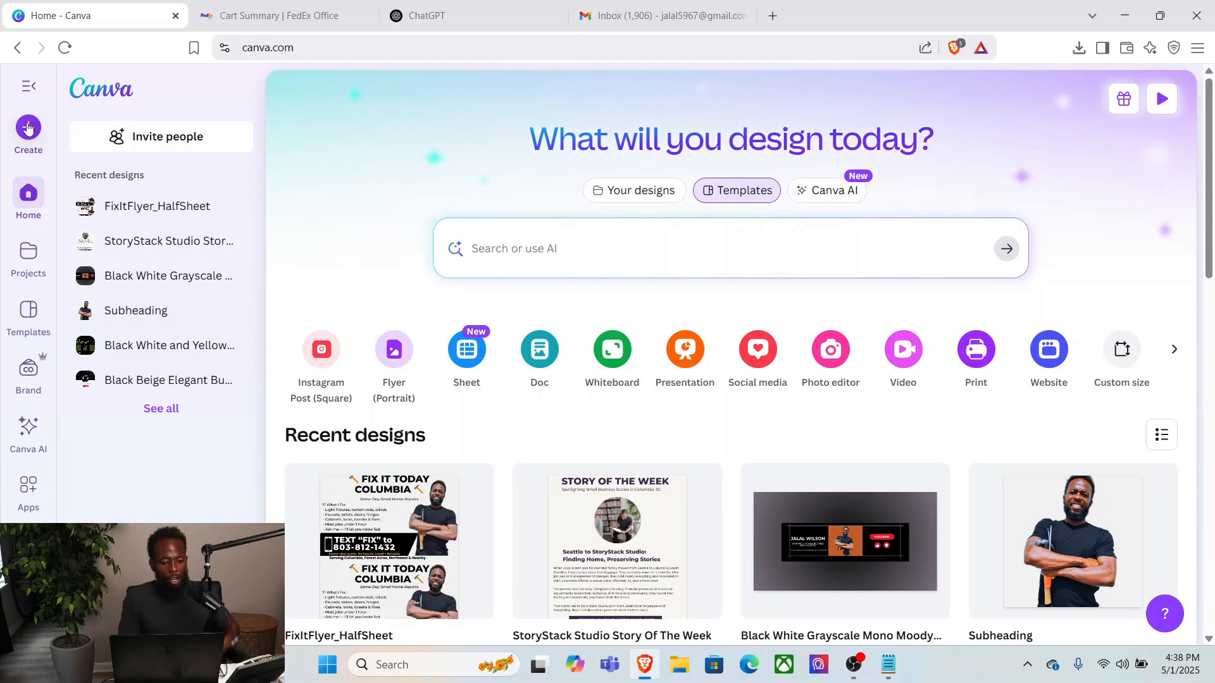
# Create a blank portrait flyer design, 8.5 × 11 in, and enlarge the page view to 55%.
pyautogui.click(29, 130)
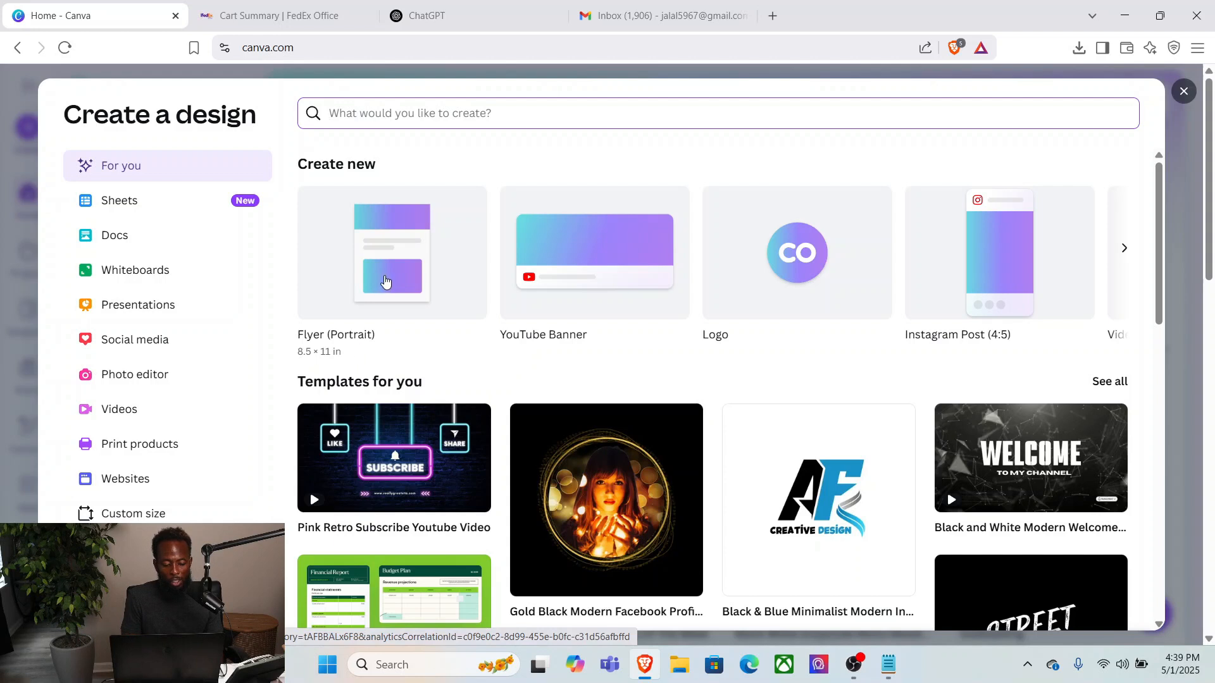
pyautogui.click(386, 281)
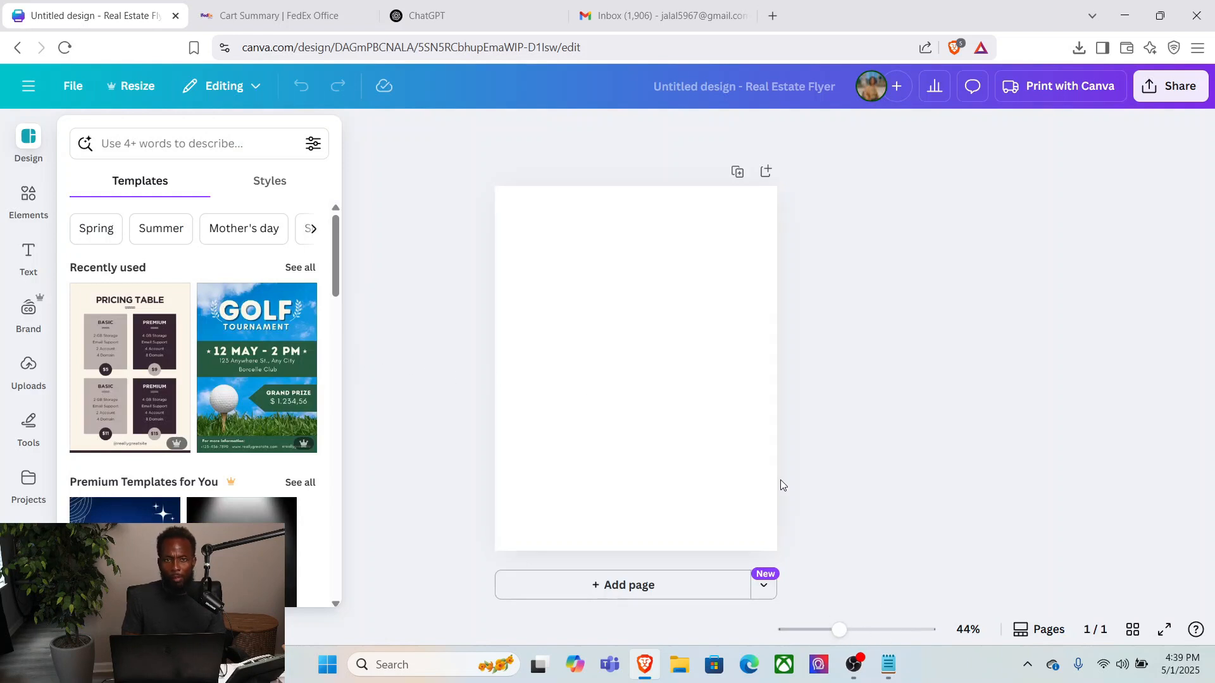
pyautogui.click(838, 629)
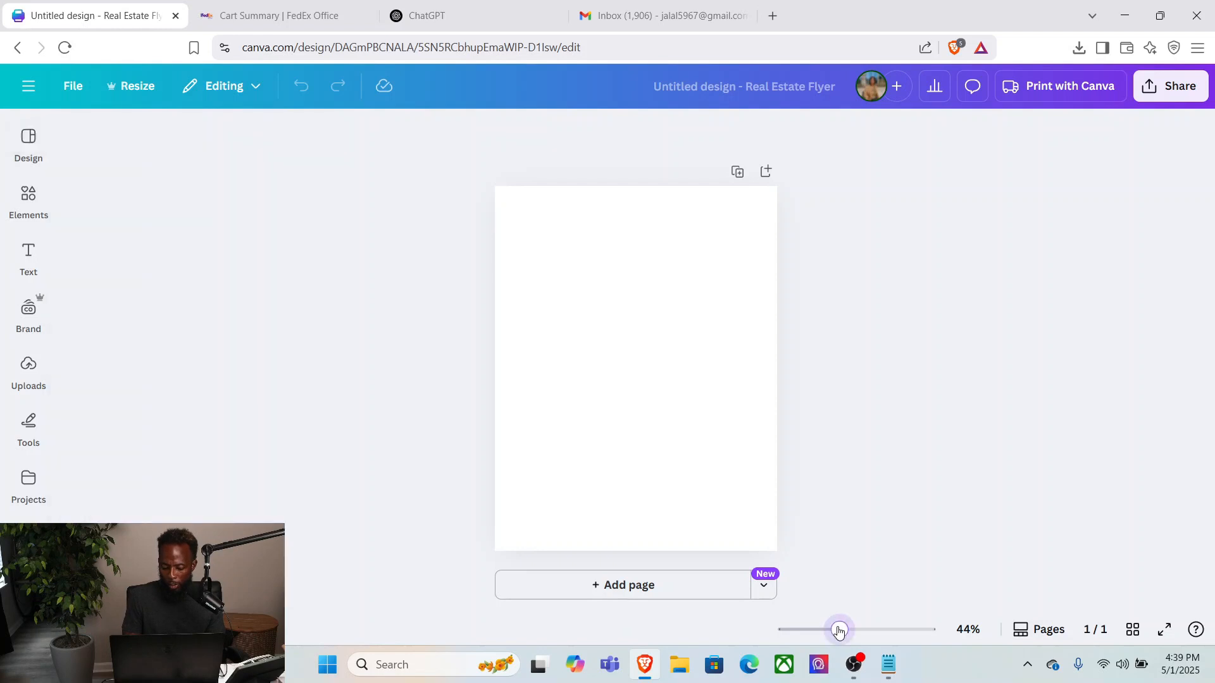
pyautogui.moveTo(838, 629); pyautogui.dragTo(848, 629)
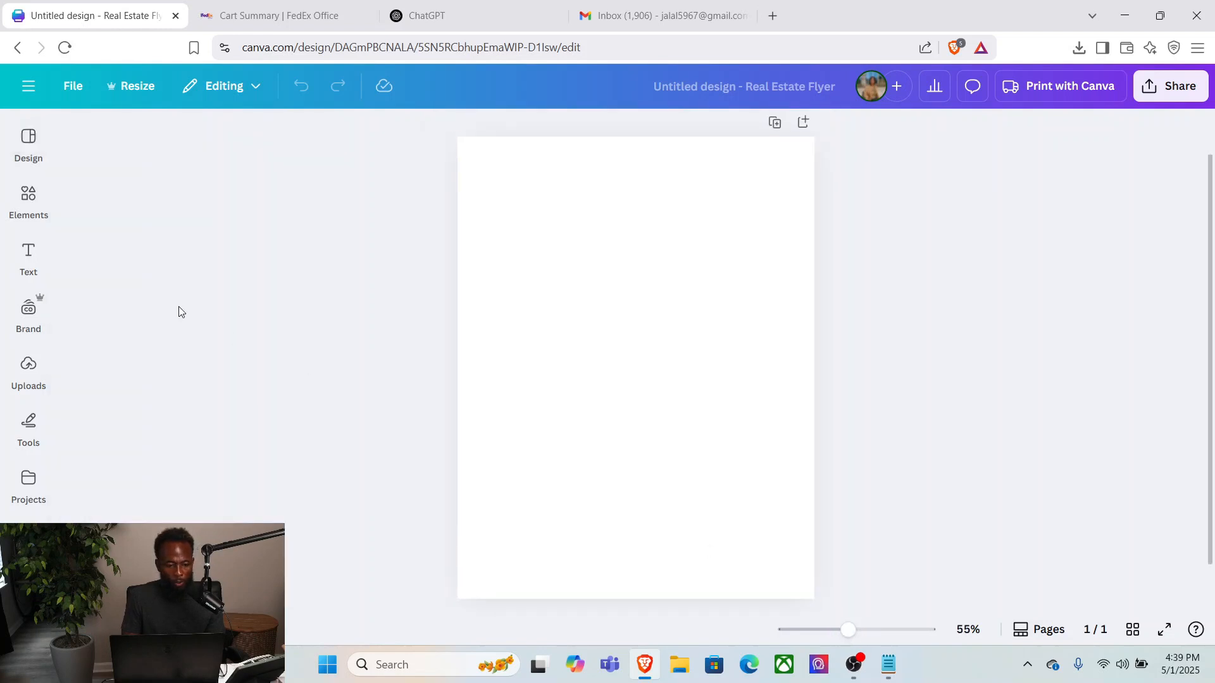
pyautogui.click(492, 314)
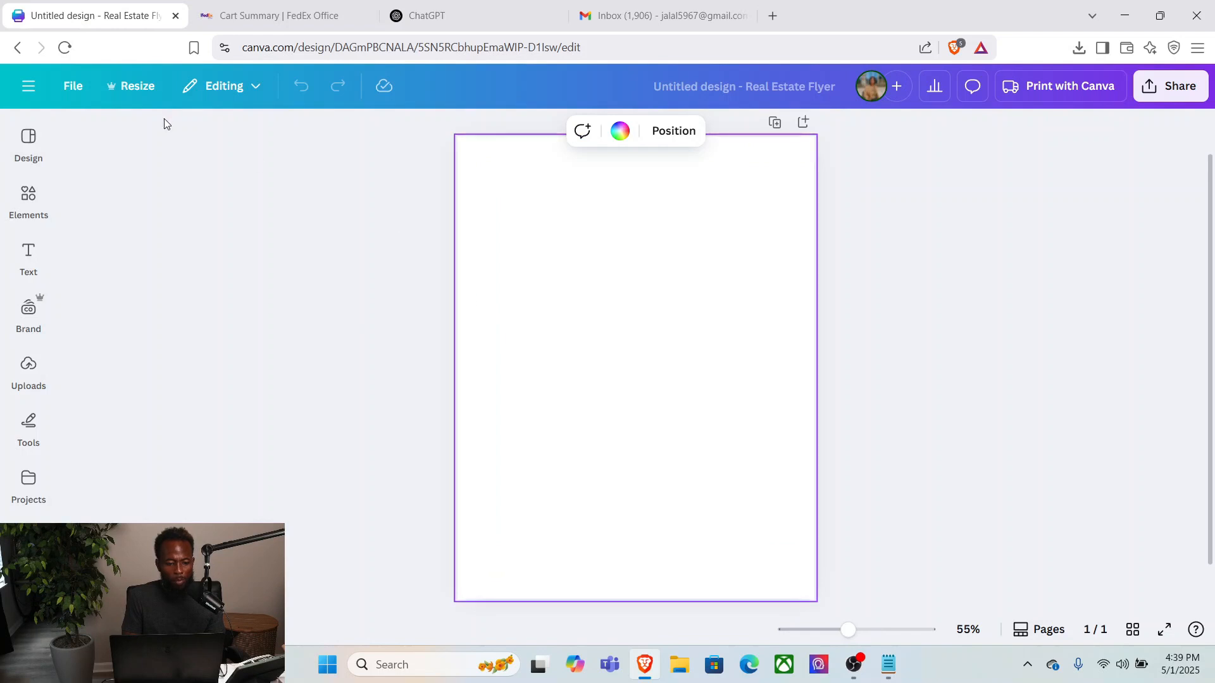
# Search the design templates for "handyman" and browse the flyer layouts offered.
pyautogui.click(35, 147)
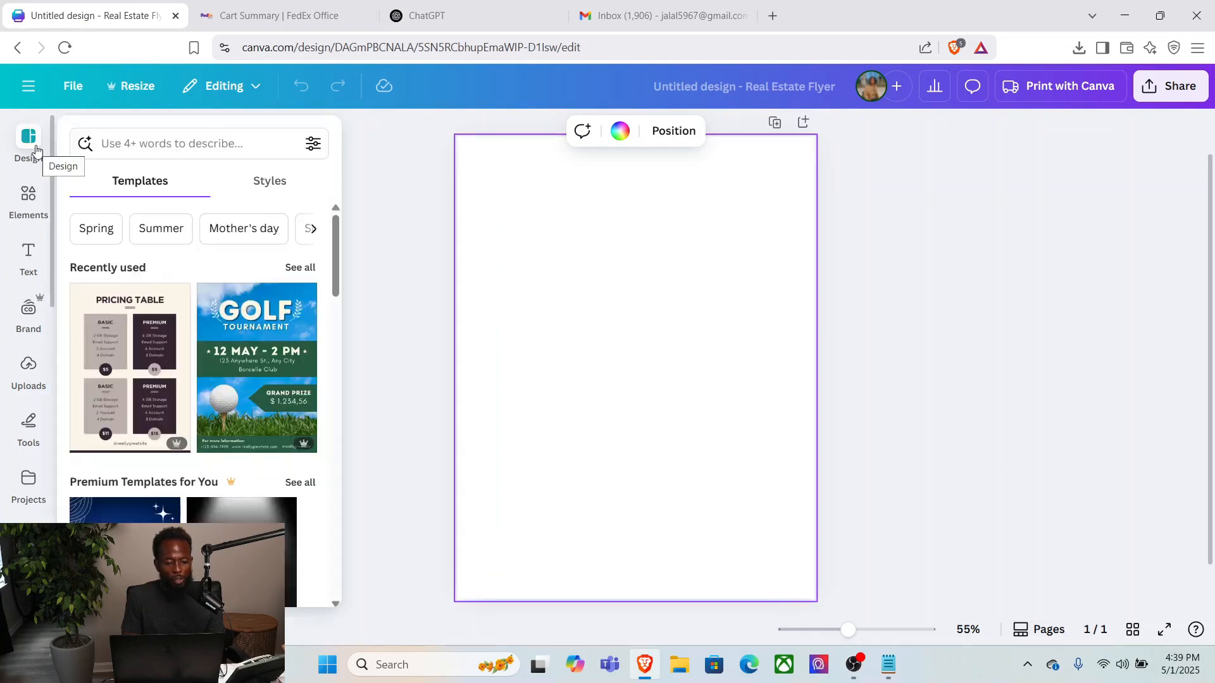
pyautogui.click(119, 142)
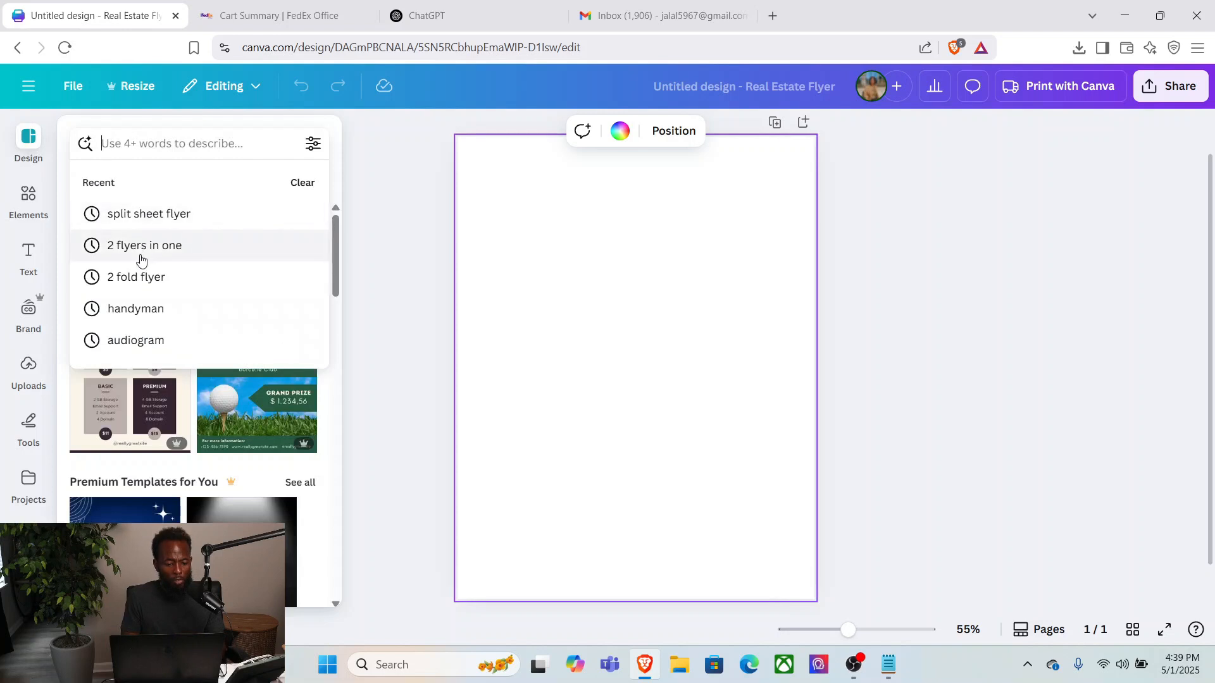
pyautogui.click(149, 308)
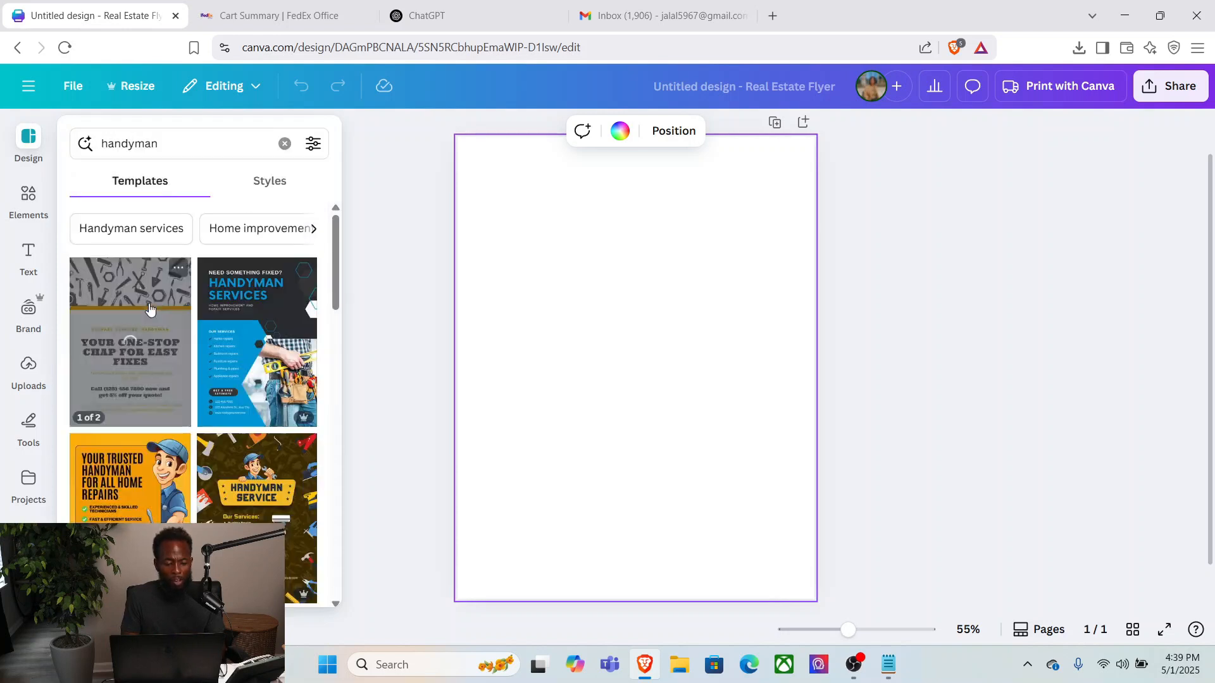
pyautogui.scroll(-1, 338, 253)
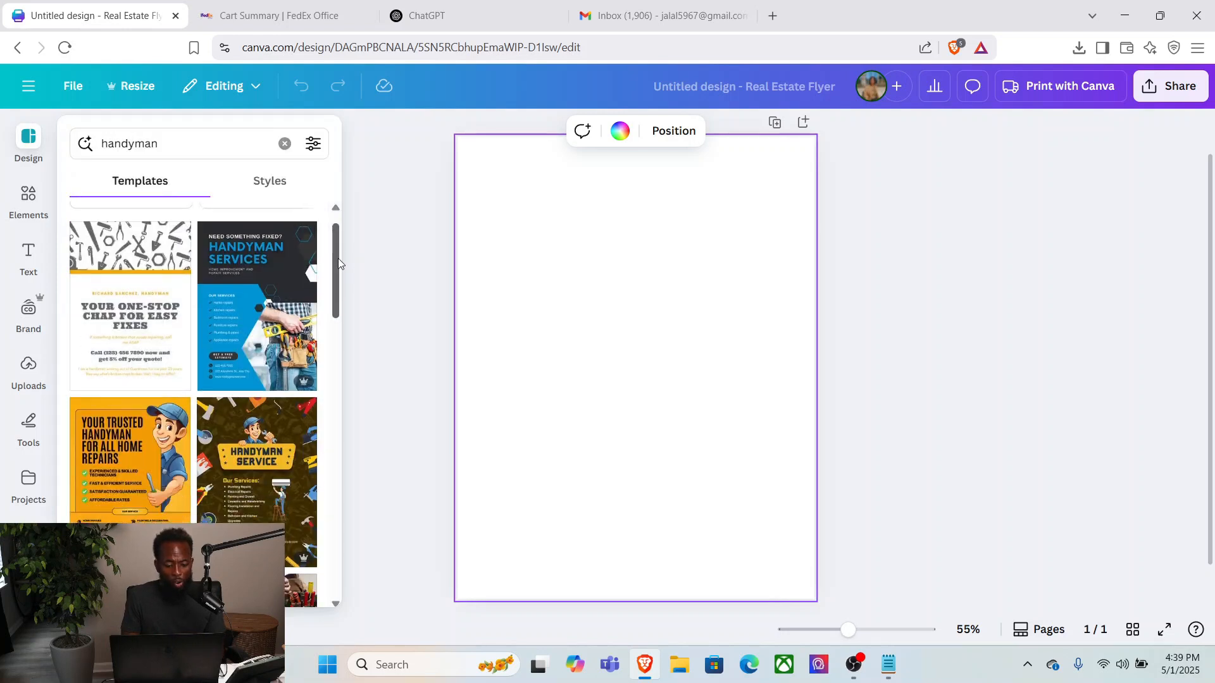
pyautogui.moveTo(338, 259); pyautogui.dragTo(337, 214)
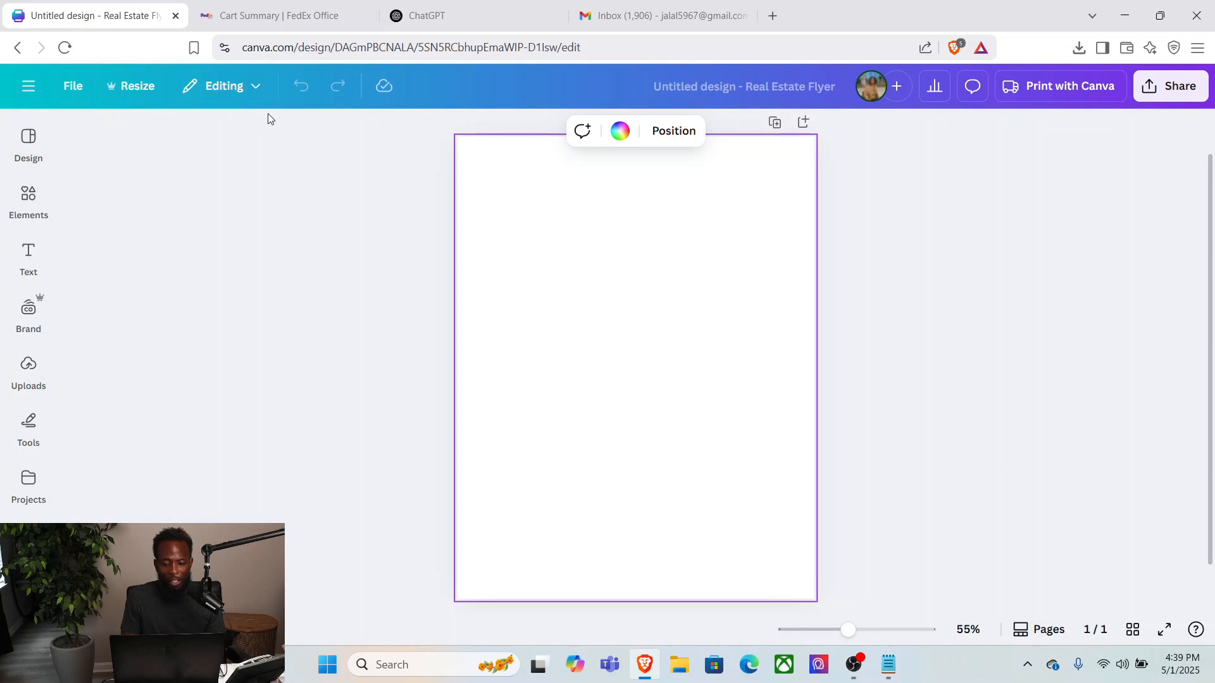
# Add a plain straight line shape and stretch both ends to span the full width of the page.
pyautogui.moveTo(22, 198)
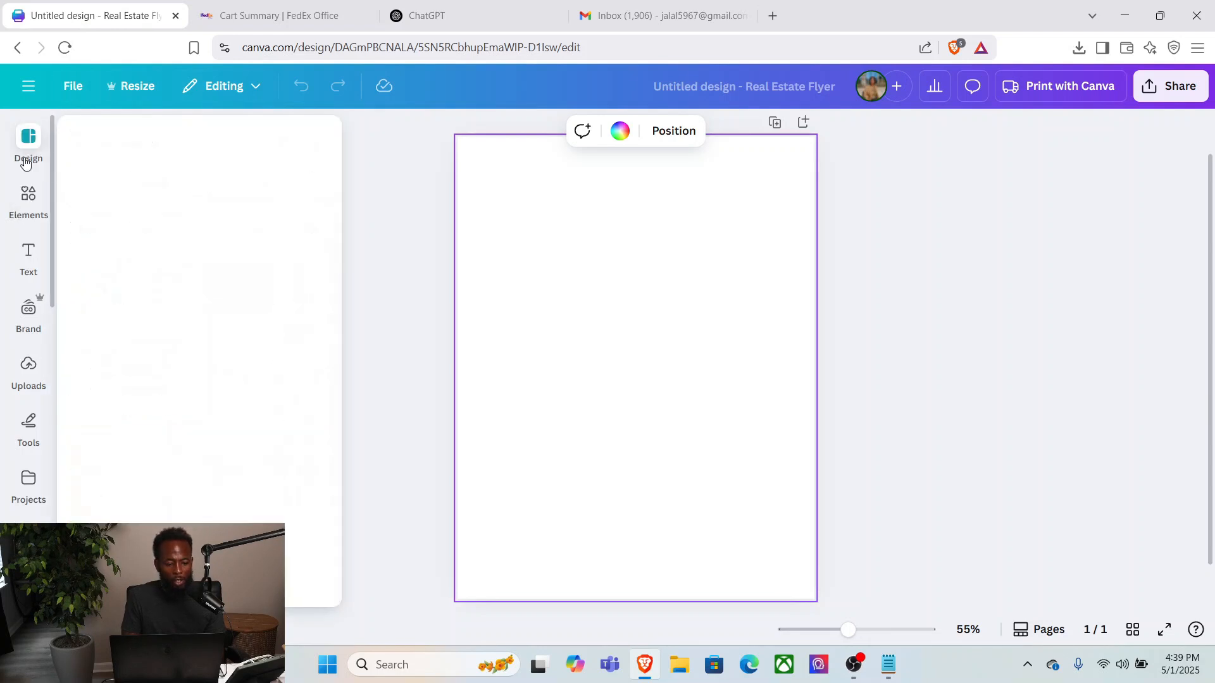
pyautogui.click(23, 197)
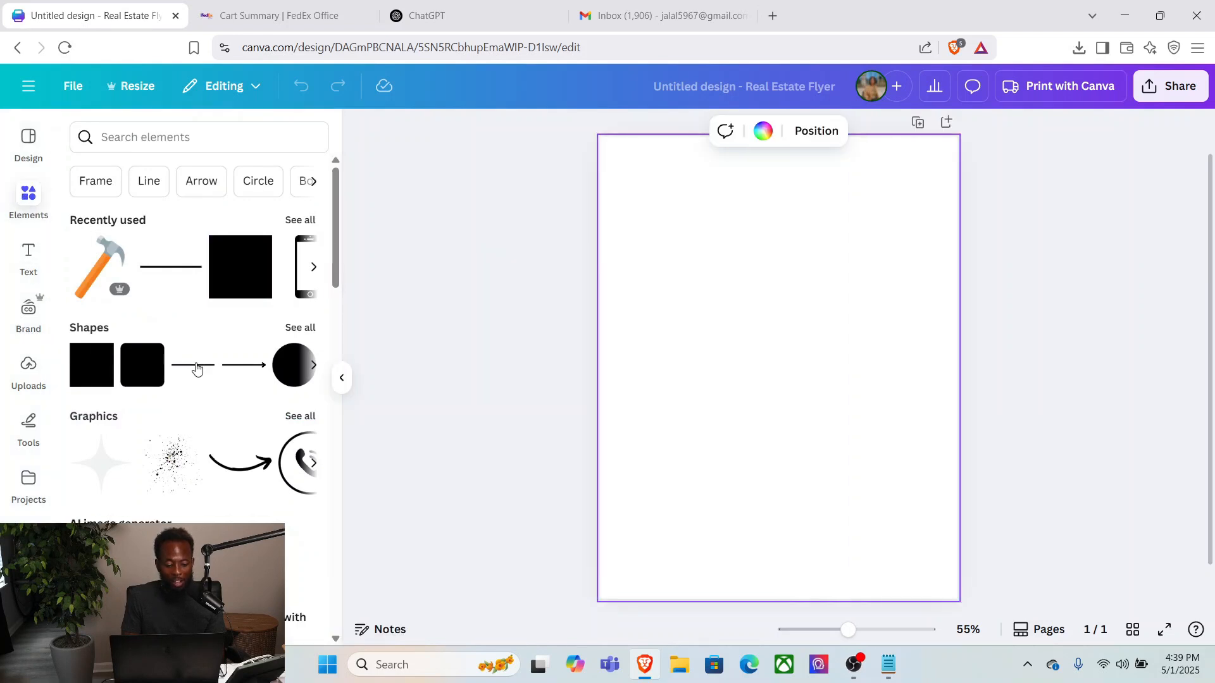
pyautogui.click(196, 369)
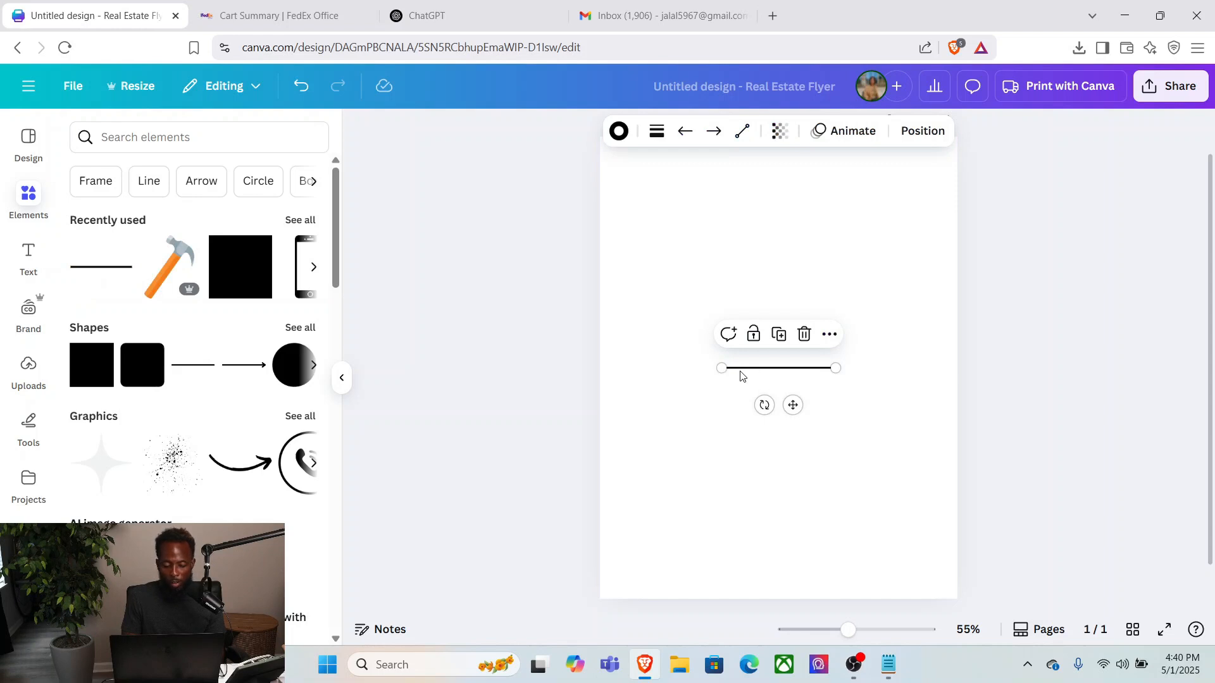
pyautogui.moveTo(720, 367); pyautogui.dragTo(600, 367)
pyautogui.moveTo(836, 367); pyautogui.dragTo(966, 369)
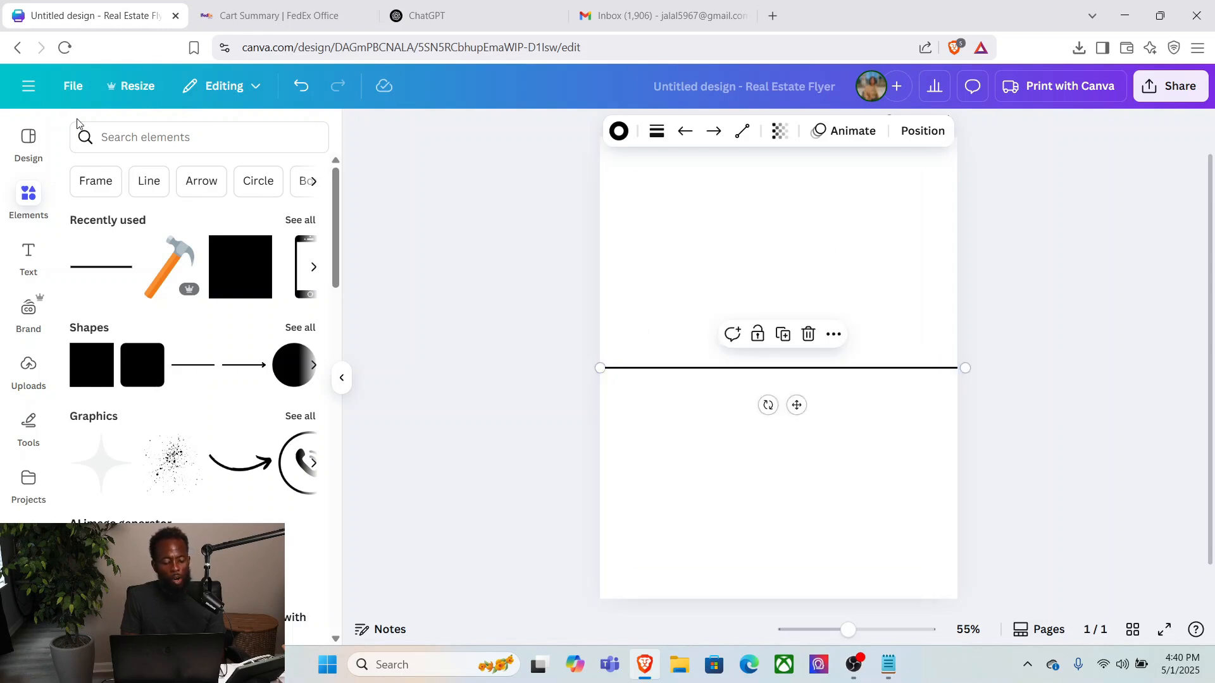
# Look through the line elements available in the "Line" category.
pyautogui.click(30, 201)
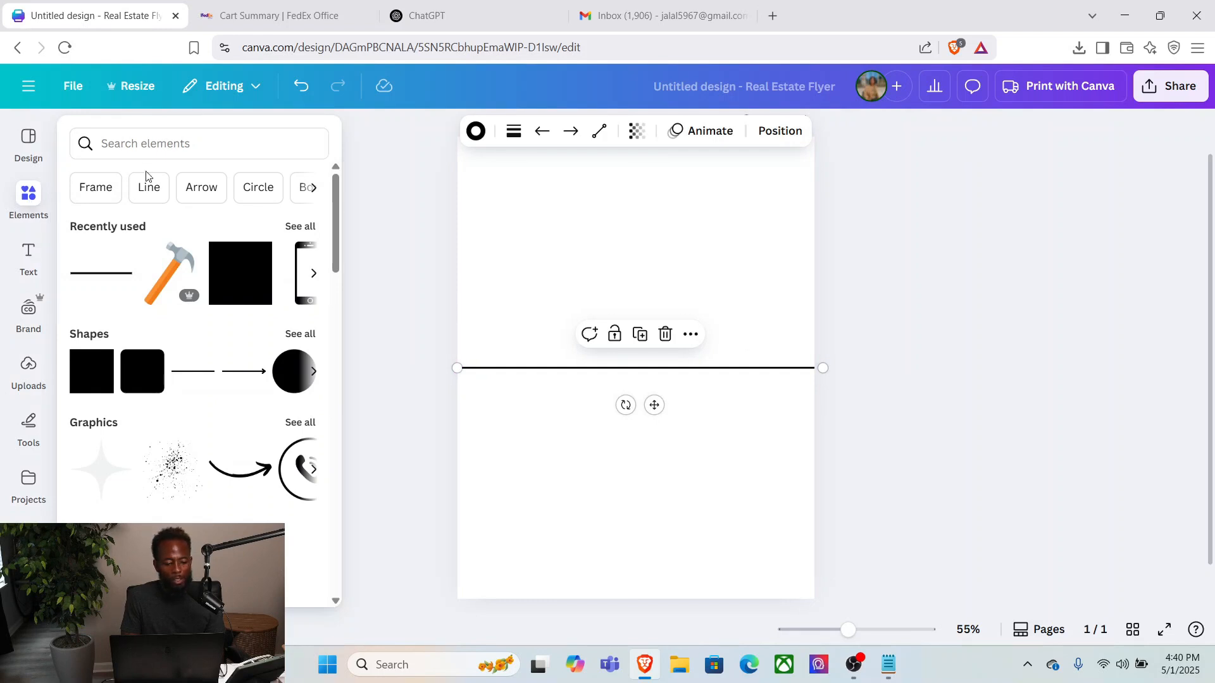
pyautogui.click(144, 195)
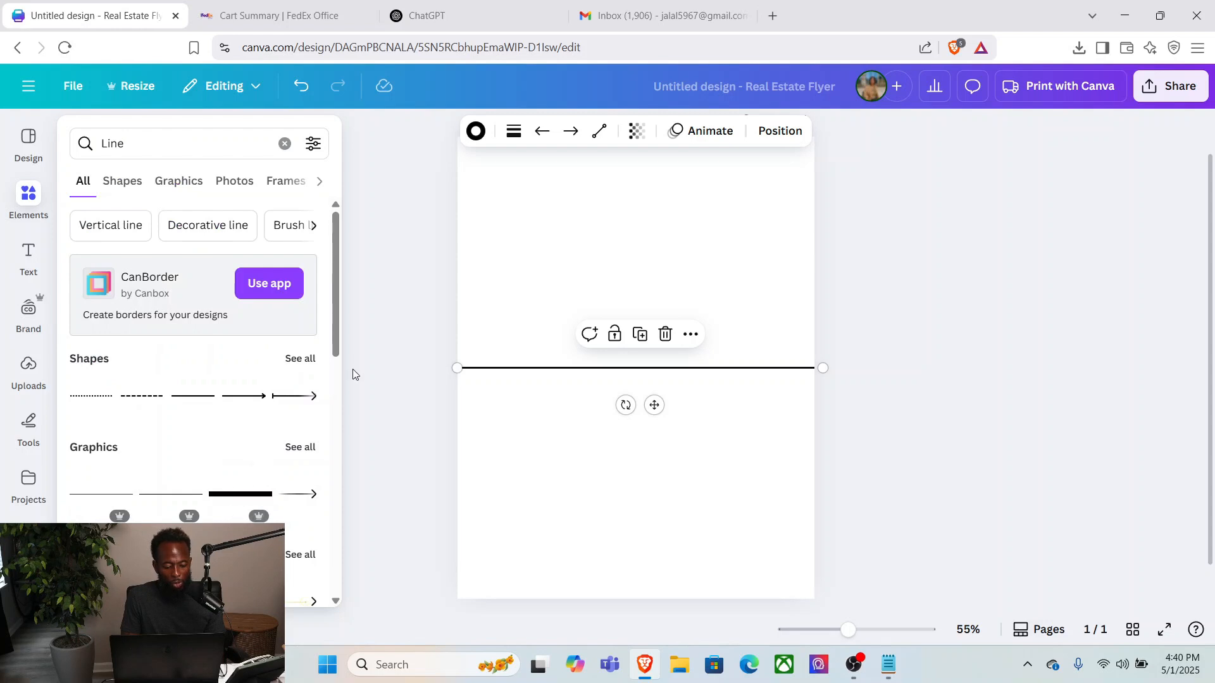
pyautogui.moveTo(333, 322)
pyautogui.mouseDown()
pyautogui.moveTo(336, 390)
pyautogui.moveTo(341, 306)
pyautogui.mouseUp()
pyautogui.click(9, 196)
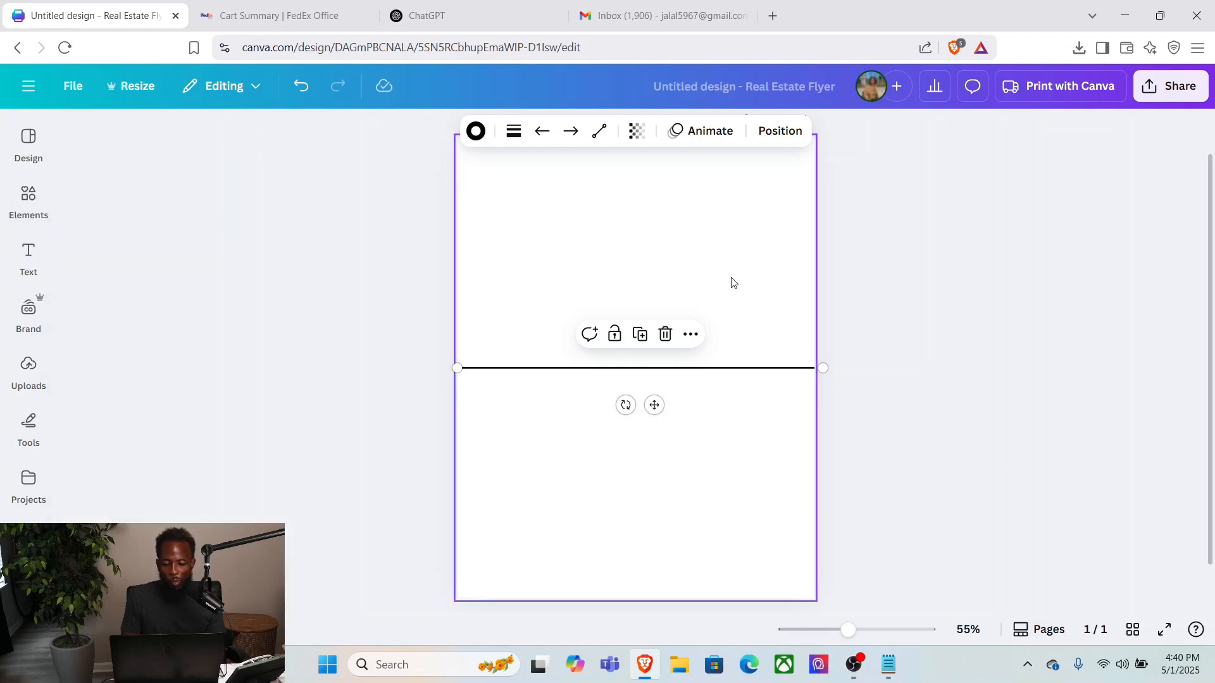
# Move the horizontal line up to about 3.84 in, and align it to the middle of the page.
pyautogui.click(781, 132)
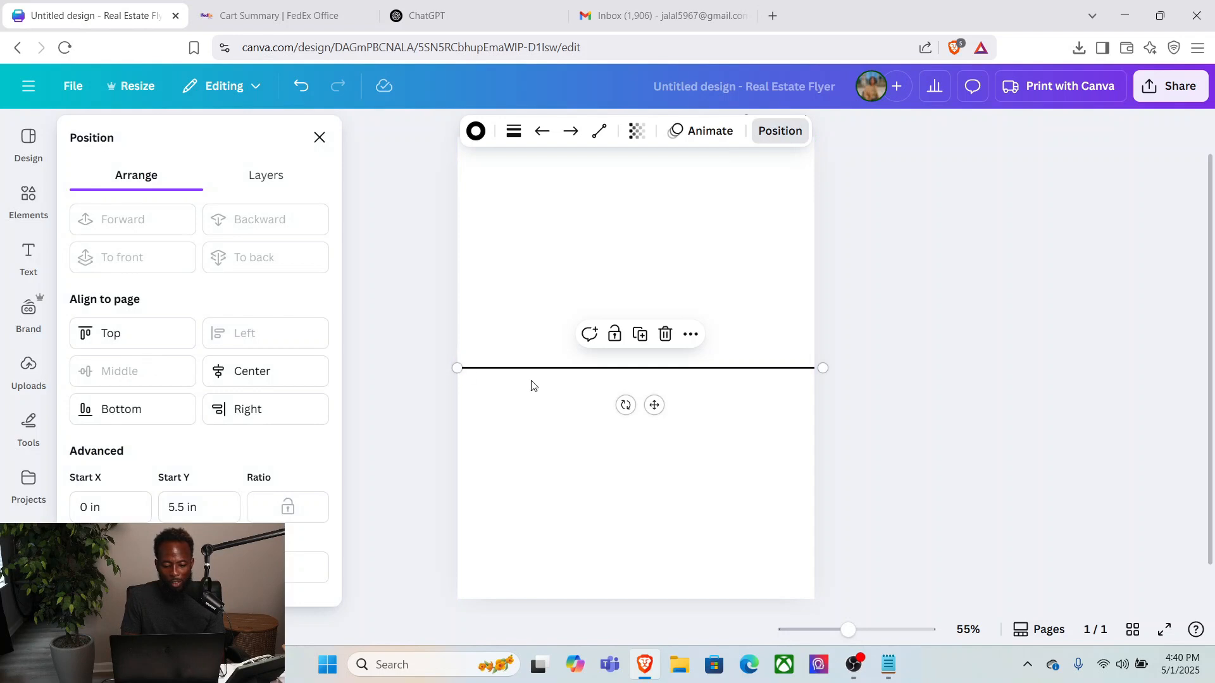
pyautogui.moveTo(558, 370); pyautogui.dragTo(549, 300)
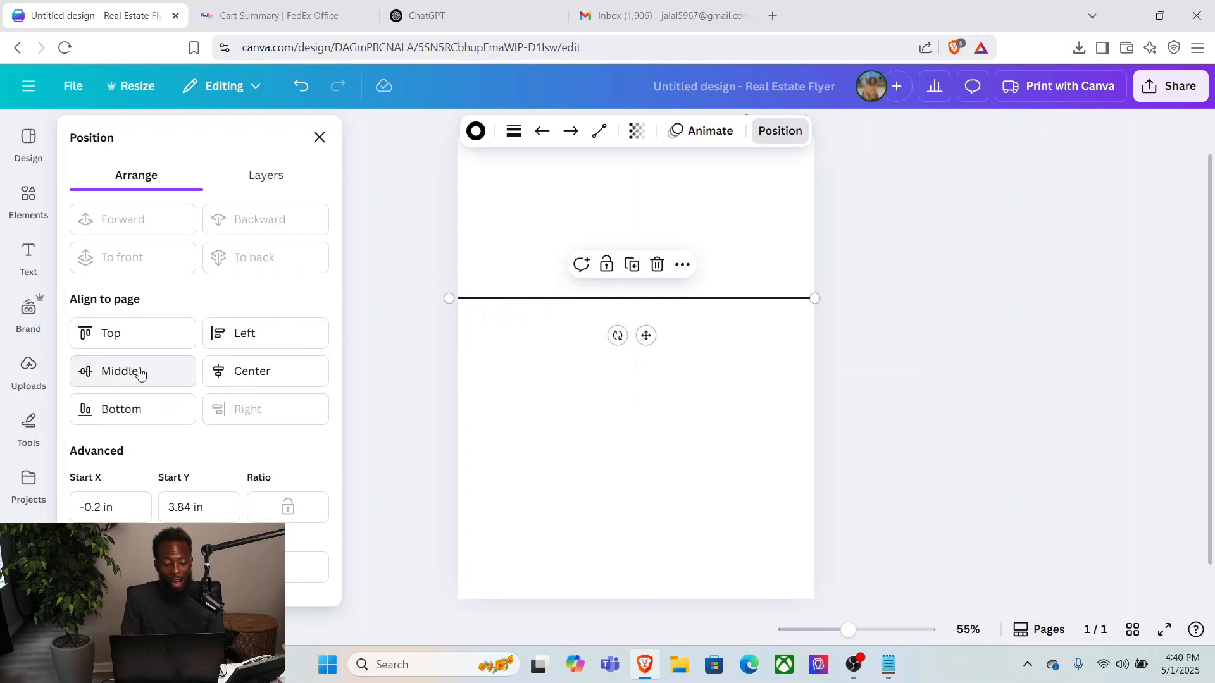
pyautogui.click(122, 376)
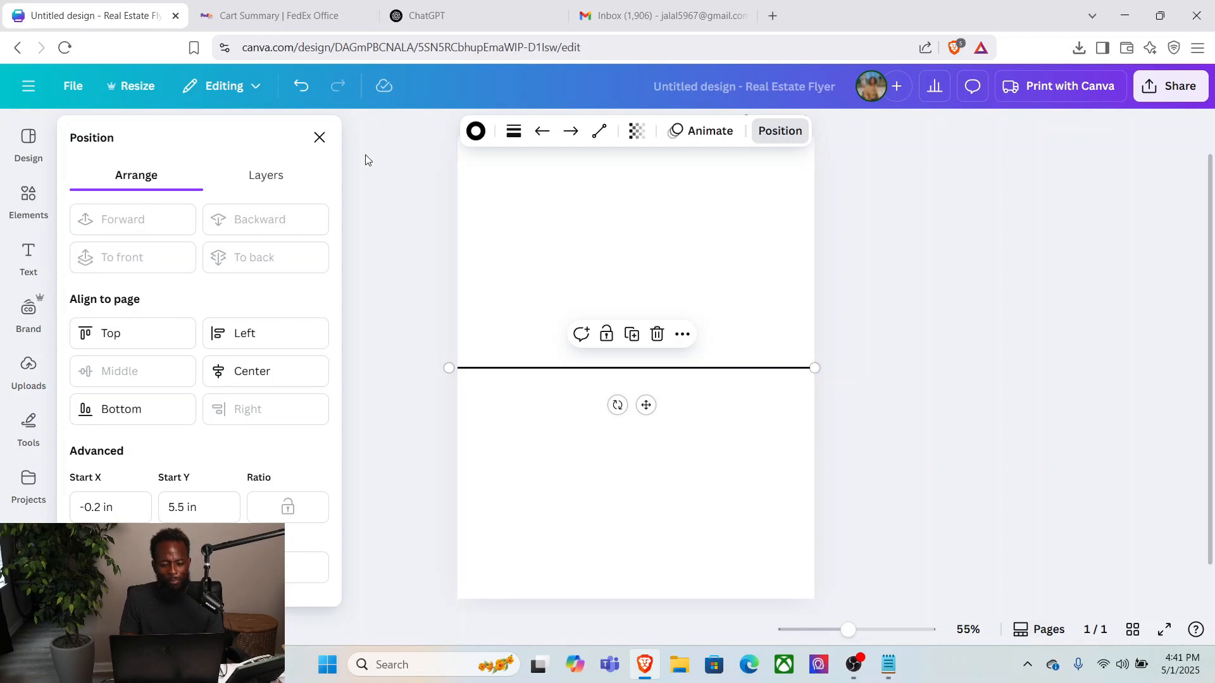
pyautogui.rightClick(318, 138)
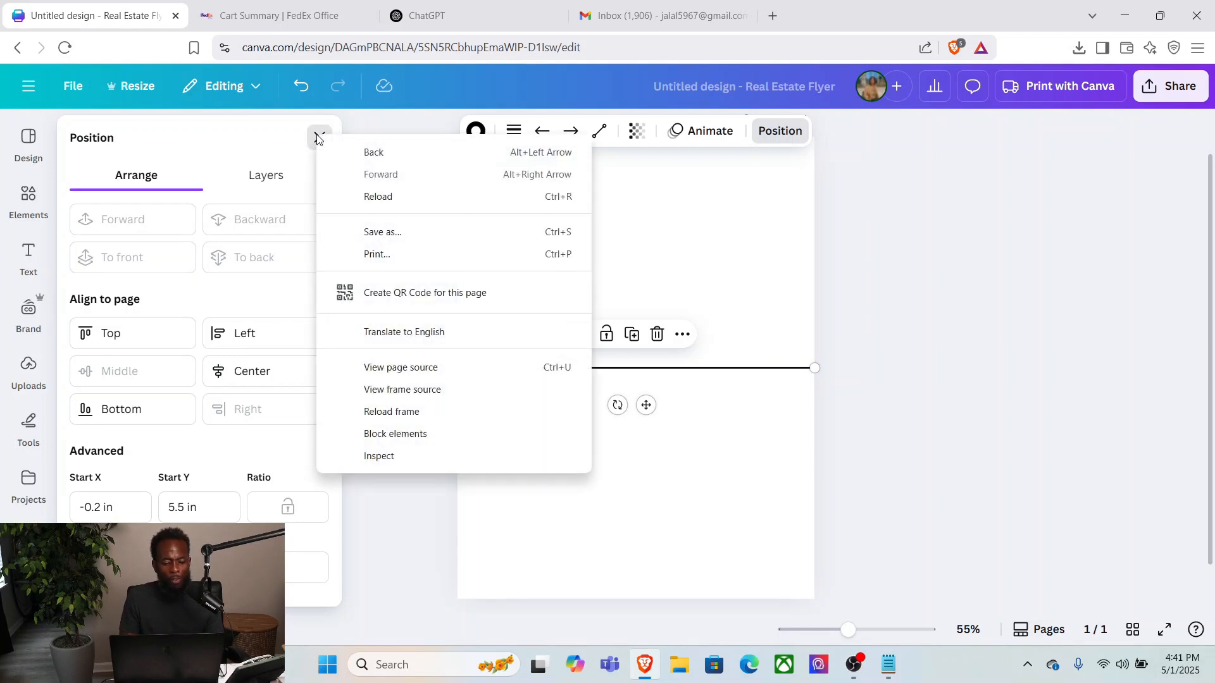
pyautogui.click(318, 138)
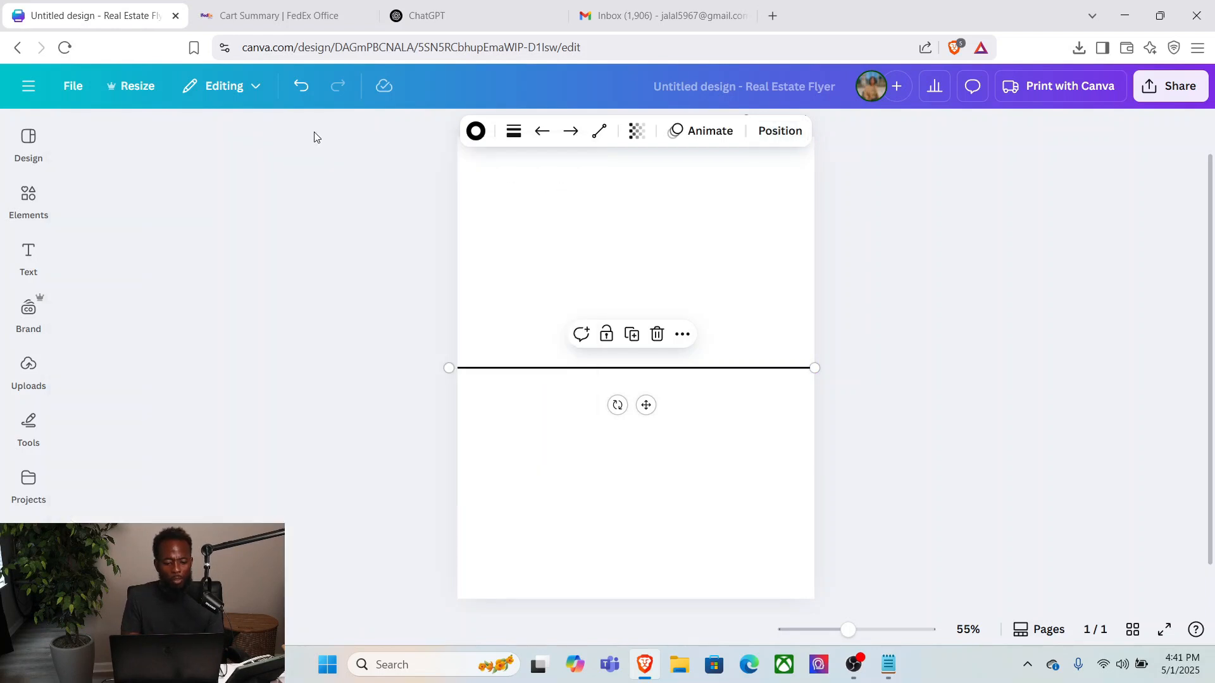
pyautogui.click(38, 157)
pyautogui.click(38, 157)
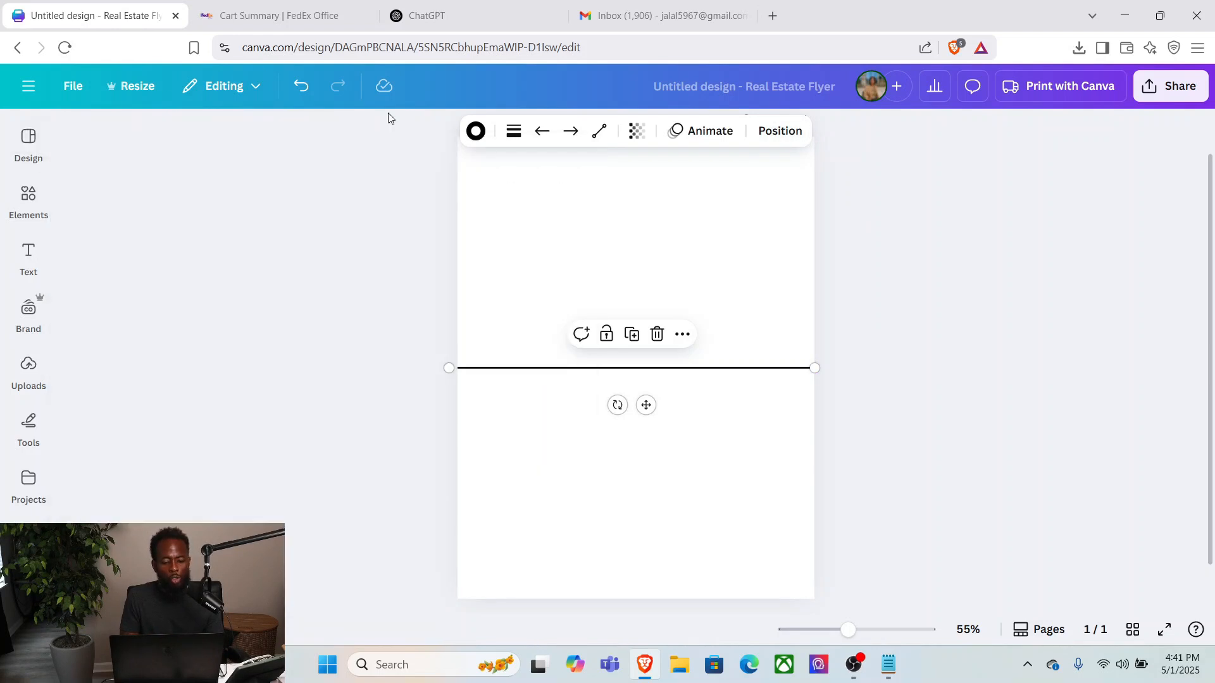
# Set the page background color to F1F1F1.
pyautogui.click(669, 189)
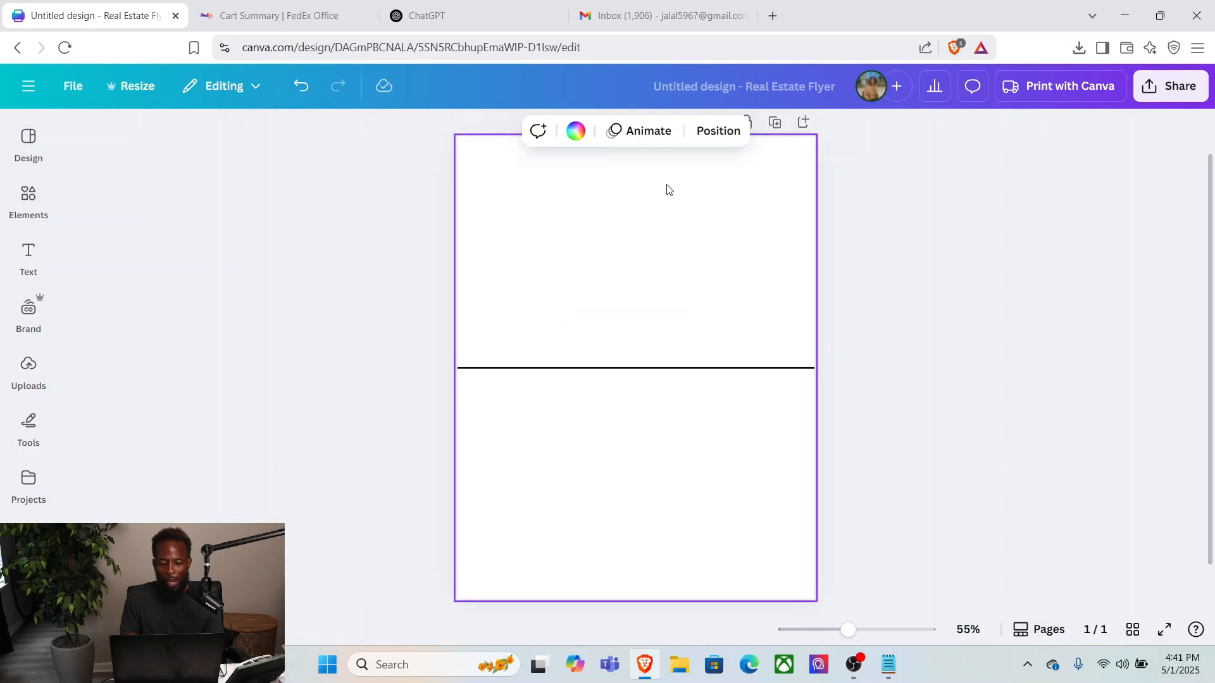
pyautogui.click(575, 131)
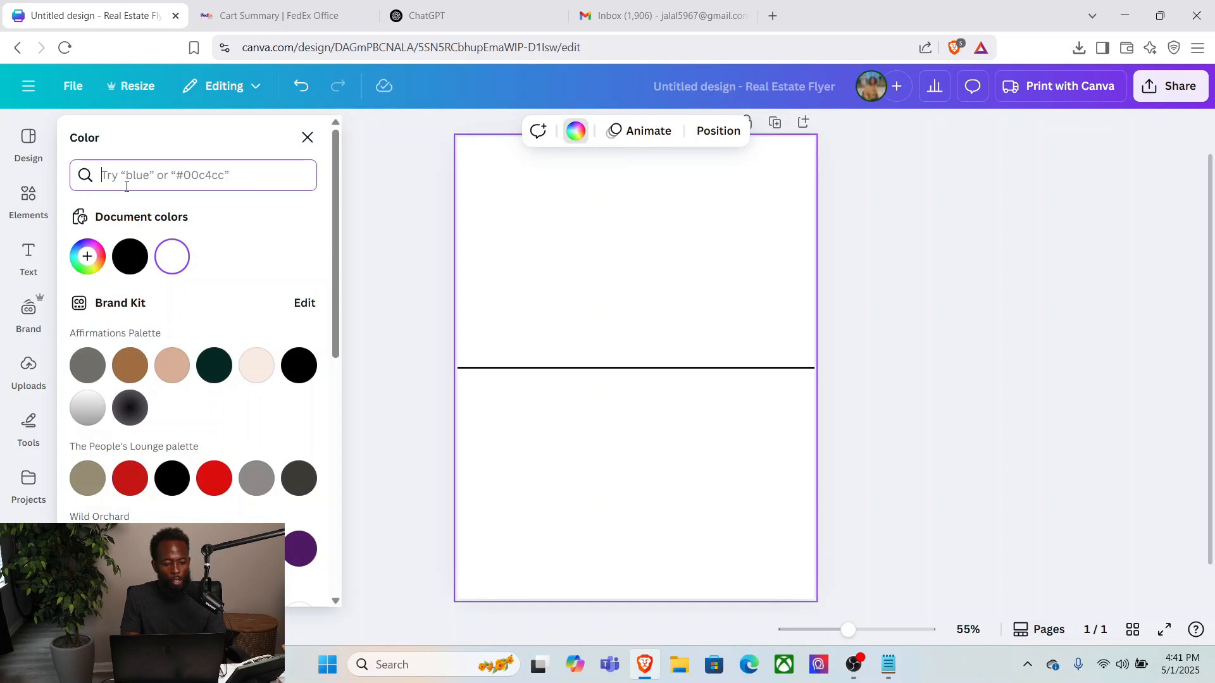
pyautogui.write('F1')
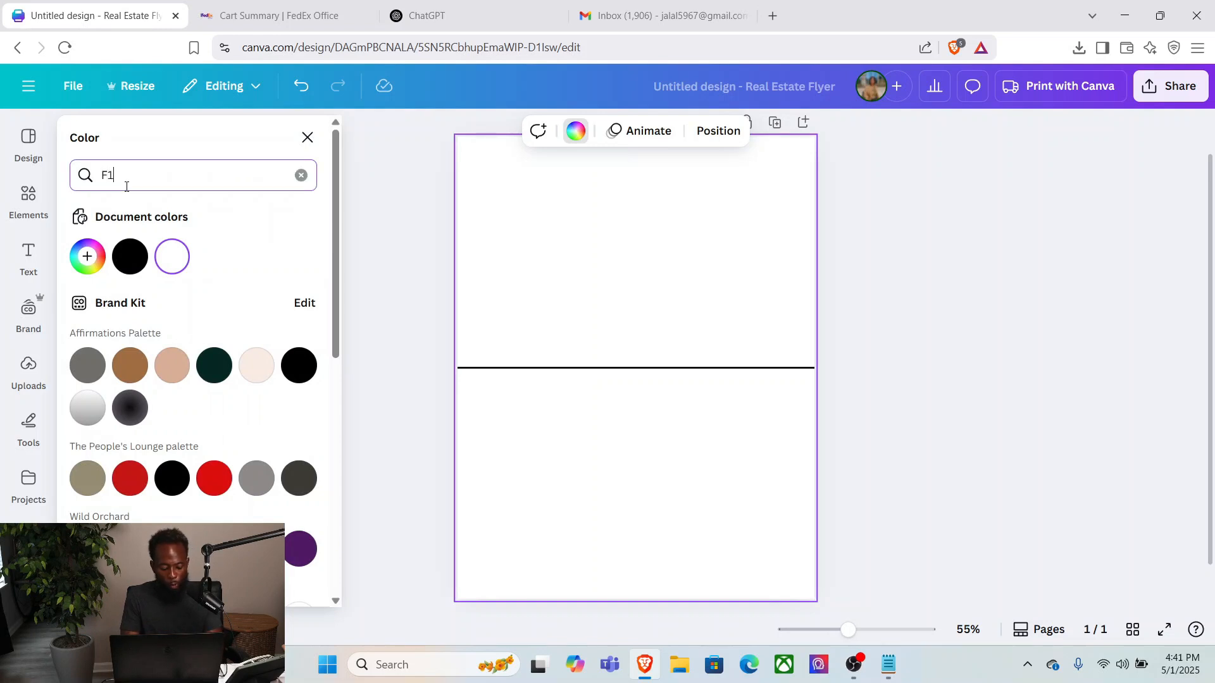
pyautogui.write('F1F1')
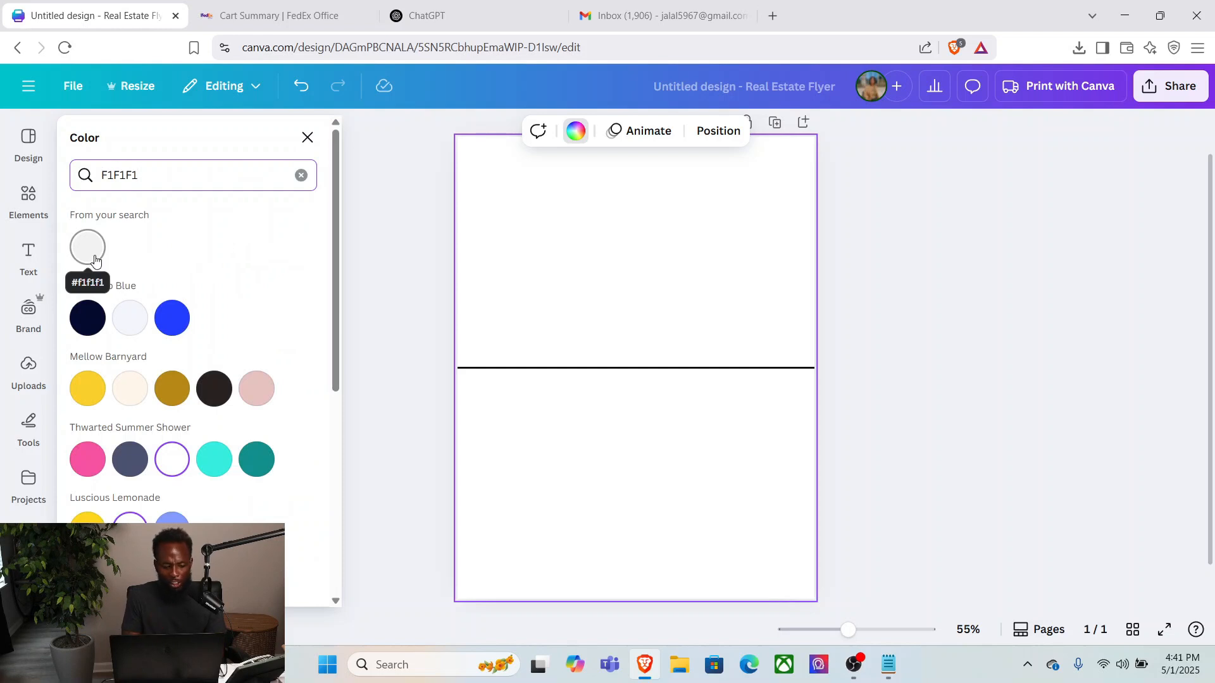
pyautogui.click(95, 261)
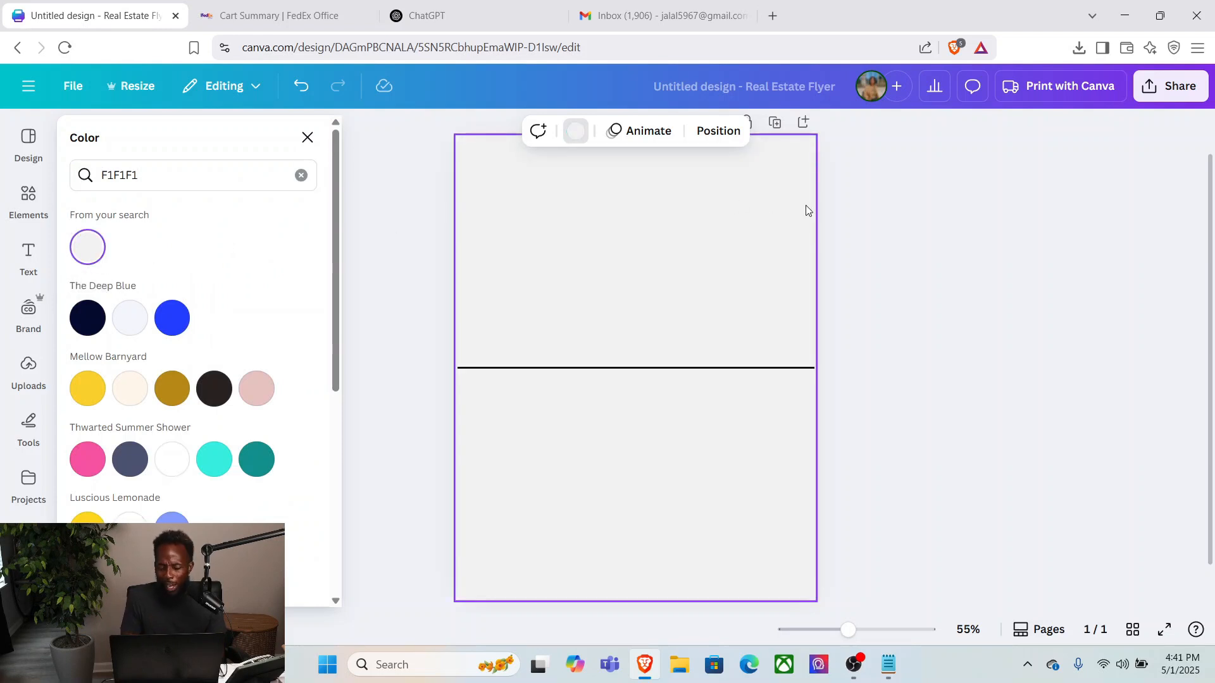
pyautogui.press('Escape')
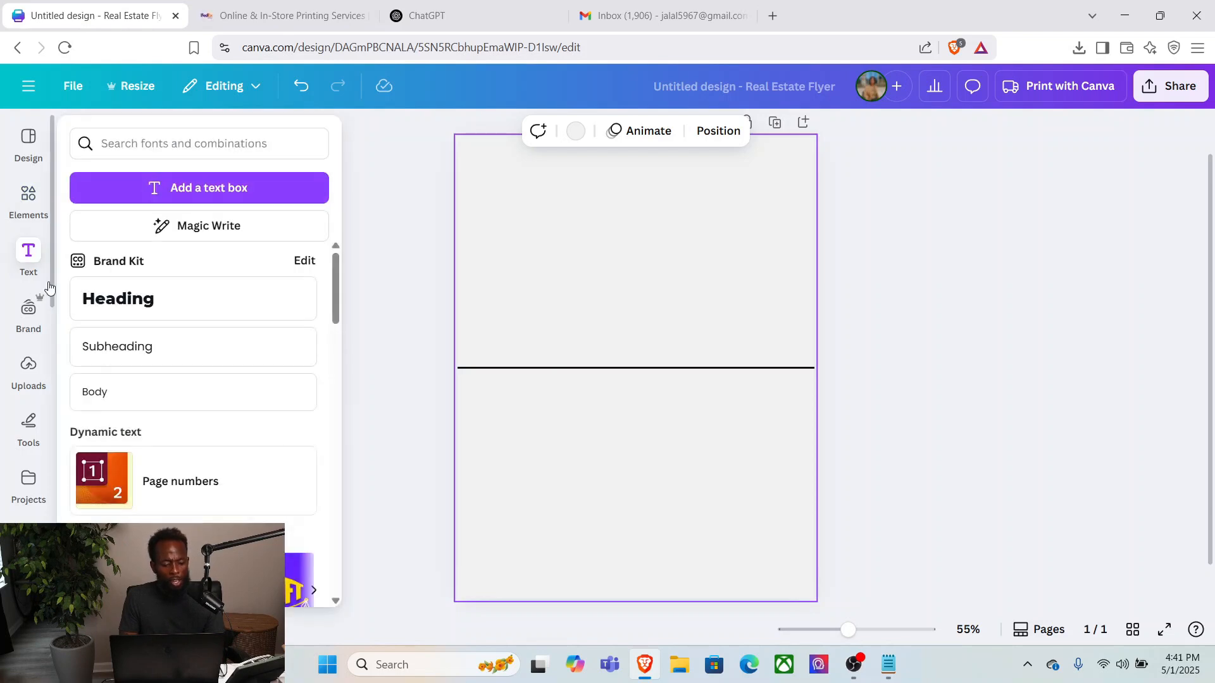
# Add a Heading text box from the brand kit styles and move it to the top of the page, near the center.
pyautogui.click(105, 304)
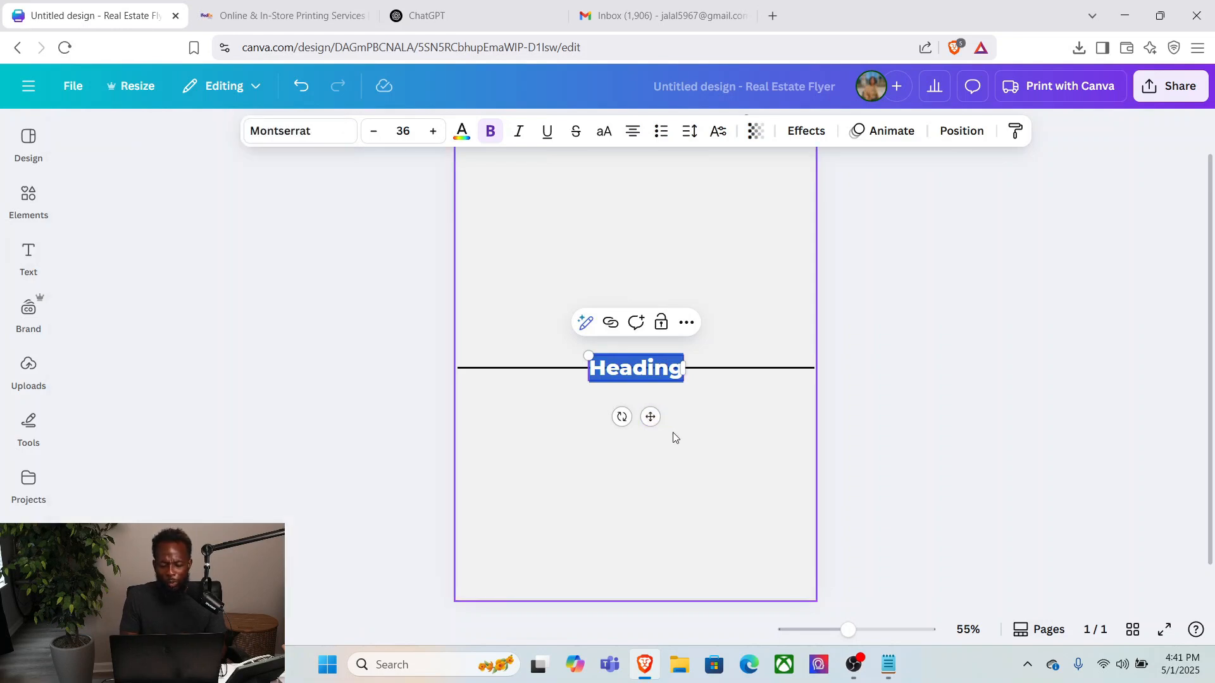
pyautogui.click(712, 417)
pyautogui.click(673, 373)
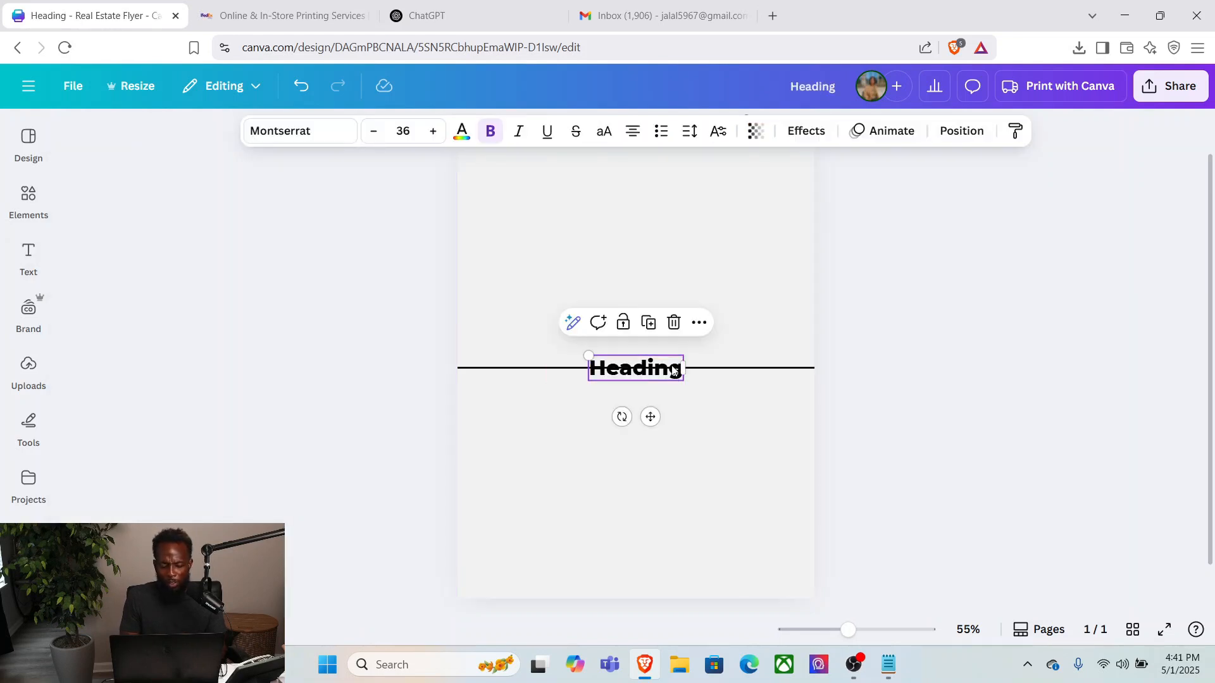
pyautogui.moveTo(673, 372); pyautogui.dragTo(665, 163)
pyautogui.click(731, 189)
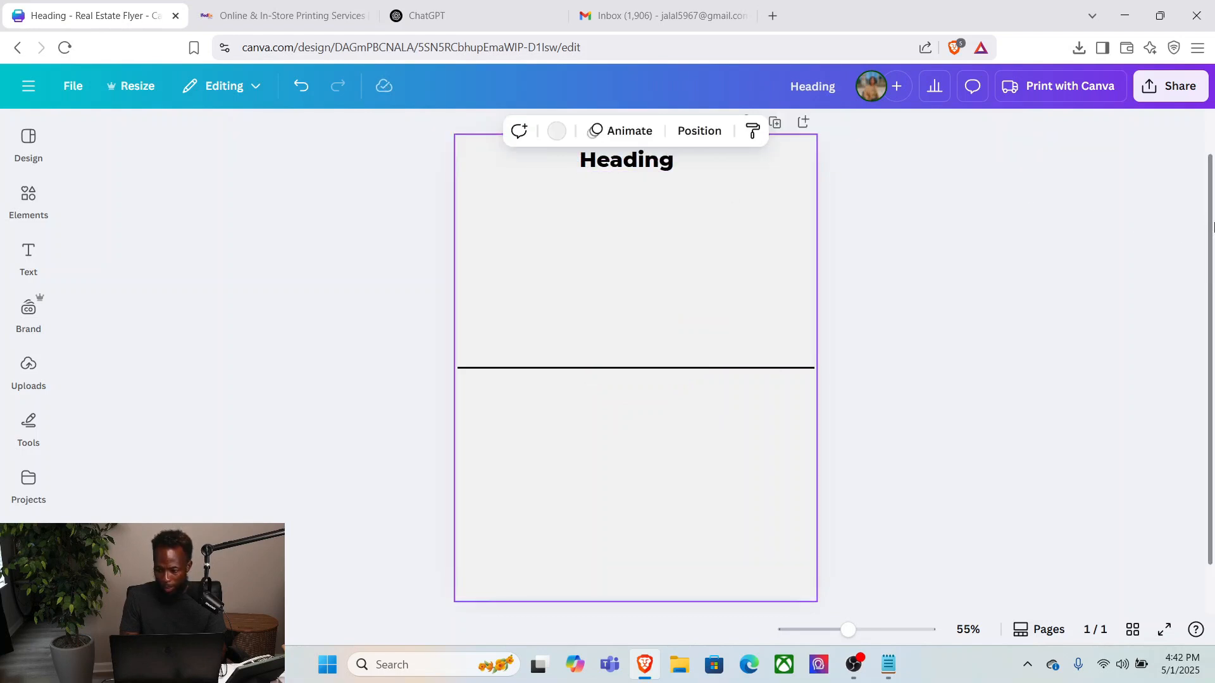
# Replace the heading text with "FIX IT TODAY COLUMBIA".
pyautogui.scroll(1, 1211, 227)
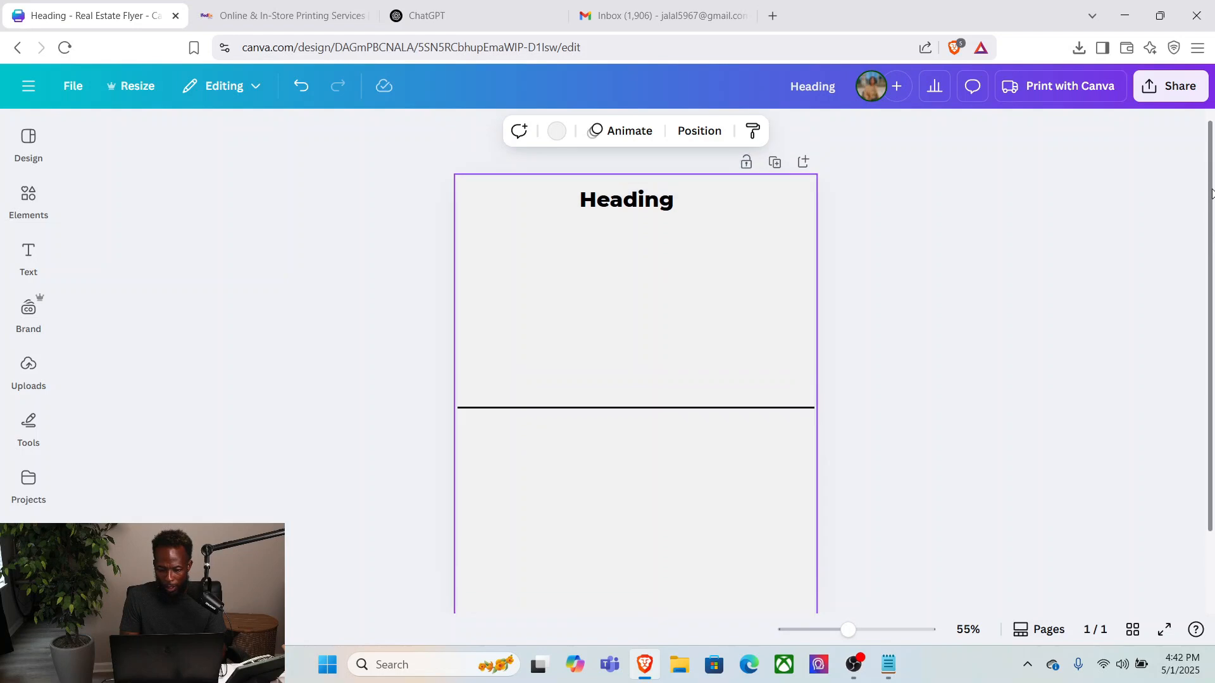
pyautogui.click(639, 213)
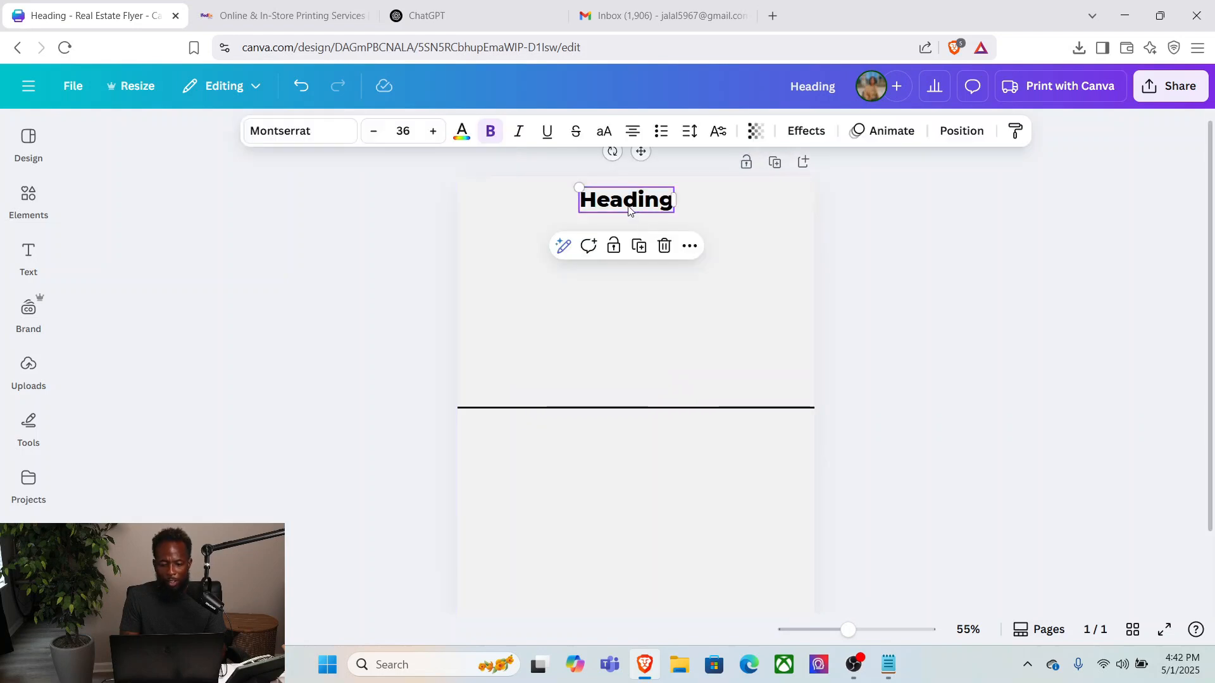
pyautogui.doubleClick(628, 202)
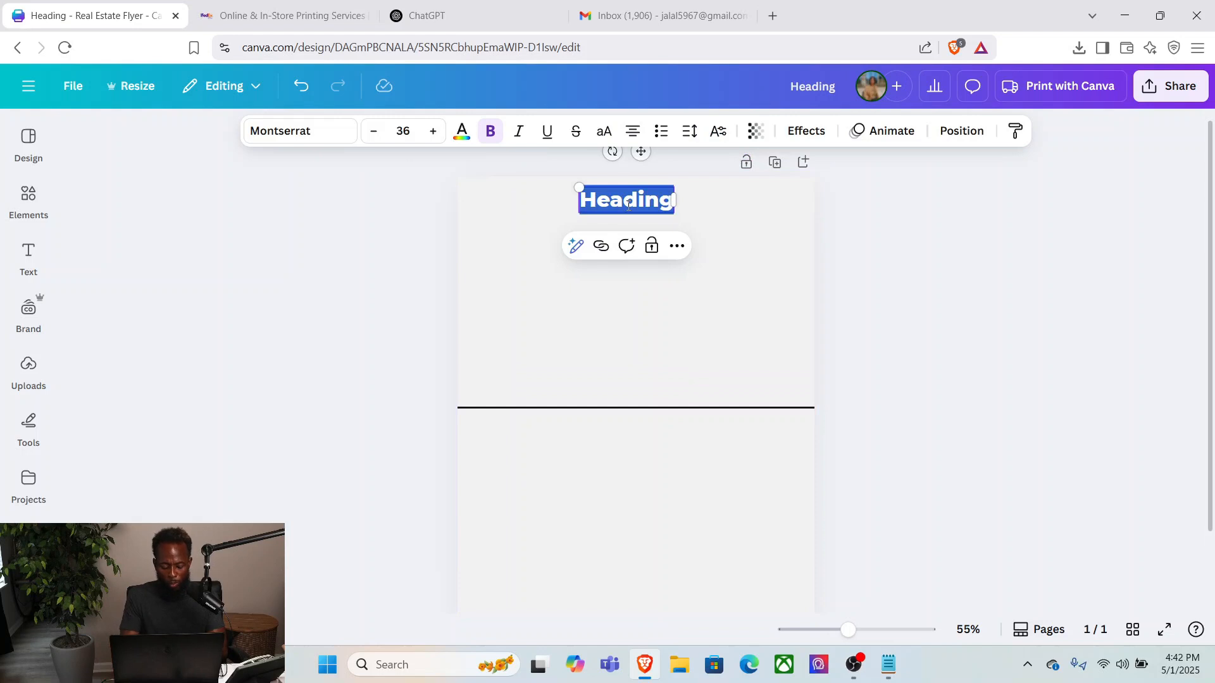
pyautogui.write('FIX UT')
pyautogui.press('BackSpace')
pyautogui.press('BackSpace')
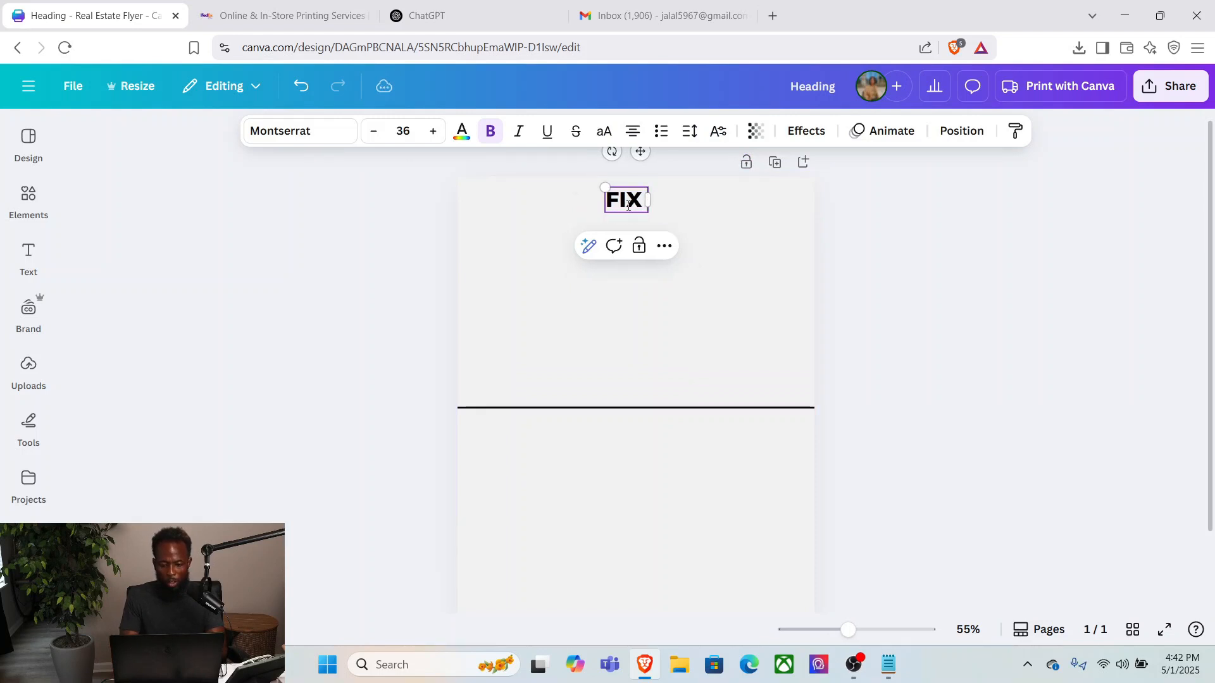
pyautogui.write('IT TODAY')
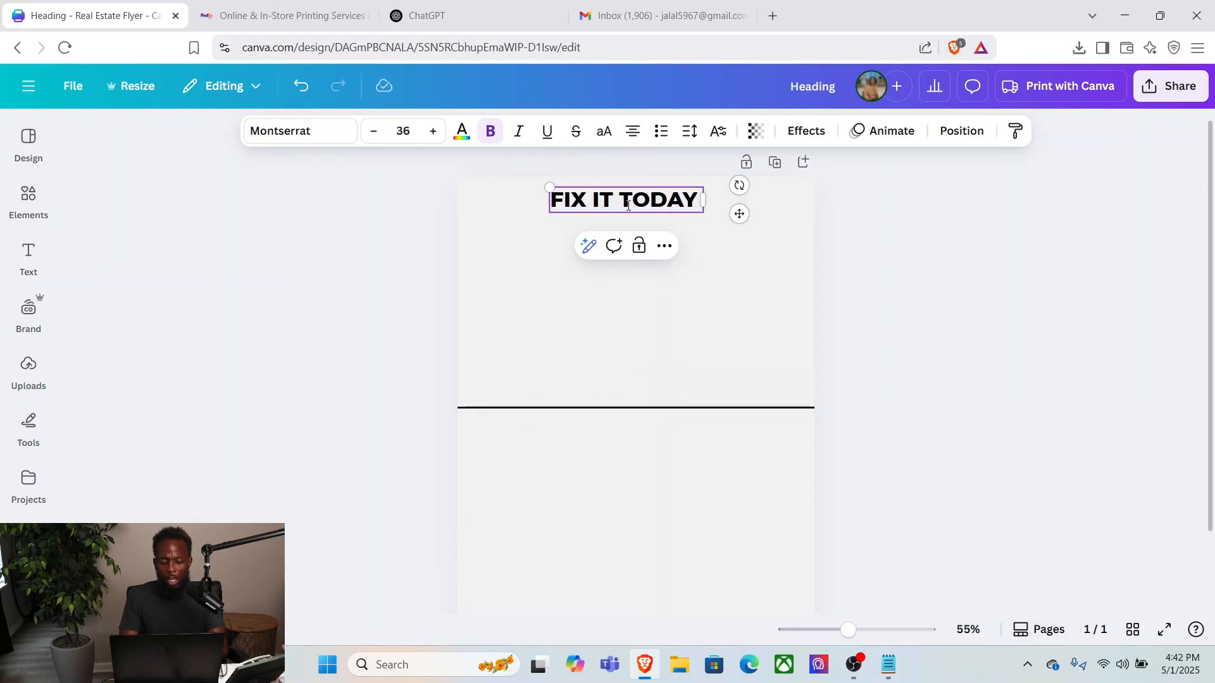
pyautogui.write(' COLUMBIA')
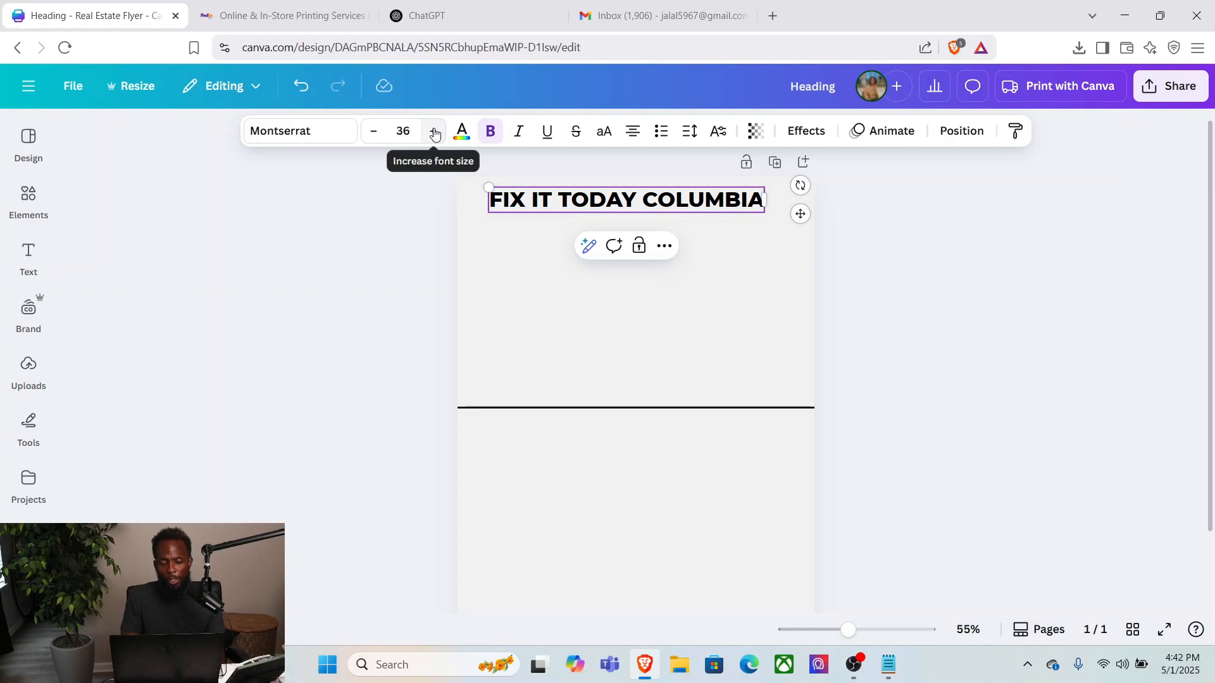
# Increase the font size of the "FIX IT TODAY COLUMBIA" heading to 45.
pyautogui.click(434, 133)
pyautogui.click(434, 133)
pyautogui.click(434, 133)
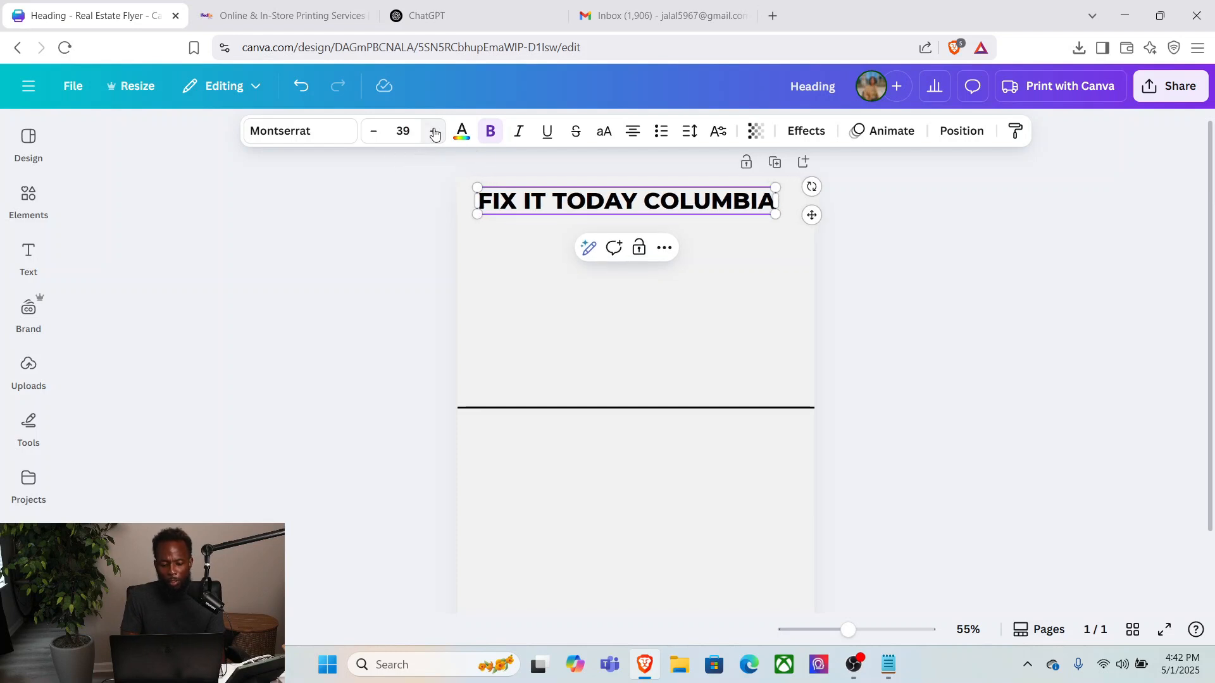
pyautogui.click(434, 133)
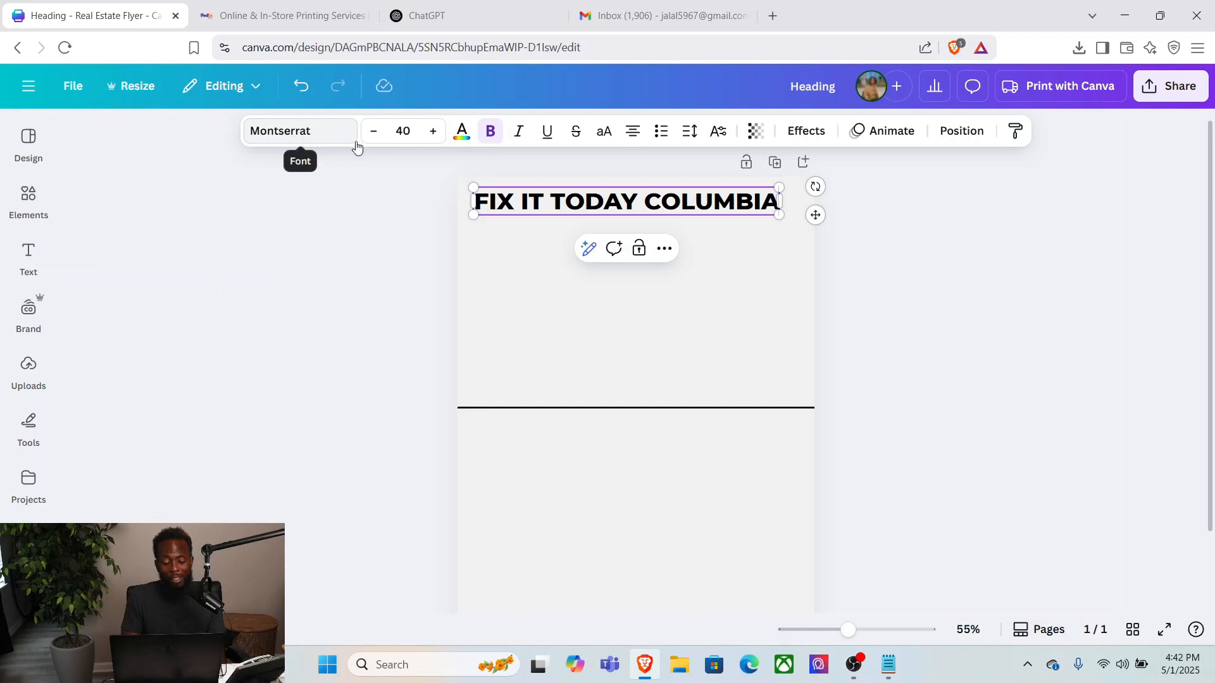
pyautogui.click(433, 133)
pyautogui.click(433, 133)
pyautogui.click(433, 133)
pyautogui.click(433, 132)
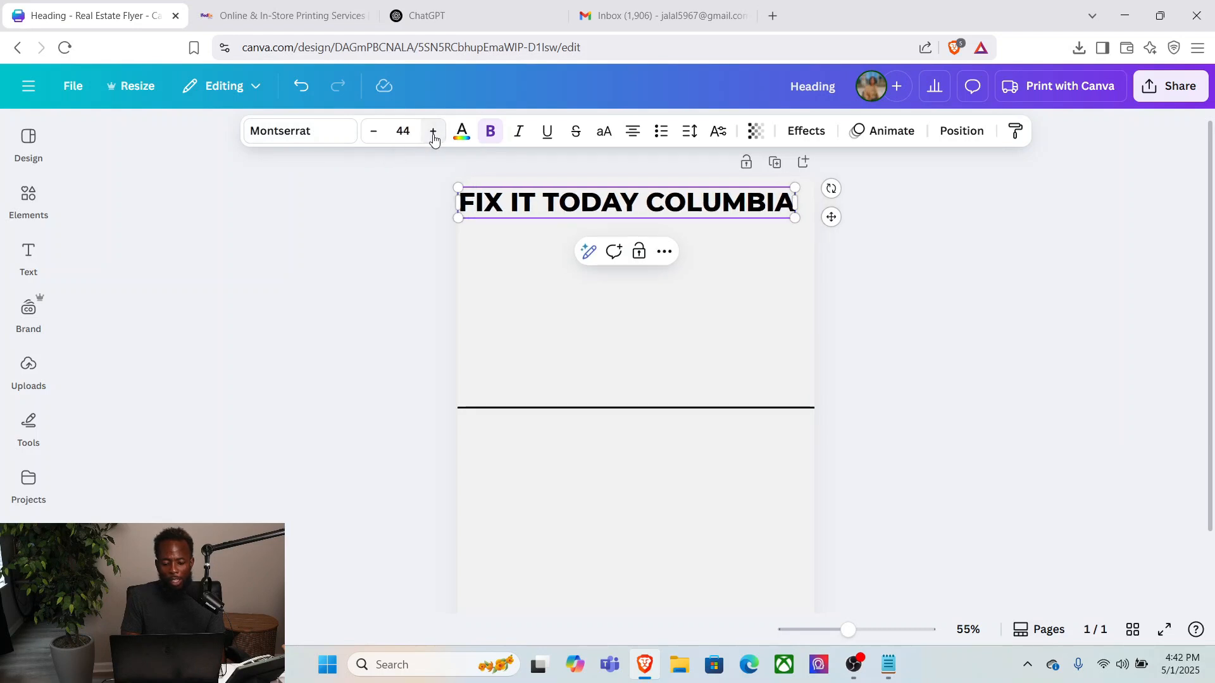
pyautogui.click(434, 132)
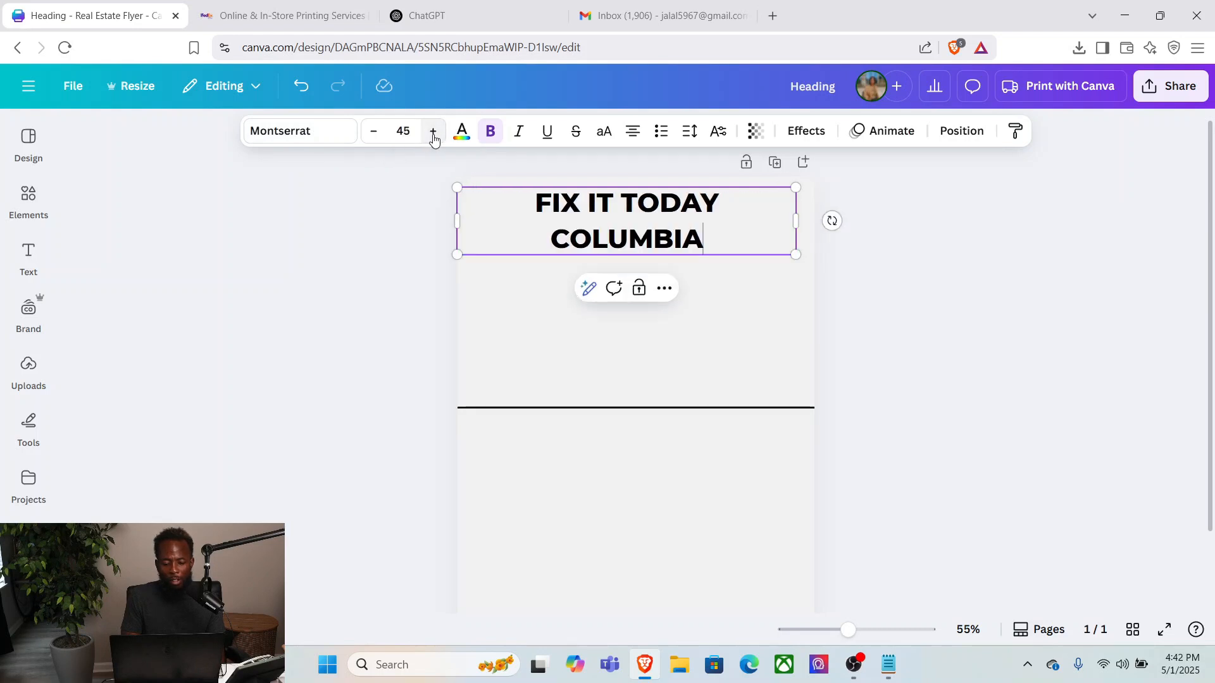
# Examine the Montserrat font weights available for the heading.
pyautogui.click(282, 134)
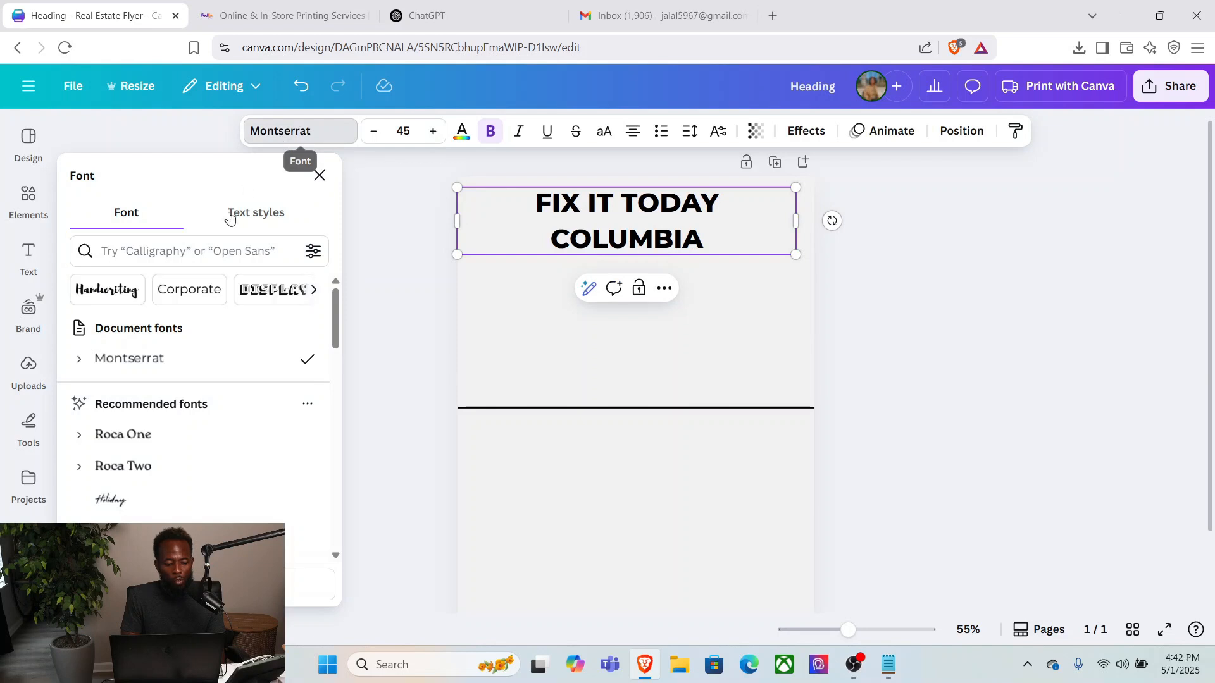
pyautogui.click(77, 361)
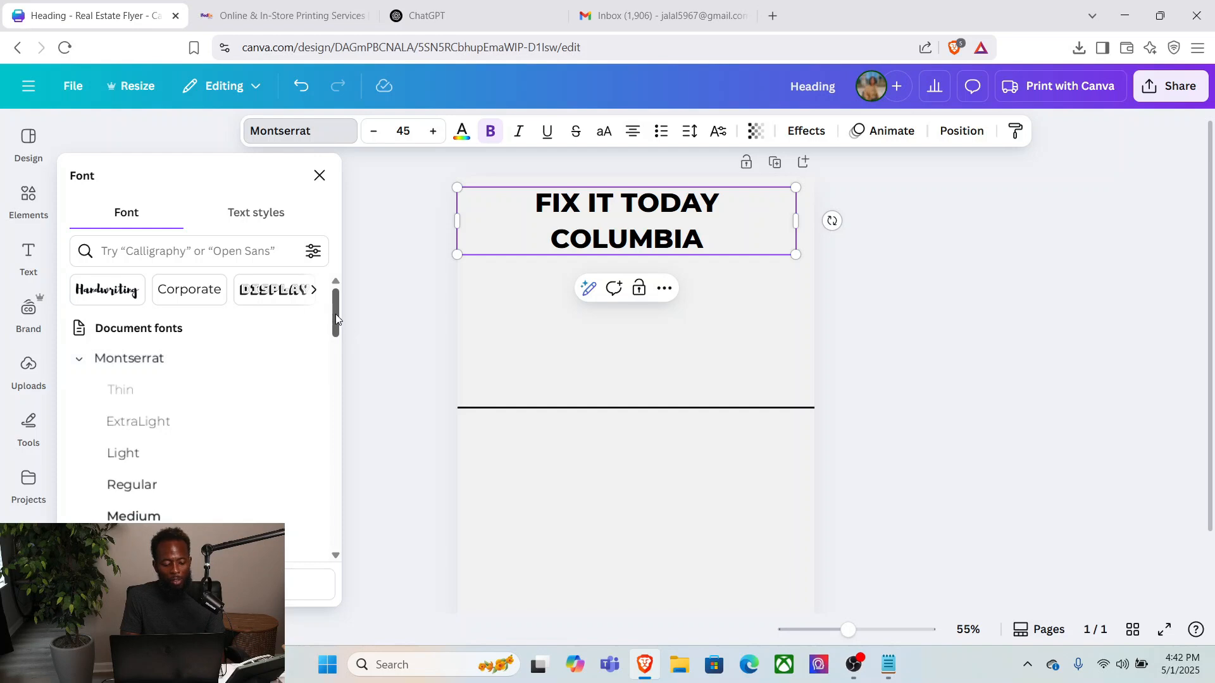
pyautogui.moveTo(337, 321)
pyautogui.mouseDown()
pyautogui.moveTo(336, 342)
pyautogui.moveTo(335, 331)
pyautogui.mouseUp()
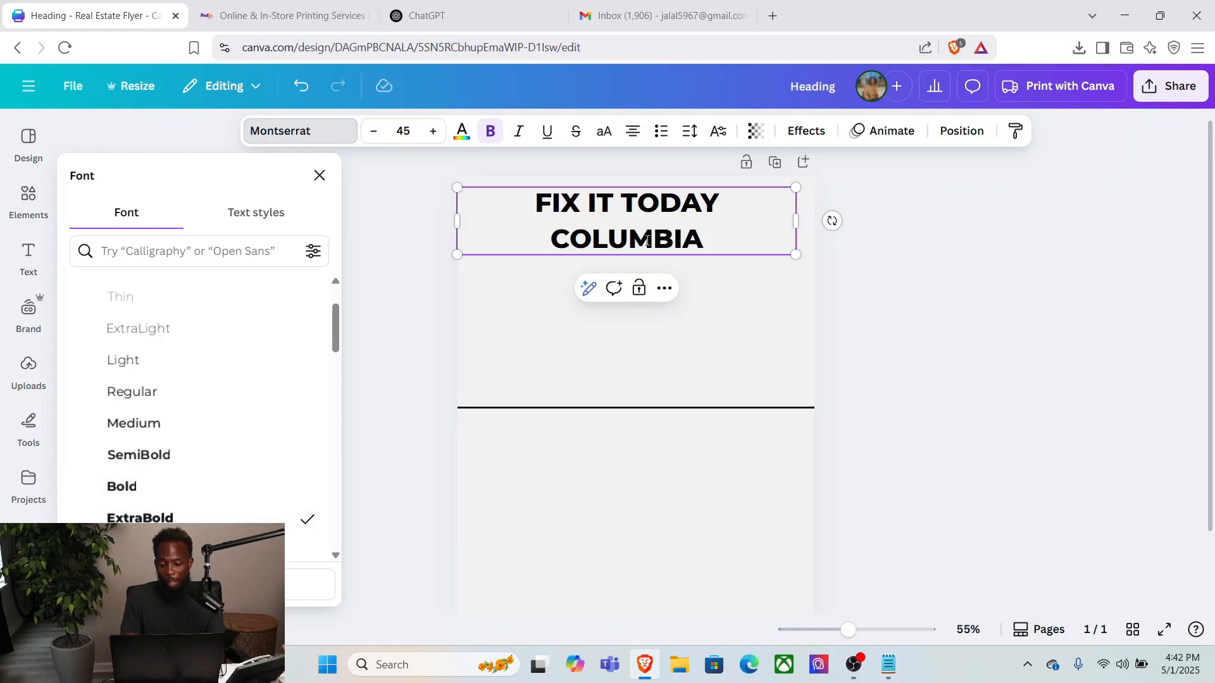
pyautogui.click(774, 288)
# Narrow the heading's text box to fit its two lines of text and align it to the center of the page.
pyautogui.click(699, 225)
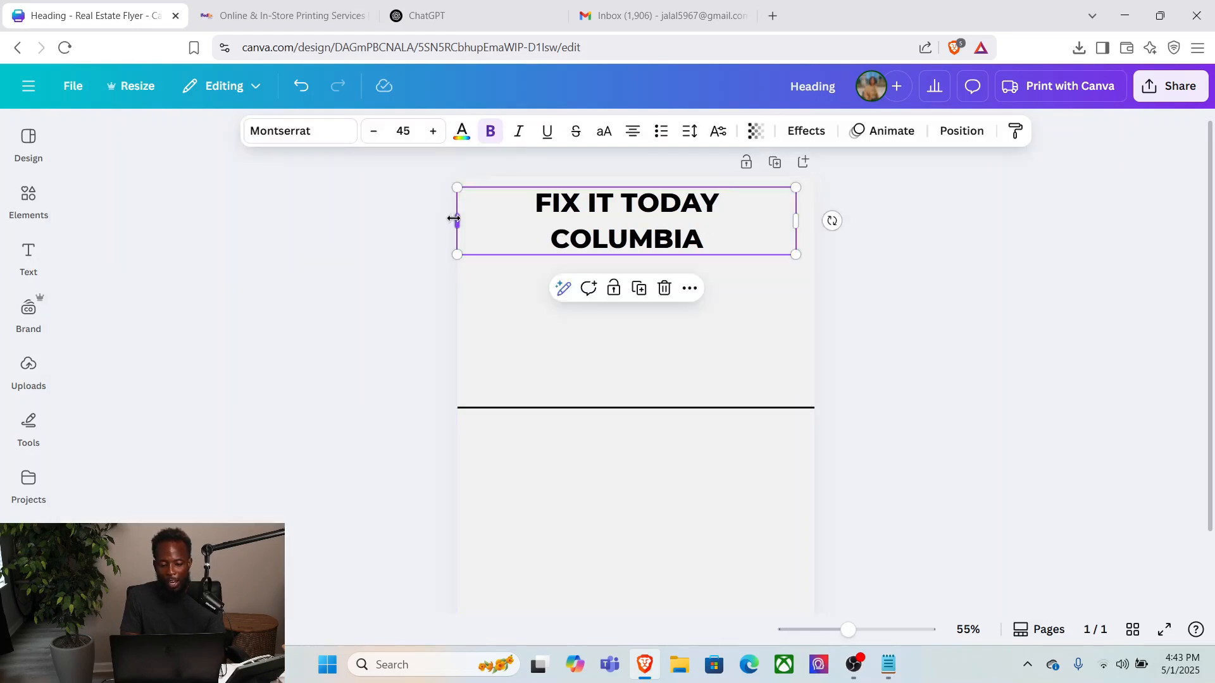
pyautogui.moveTo(452, 219); pyautogui.dragTo(605, 201)
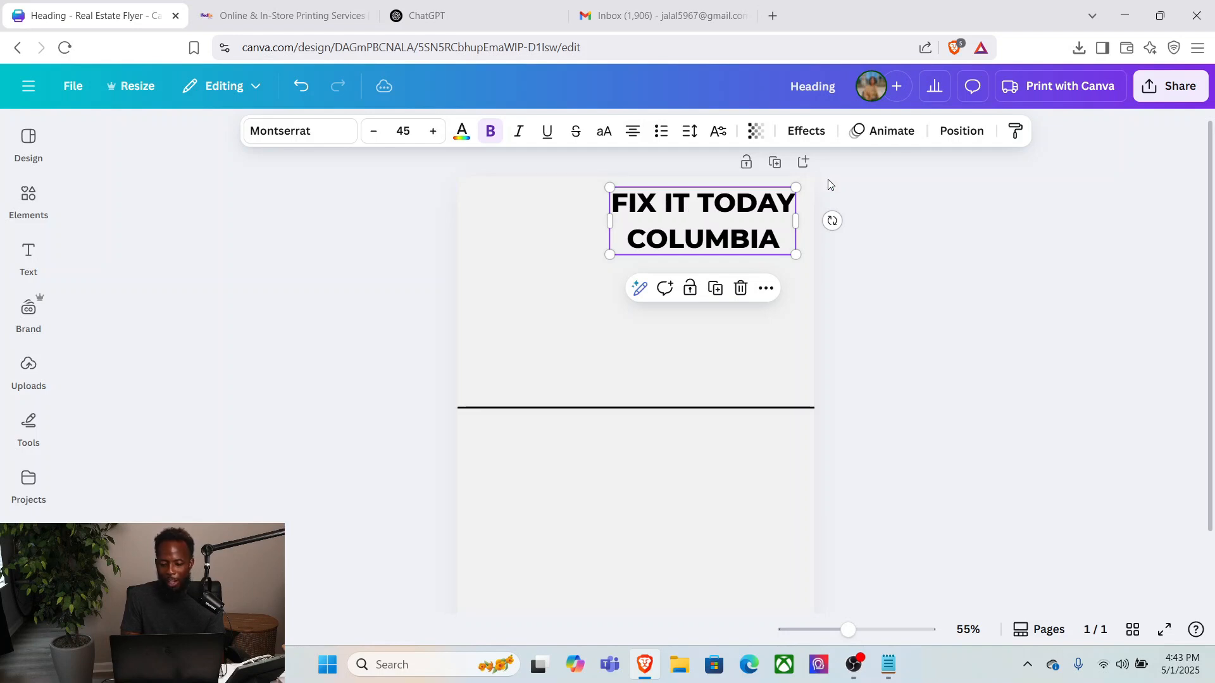
pyautogui.click(960, 133)
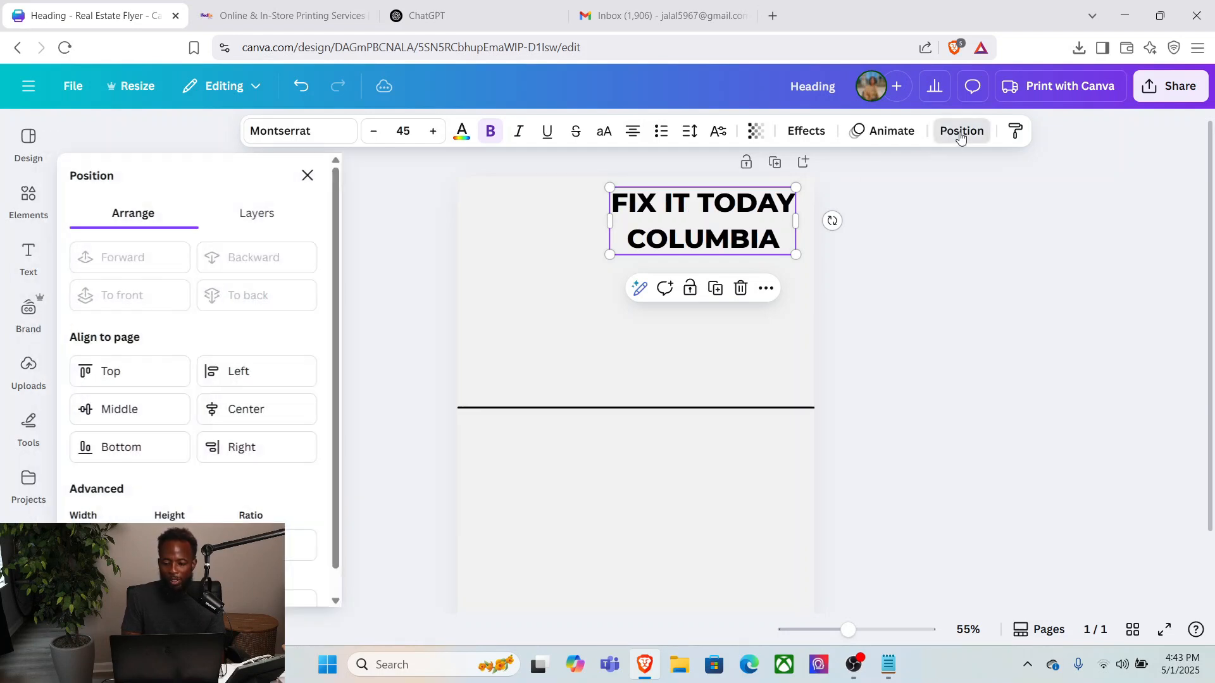
pyautogui.click(255, 414)
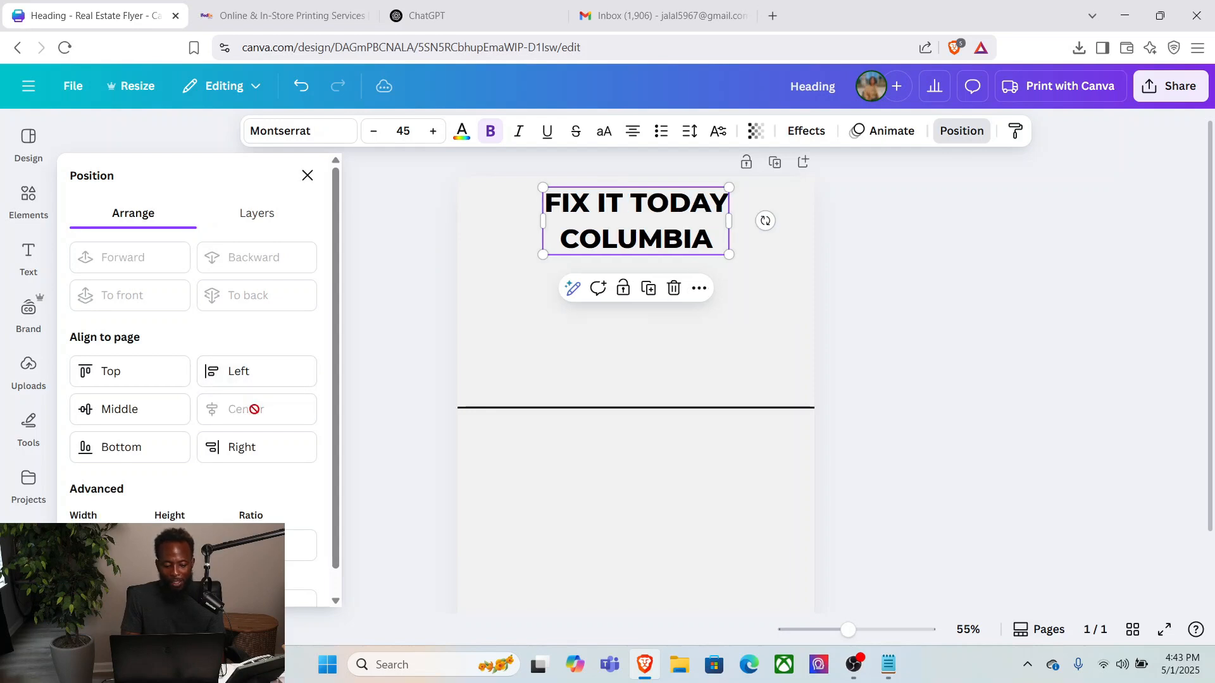
pyautogui.click(647, 214)
pyautogui.click(778, 309)
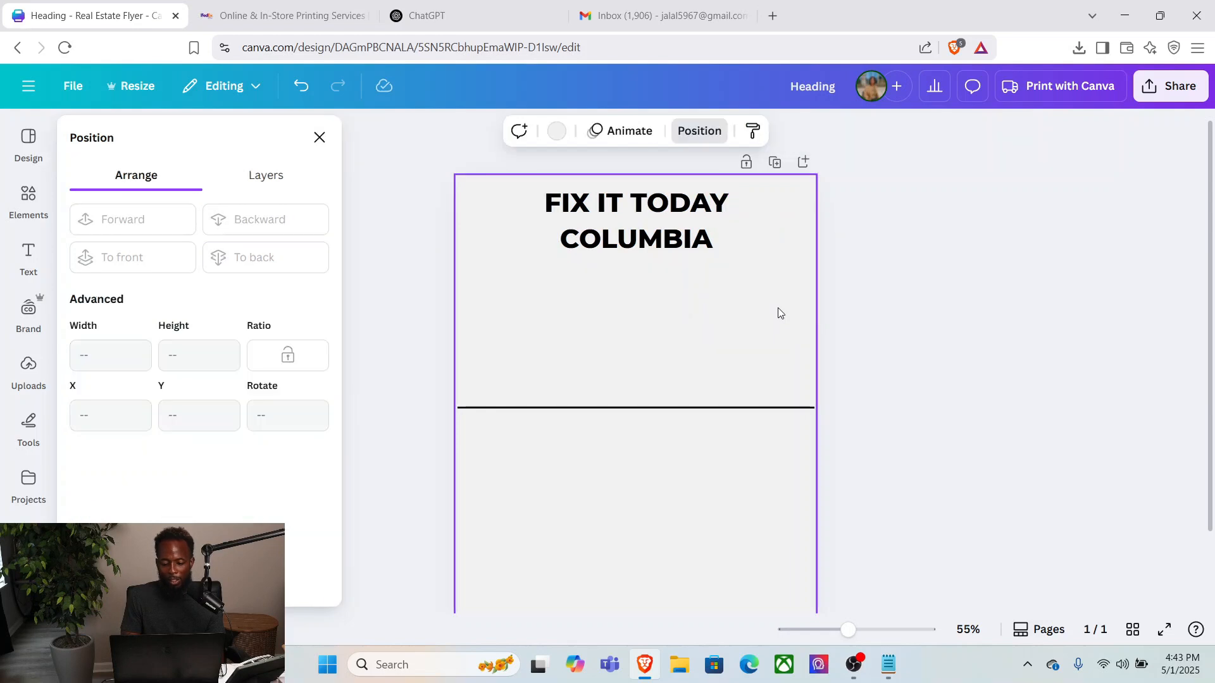
pyautogui.click(946, 267)
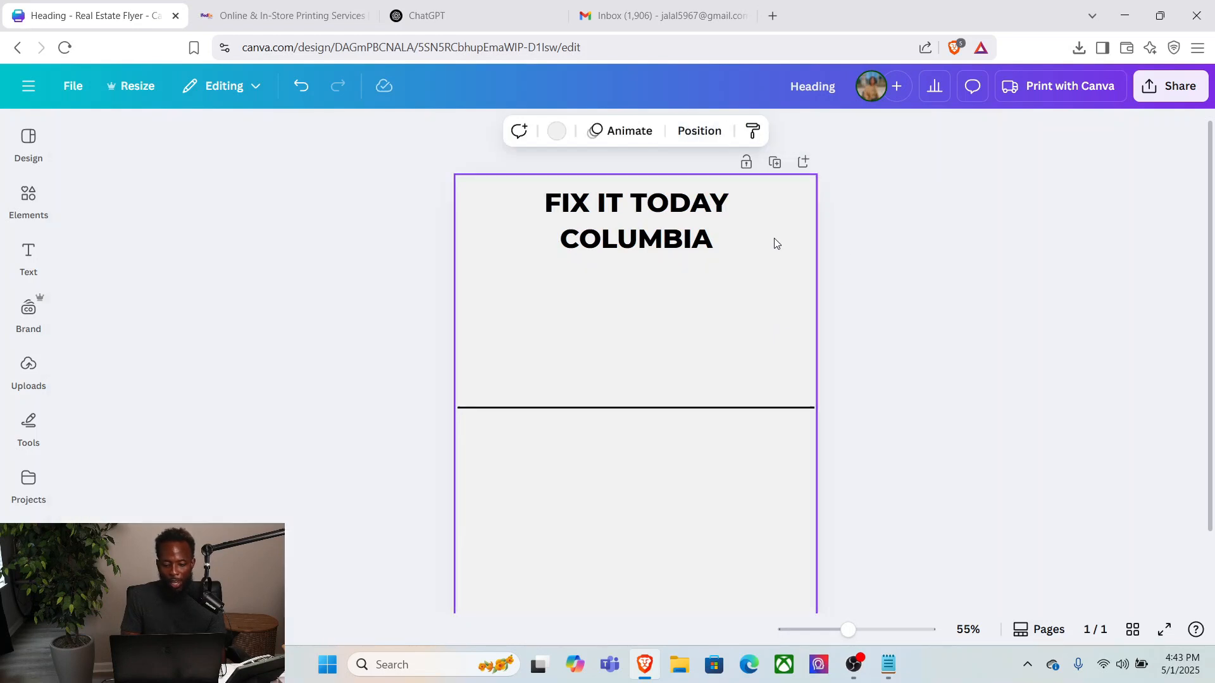
pyautogui.click(683, 225)
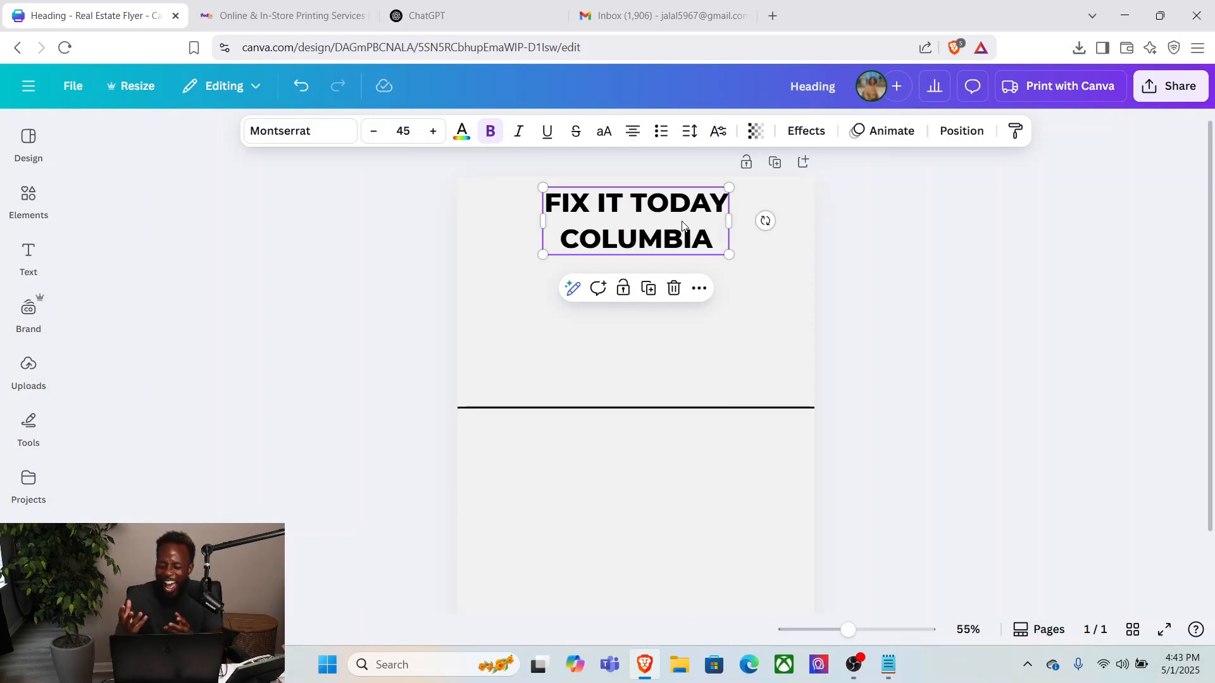
# Search the elements for "HAMMER" and add the orange-handled hammer graphic to the page.
pyautogui.click(36, 218)
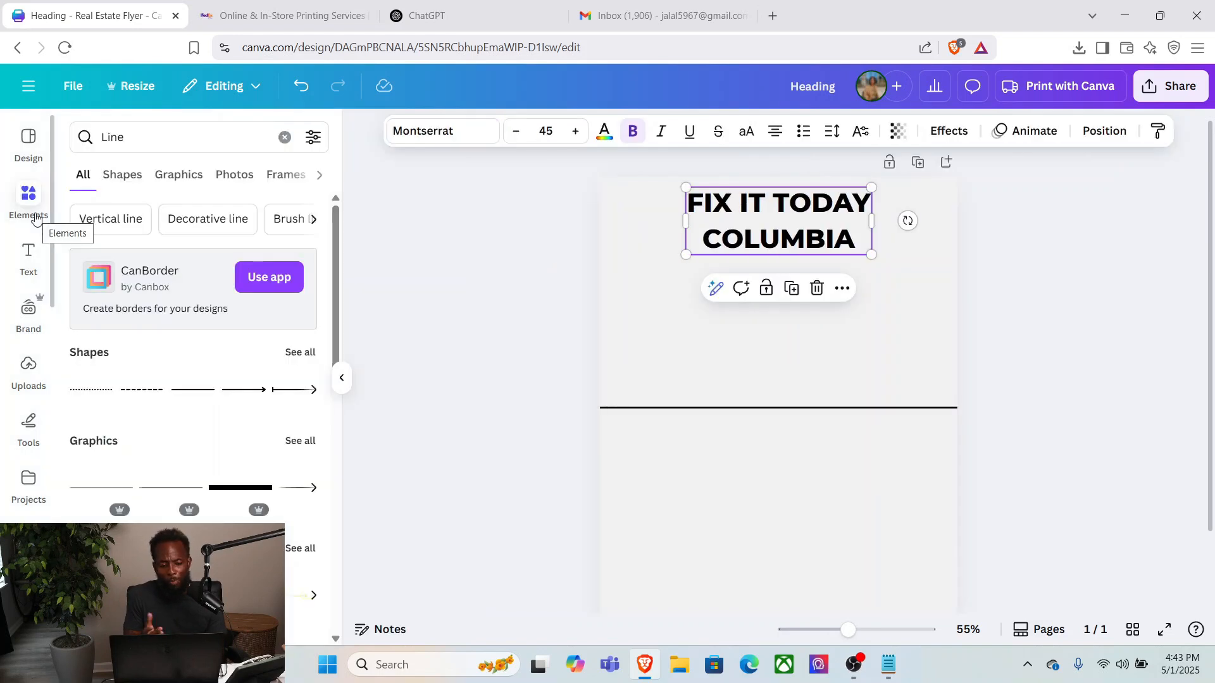
pyautogui.click(284, 137)
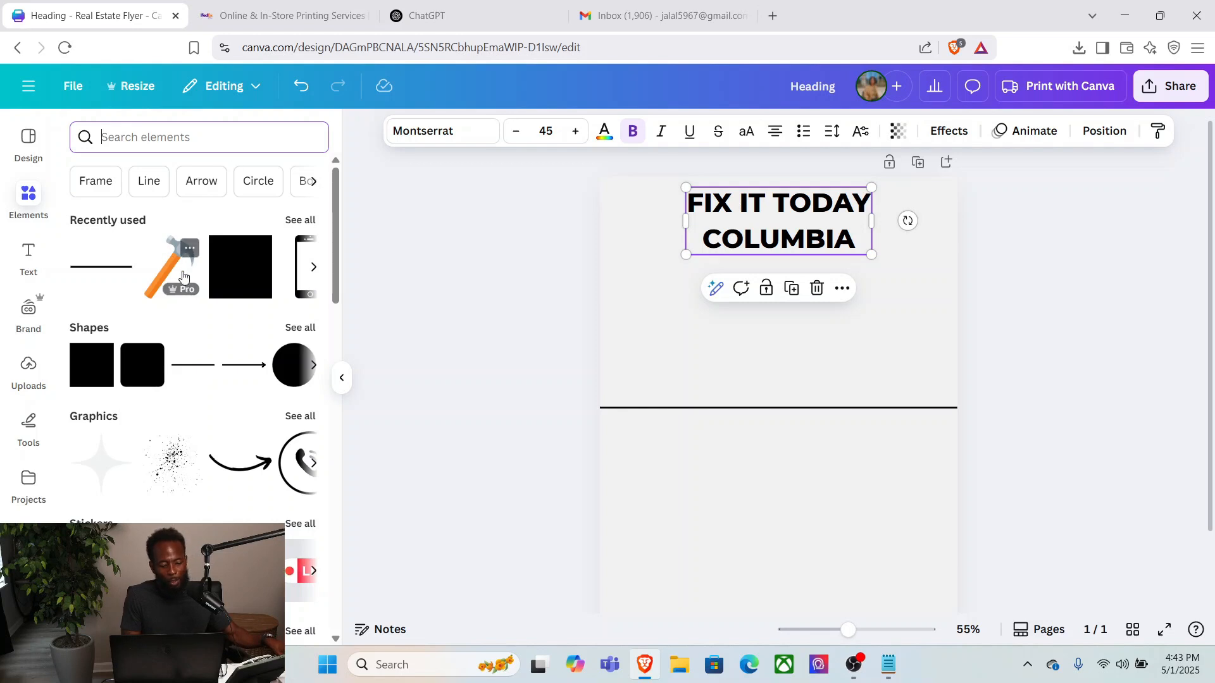
pyautogui.write('HAMMER')
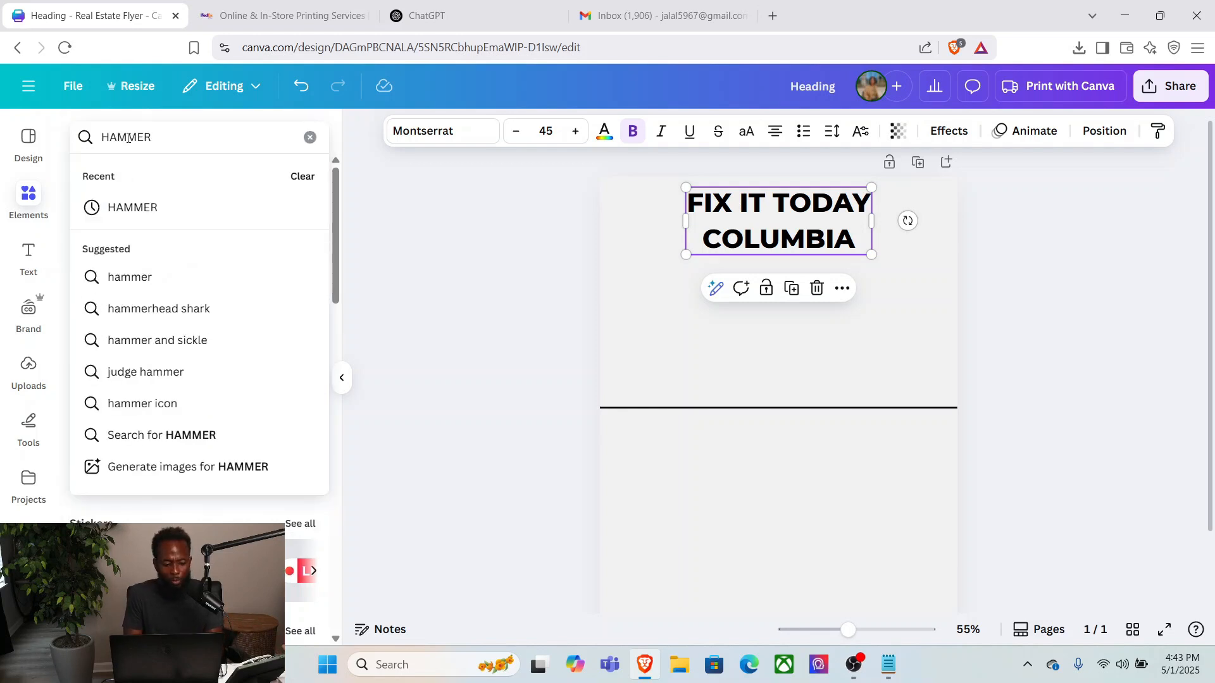
pyautogui.press('Return')
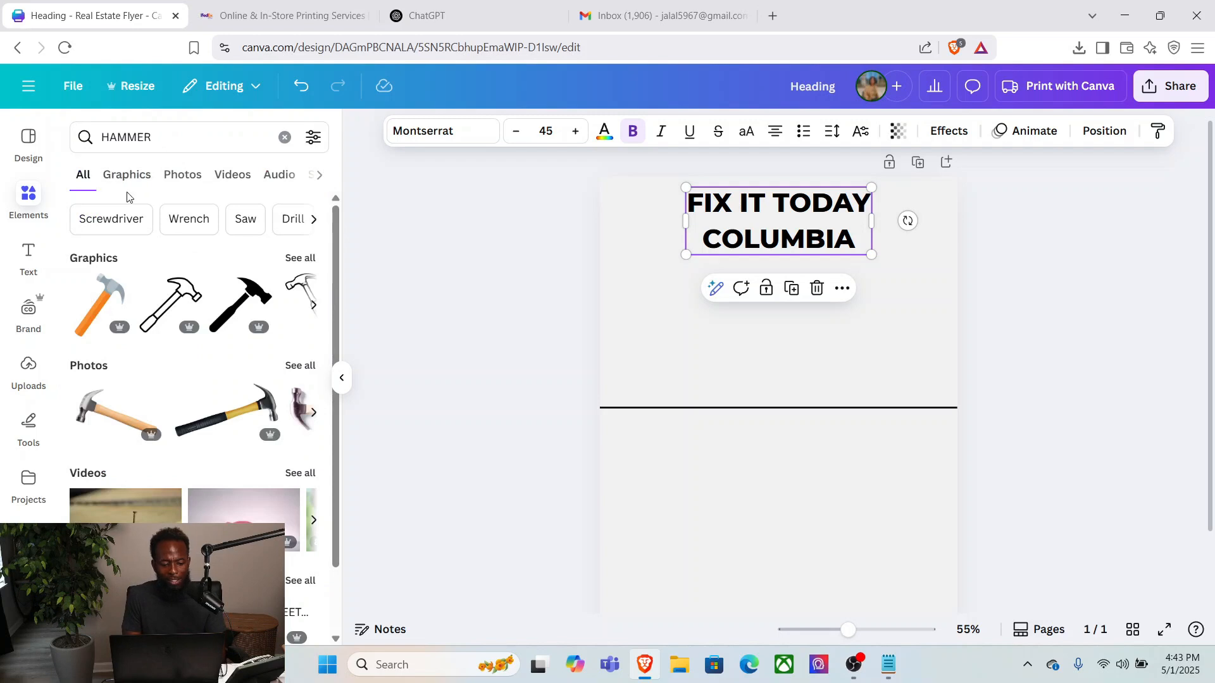
pyautogui.click(301, 258)
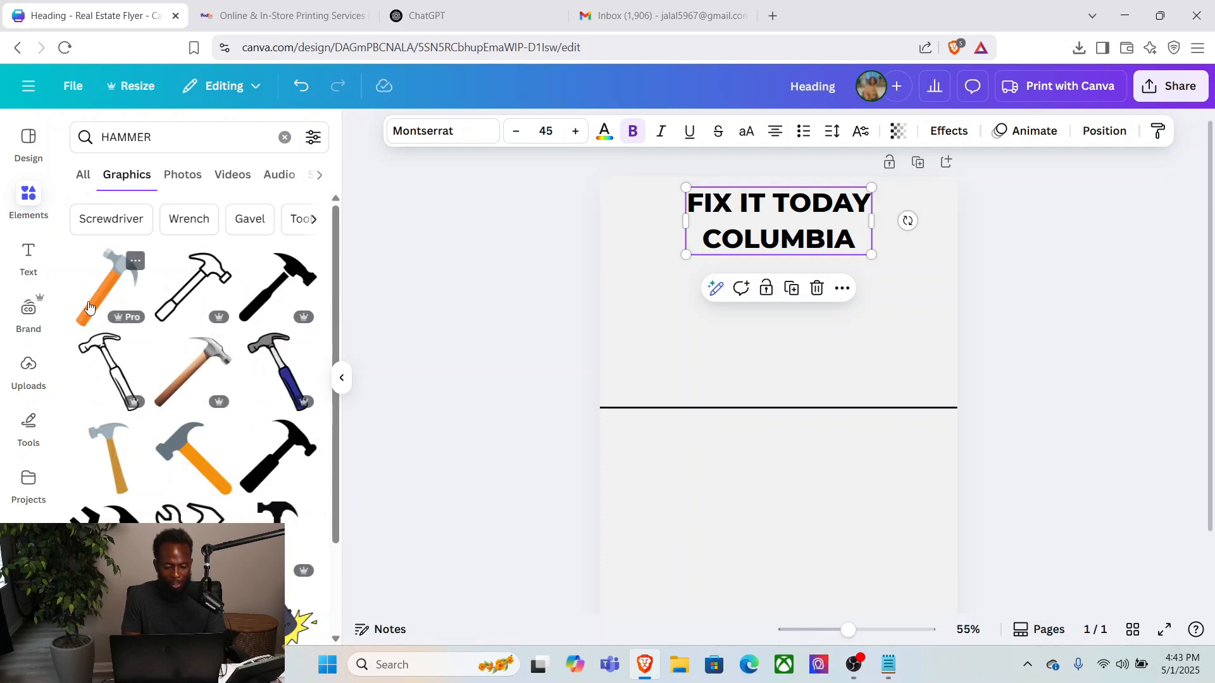
pyautogui.click(89, 307)
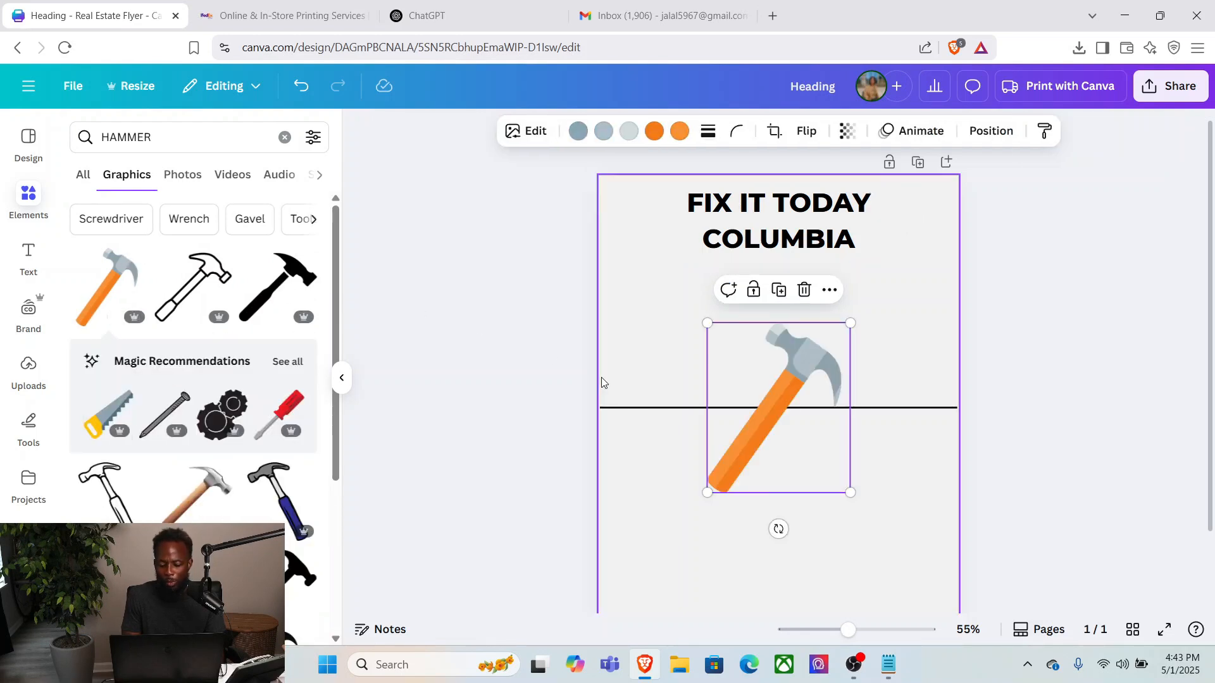
# Shrink the hammer to about the heading's height and place it right of the heading, tilted slightly counterclockwise.
pyautogui.moveTo(804, 392); pyautogui.dragTo(712, 262)
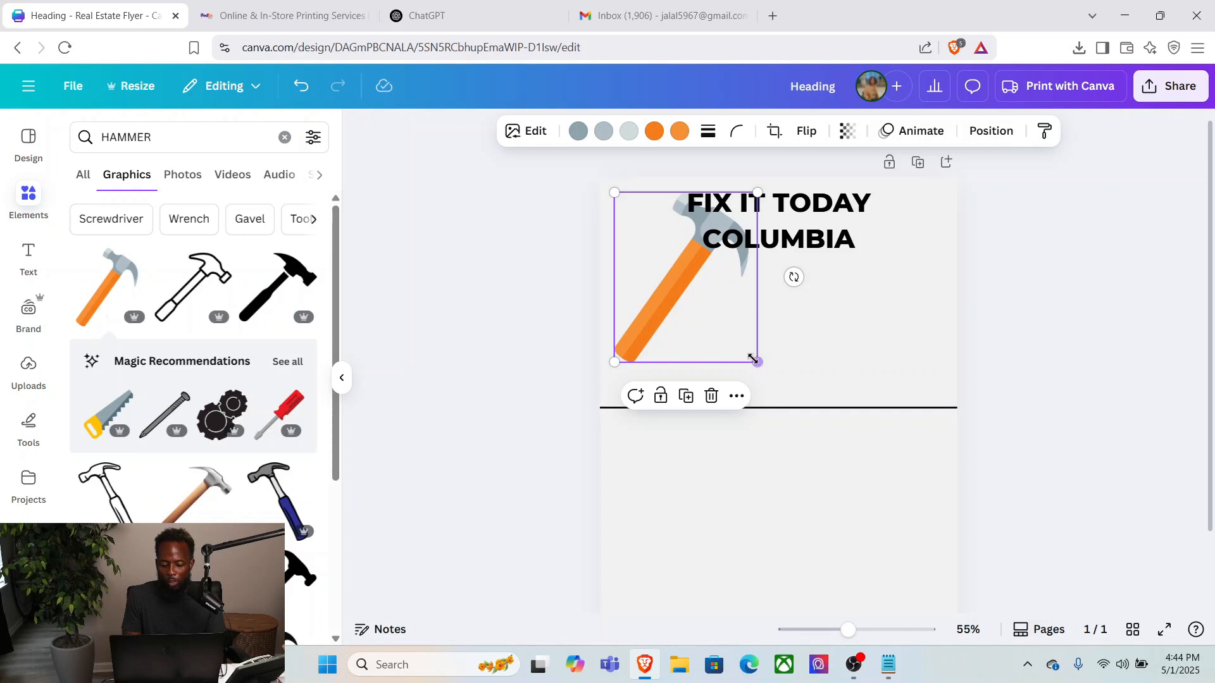
pyautogui.moveTo(753, 359); pyautogui.dragTo(897, 221)
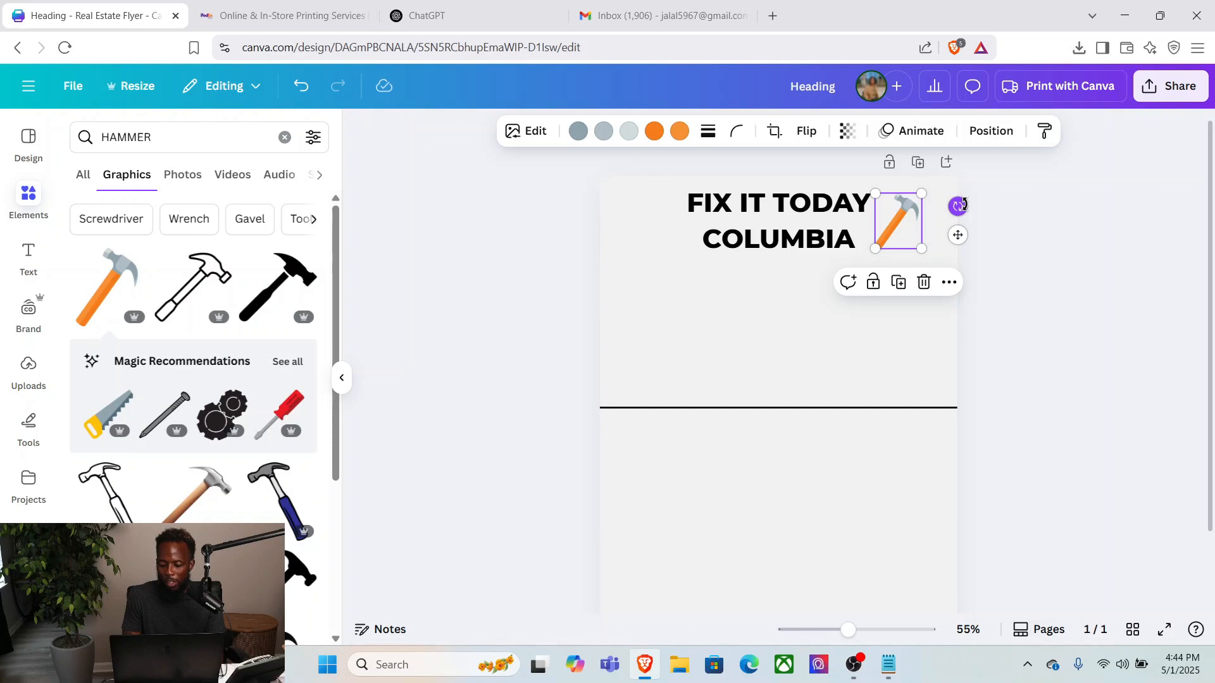
pyautogui.moveTo(962, 204)
pyautogui.mouseDown()
pyautogui.moveTo(967, 191)
pyautogui.moveTo(951, 180)
pyautogui.moveTo(934, 183)
pyautogui.moveTo(939, 196)
pyautogui.mouseUp()
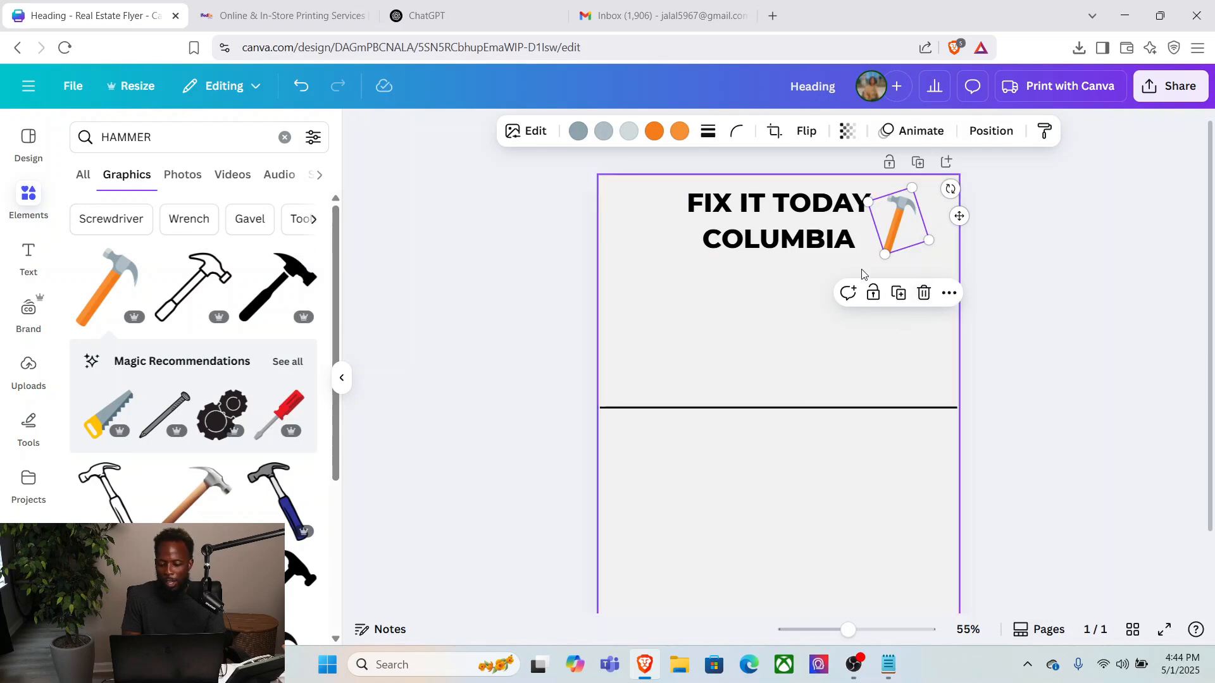
# Duplicate the hammer, place the copy left of the heading, and rotate it counterclockwise so its handle leans opposite to the original's.
pyautogui.click(898, 293)
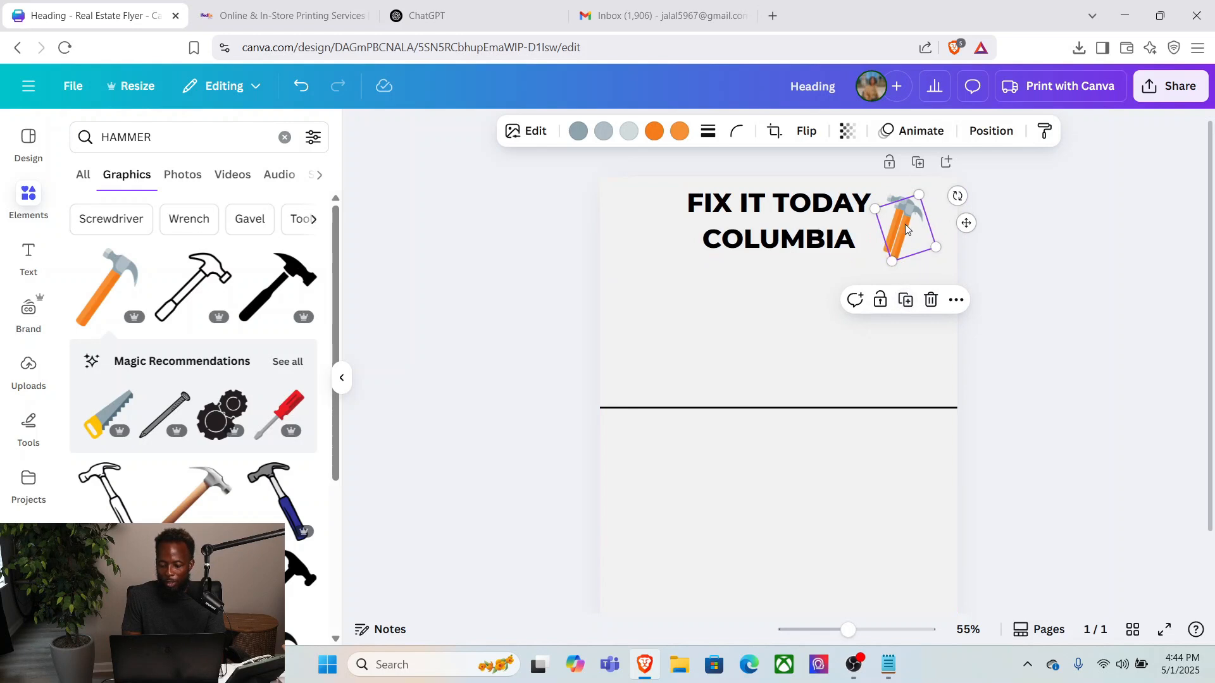
pyautogui.moveTo(906, 232); pyautogui.dragTo(662, 218)
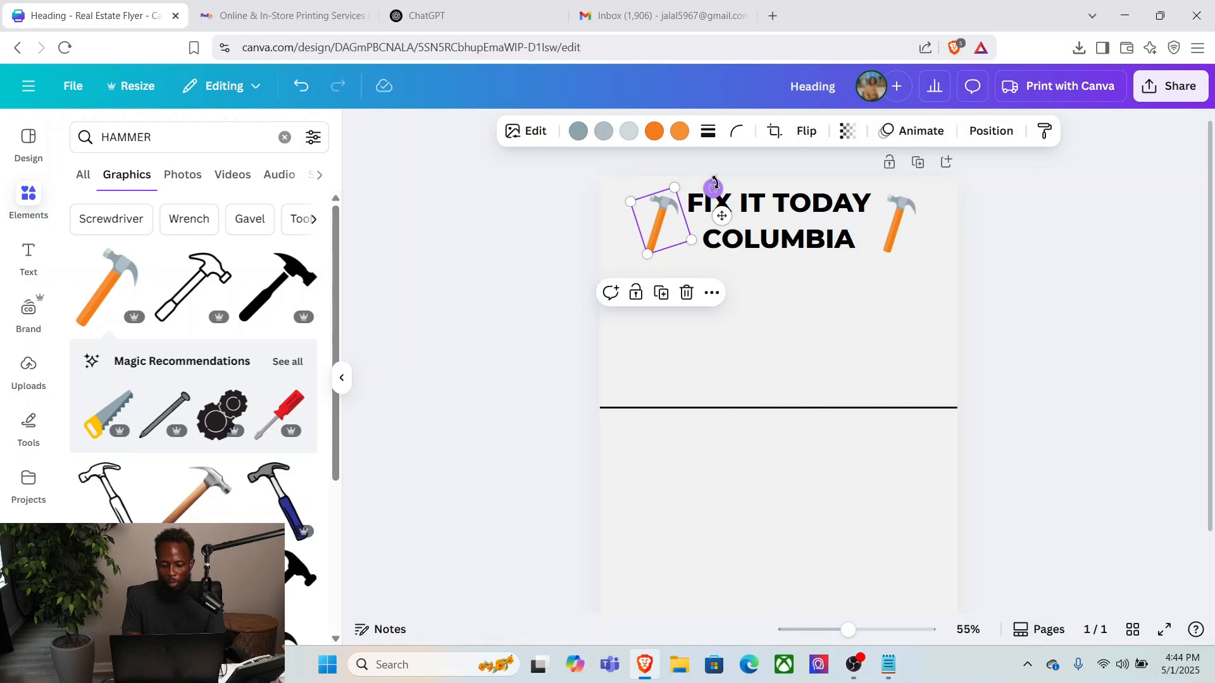
pyautogui.moveTo(714, 184); pyautogui.dragTo(682, 192)
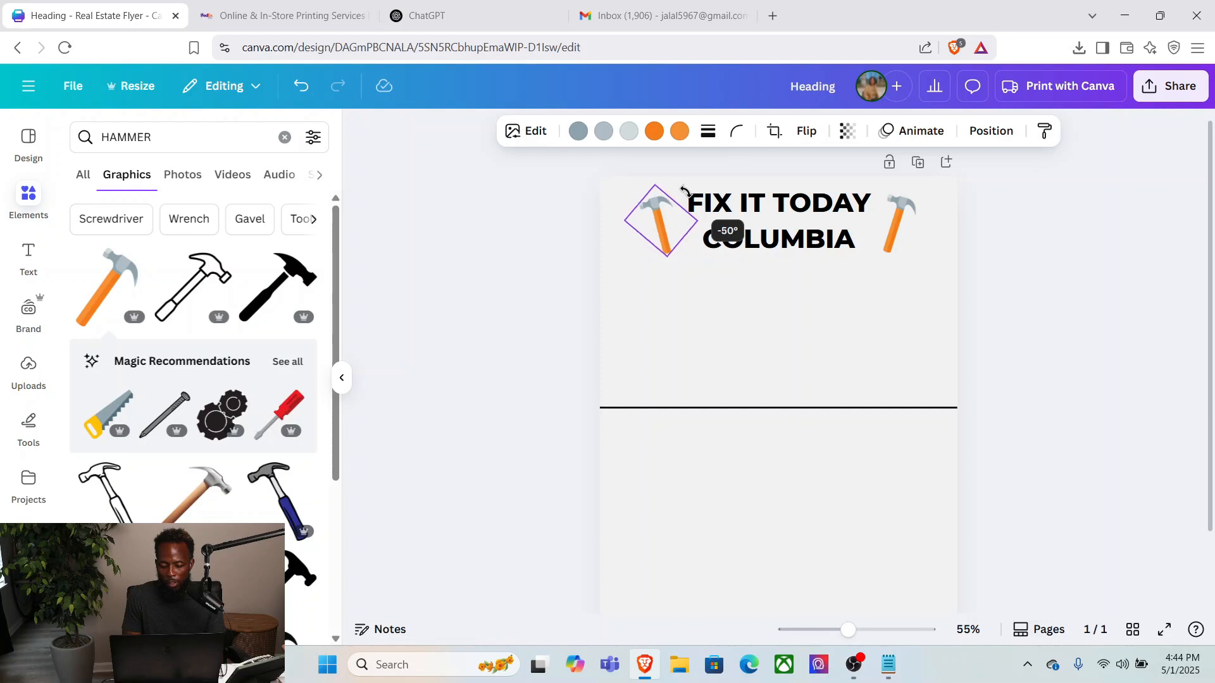
pyautogui.click(801, 297)
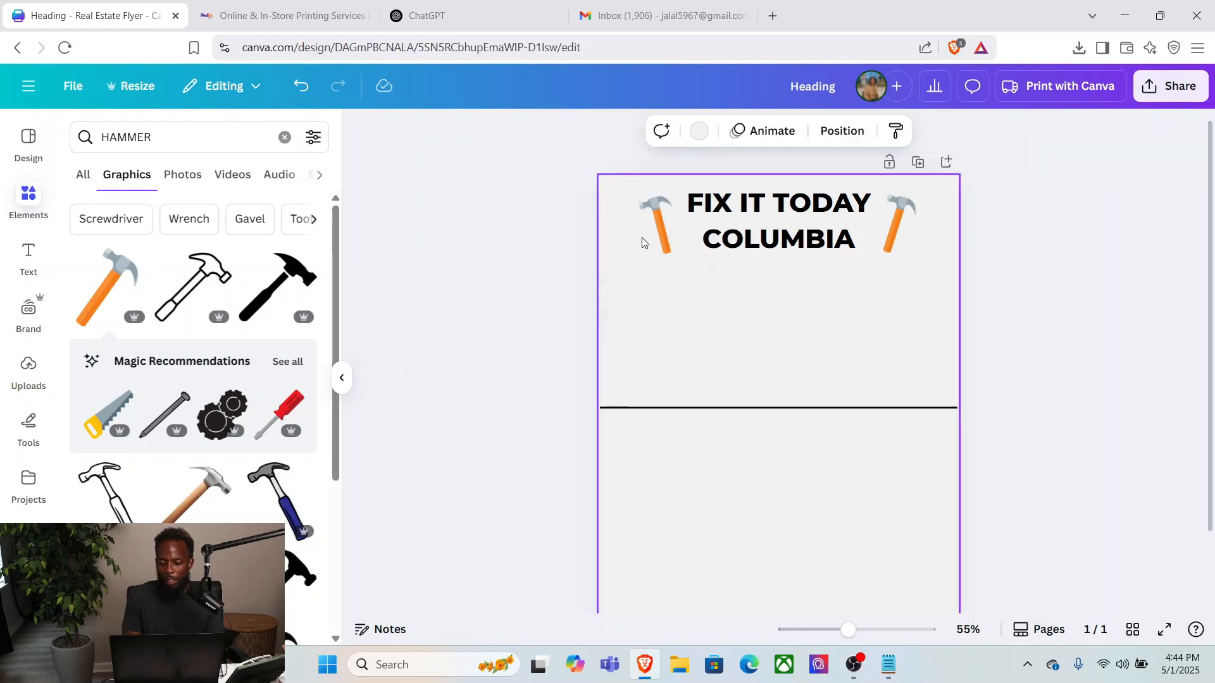
pyautogui.click(672, 230)
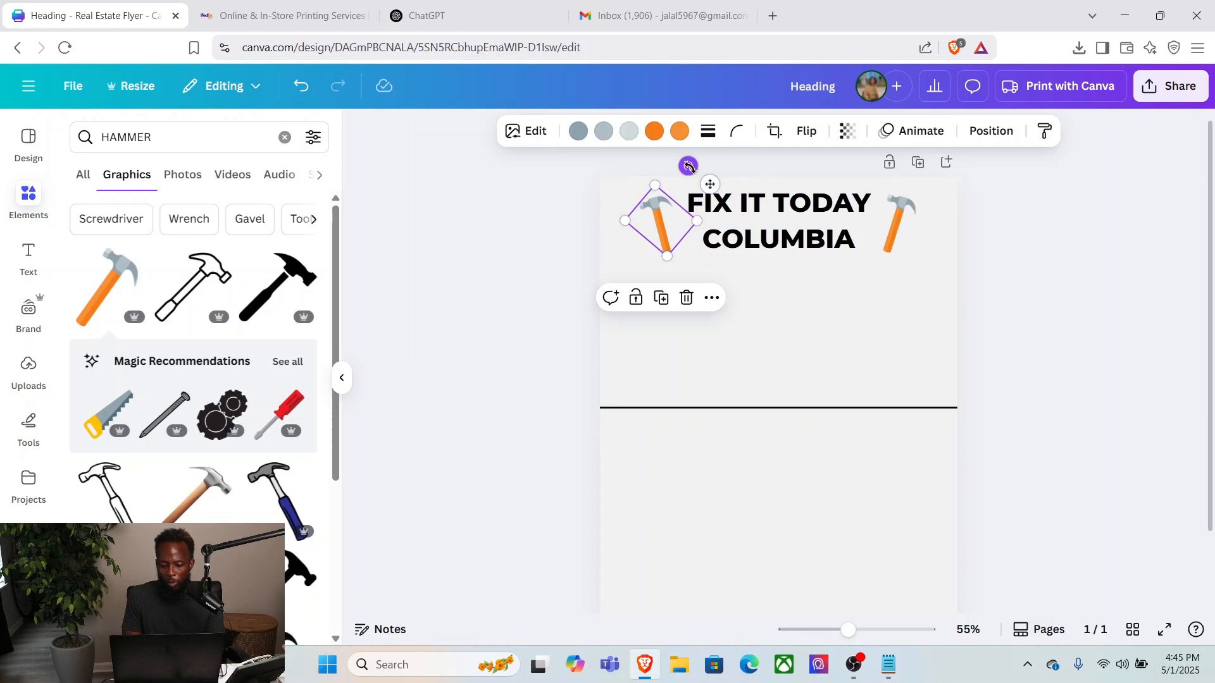
pyautogui.moveTo(689, 166); pyautogui.dragTo(675, 165)
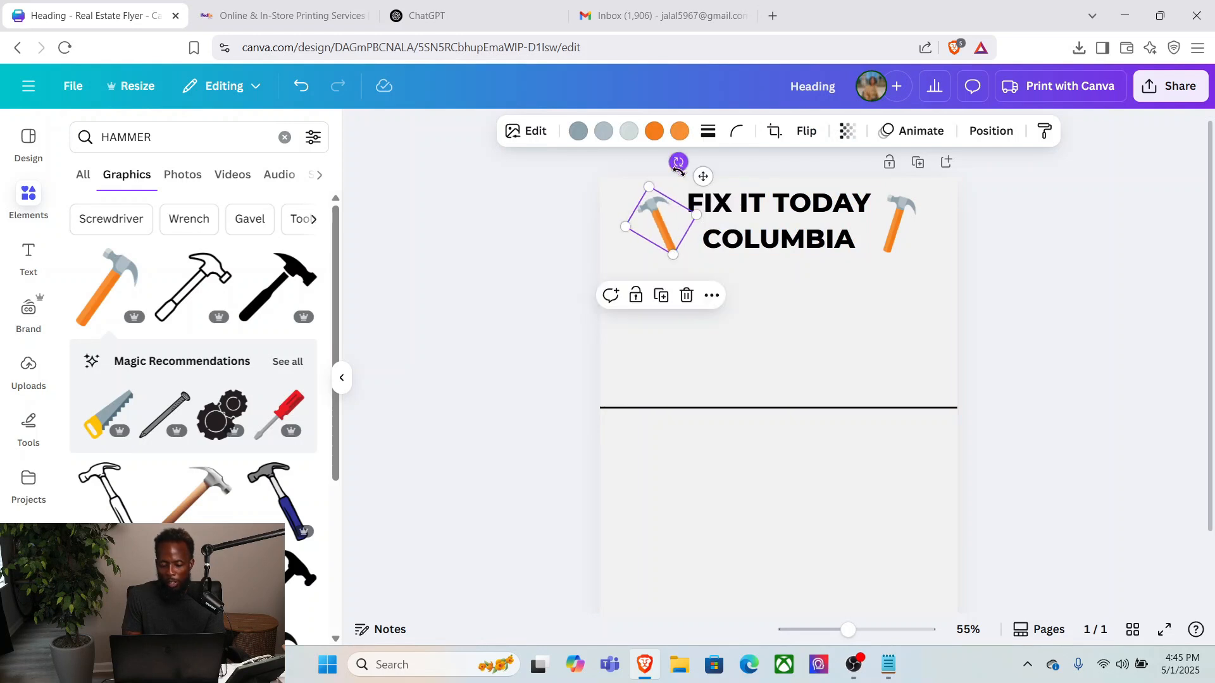
# Group the heading with its two hammers and place a duplicate of the group just below the middle line.
pyautogui.click(765, 298)
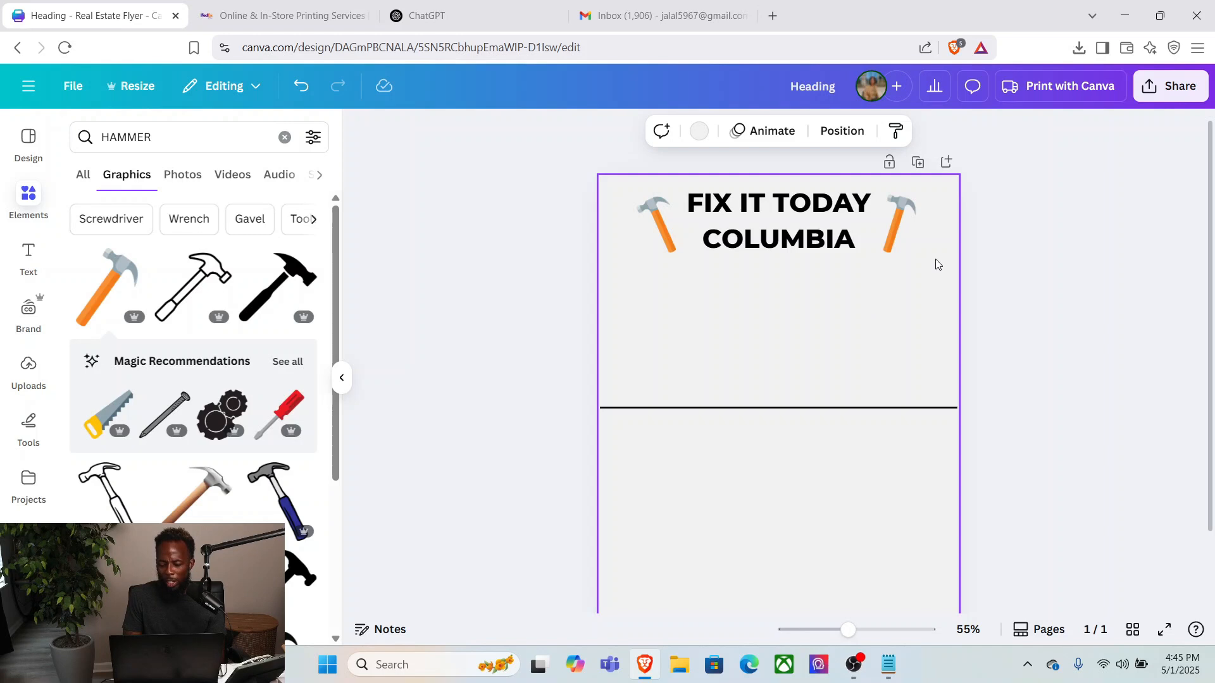
pyautogui.moveTo(935, 258); pyautogui.dragTo(626, 187)
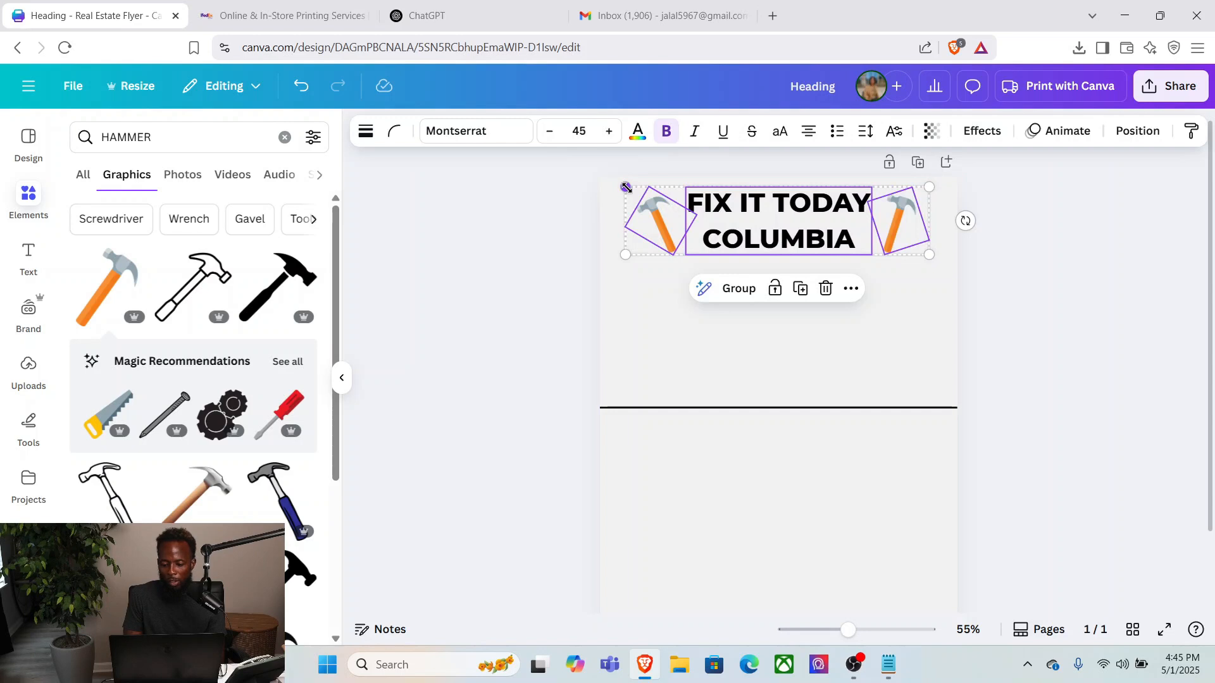
pyautogui.click(740, 291)
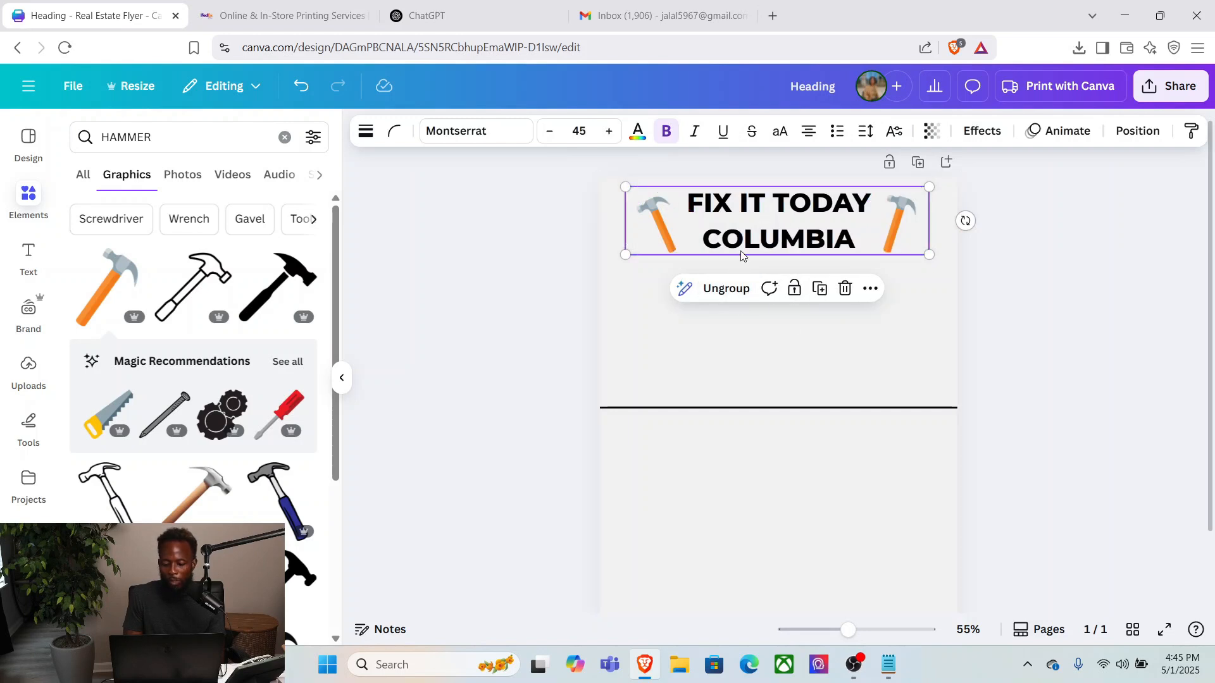
pyautogui.click(820, 289)
pyautogui.moveTo(816, 247); pyautogui.dragTo(822, 473)
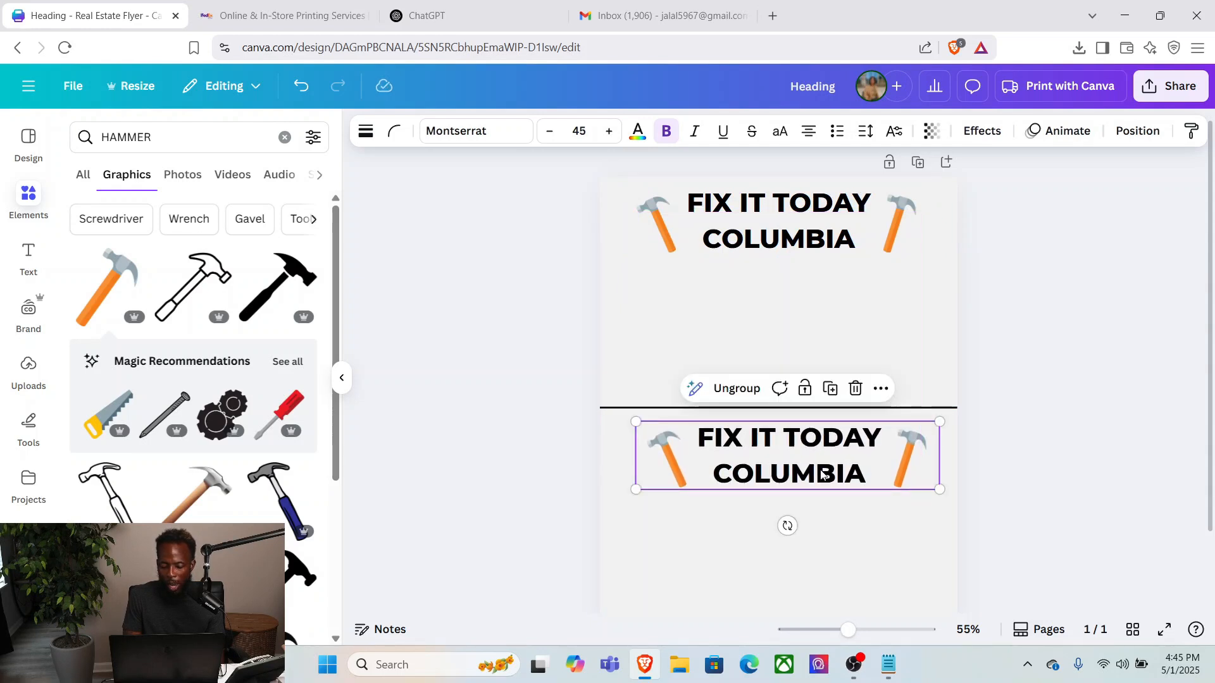
pyautogui.click(978, 365)
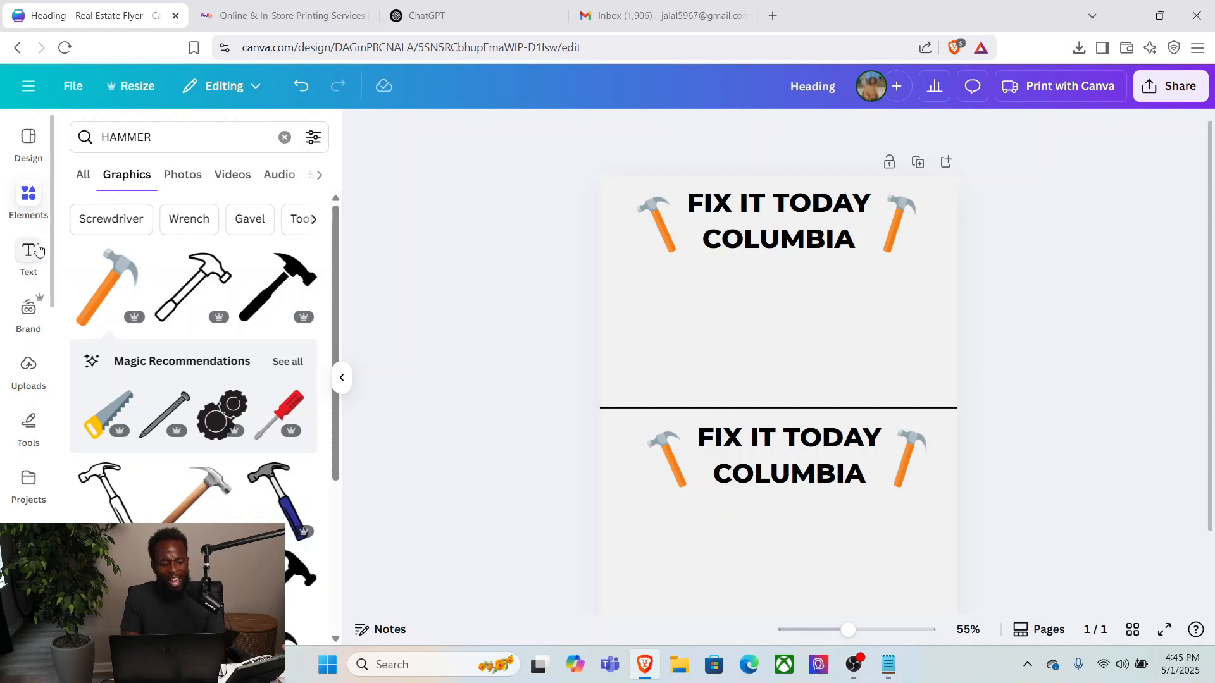
# Add a subheading text box and position it under the heading in the upper half of the flyer.
pyautogui.click(28, 263)
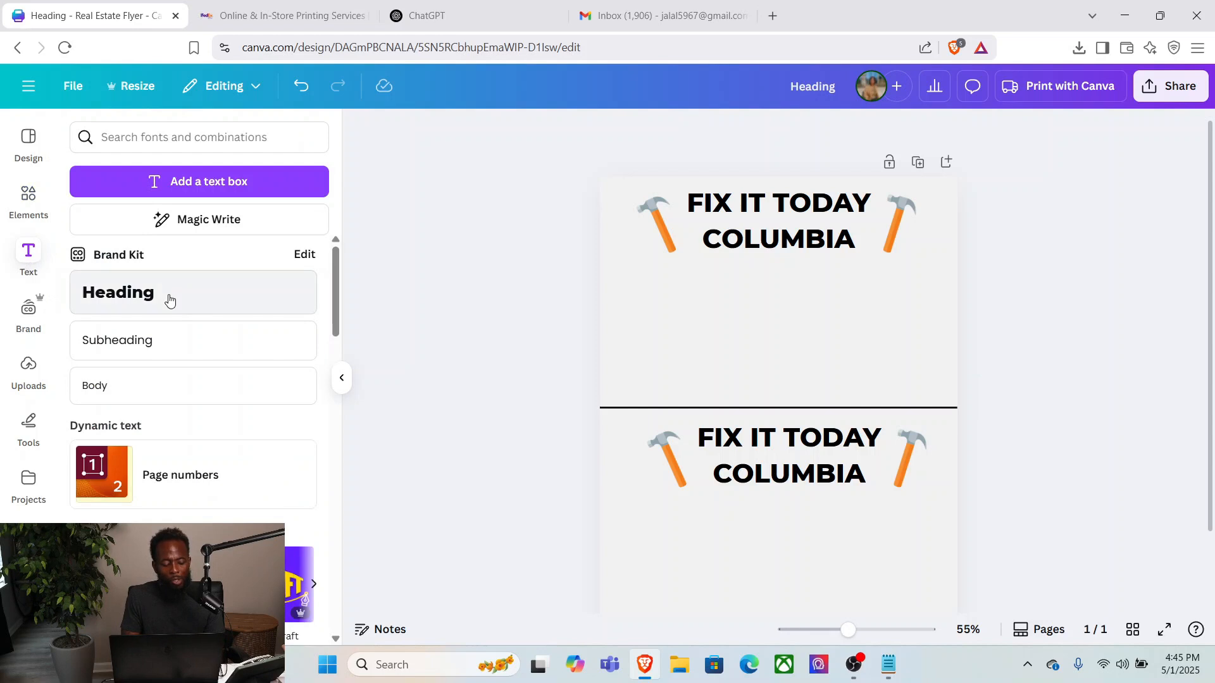
pyautogui.click(157, 342)
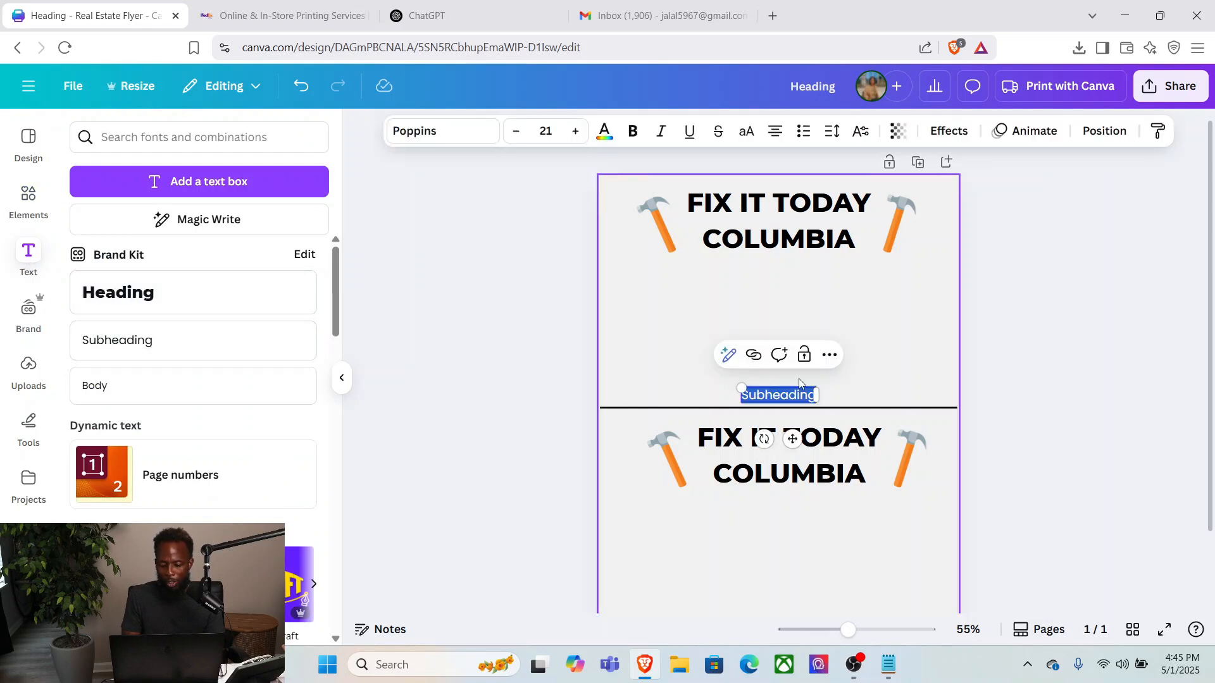
pyautogui.click(883, 338)
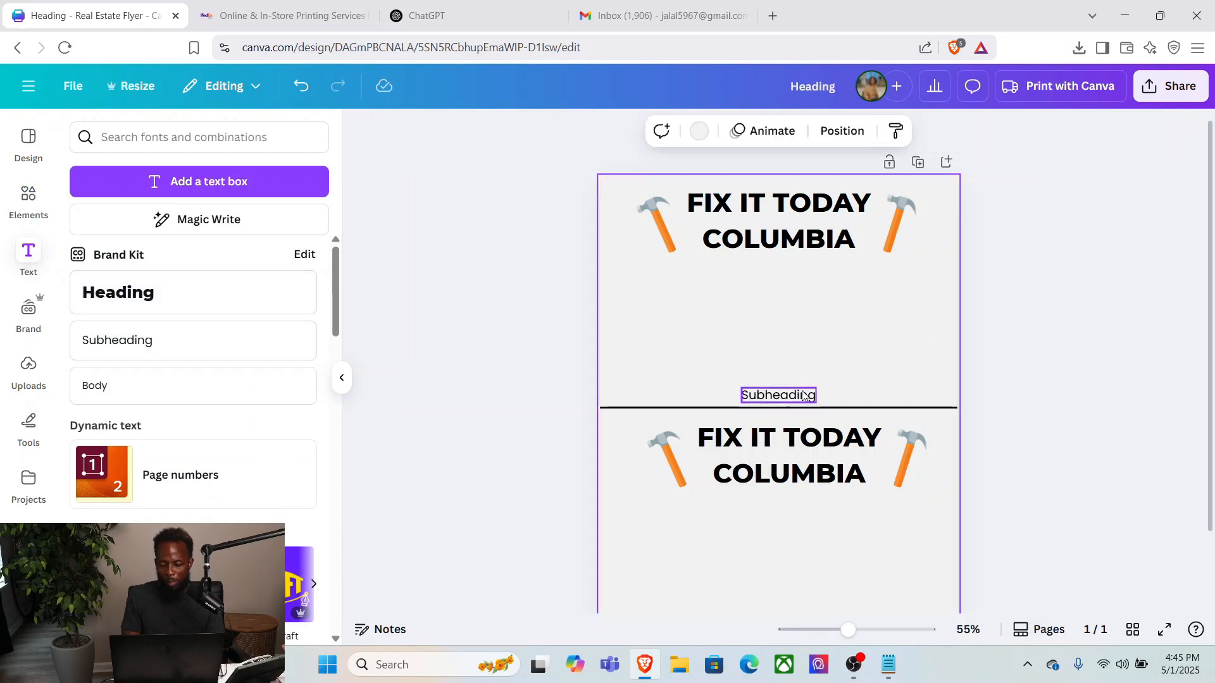
pyautogui.moveTo(801, 391); pyautogui.dragTo(806, 277)
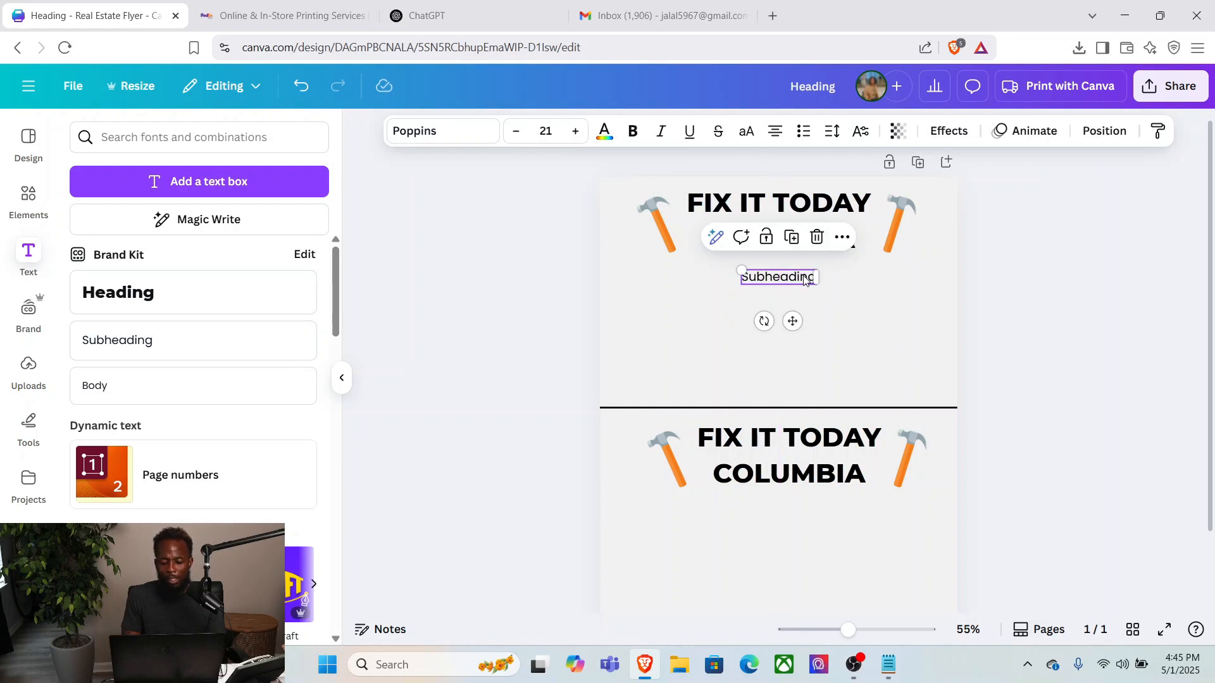
# Replace the subheading's placeholder text with "Same-Day Small Home Repairs".
pyautogui.doubleClick(805, 278)
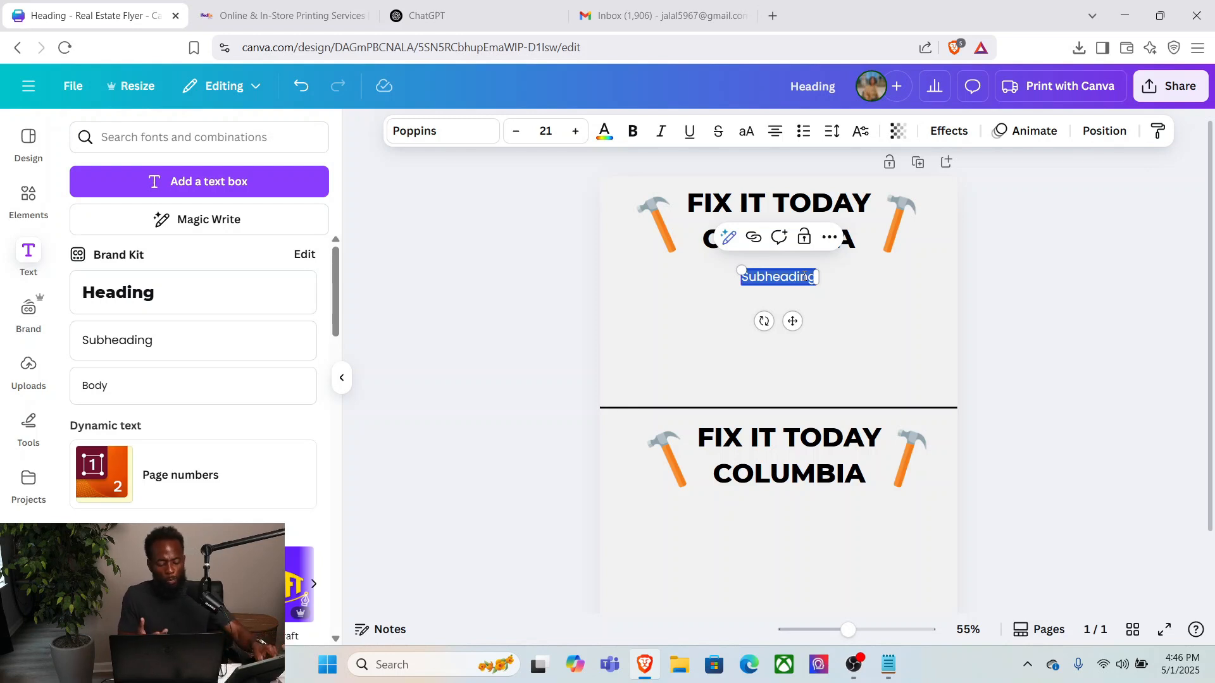
pyautogui.write('sAM')
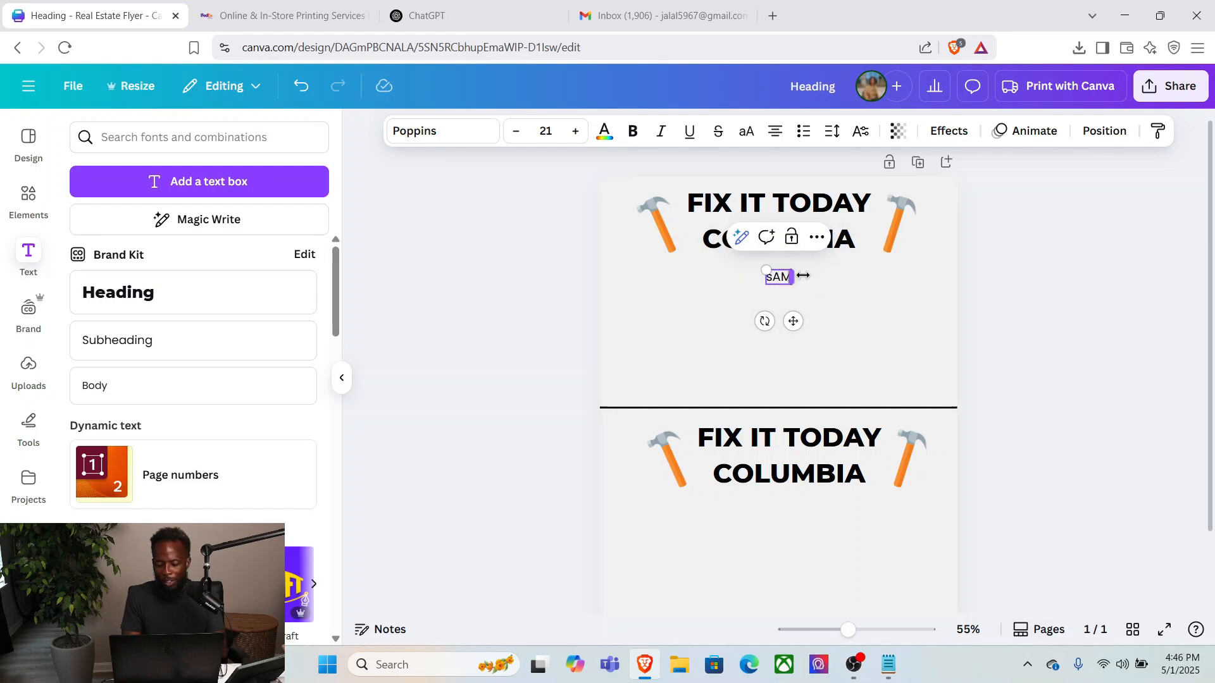
pyautogui.press('BackSpace')
pyautogui.press('BackSpace')
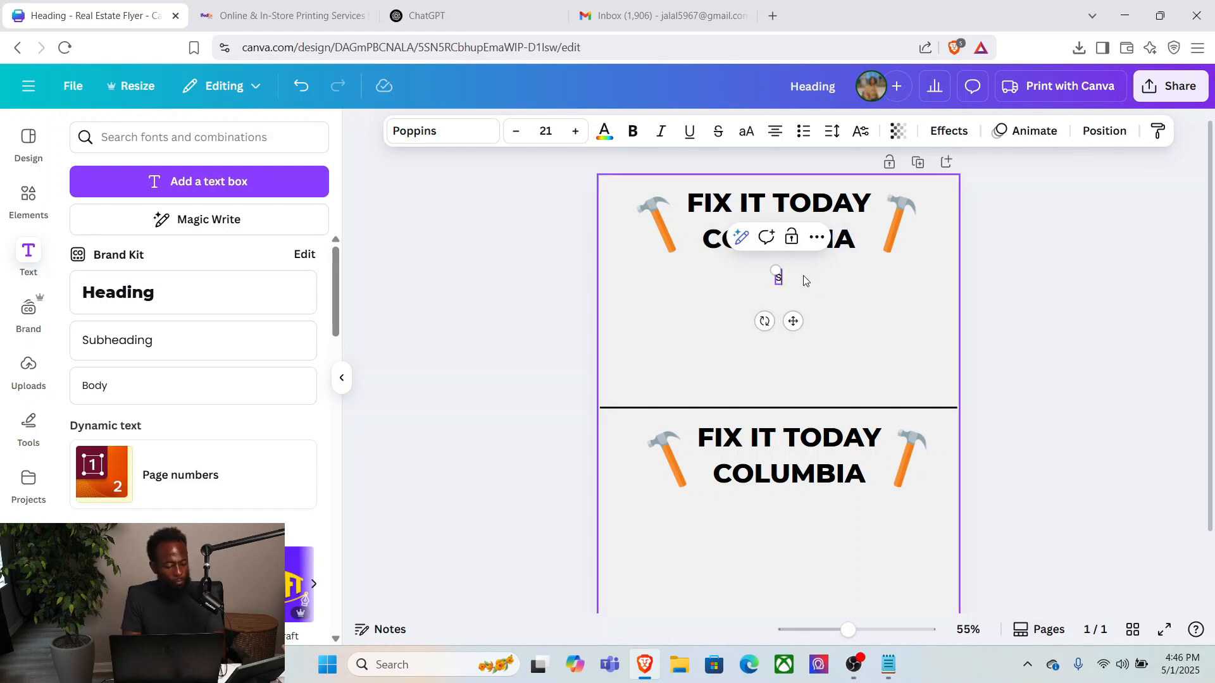
pyautogui.press('BackSpace')
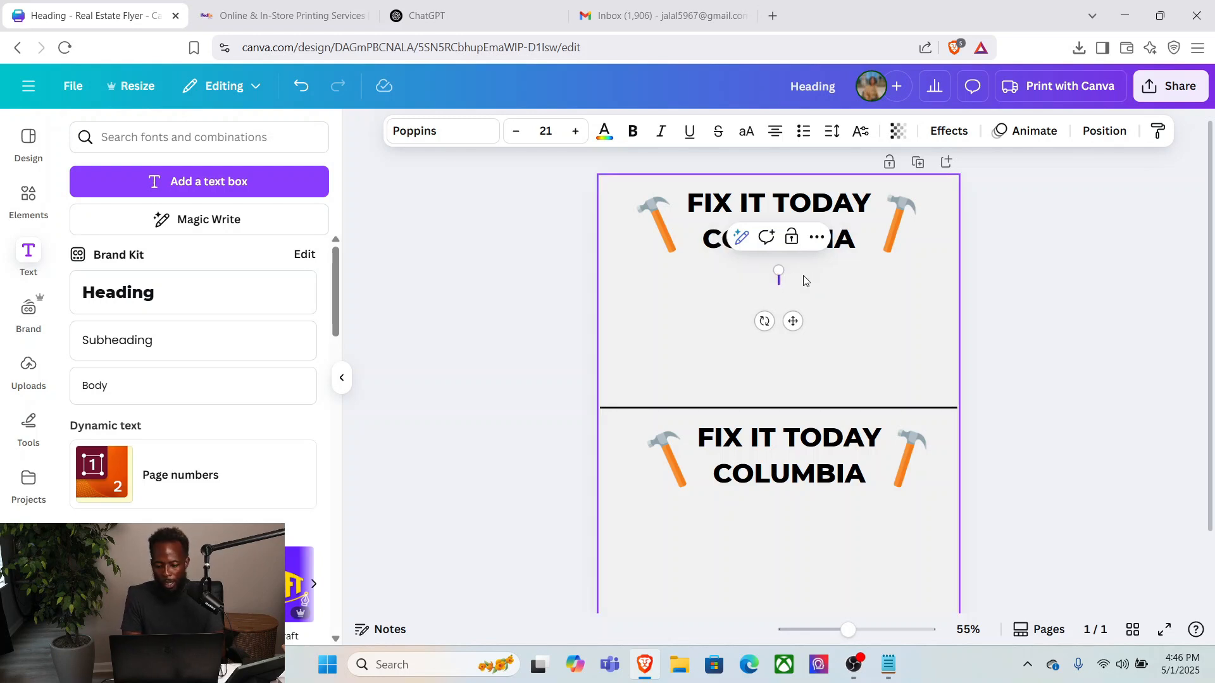
pyautogui.write('Same ')
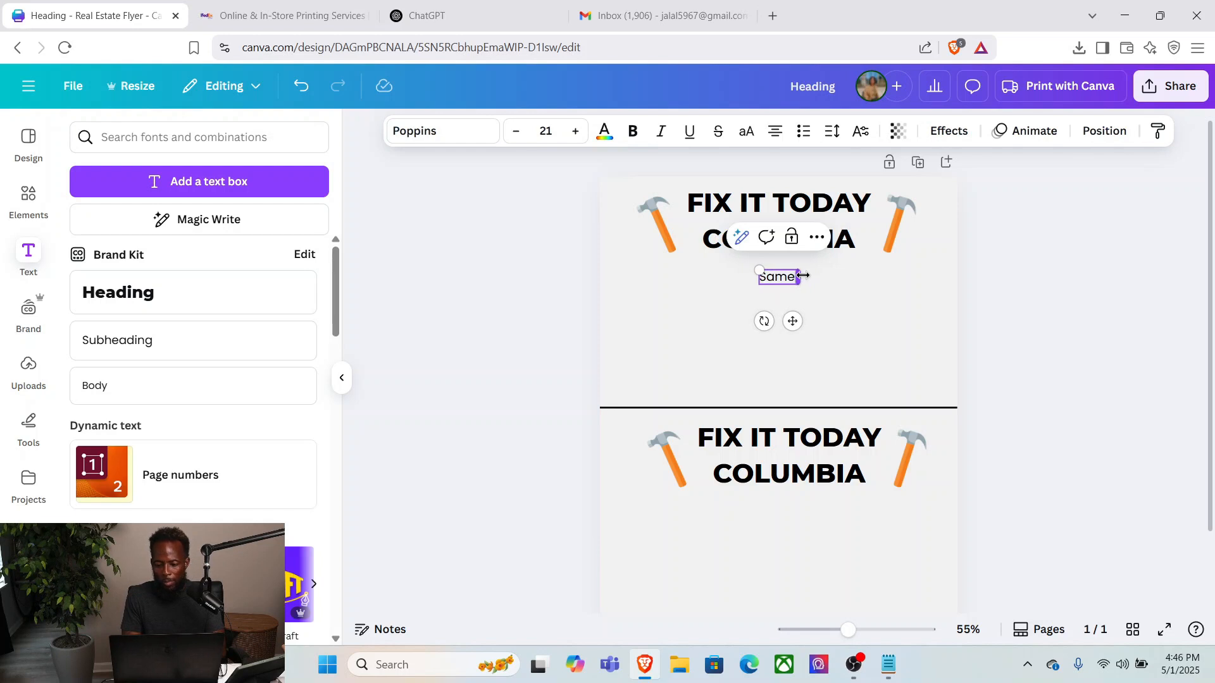
pyautogui.write('D')
pyautogui.press('BackSpace')
pyautogui.write('d')
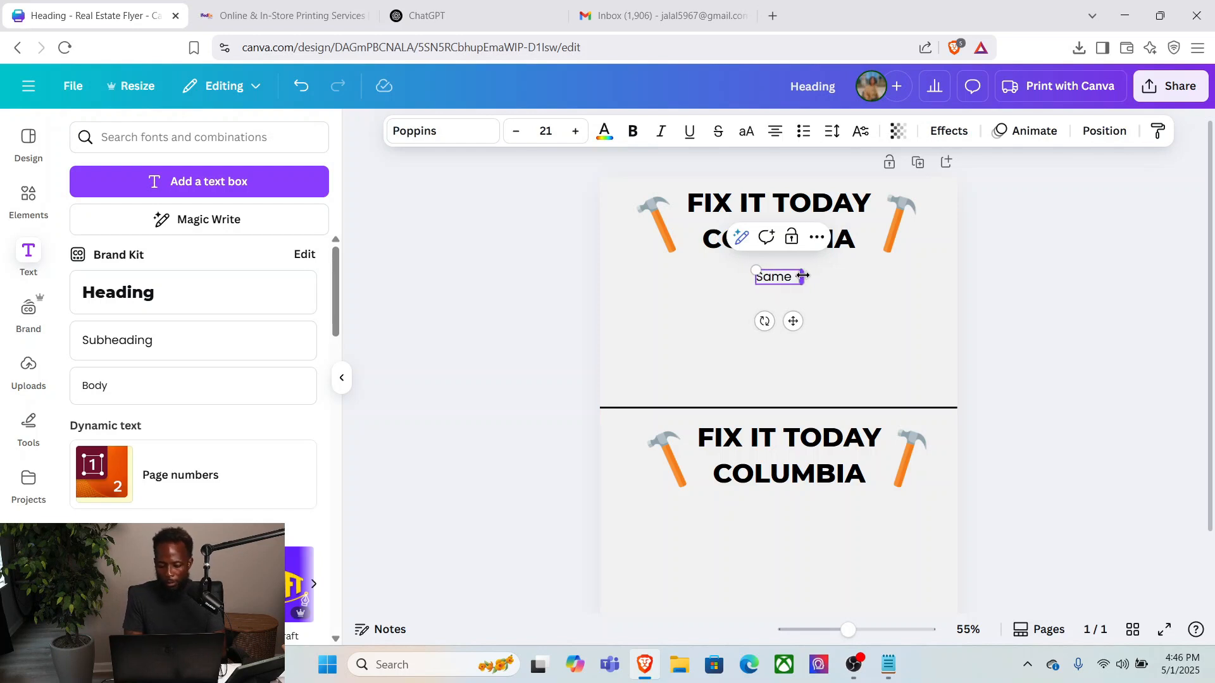
pyautogui.press('BackSpace')
pyautogui.press('BackSpace')
pyautogui.write('-Day')
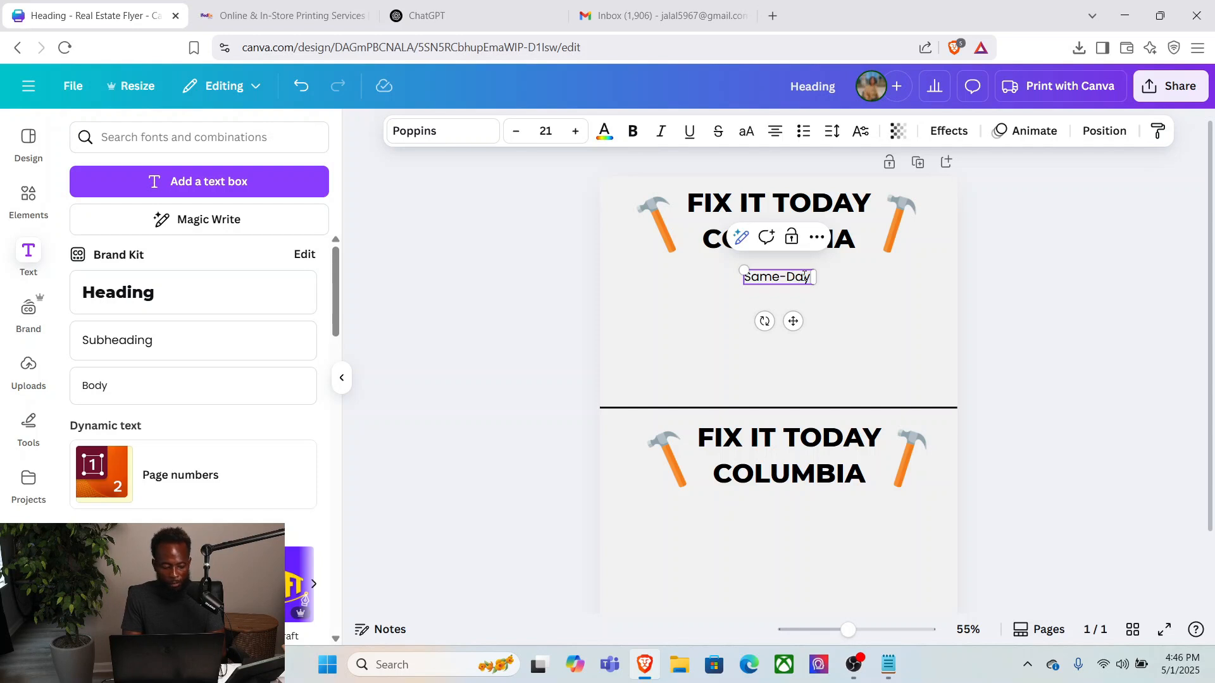
pyautogui.write(' Small')
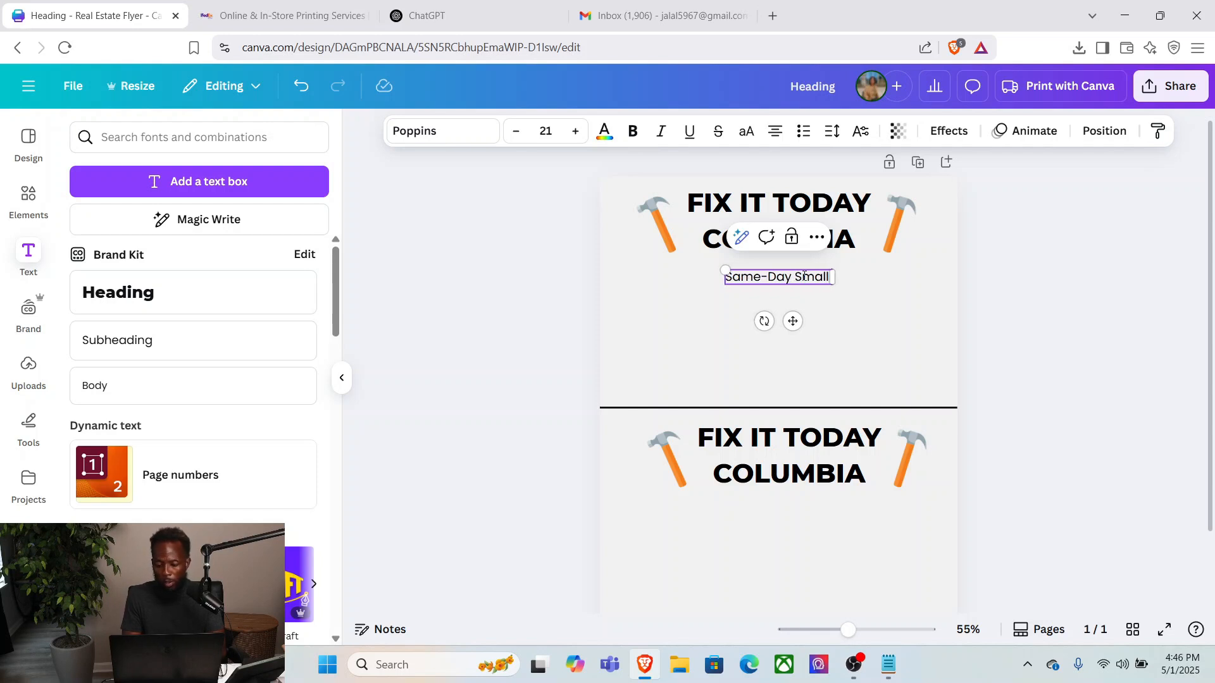
pyautogui.write(' Home R')
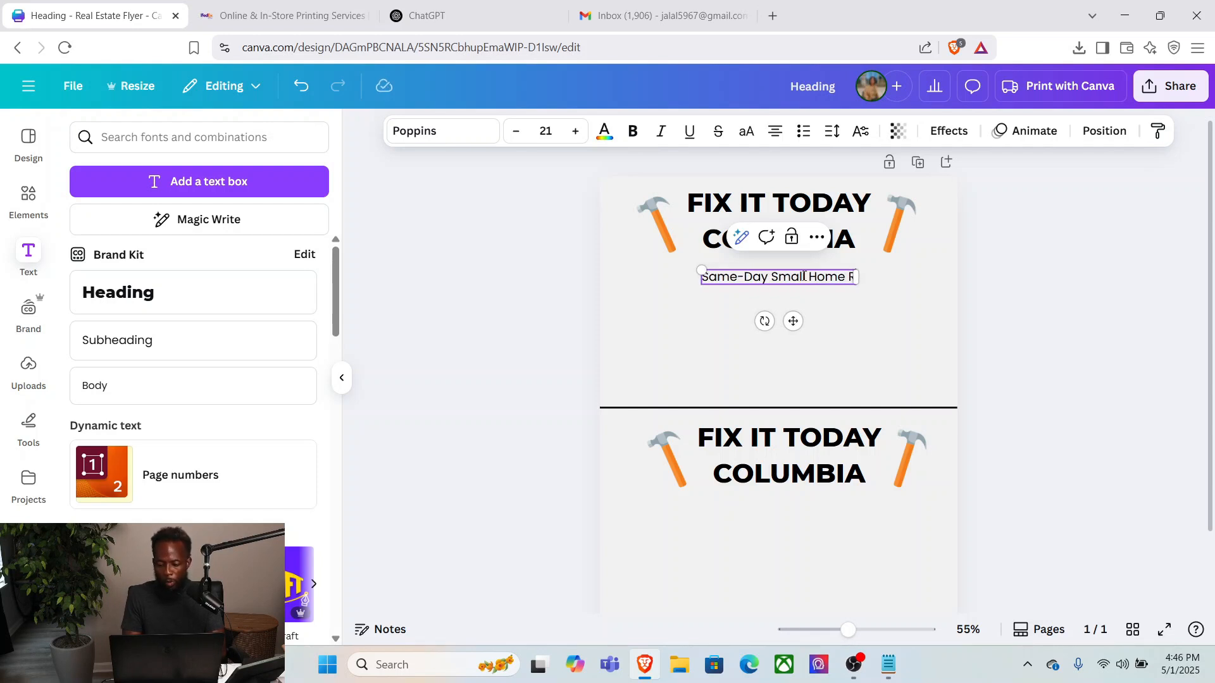
pyautogui.write('epairs')
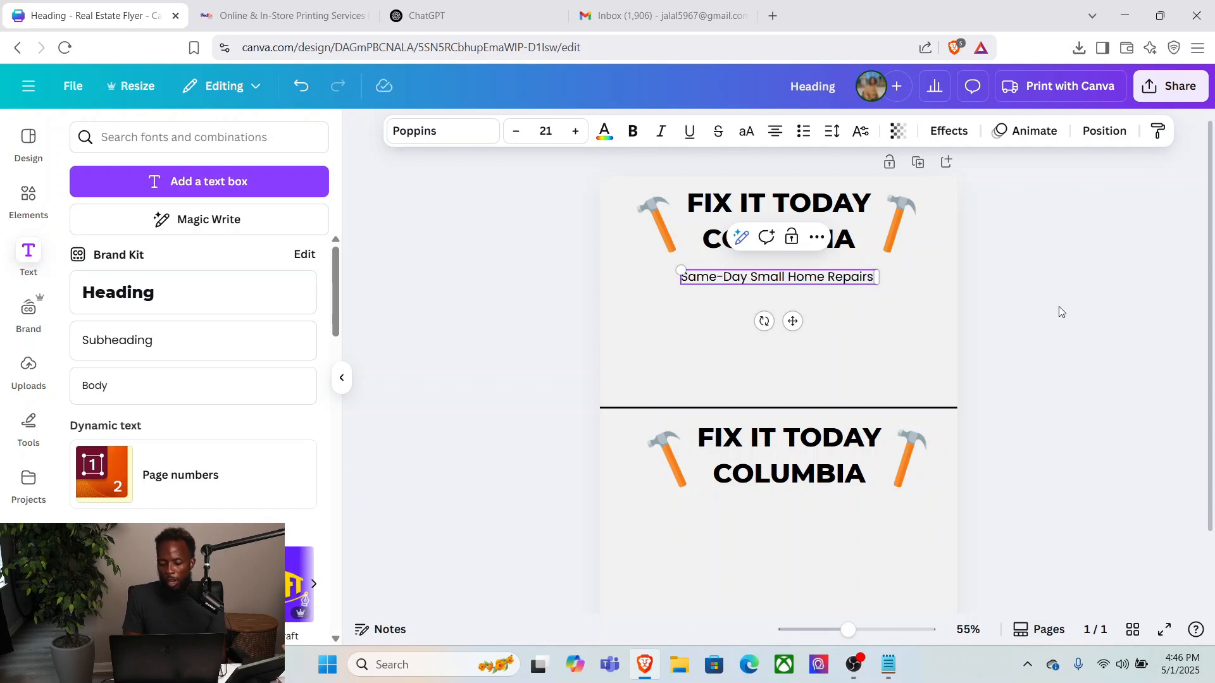
pyautogui.click(1070, 283)
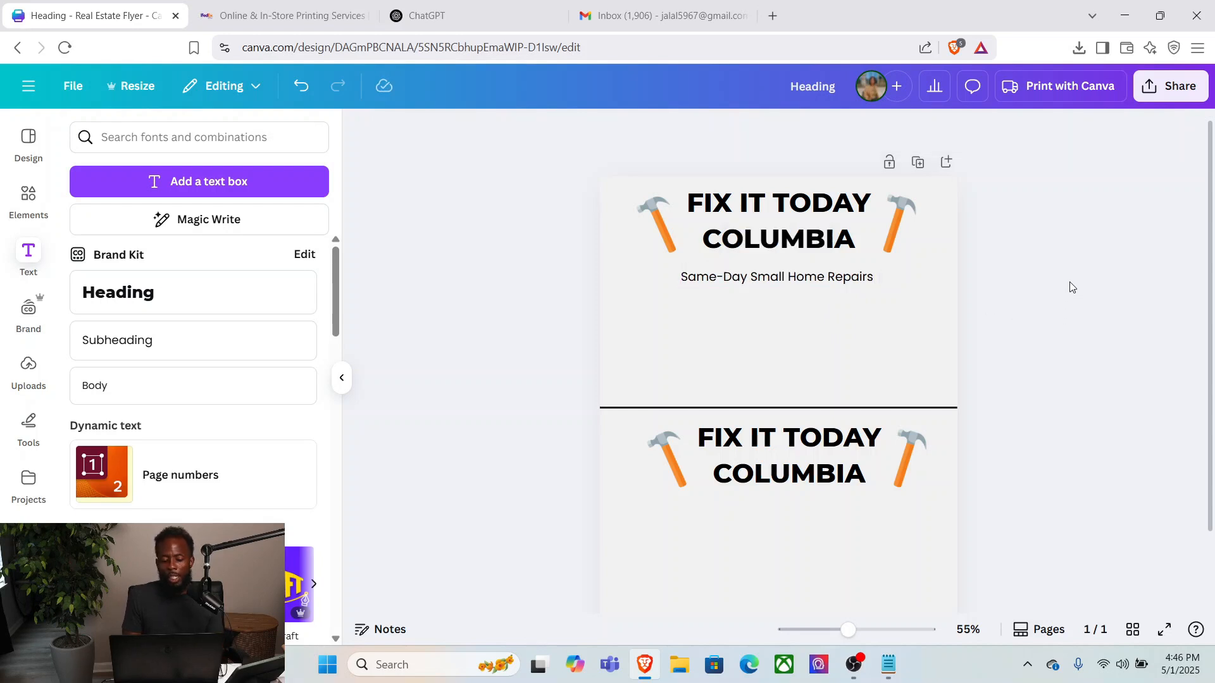
# Move the "Same-Day Small Home Repairs" tagline up closer beneath the upper heading and check its center alignment on the page.
pyautogui.click(843, 284)
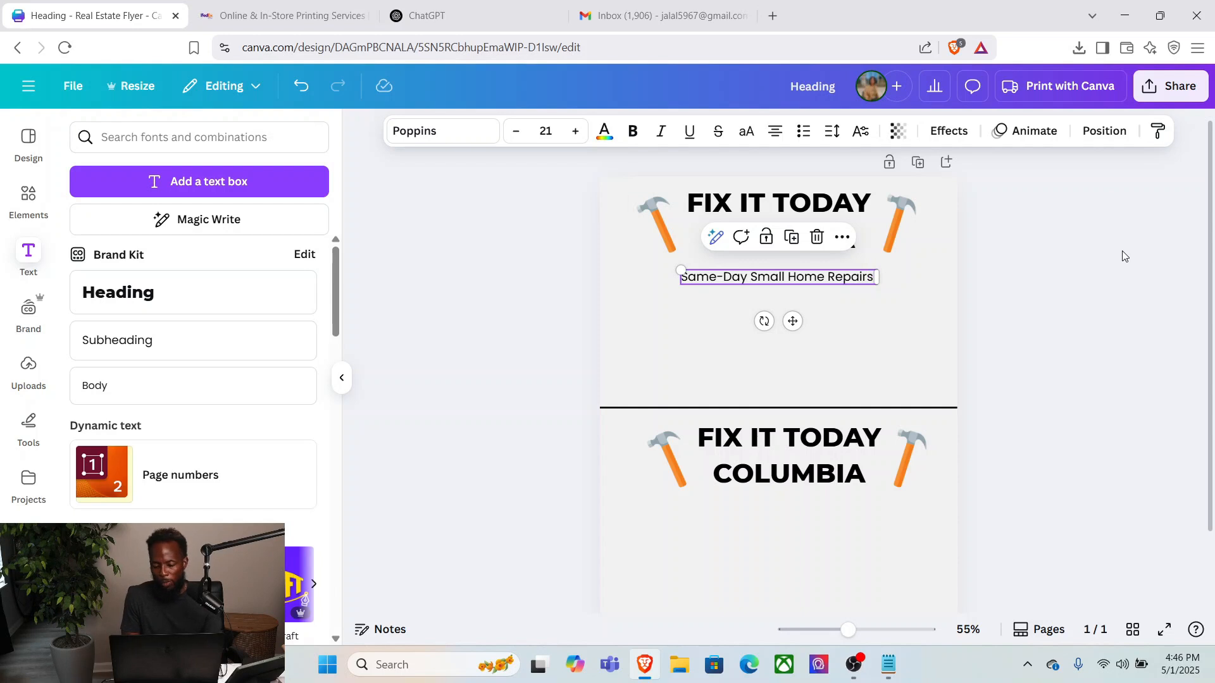
pyautogui.click(993, 280)
pyautogui.click(857, 288)
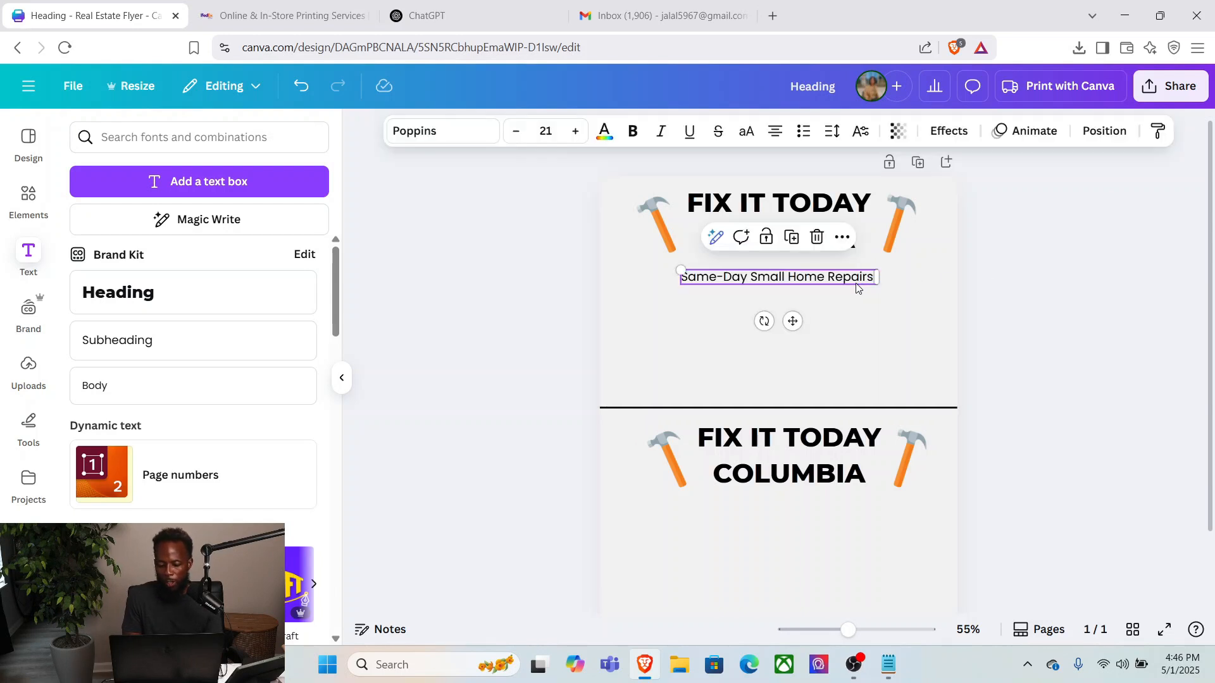
pyautogui.moveTo(858, 288); pyautogui.dragTo(856, 274)
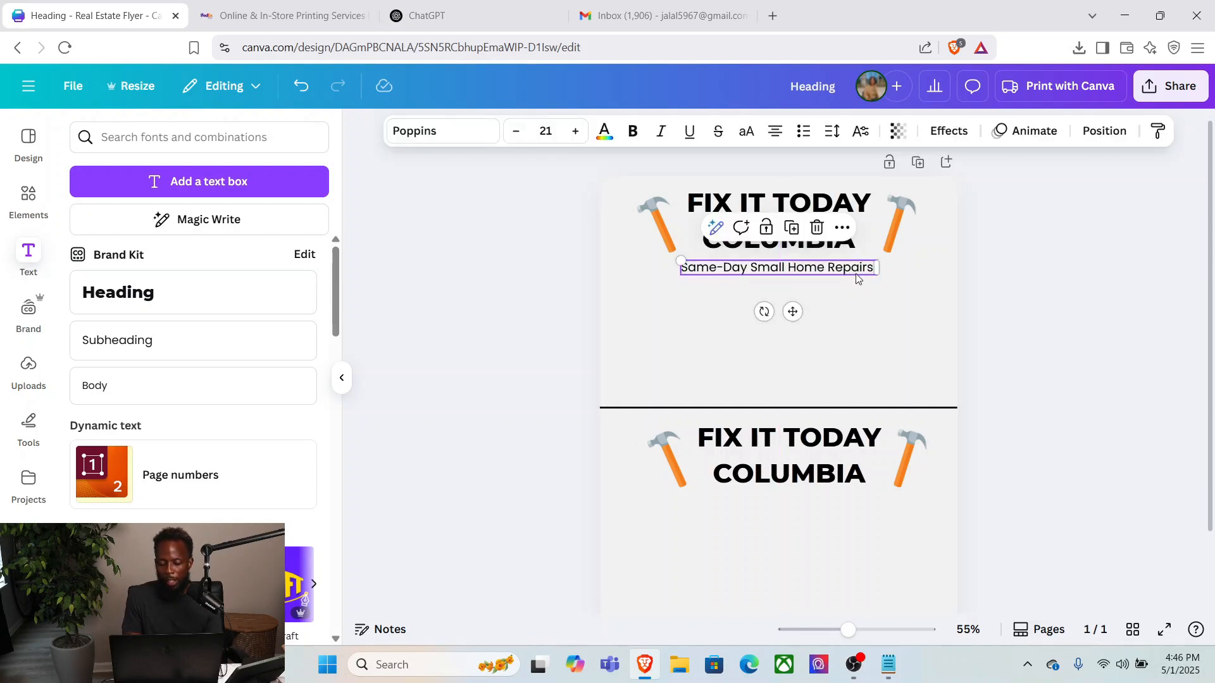
pyautogui.click(1069, 262)
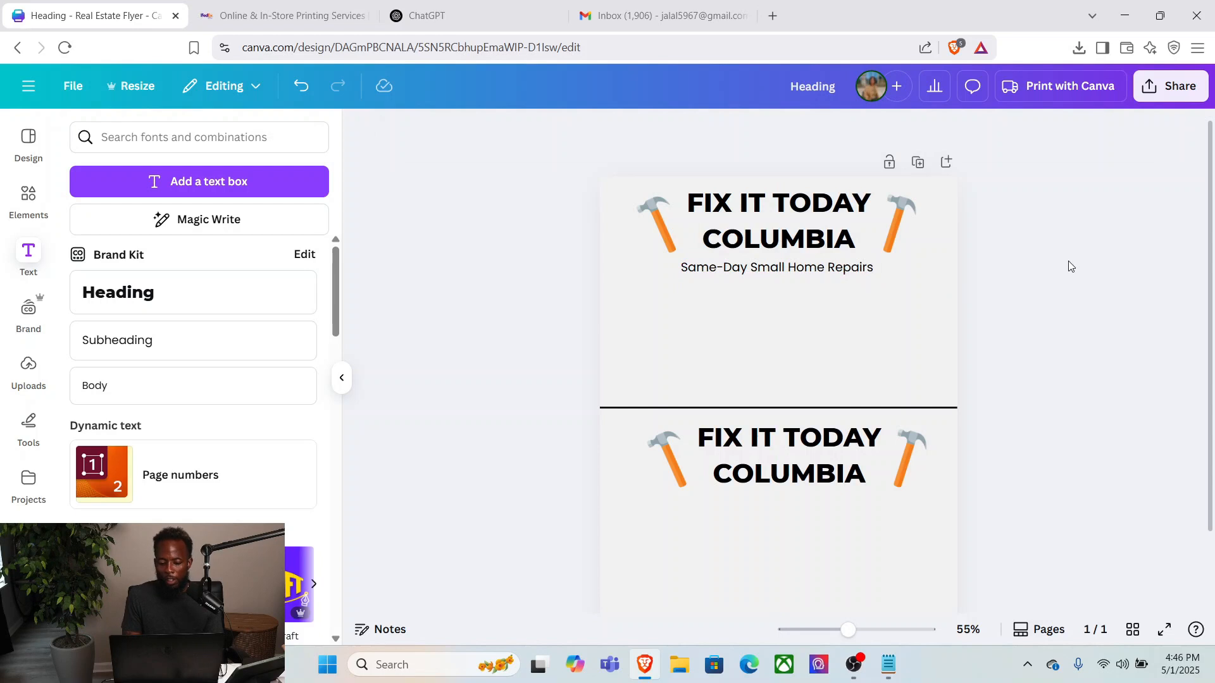
pyautogui.click(803, 279)
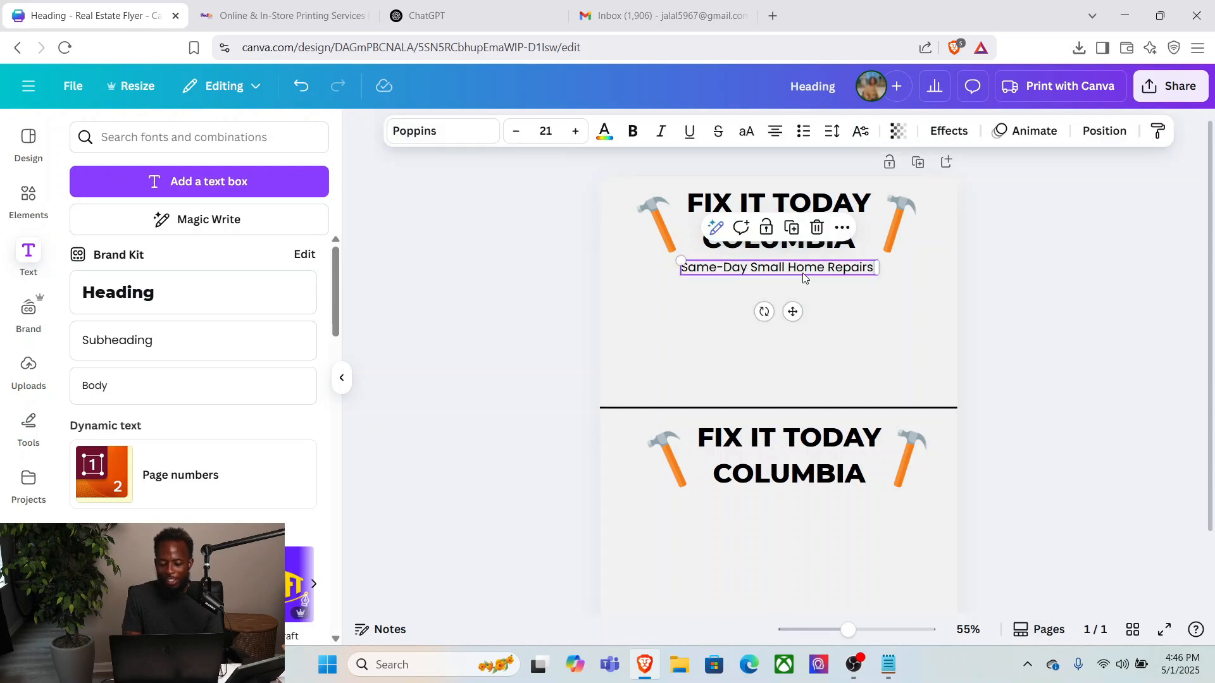
pyautogui.click(1099, 145)
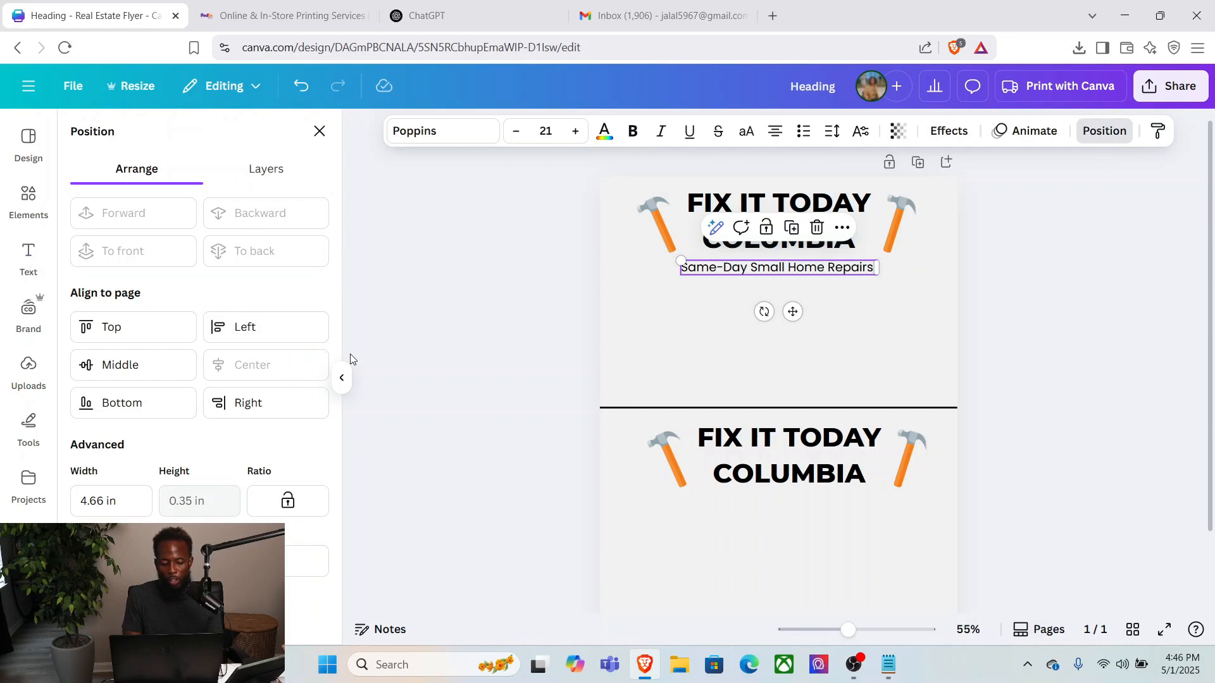
pyautogui.click(736, 265)
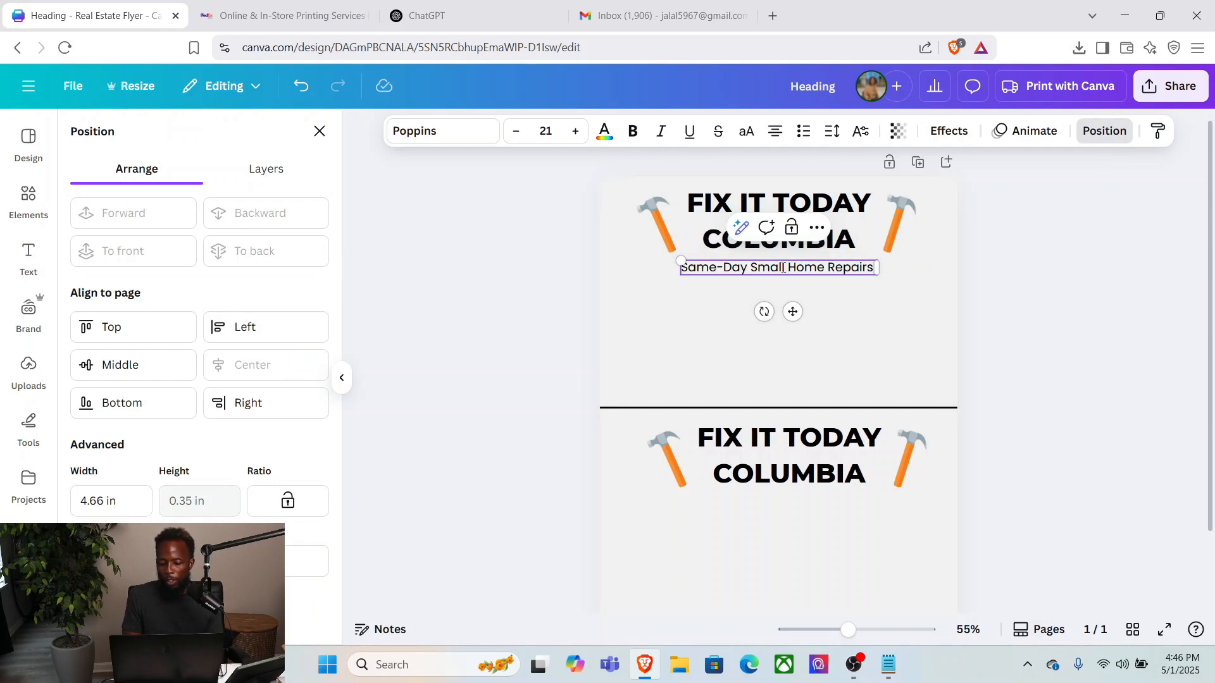
pyautogui.click(894, 317)
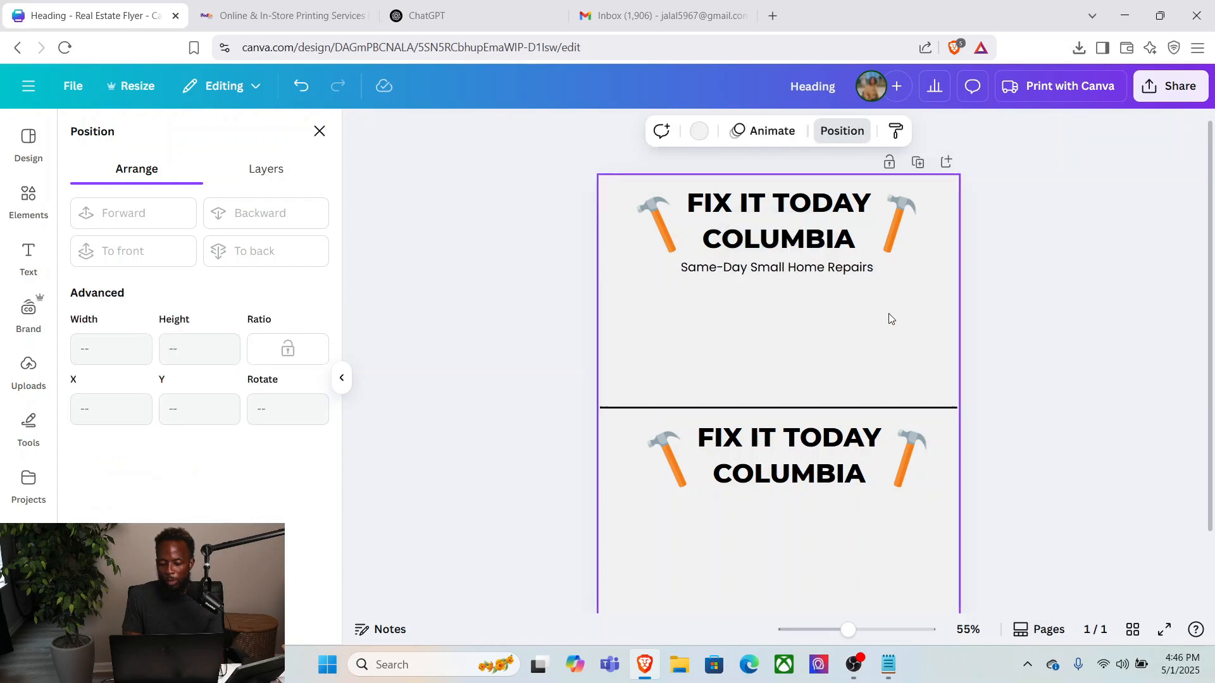
# Duplicate the tagline, place the copy beneath the lower heading, and align it to the center of the page.
pyautogui.click(843, 278)
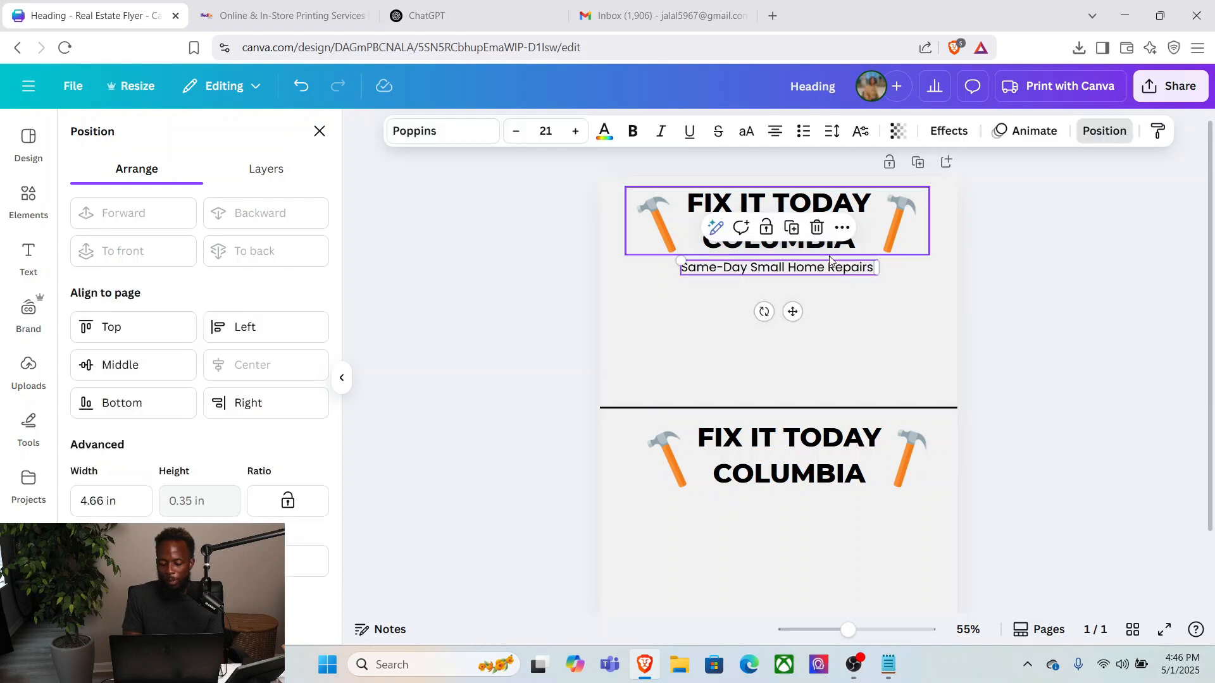
pyautogui.click(795, 234)
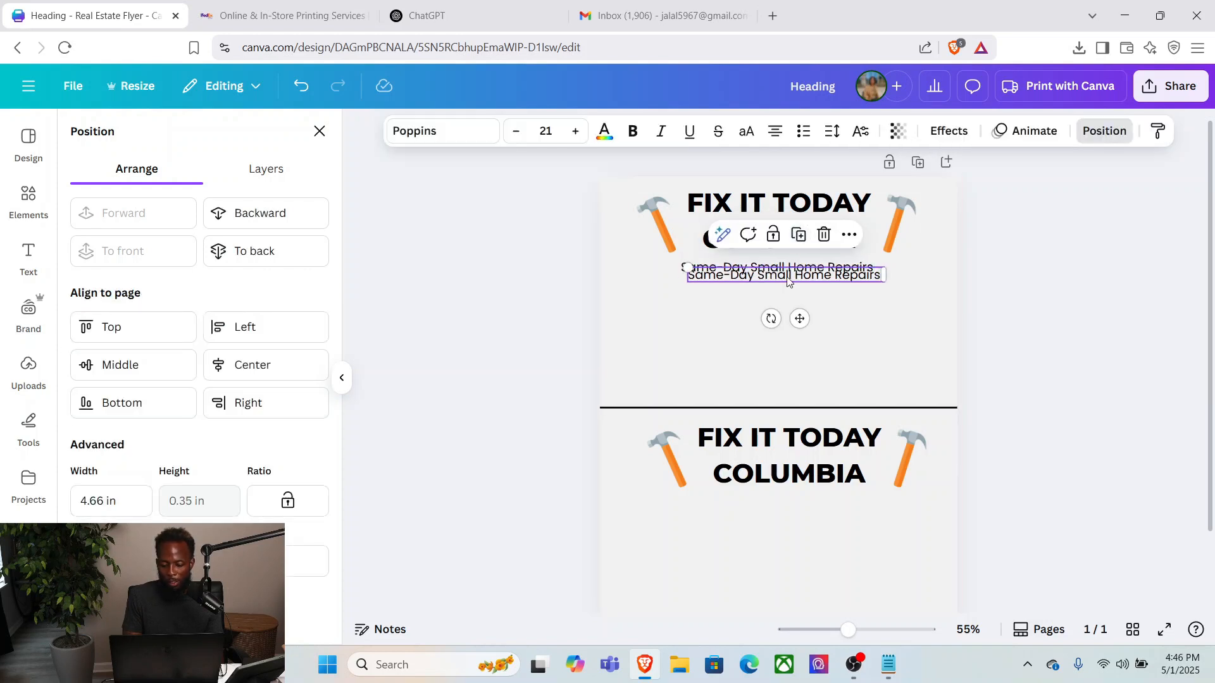
pyautogui.moveTo(791, 273); pyautogui.dragTo(789, 505)
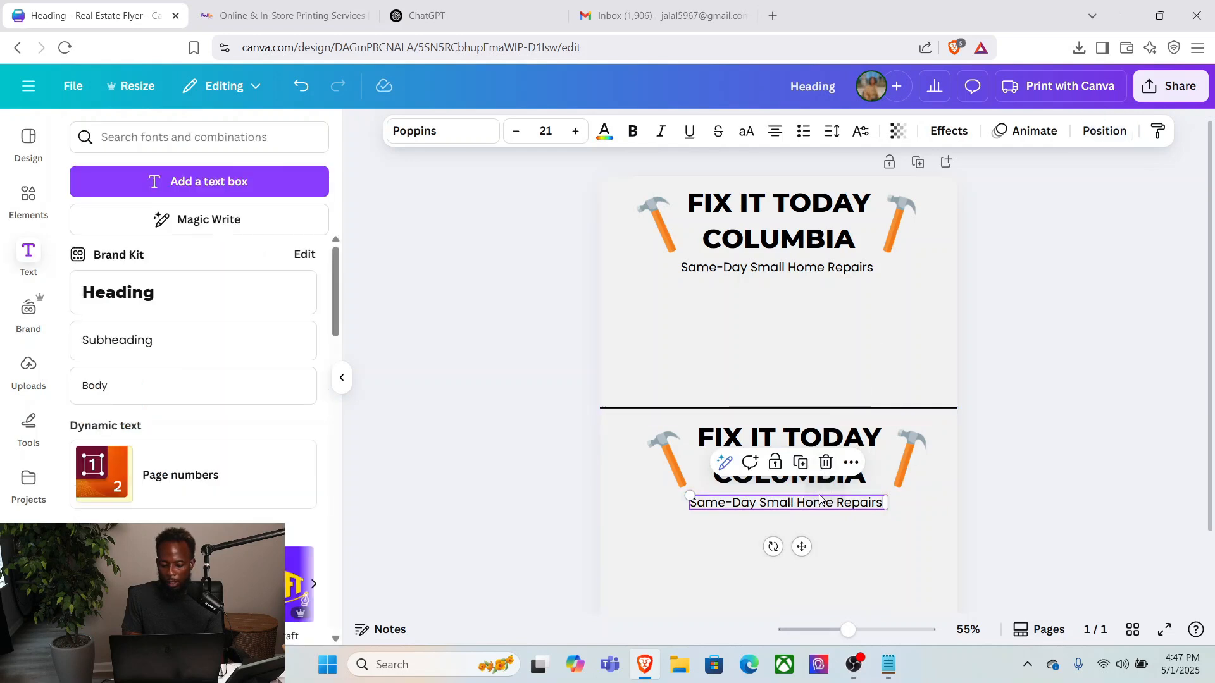
pyautogui.doubleClick(820, 512)
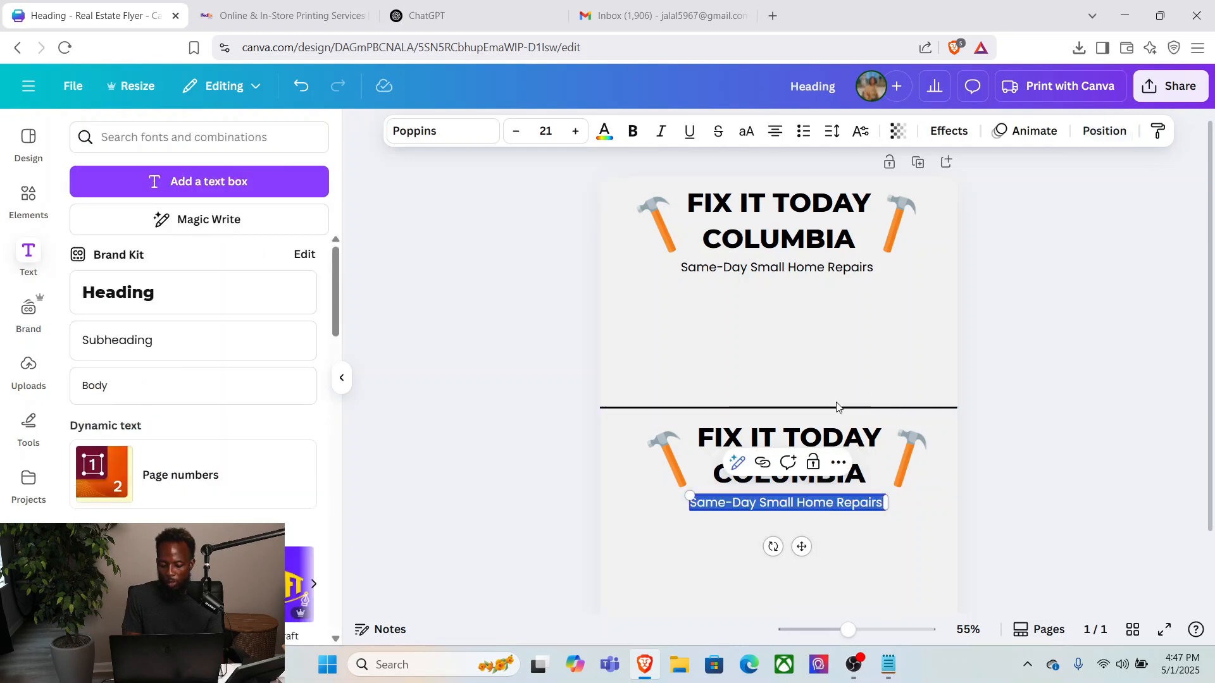
pyautogui.click(1096, 143)
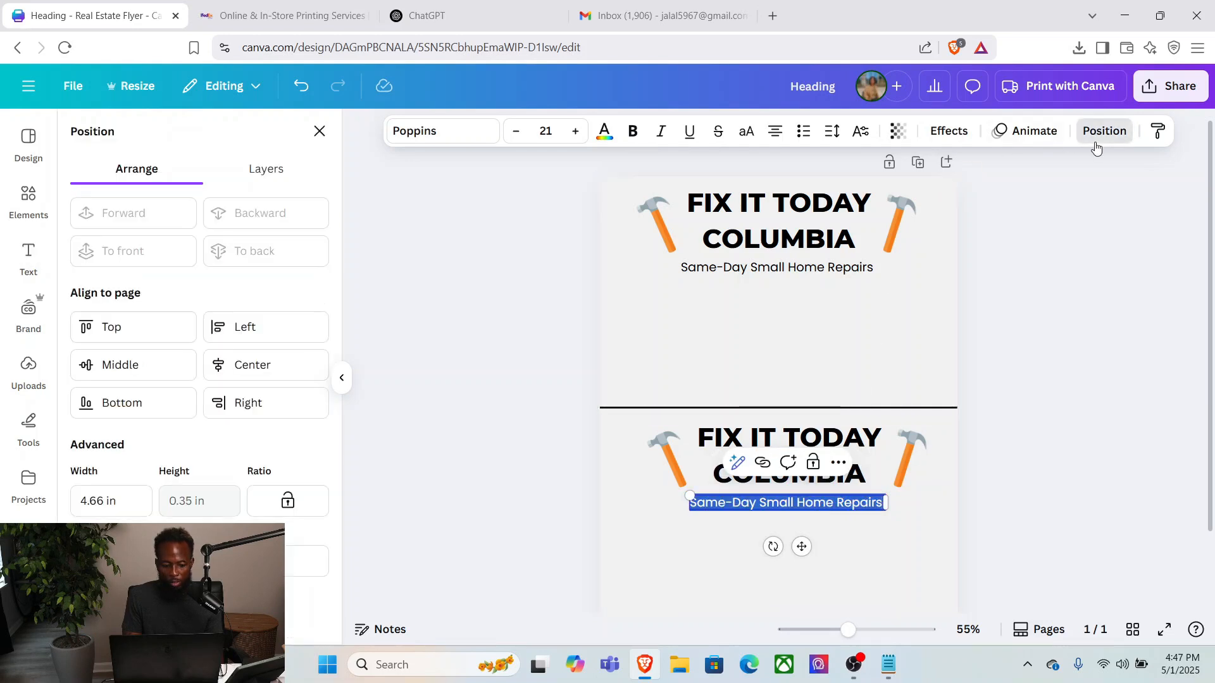
pyautogui.click(279, 365)
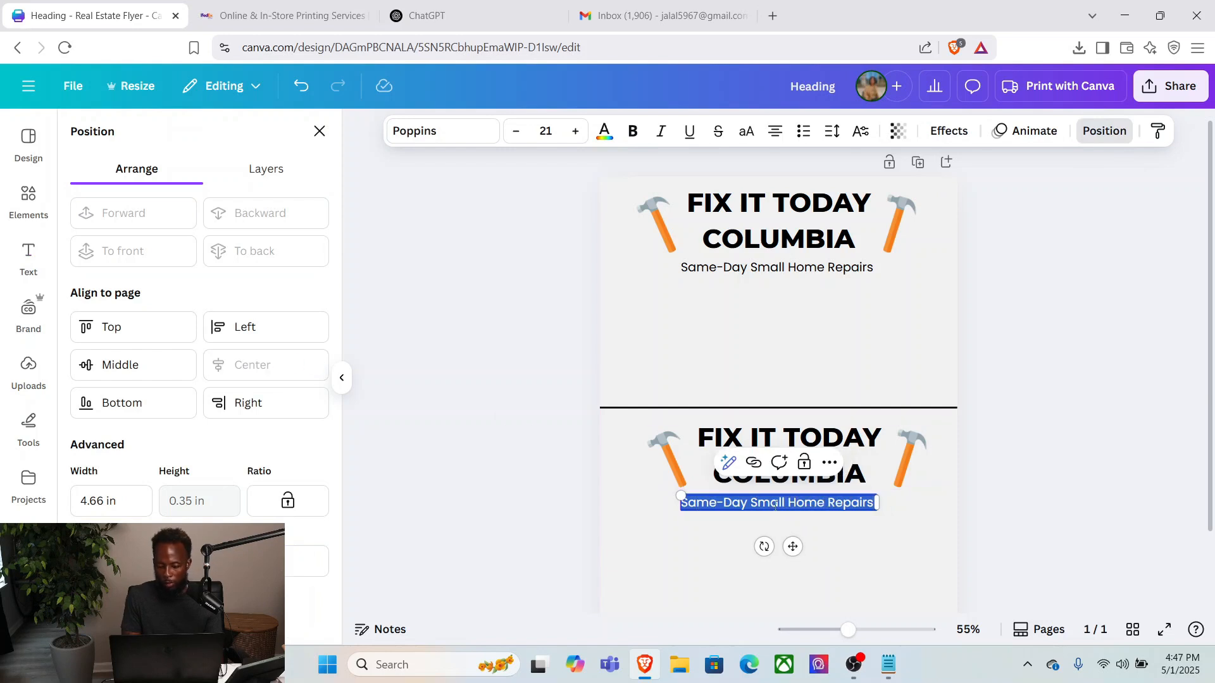
pyautogui.click(627, 510)
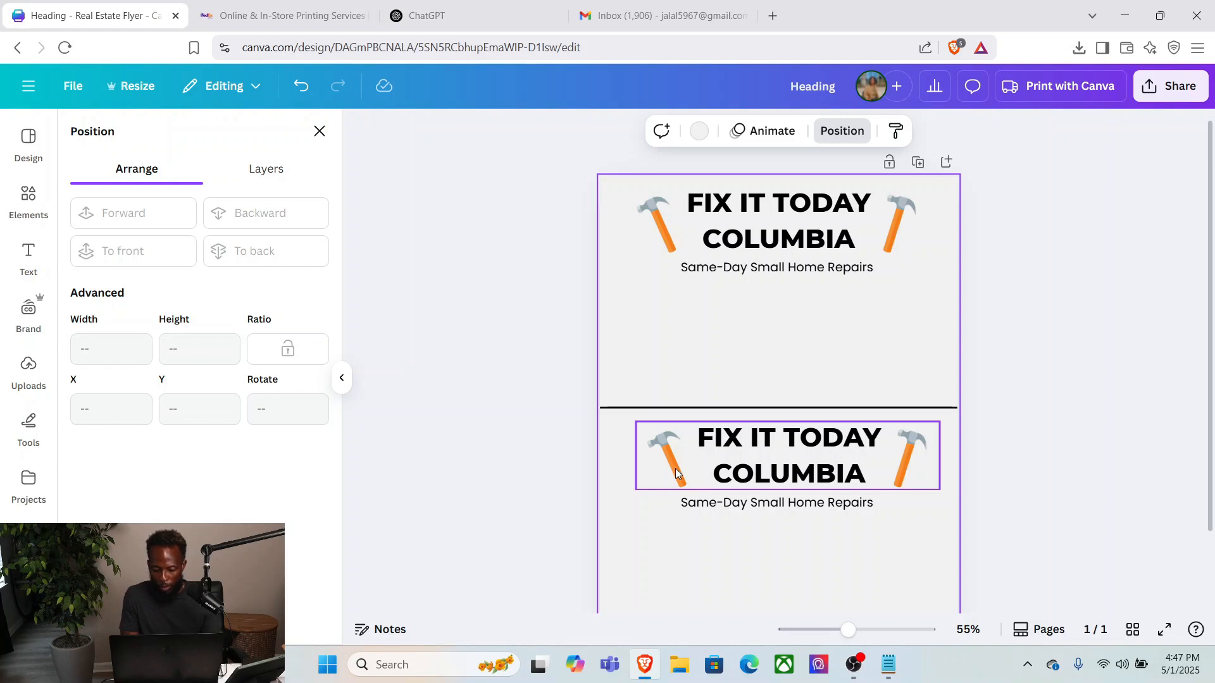
# Move the lower "Same-Day Small Home Repairs" tagline slightly down and align it to the center of the page.
pyautogui.click(716, 508)
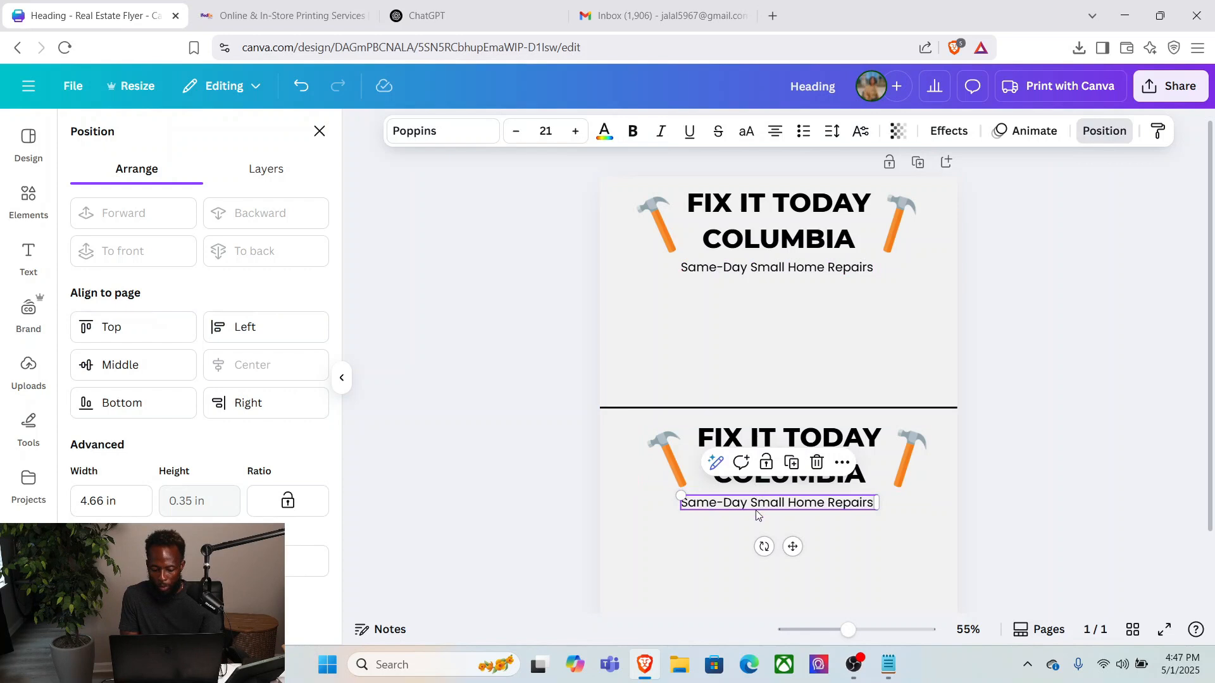
pyautogui.moveTo(757, 514)
pyautogui.mouseDown()
pyautogui.moveTo(787, 514)
pyautogui.moveTo(764, 516)
pyautogui.mouseUp()
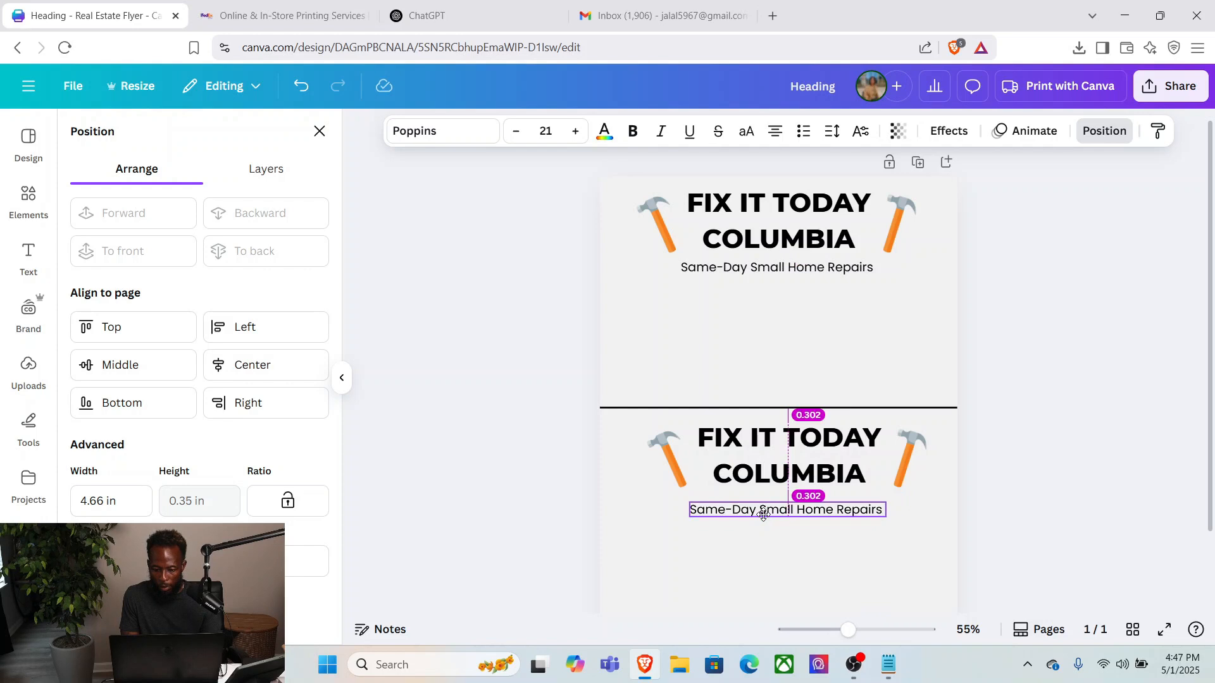
pyautogui.moveTo(763, 516); pyautogui.dragTo(764, 516)
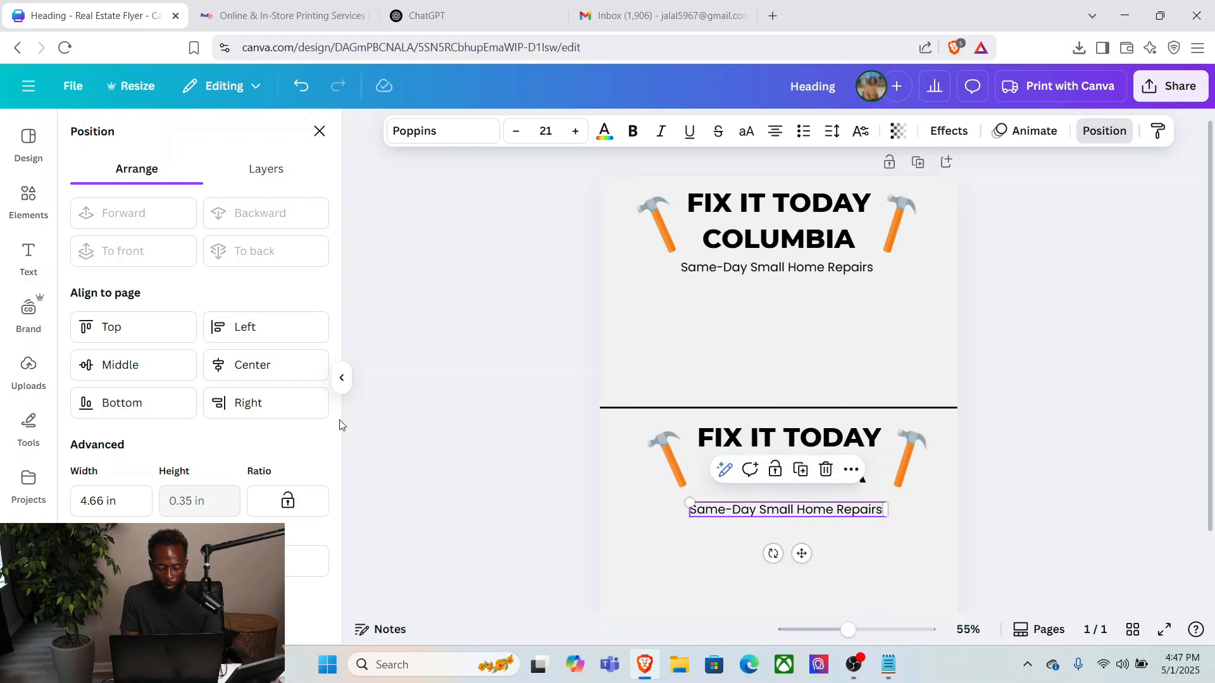
pyautogui.click(281, 372)
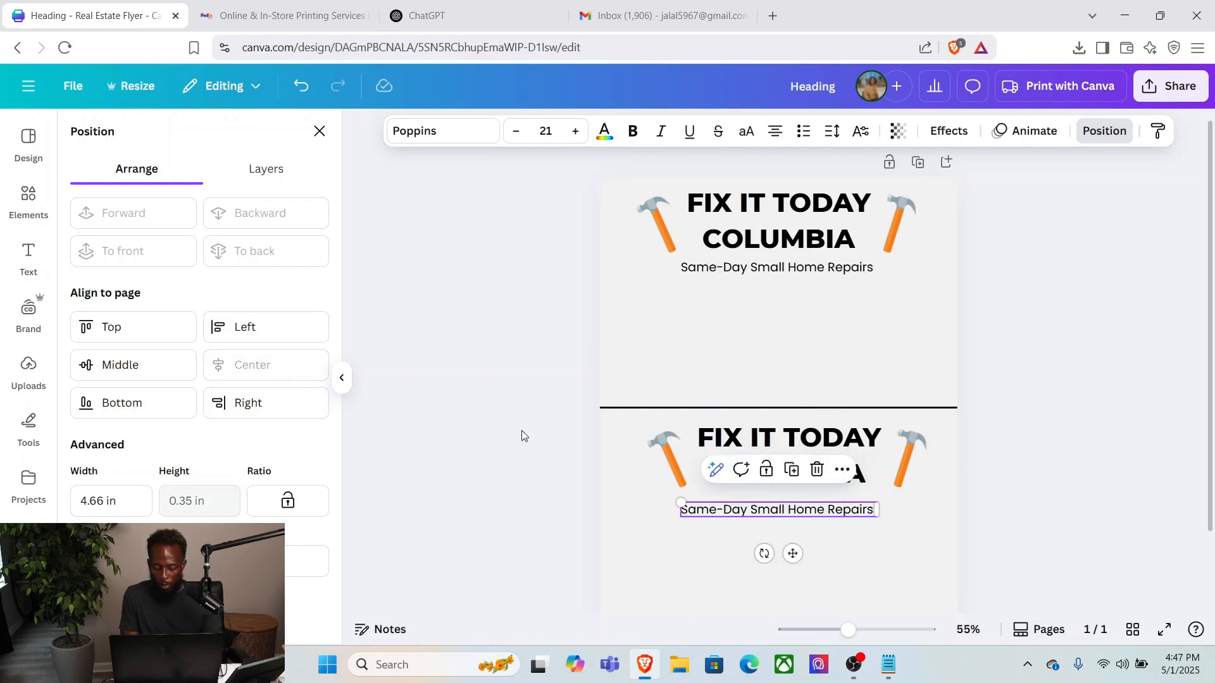
pyautogui.click(745, 339)
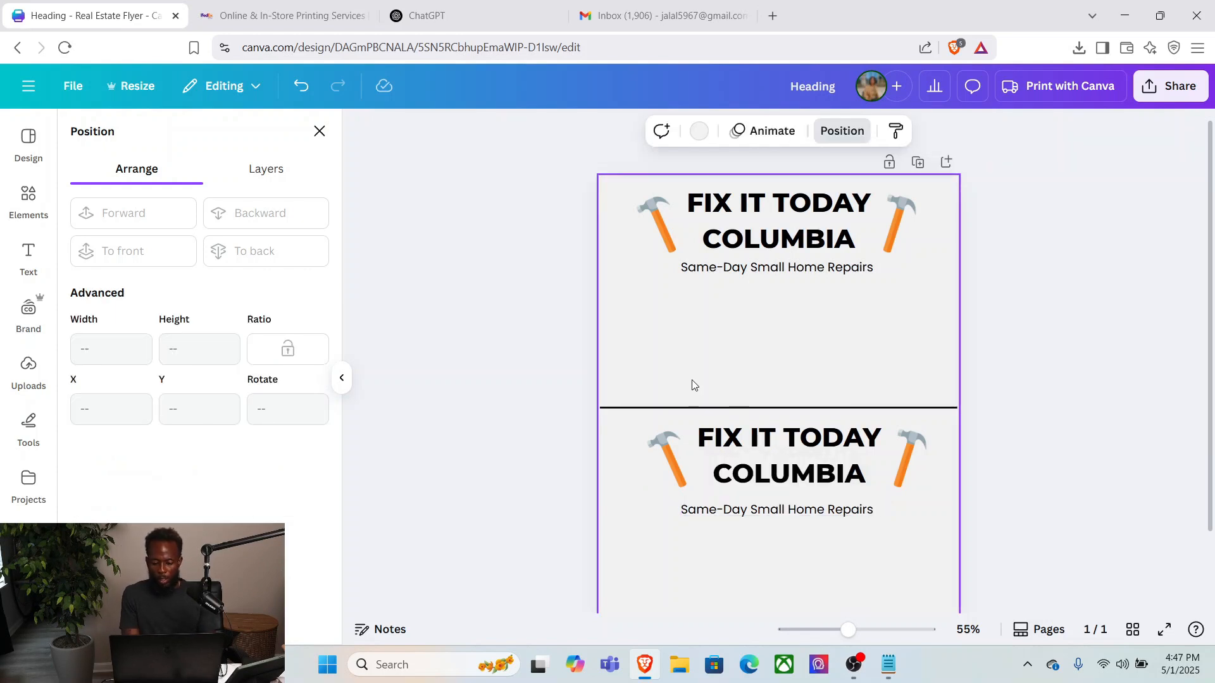
# Align the lower "FIX IT TODAY COLUMBIA" heading group with its hammers to the center of the page.
pyautogui.click(726, 454)
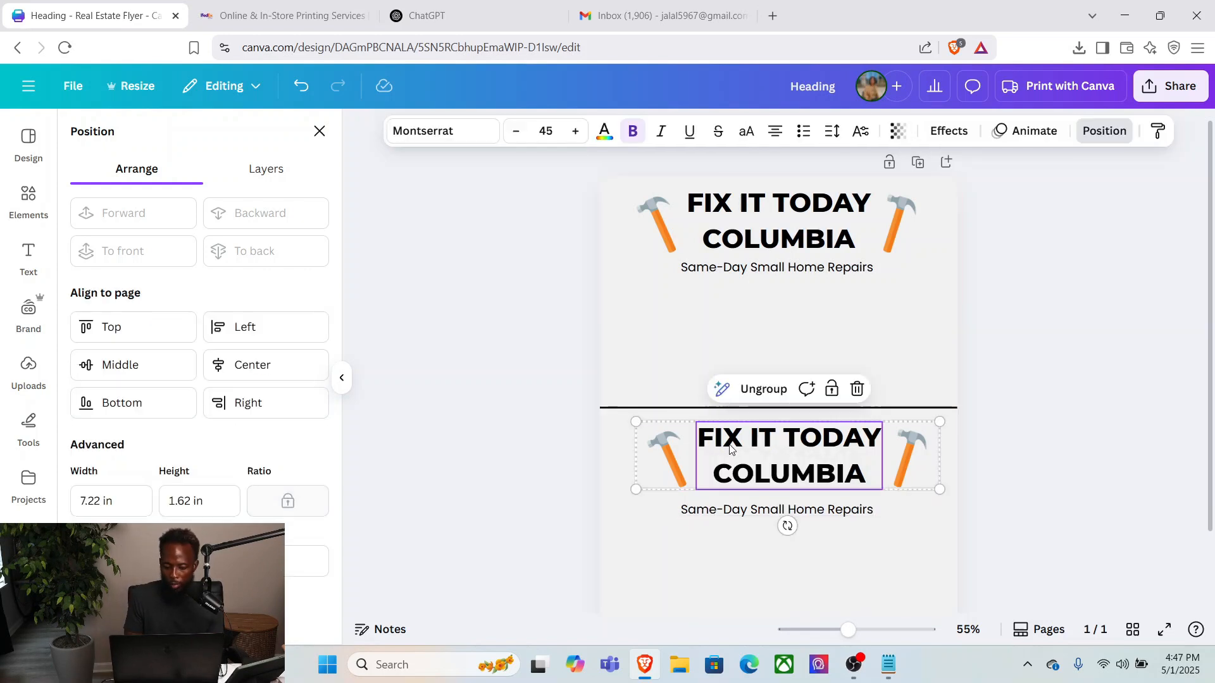
pyautogui.click(265, 365)
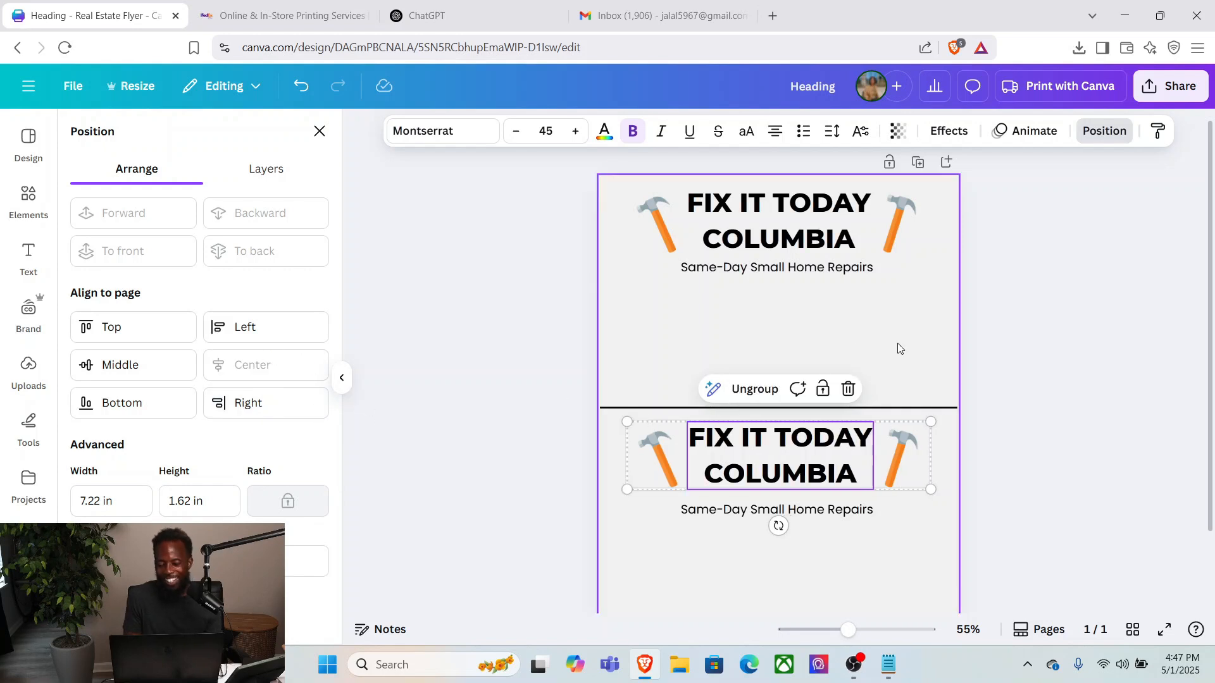
pyautogui.click(1105, 286)
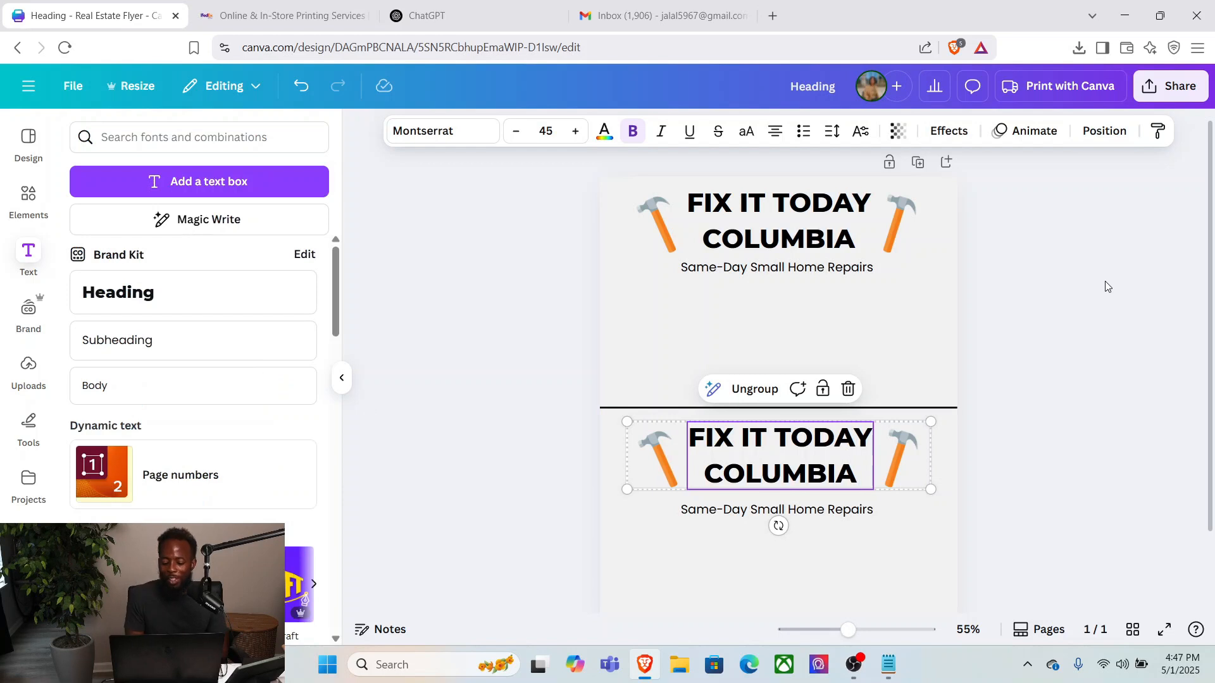
pyautogui.click(1101, 396)
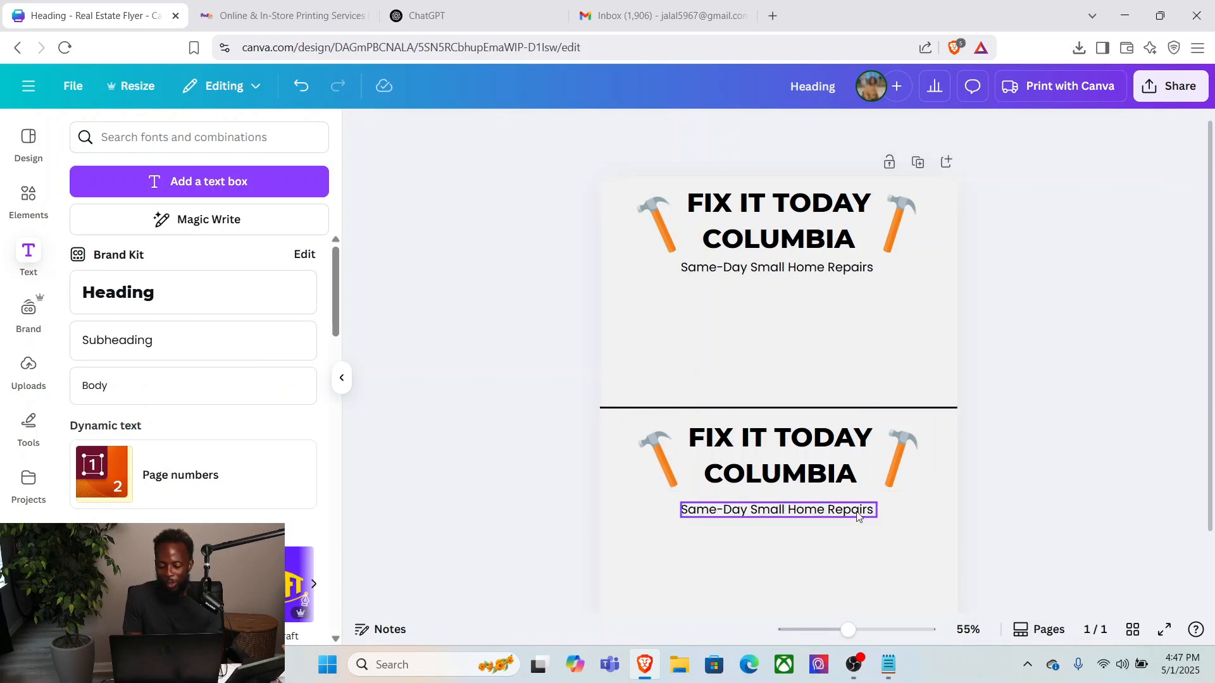
# Move the lower tagline up closer beneath its heading and center it horizontally on the page.
pyautogui.click(777, 510)
pyautogui.moveTo(777, 510); pyautogui.dragTo(774, 500)
pyautogui.click(985, 460)
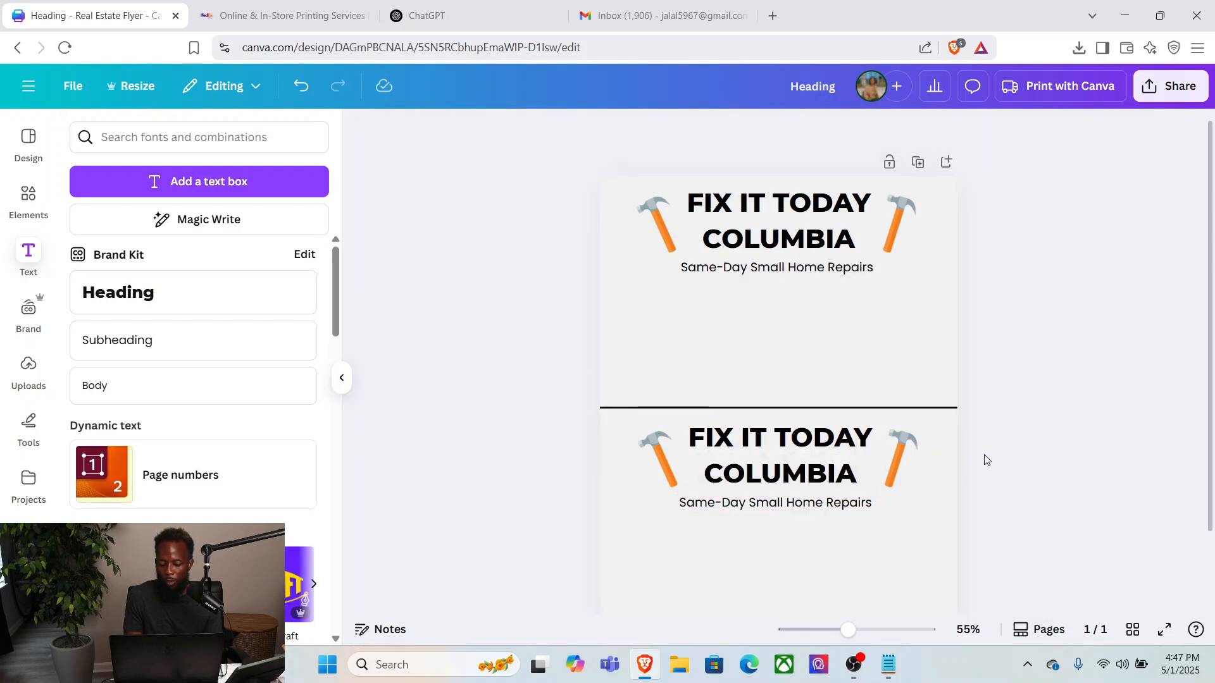
pyautogui.click(782, 503)
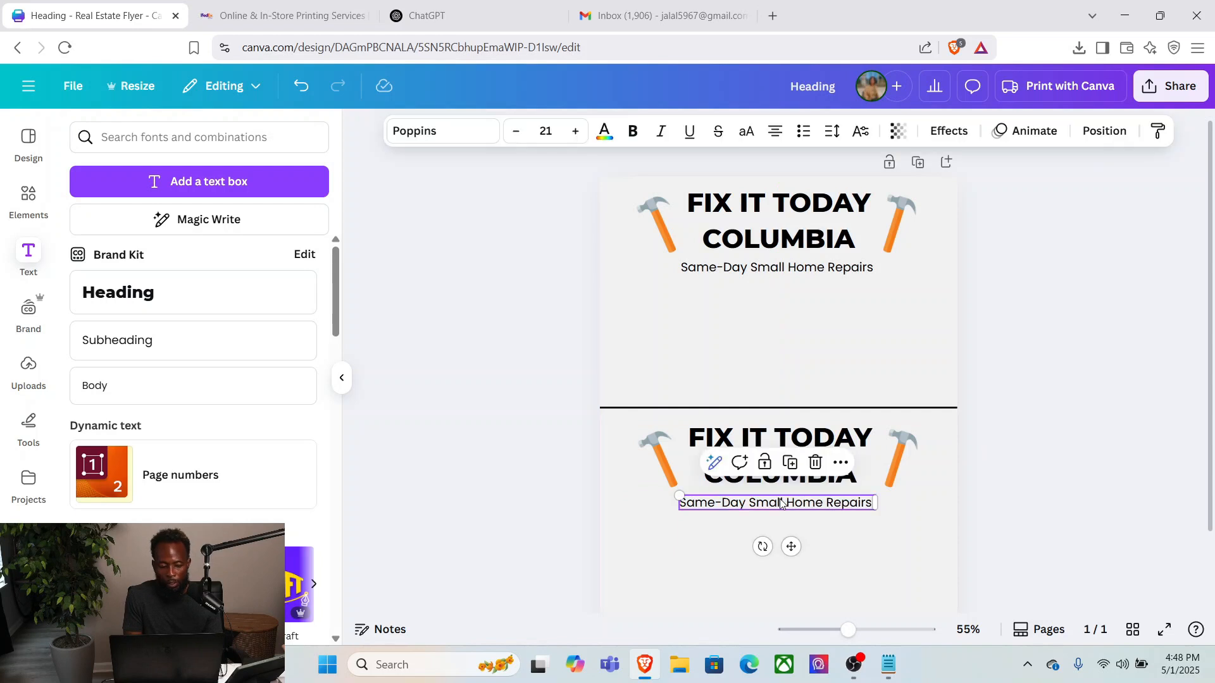
pyautogui.click(1089, 131)
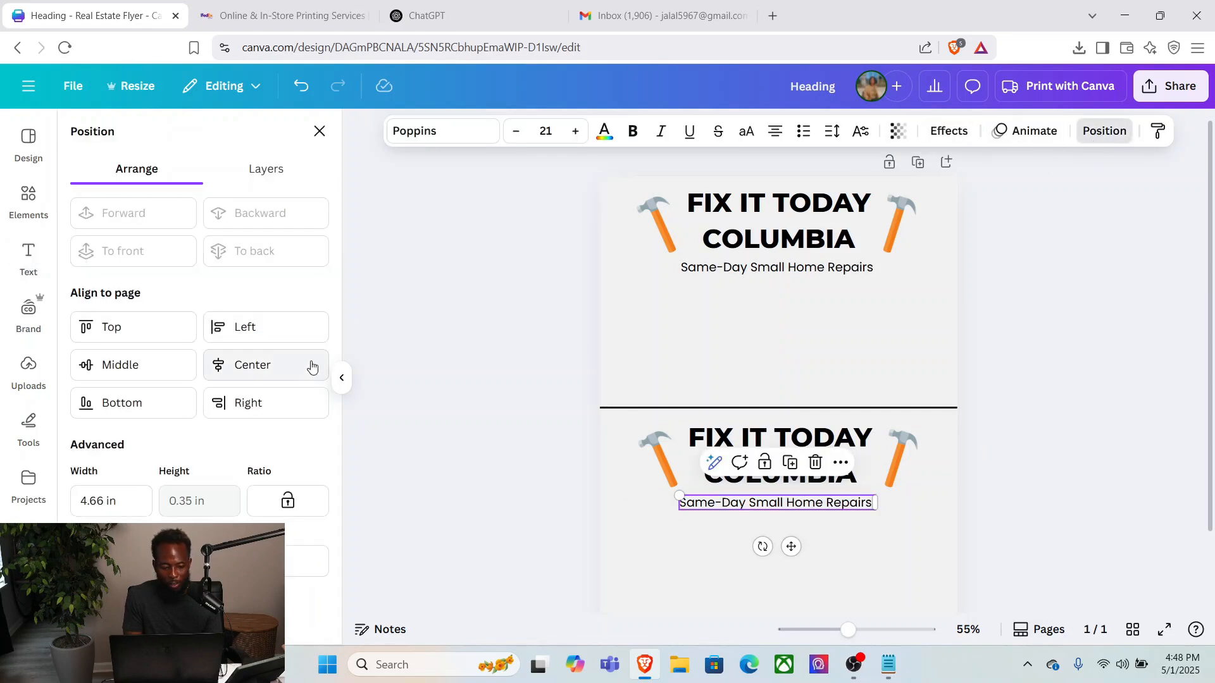
pyautogui.click(312, 366)
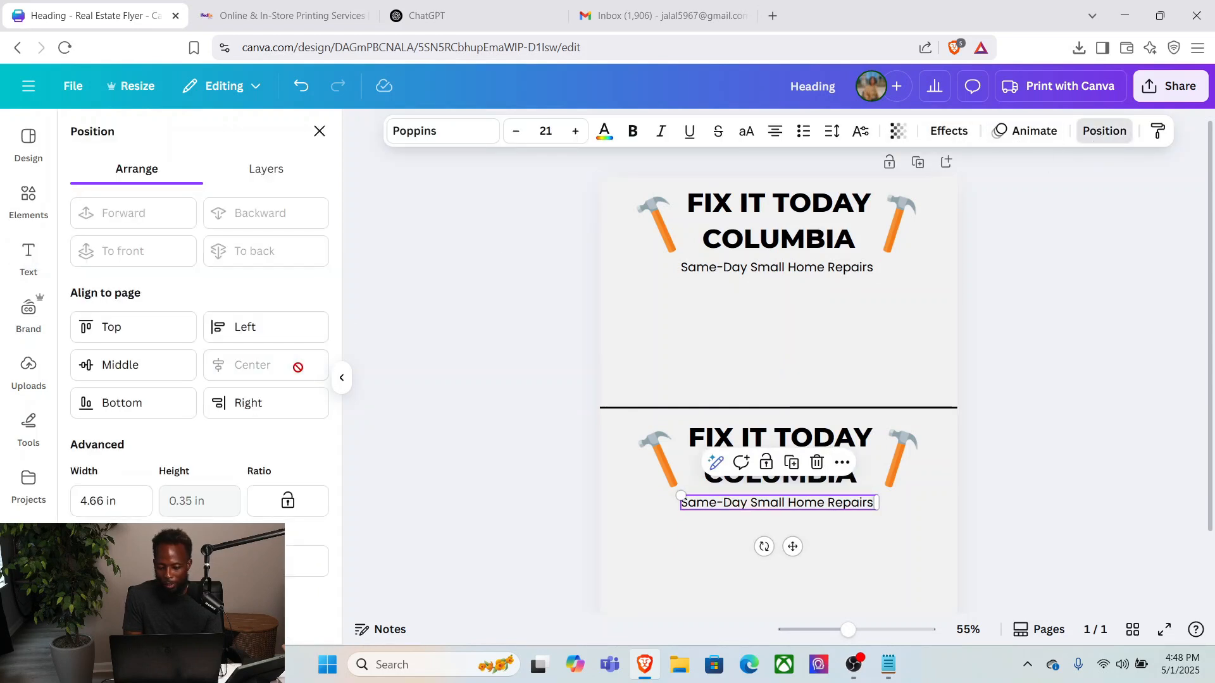
pyautogui.click(1168, 384)
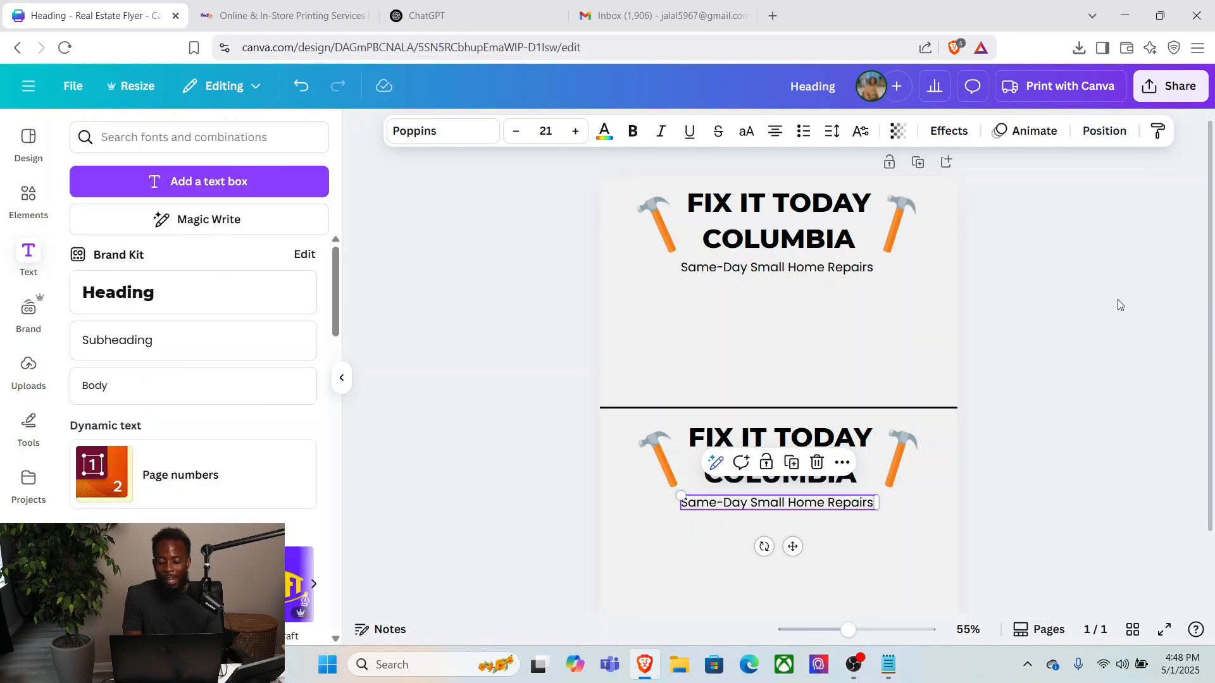
# Add a body text box and place it below the tagline near the left edge of the flyer's upper half.
pyautogui.click(859, 332)
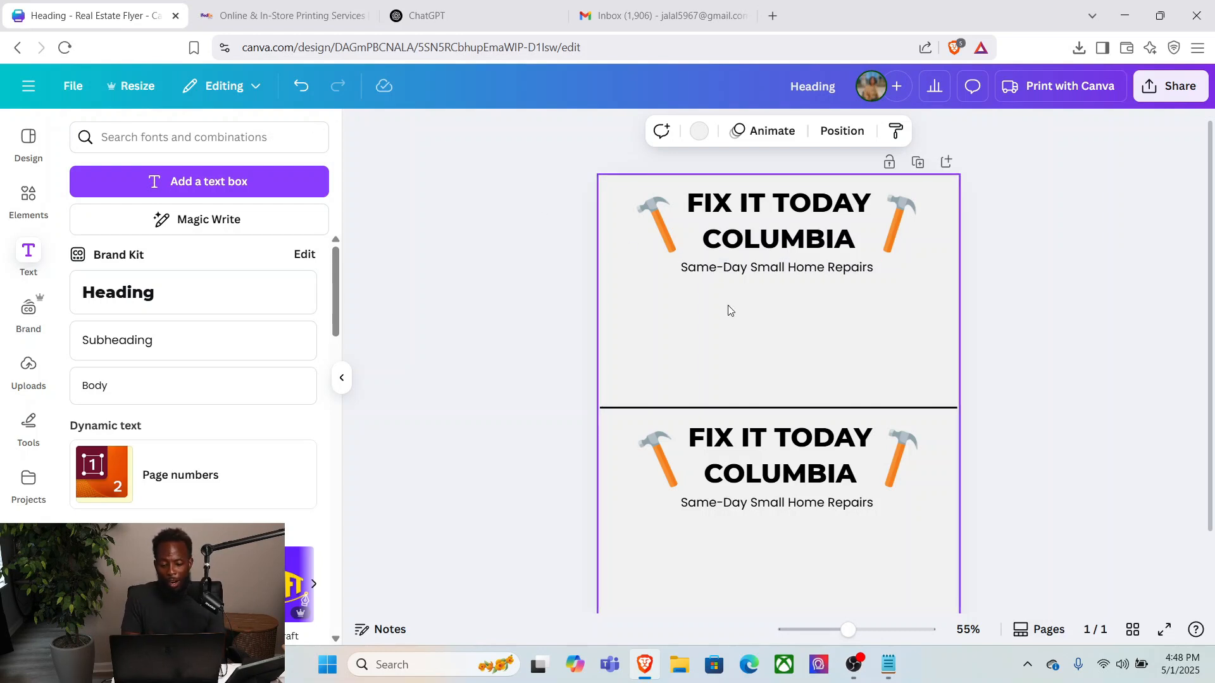
pyautogui.click(38, 264)
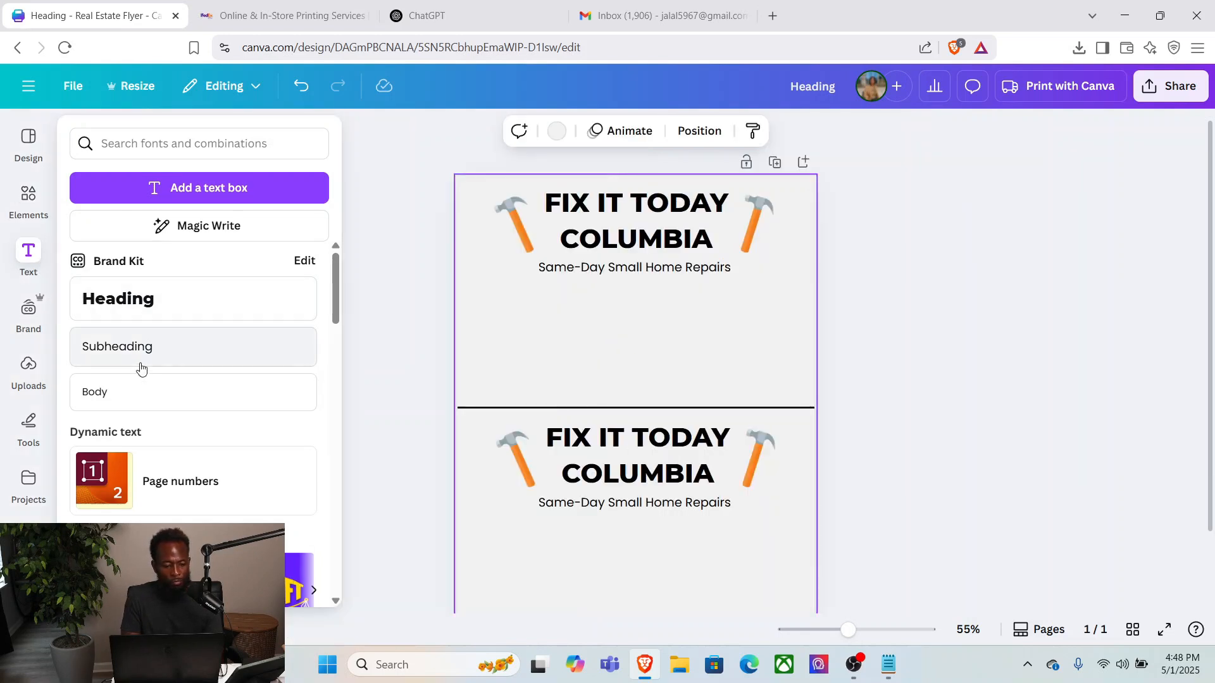
pyautogui.click(129, 393)
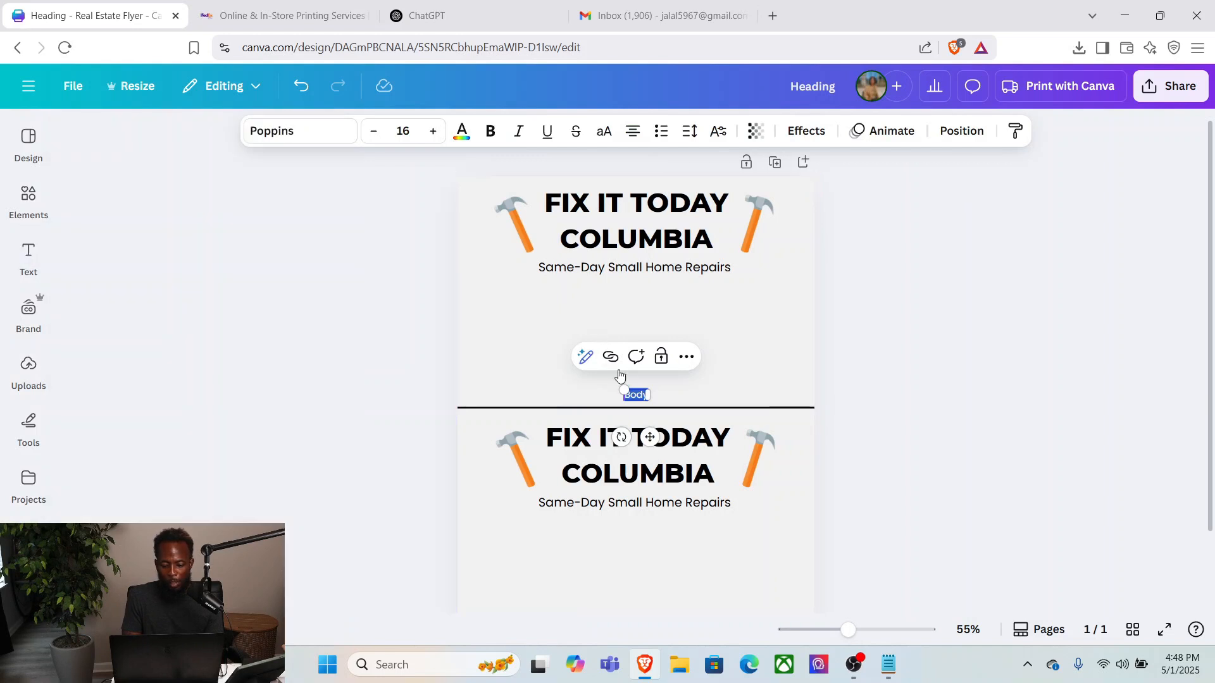
pyautogui.click(560, 377)
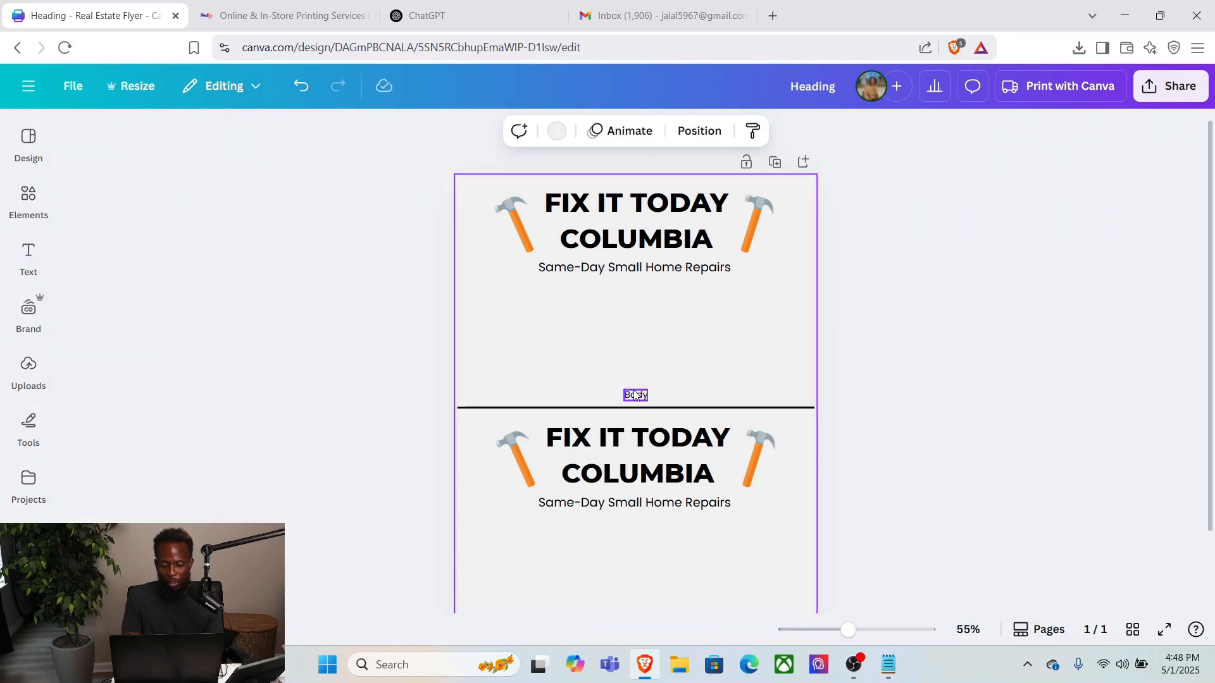
pyautogui.moveTo(633, 393); pyautogui.dragTo(489, 304)
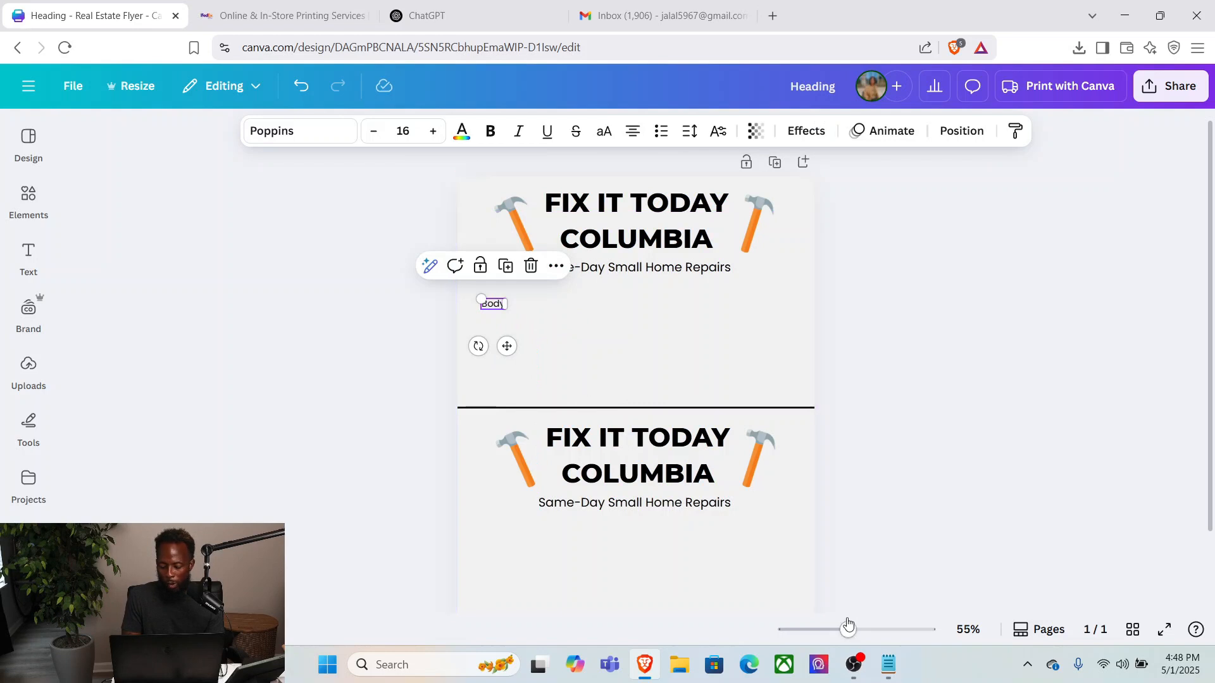
# Switch to Notepad and copy the "What I Fix:" list with its five bullets from Search Export.txt.
pyautogui.click(888, 664)
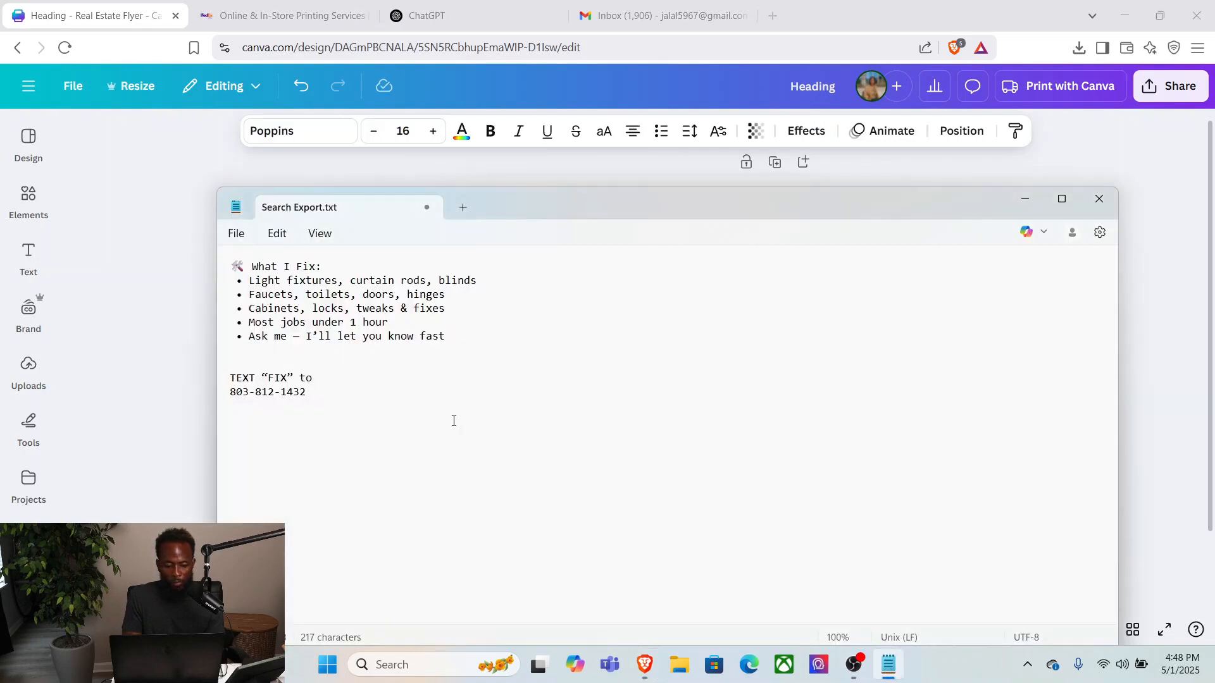
pyautogui.moveTo(456, 336); pyautogui.dragTo(209, 259)
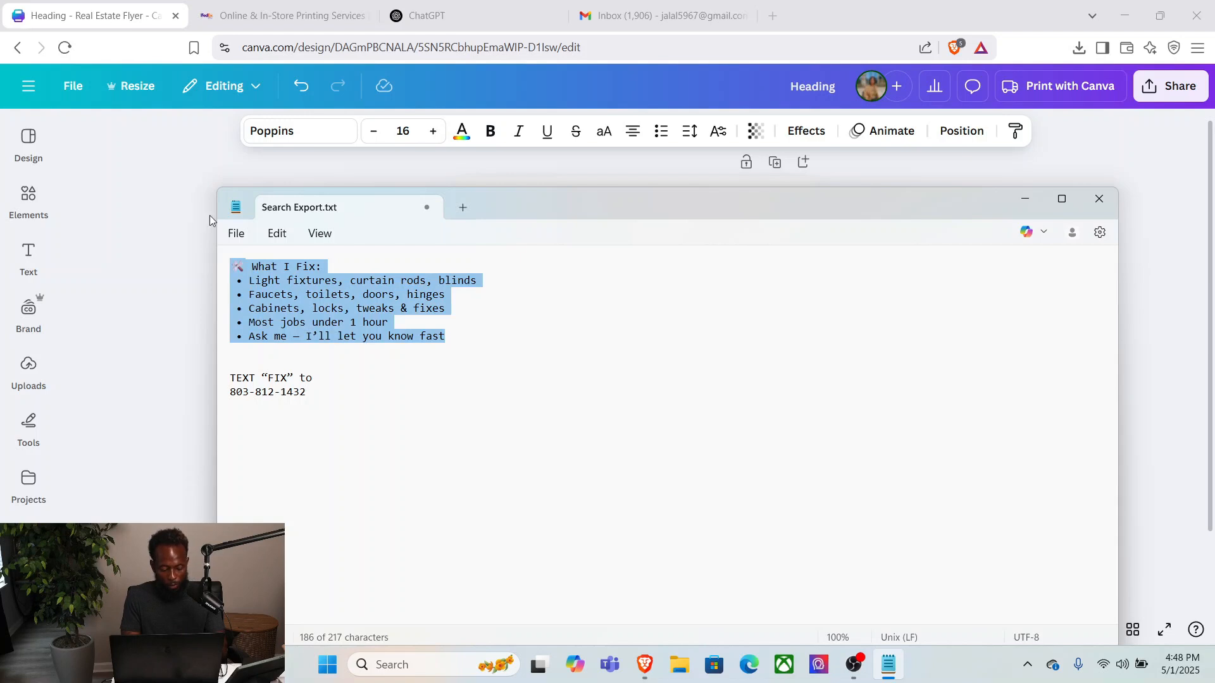
pyautogui.click(1026, 200)
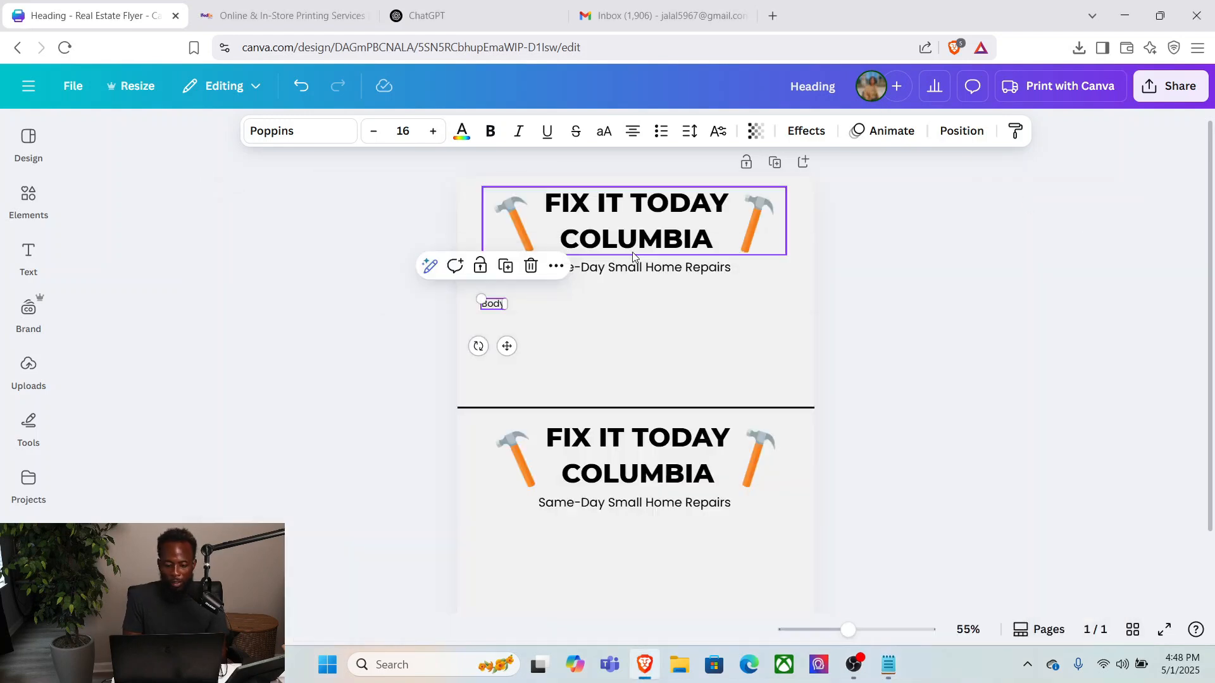
# Replace the body placeholder text with the copied "What I Fix:" list and widen its box so each bullet fits on one line.
pyautogui.doubleClick(493, 307)
pyautogui.write("🛠 What I Fix: • Light fixtures, curtain rods, blinds • Faucets, toilets, doors, hinges • Cabinets, locks, tweaks & fixes • Most jobs under 1 hour • Ask me — I'll let you know fast")
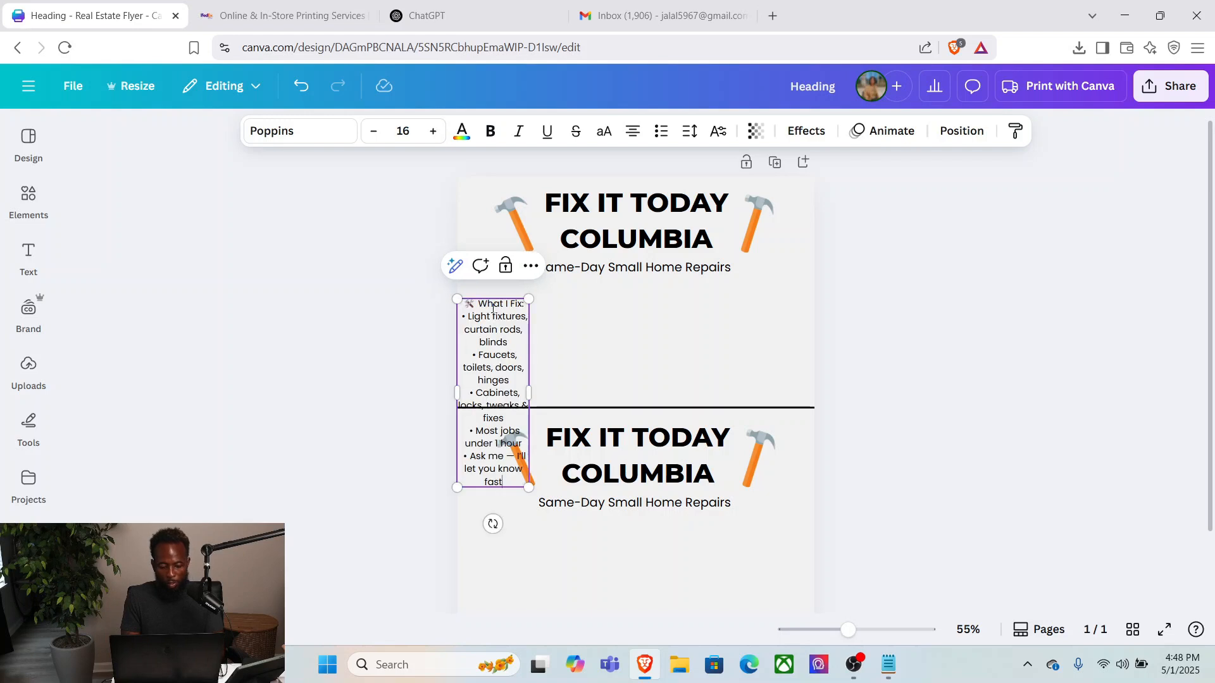
pyautogui.moveTo(564, 368); pyautogui.dragTo(642, 373)
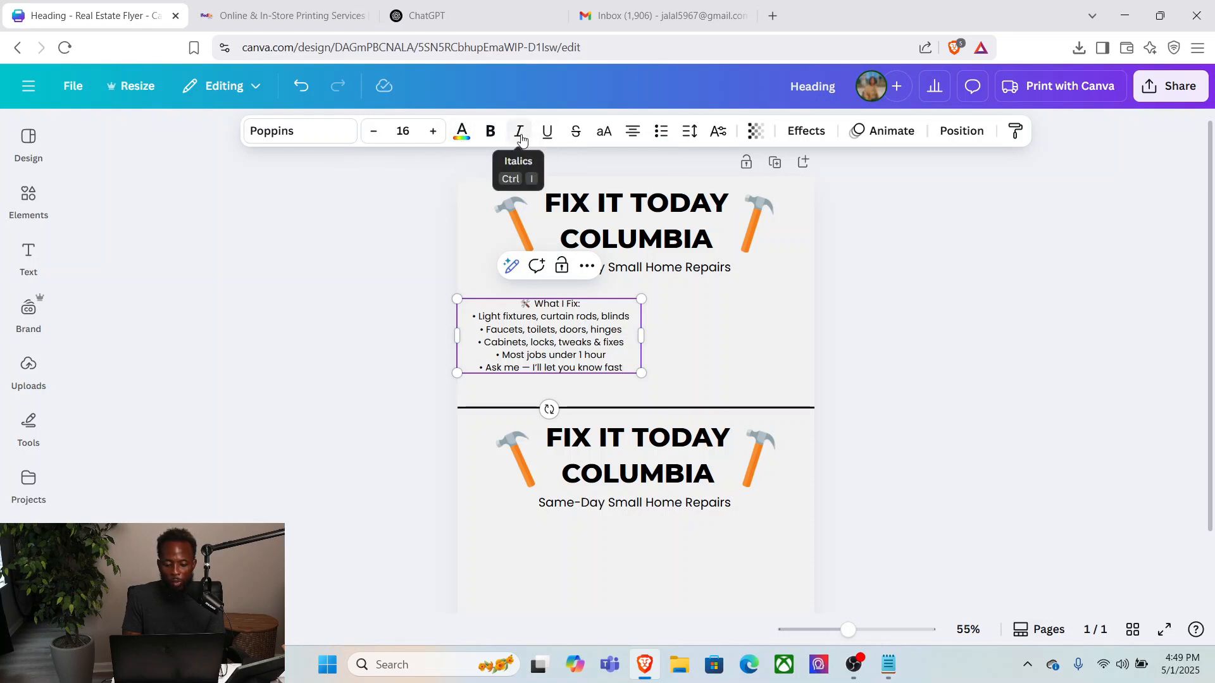
# Set every line of the "What I Fix:" list to justified alignment.
pyautogui.click(635, 133)
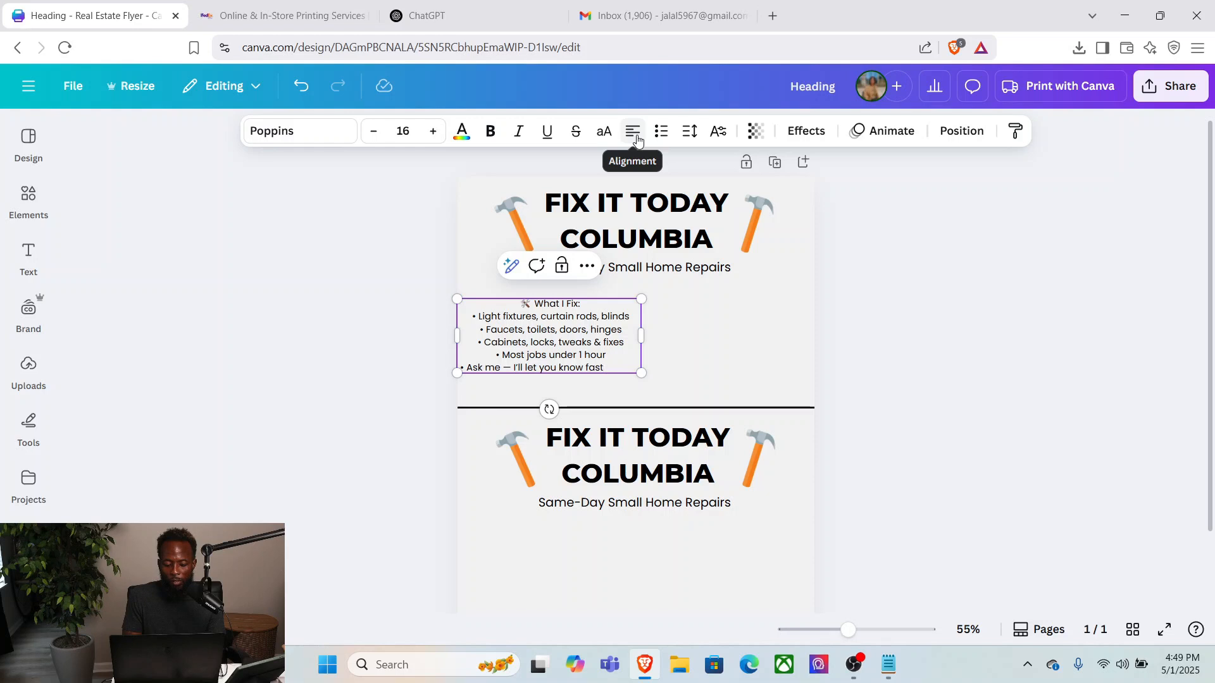
pyautogui.click(635, 133)
pyautogui.click(634, 133)
pyautogui.moveTo(617, 365); pyautogui.dragTo(467, 300)
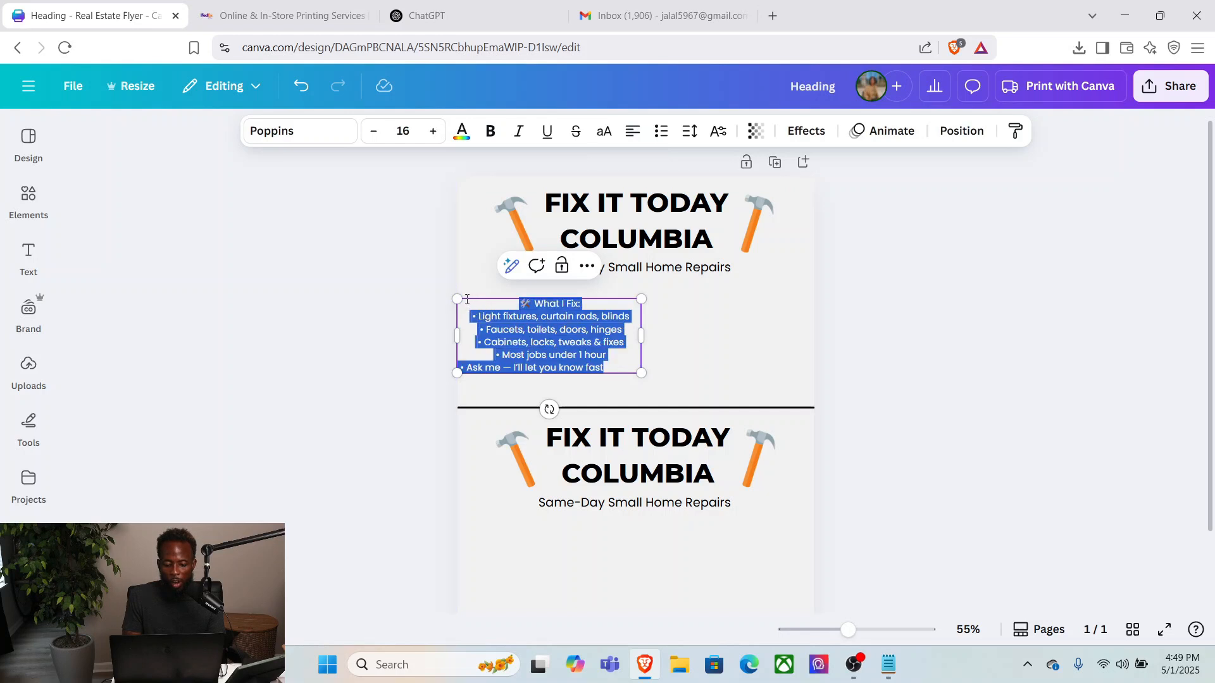
pyautogui.click(631, 135)
pyautogui.click(631, 134)
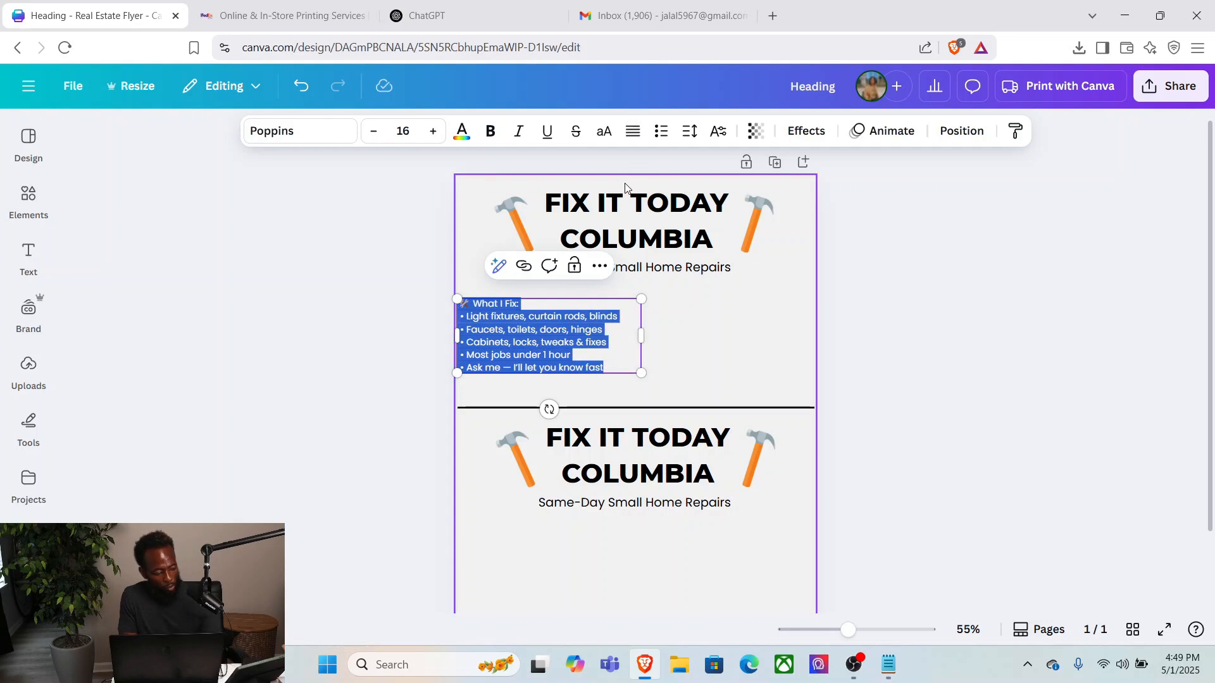
pyautogui.click(707, 340)
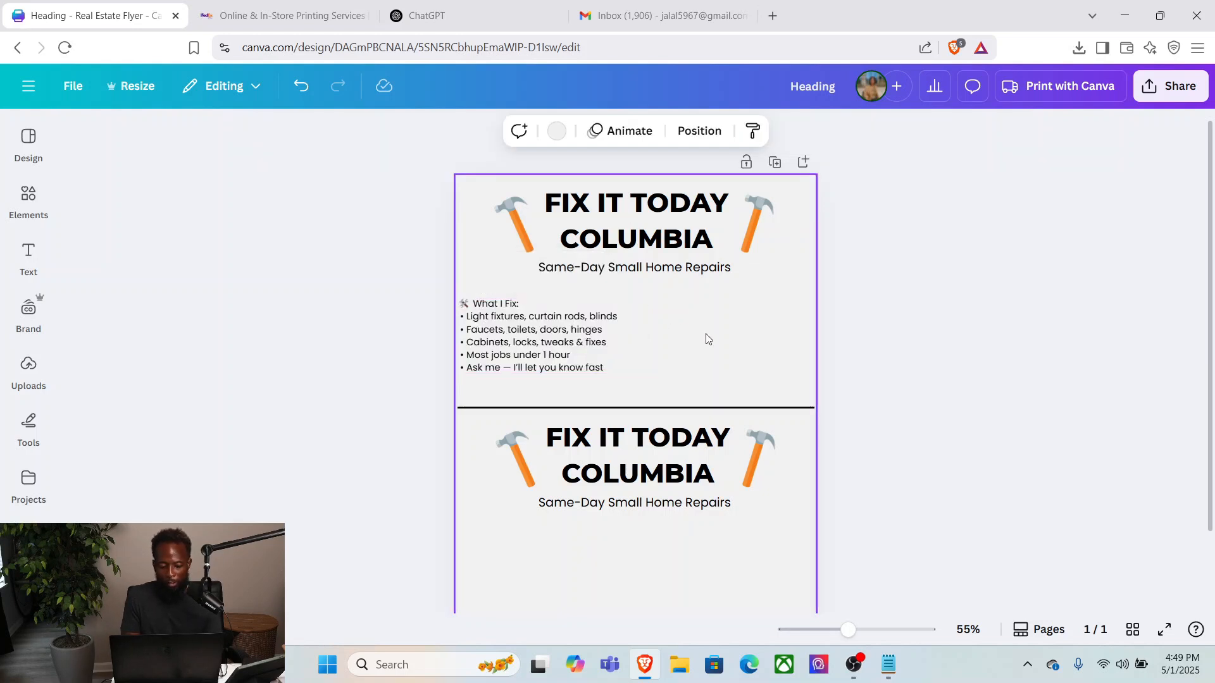
# Set the "What I Fix:" list's font size to 18 and position it slightly in from the left edge, closer beneath the tagline.
pyautogui.moveTo(592, 333); pyautogui.dragTo(606, 327)
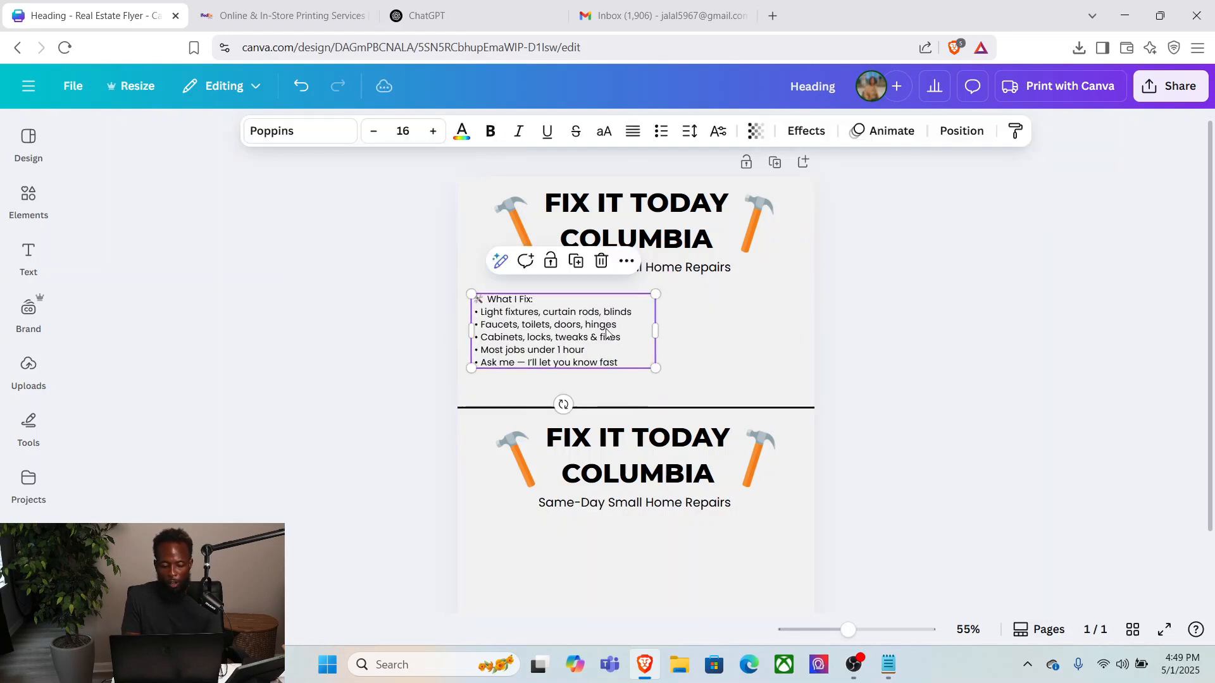
pyautogui.click(435, 135)
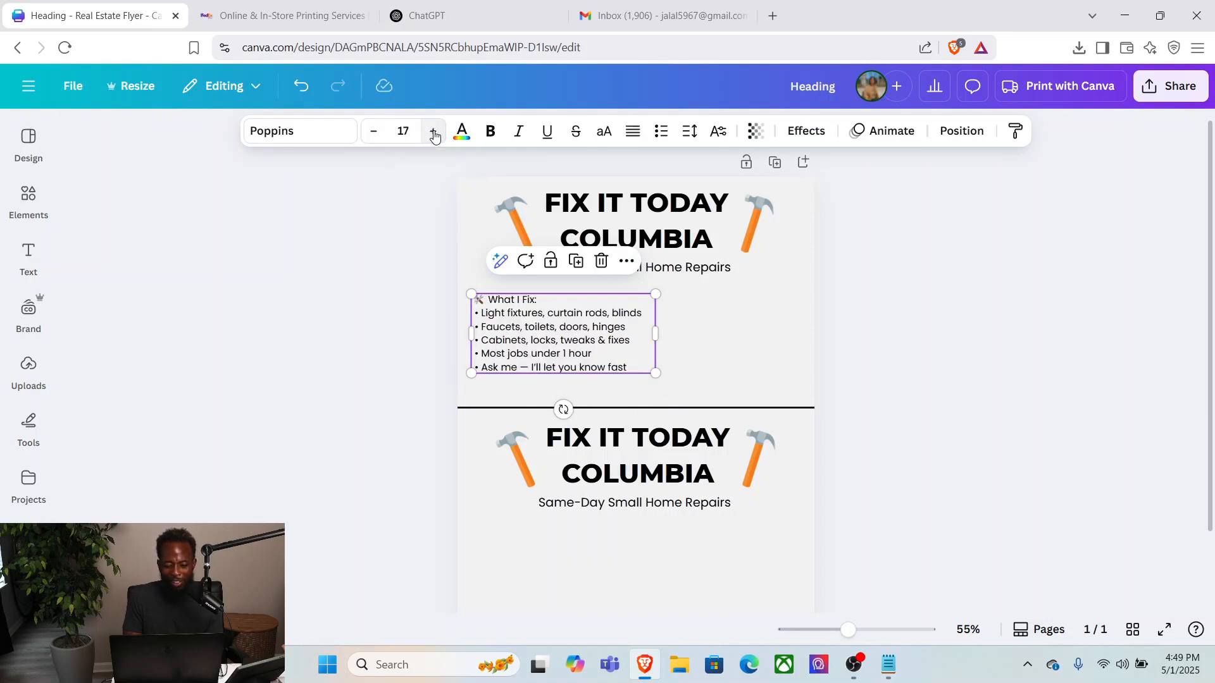
pyautogui.click(434, 135)
pyautogui.click(434, 136)
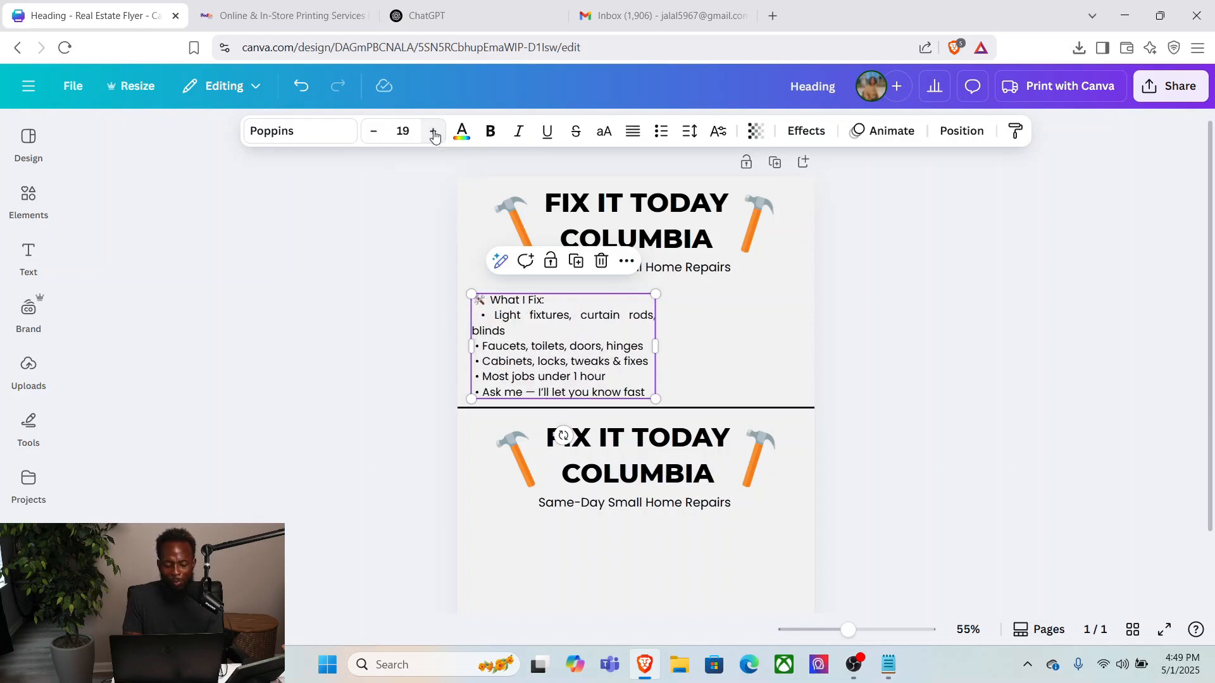
pyautogui.click(374, 136)
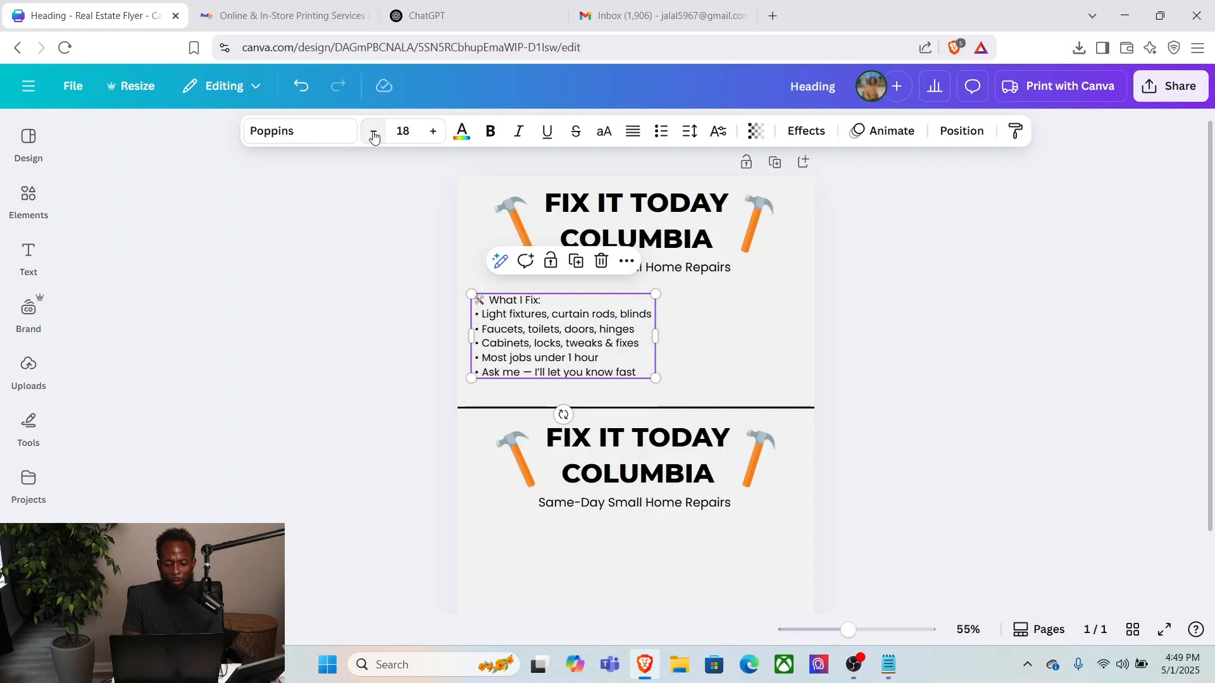
pyautogui.click(966, 277)
pyautogui.moveTo(606, 329); pyautogui.dragTo(604, 319)
pyautogui.click(955, 324)
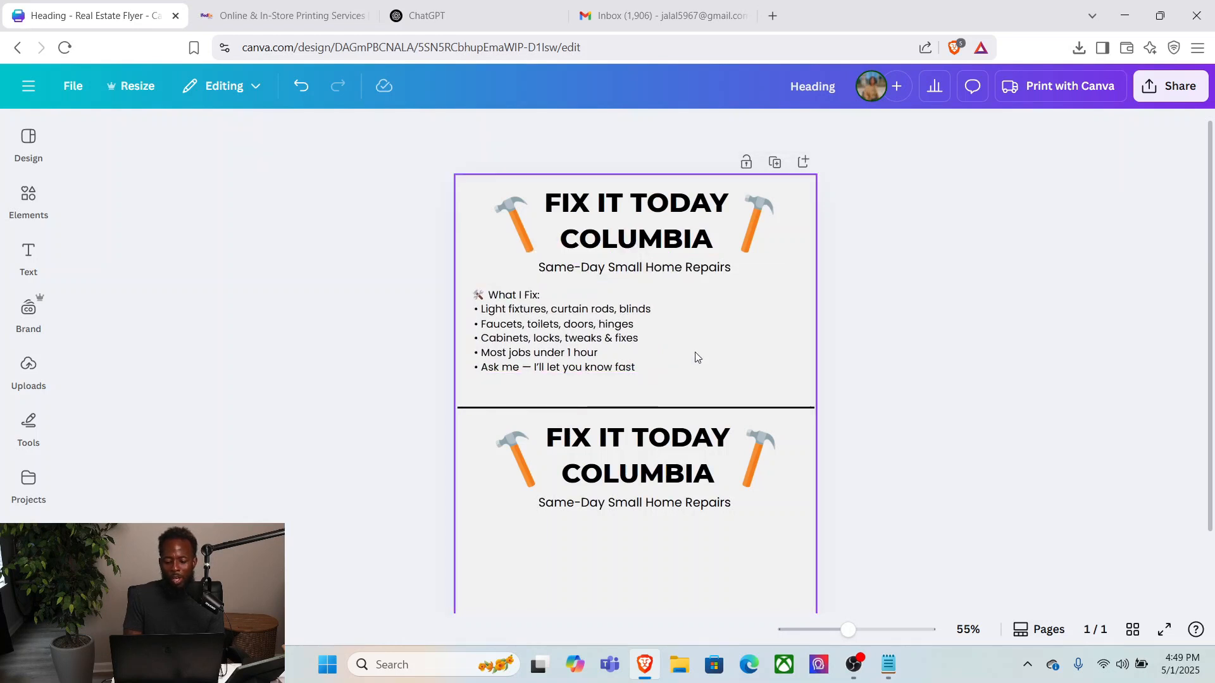
# Duplicate the "What I Fix:" list and place the copy beneath the tagline in the lower half of the page.
pyautogui.click(602, 356)
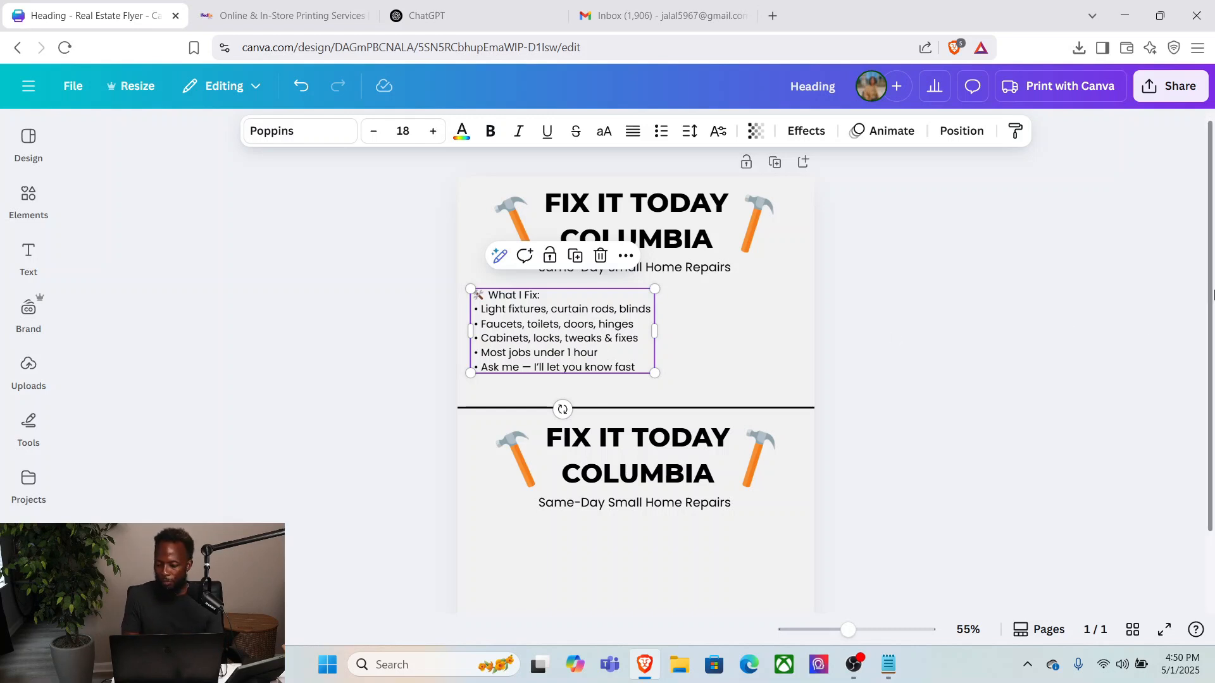
pyautogui.moveTo(1212, 277); pyautogui.dragTo(1212, 324)
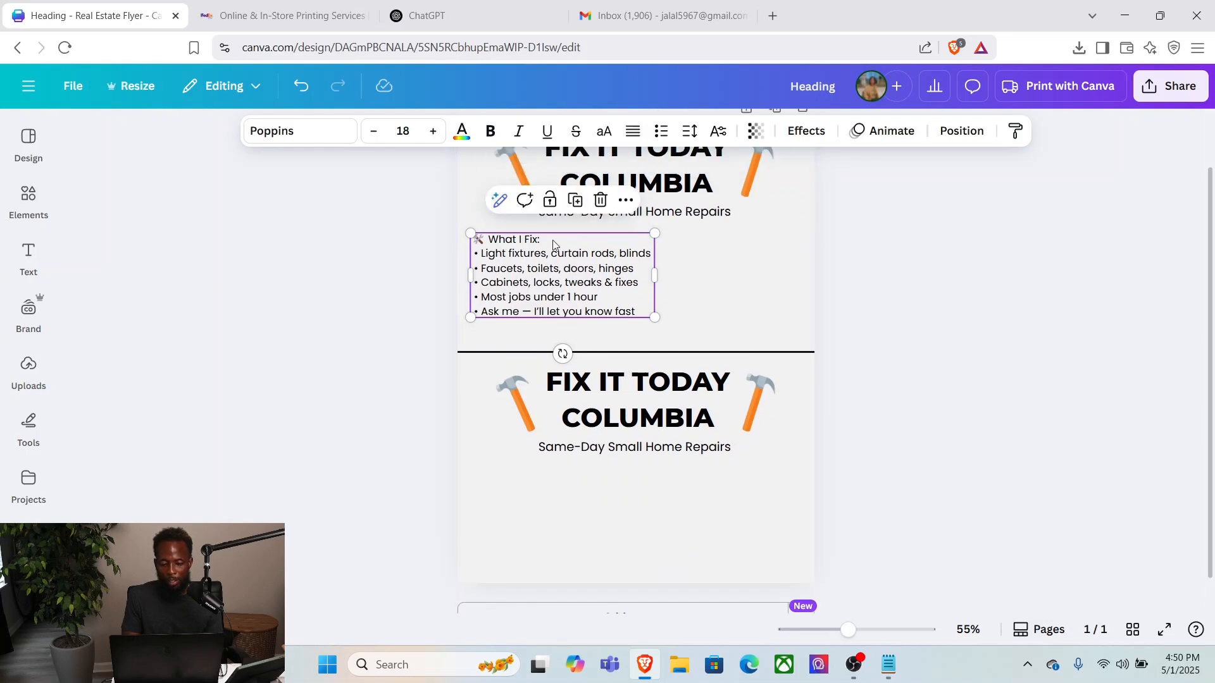
pyautogui.click(578, 203)
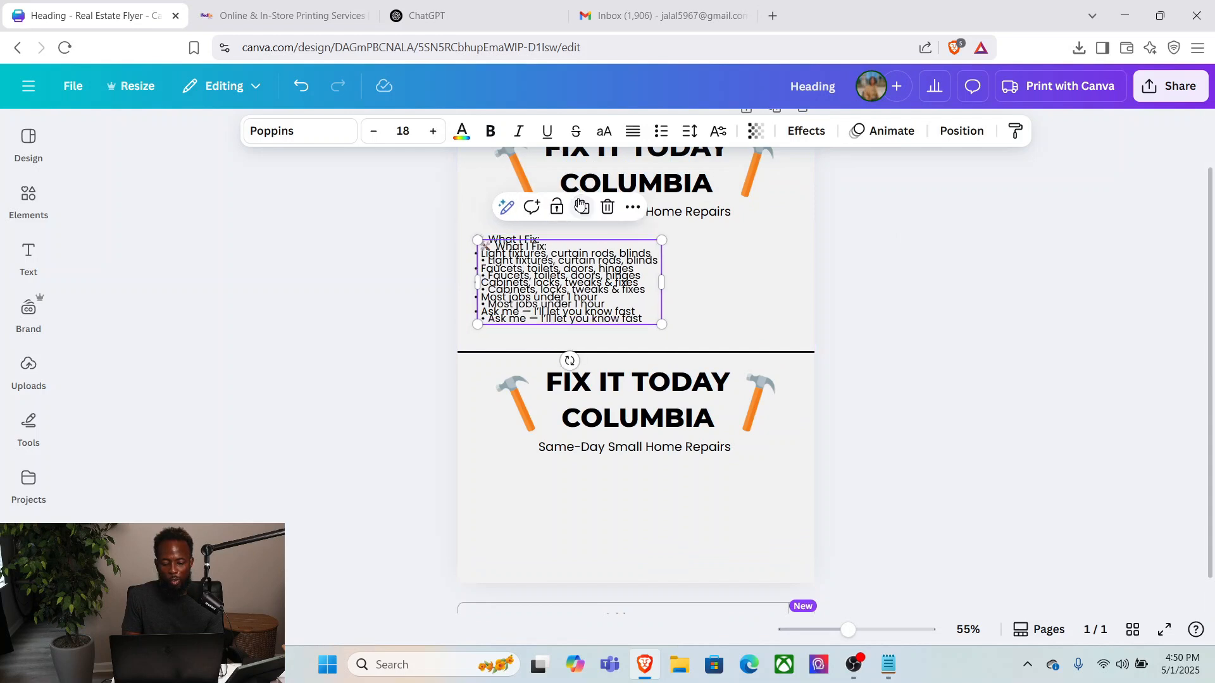
pyautogui.moveTo(567, 276); pyautogui.dragTo(553, 493)
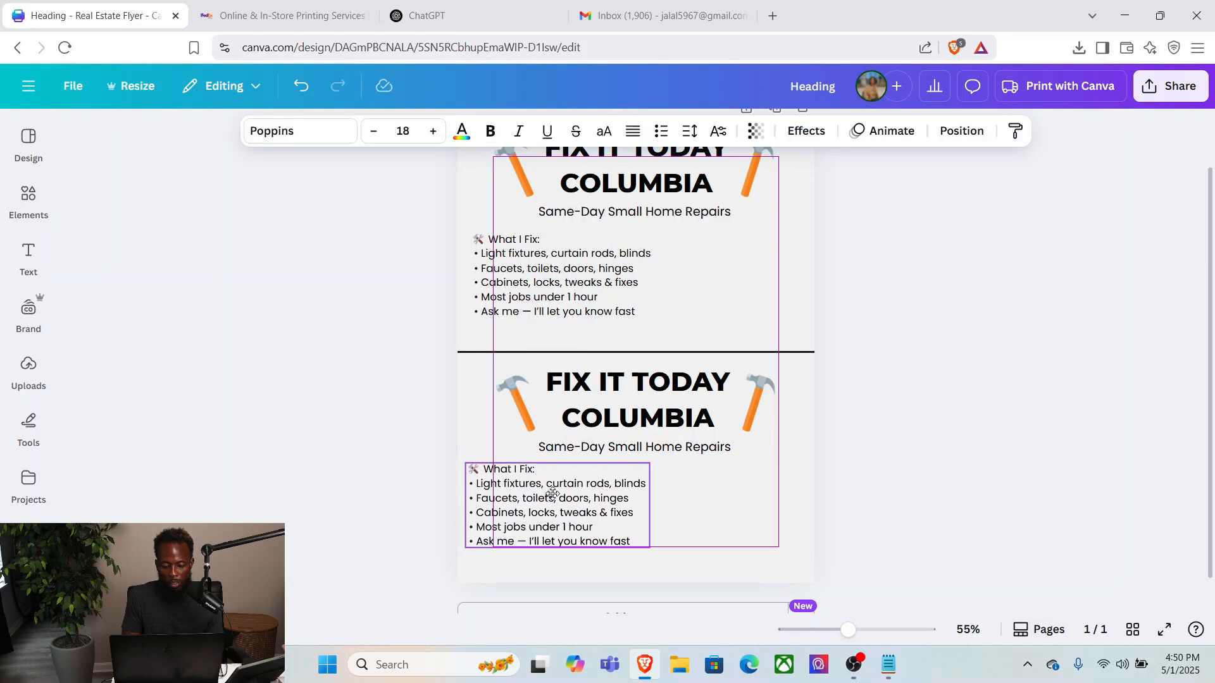
pyautogui.moveTo(553, 493); pyautogui.dragTo(554, 495)
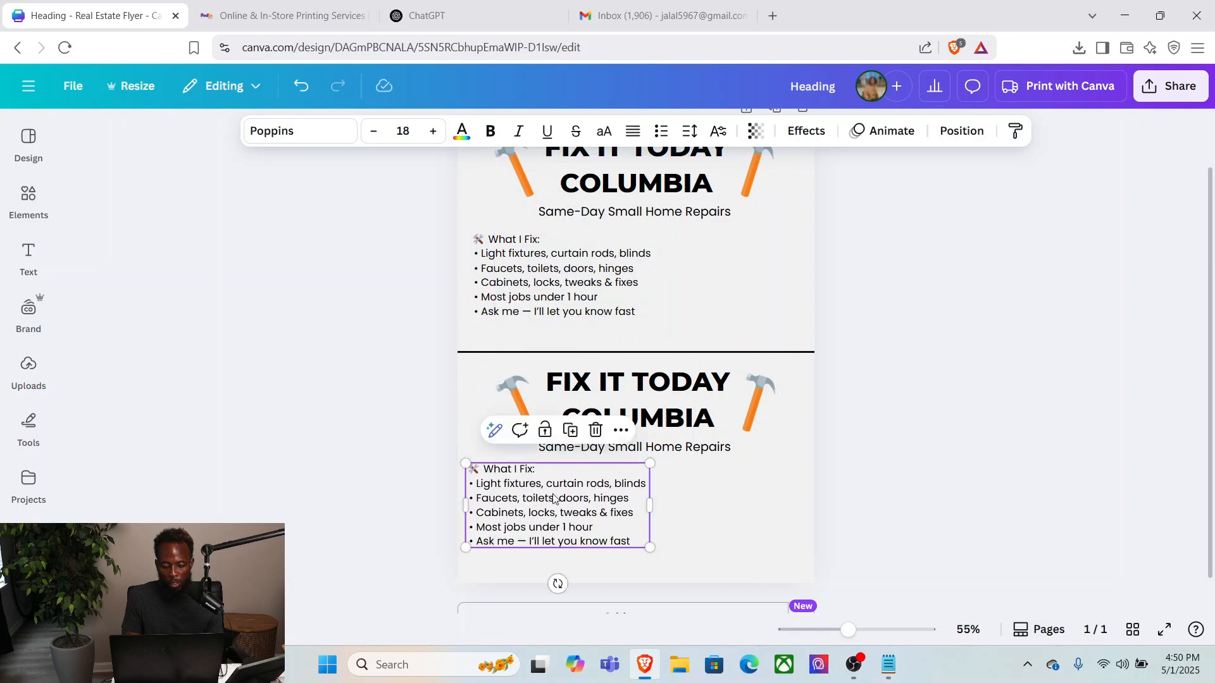
pyautogui.click(1024, 428)
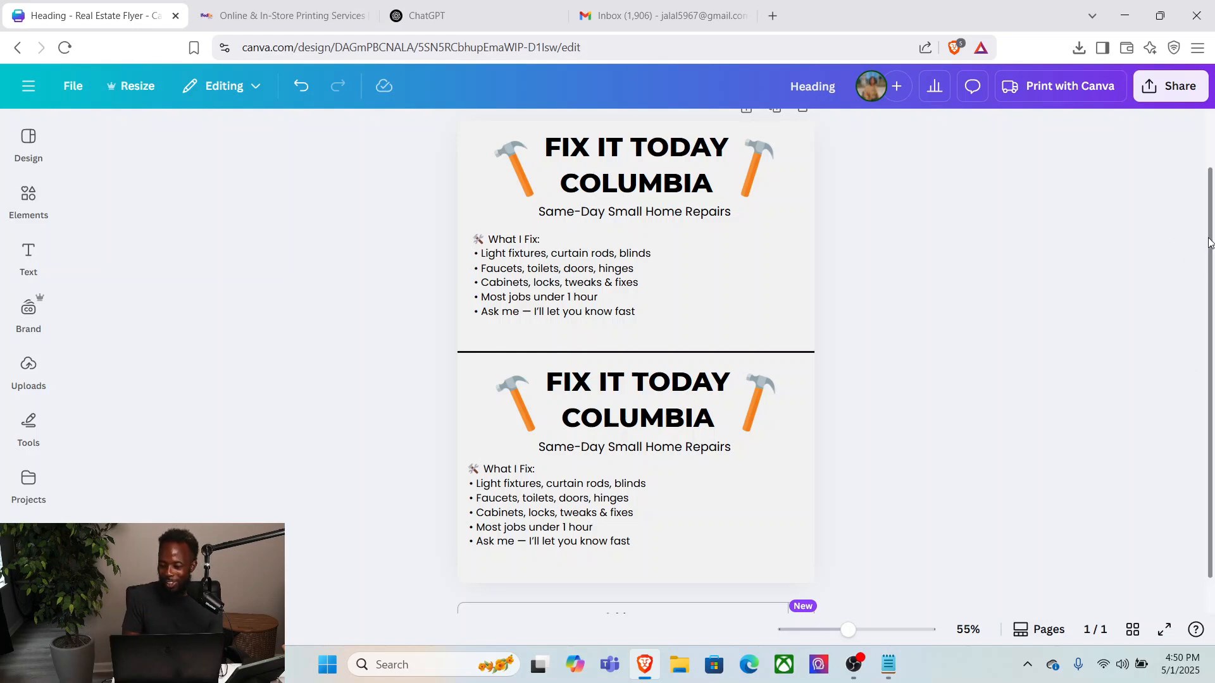
pyautogui.scroll(2, 1211, 245)
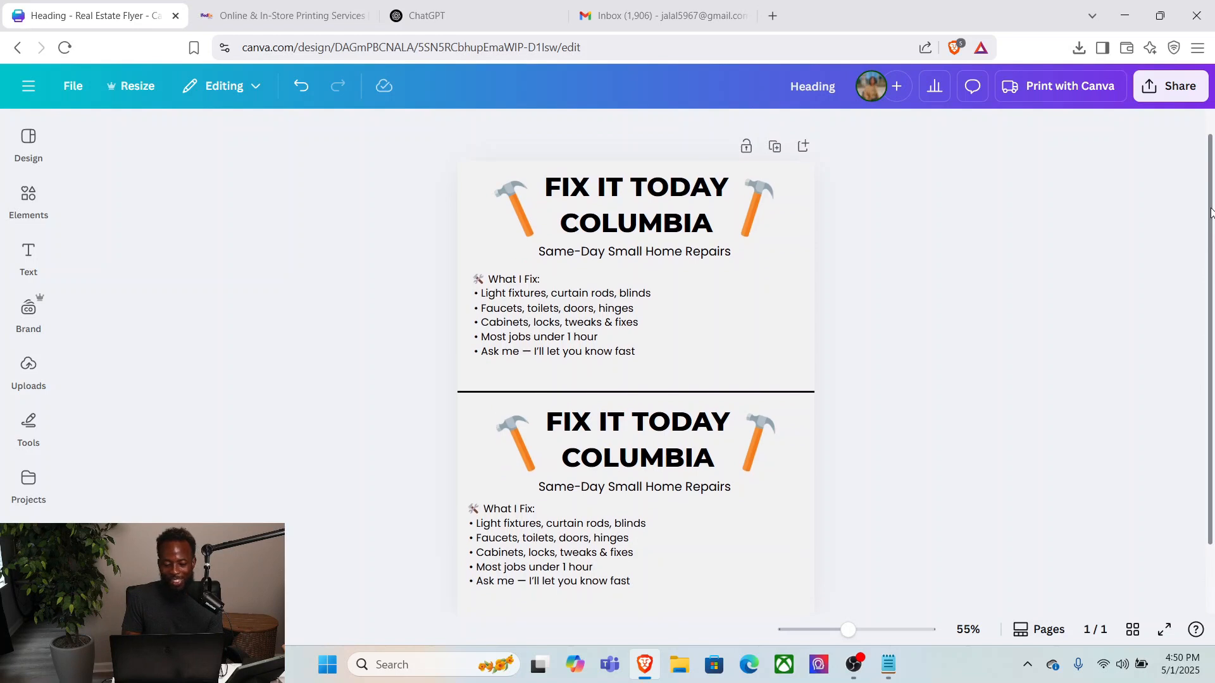
pyautogui.click(655, 225)
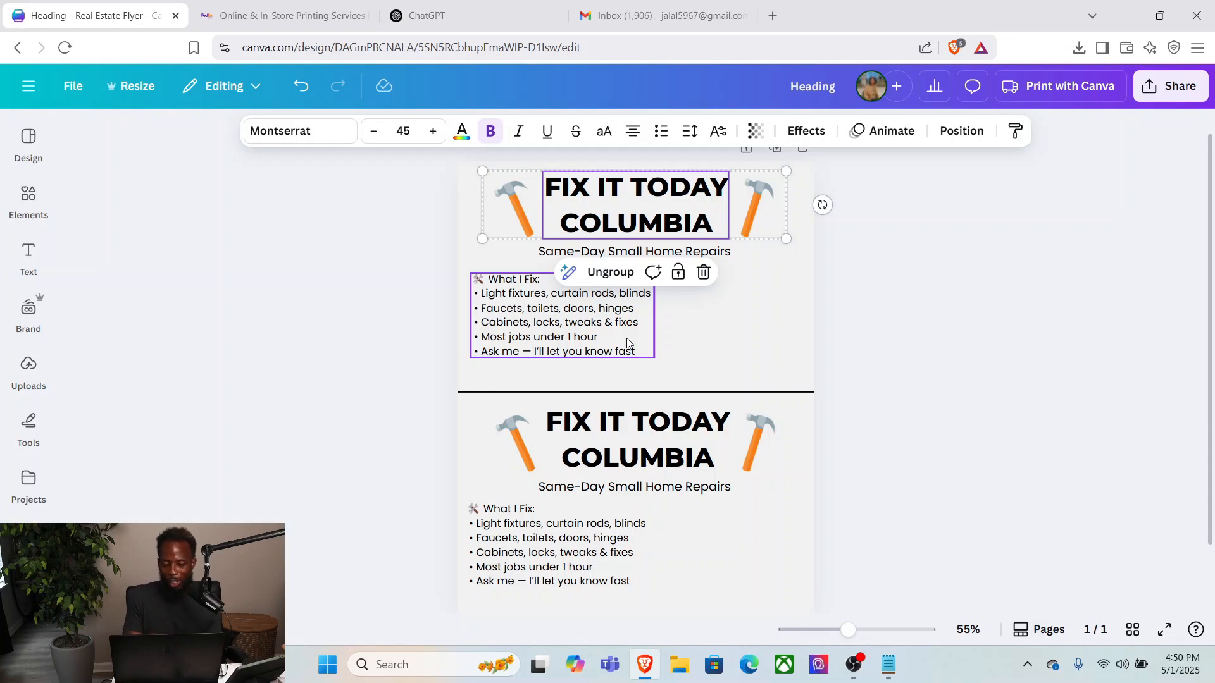
pyautogui.click(954, 324)
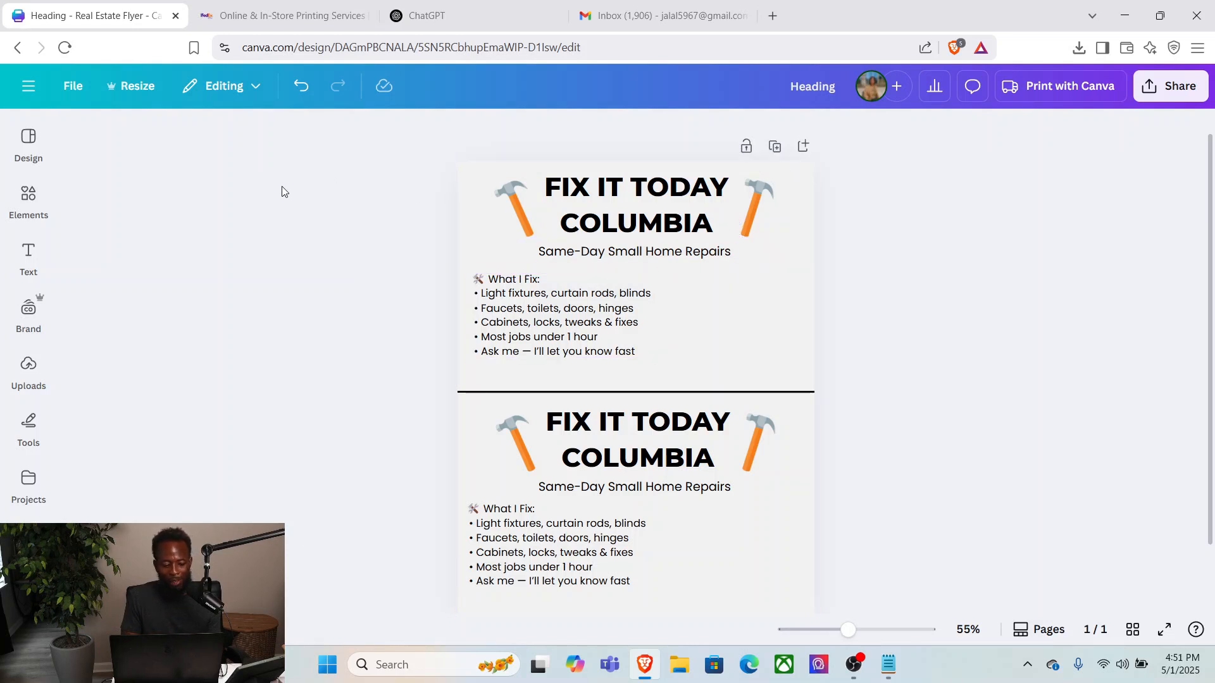
# Add the cut-out photo of the handyman with crossed arms from the uploaded images to the page.
pyautogui.click(52, 369)
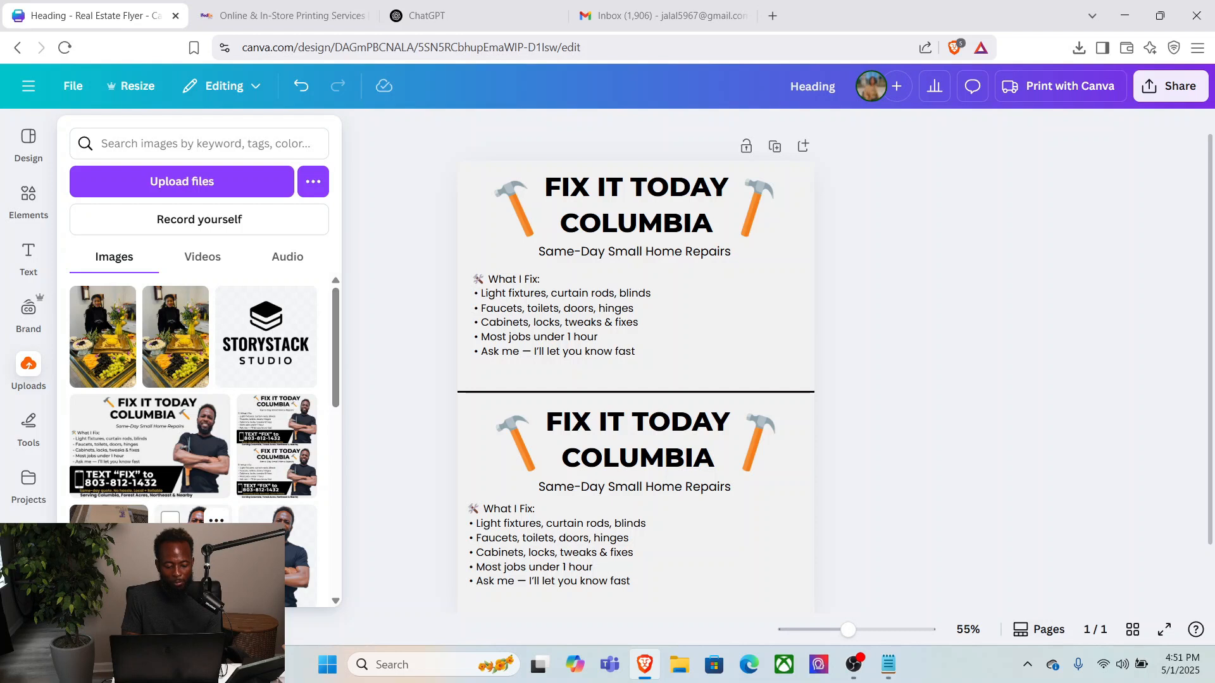
pyautogui.click(190, 514)
pyautogui.click(170, 517)
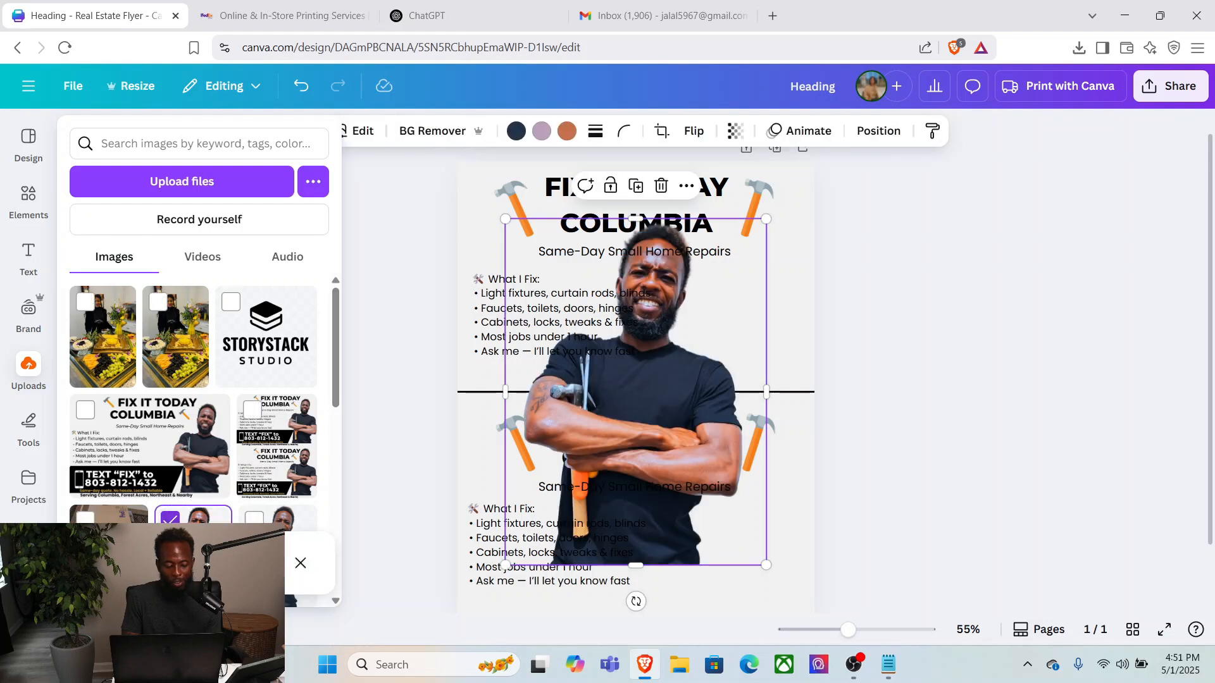
pyautogui.click(300, 563)
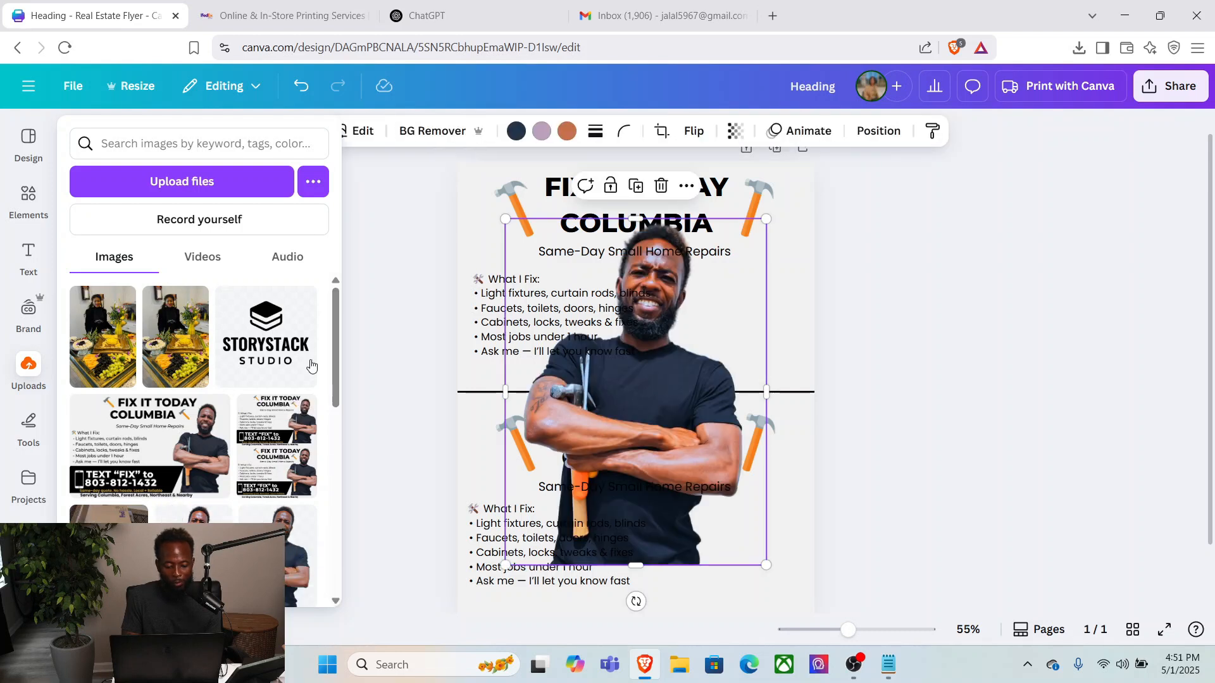
# Upload 12087460.mp3 from the Downloads folder and delete the handyman photo from the page.
pyautogui.click(214, 179)
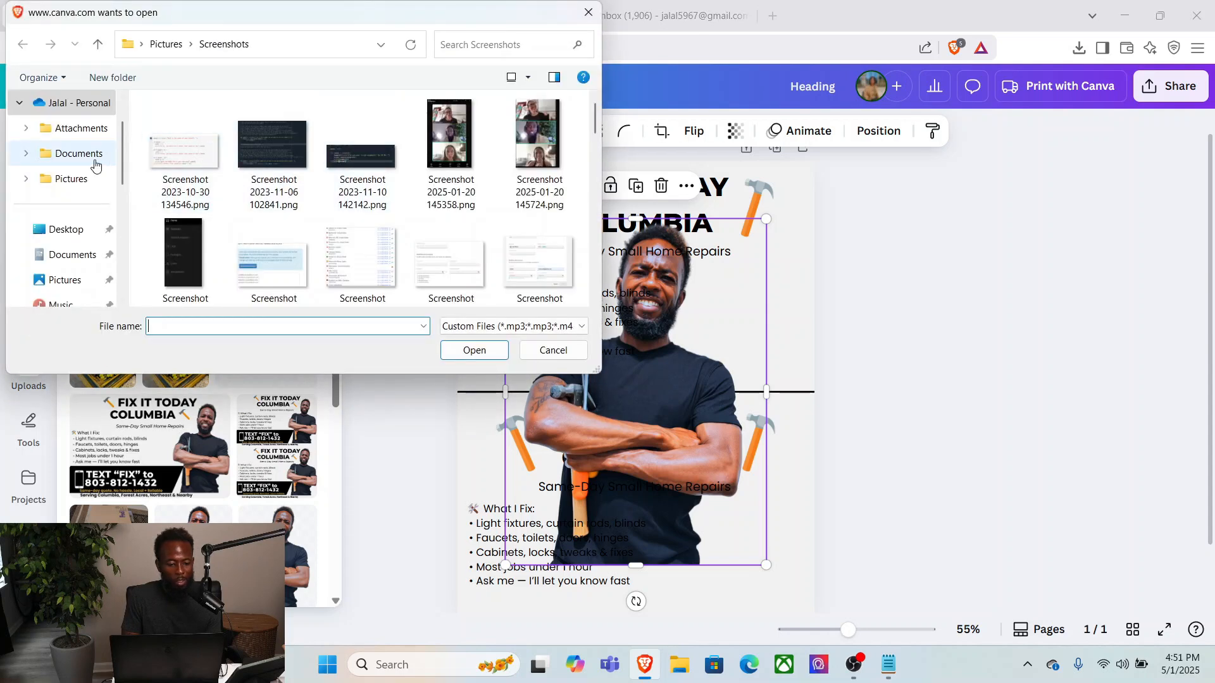
pyautogui.scroll(2, 119, 163)
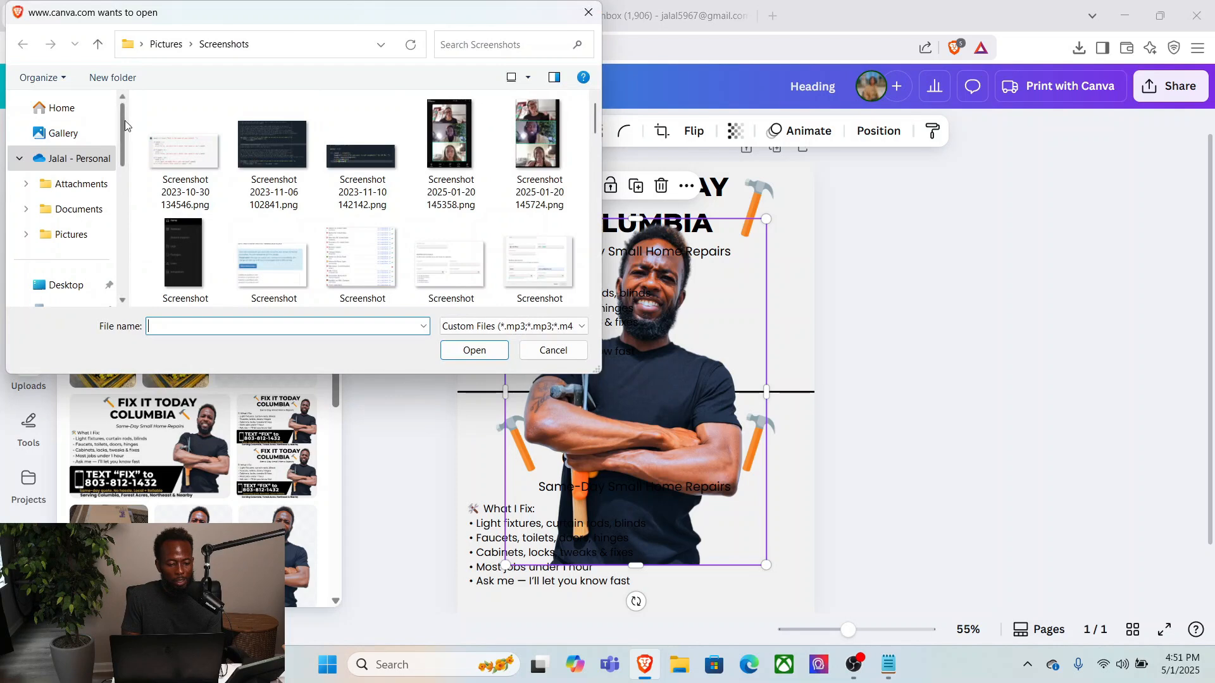
pyautogui.scroll(-2, 116, 172)
pyautogui.scroll(-1, 115, 172)
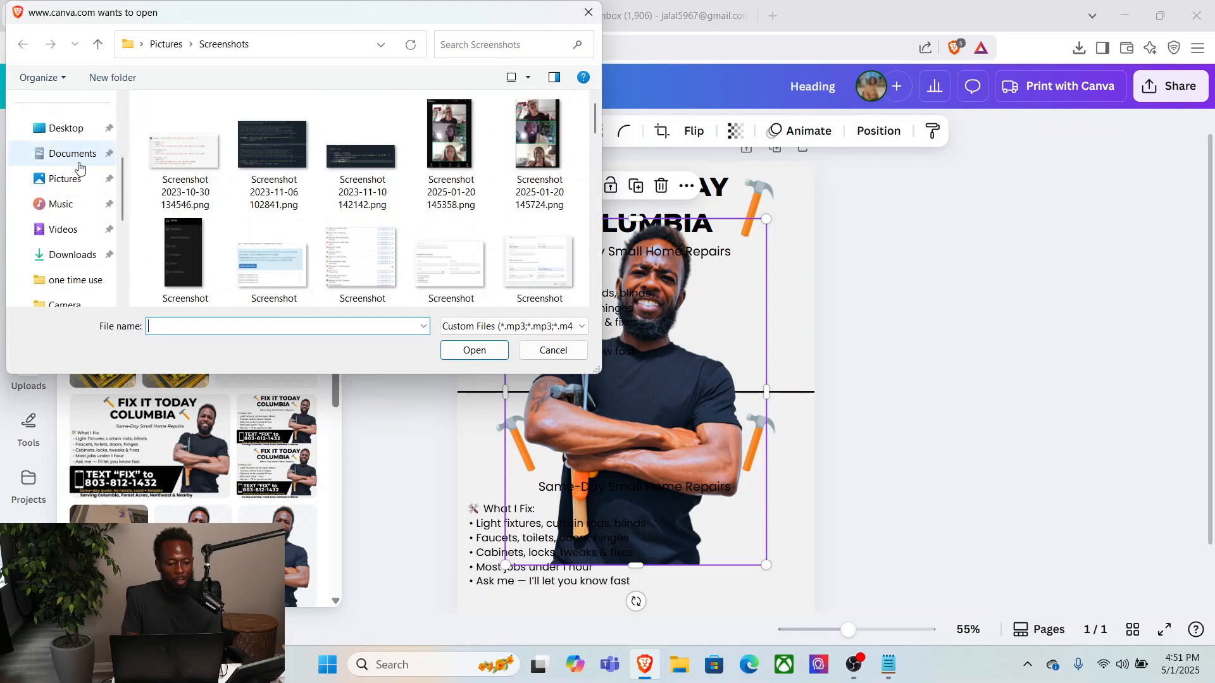
pyautogui.click(79, 253)
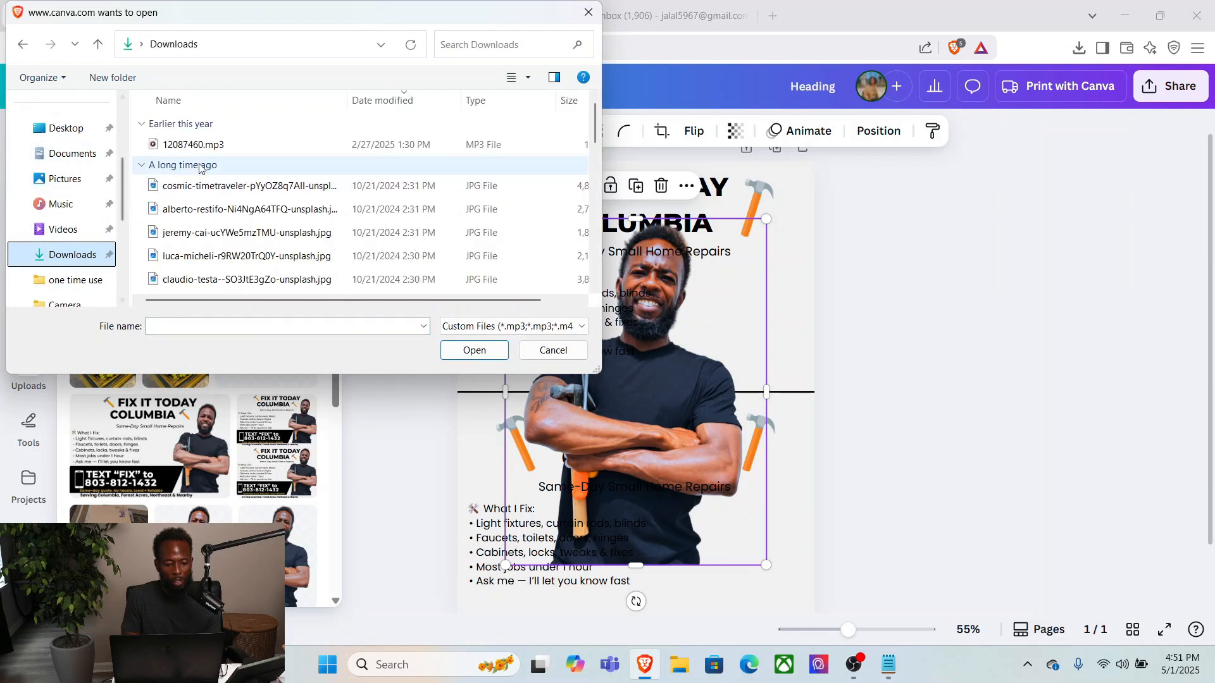
pyautogui.doubleClick(211, 145)
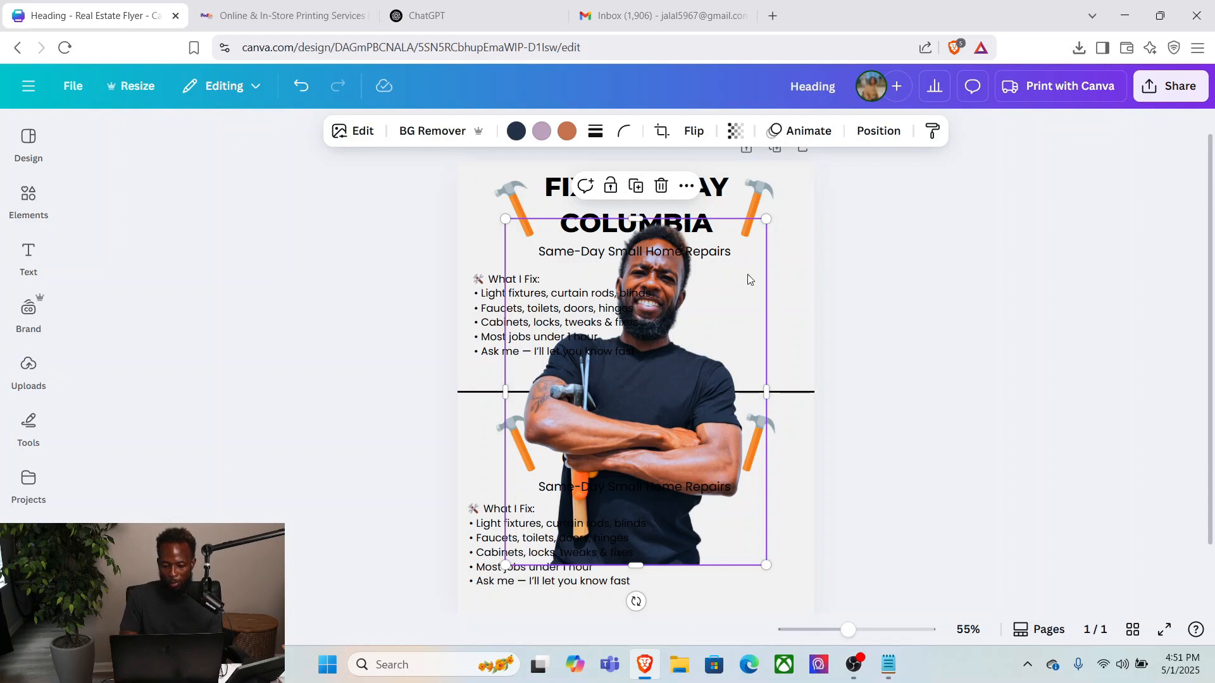
pyautogui.click(662, 186)
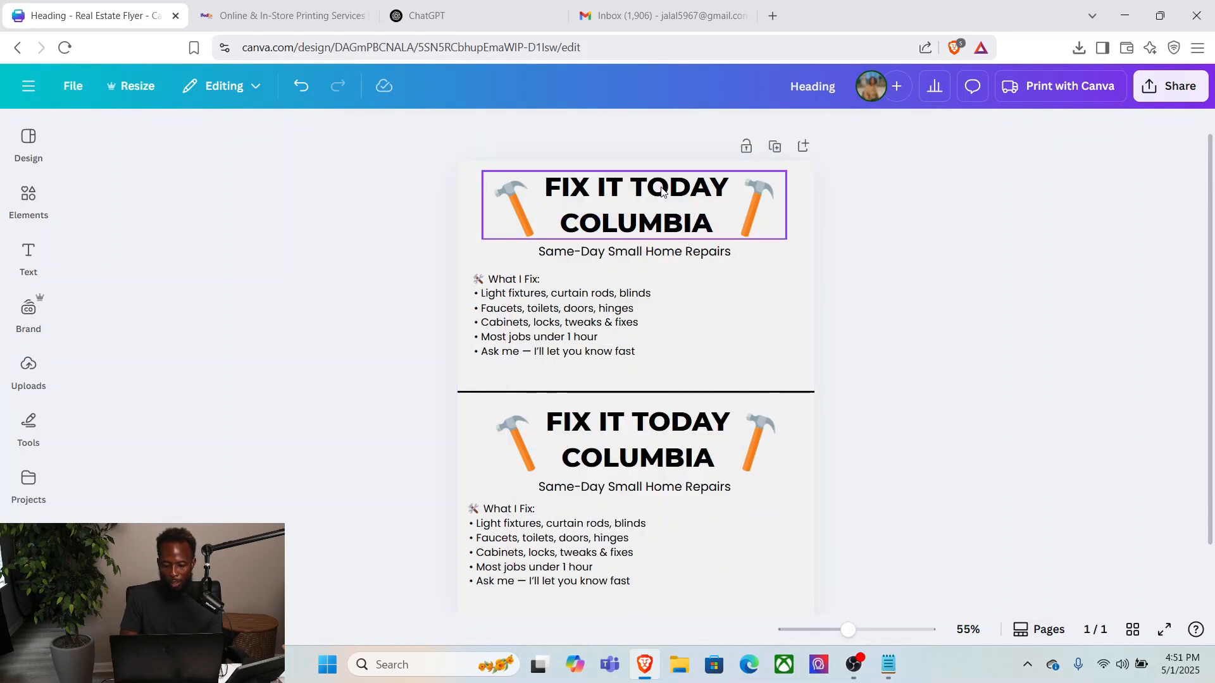
# Bring up the uploaded images in place of the uploaded audio files.
pyautogui.click(29, 257)
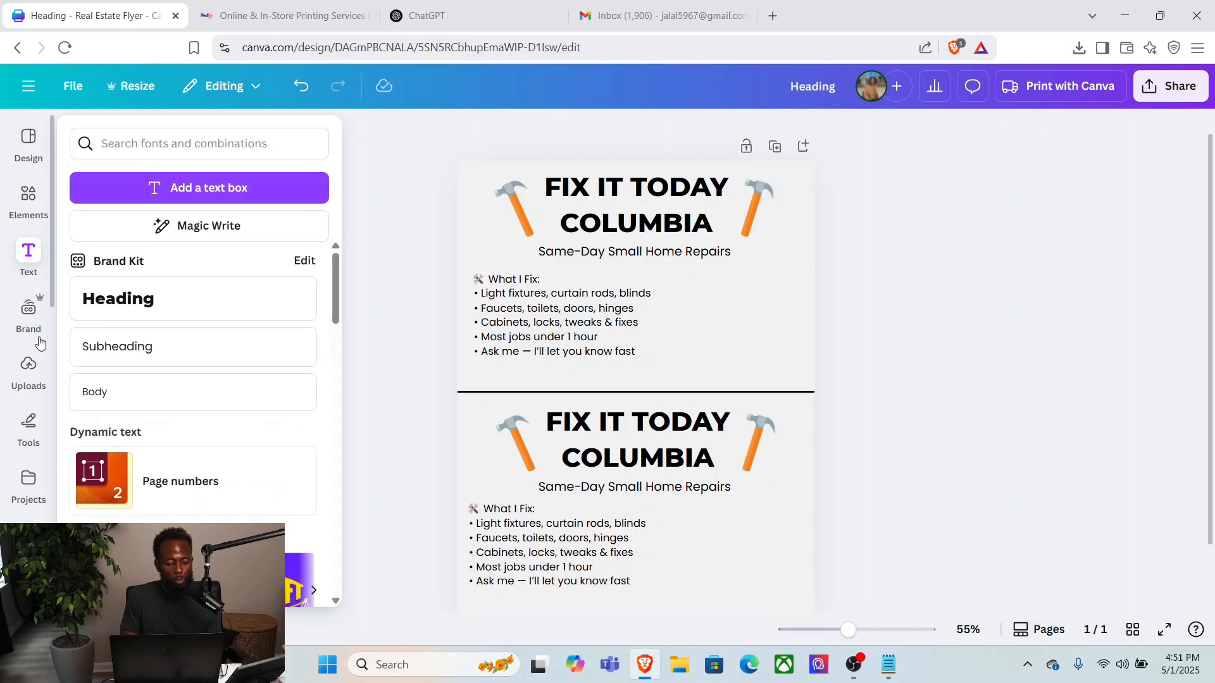
pyautogui.click(28, 373)
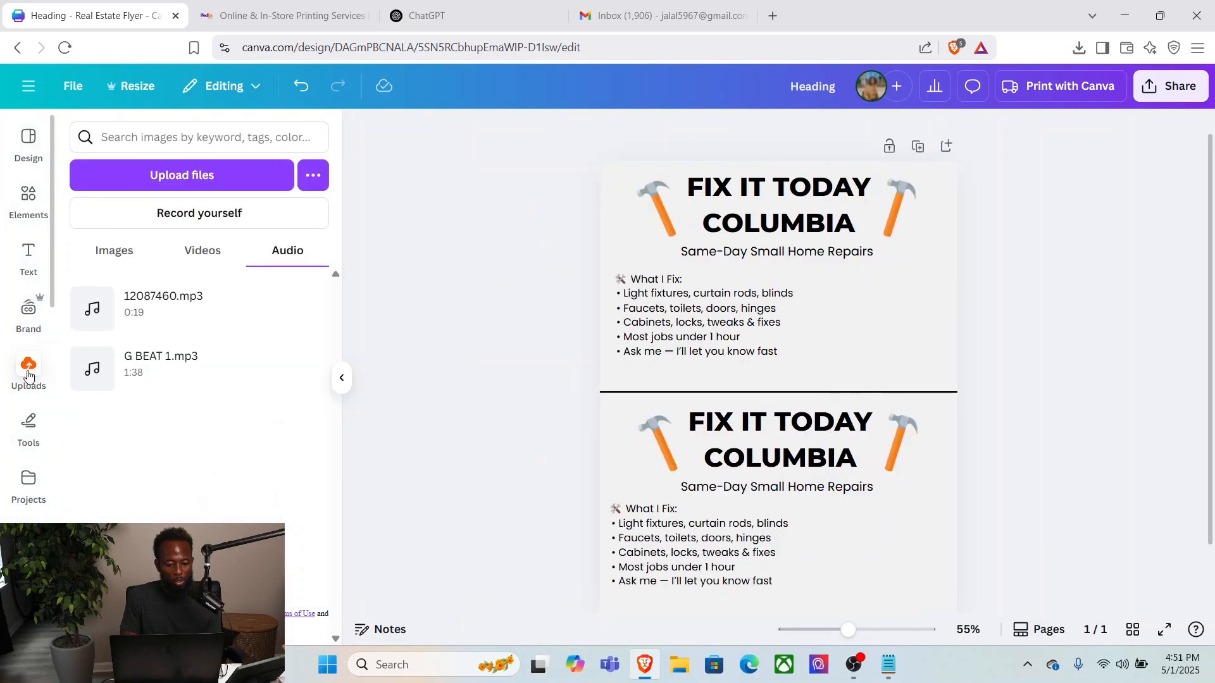
pyautogui.click(28, 374)
pyautogui.click(29, 310)
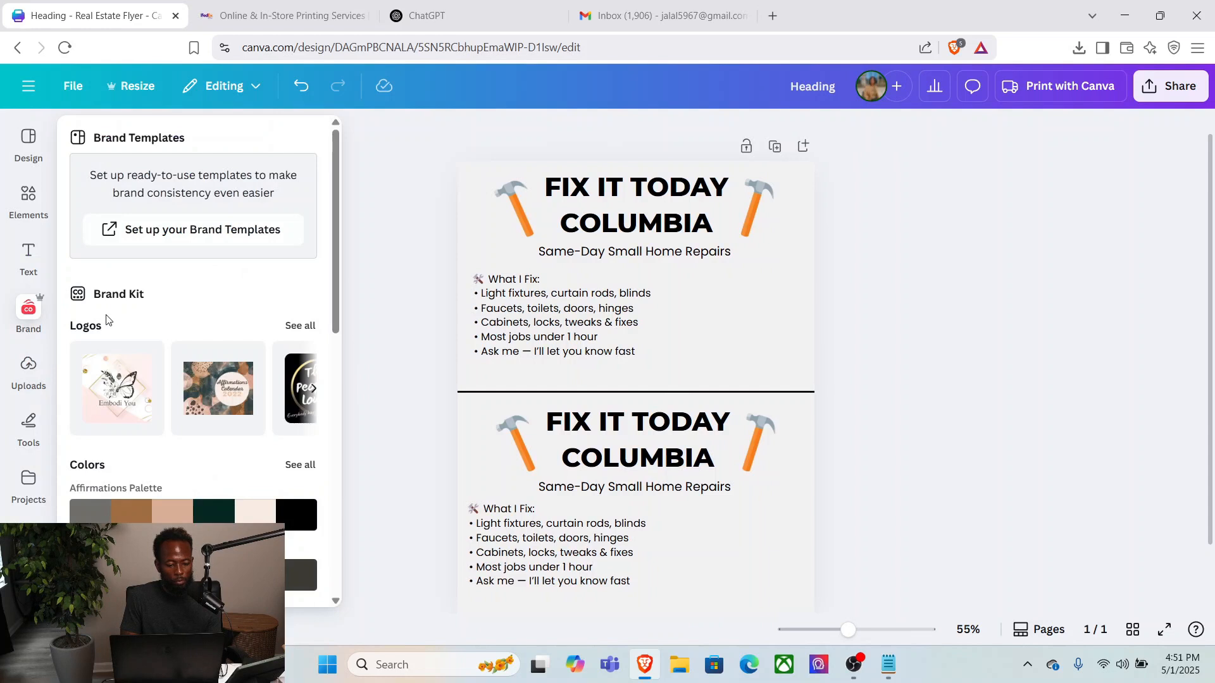
pyautogui.click(27, 375)
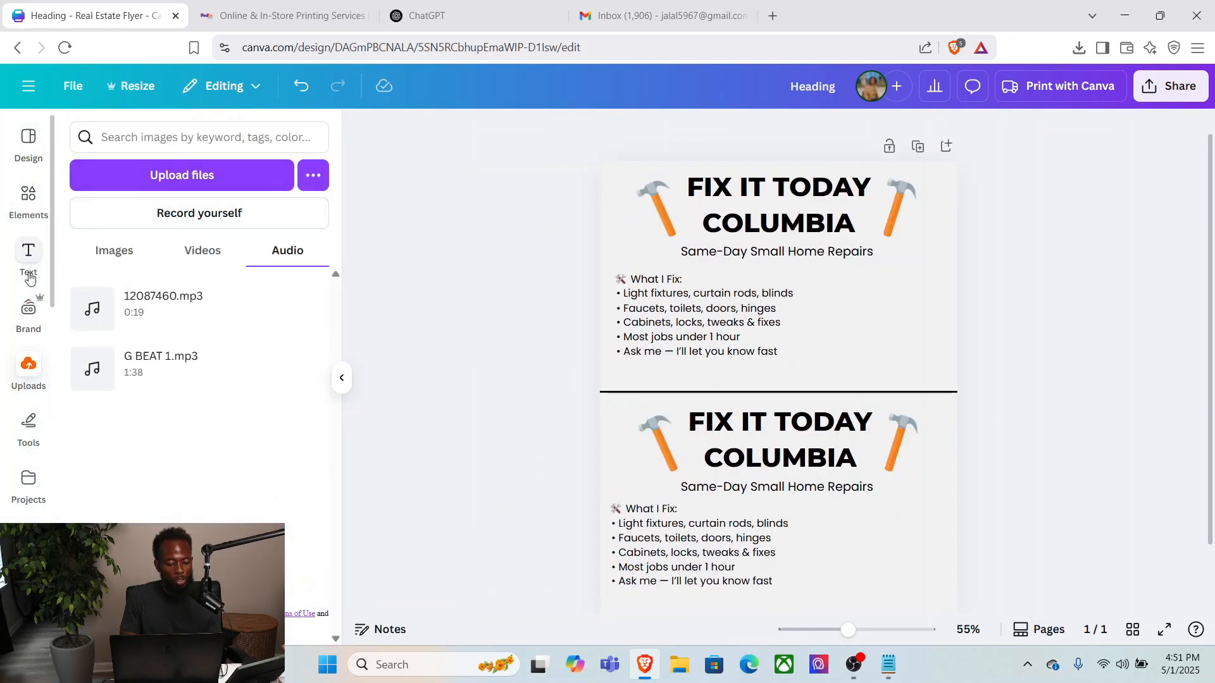
pyautogui.click(342, 379)
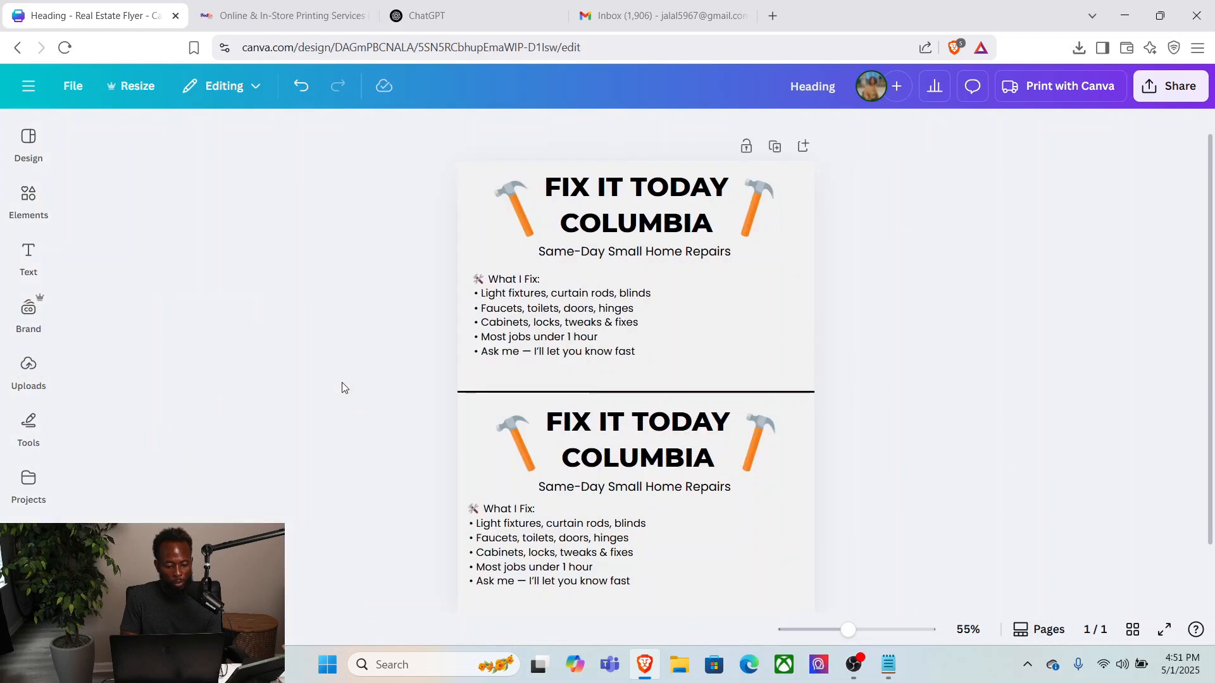
pyautogui.click(29, 374)
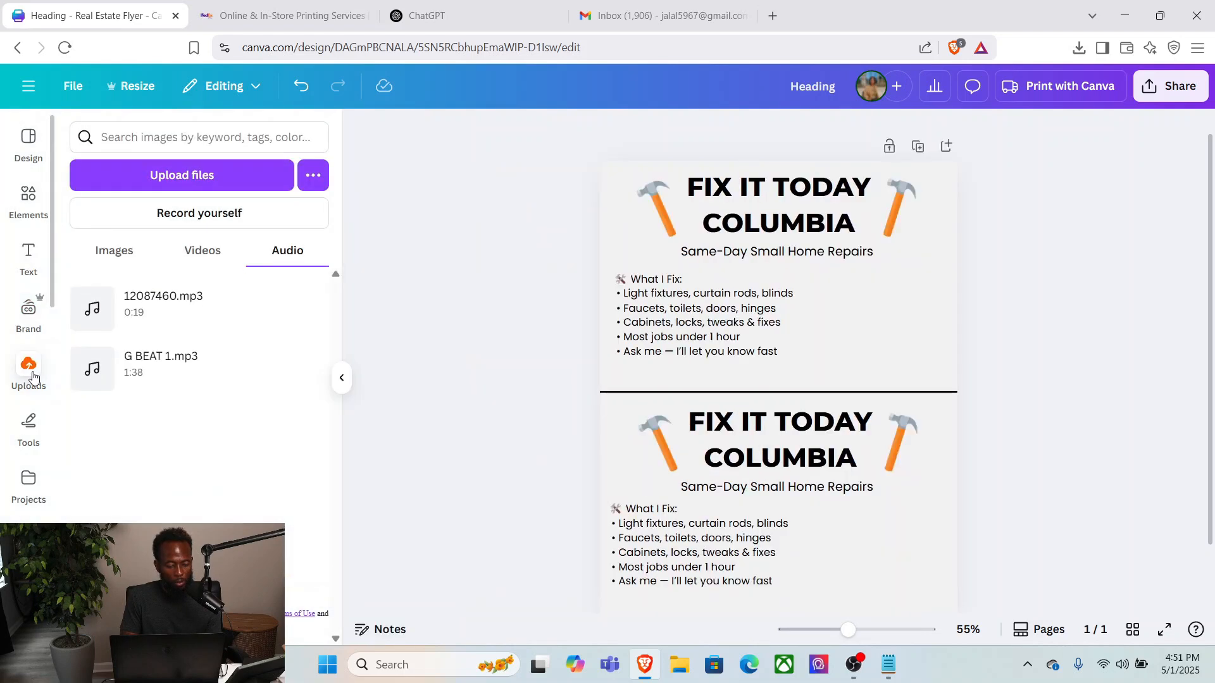
pyautogui.click(124, 263)
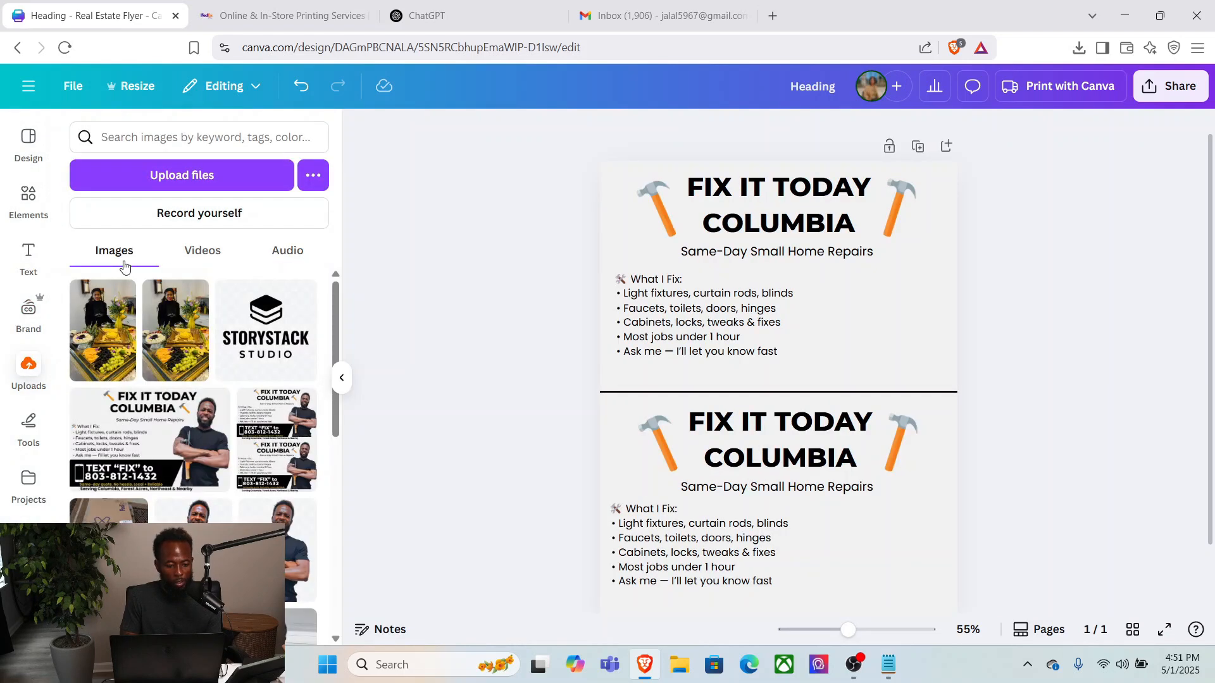
pyautogui.click(184, 174)
pyautogui.click(183, 165)
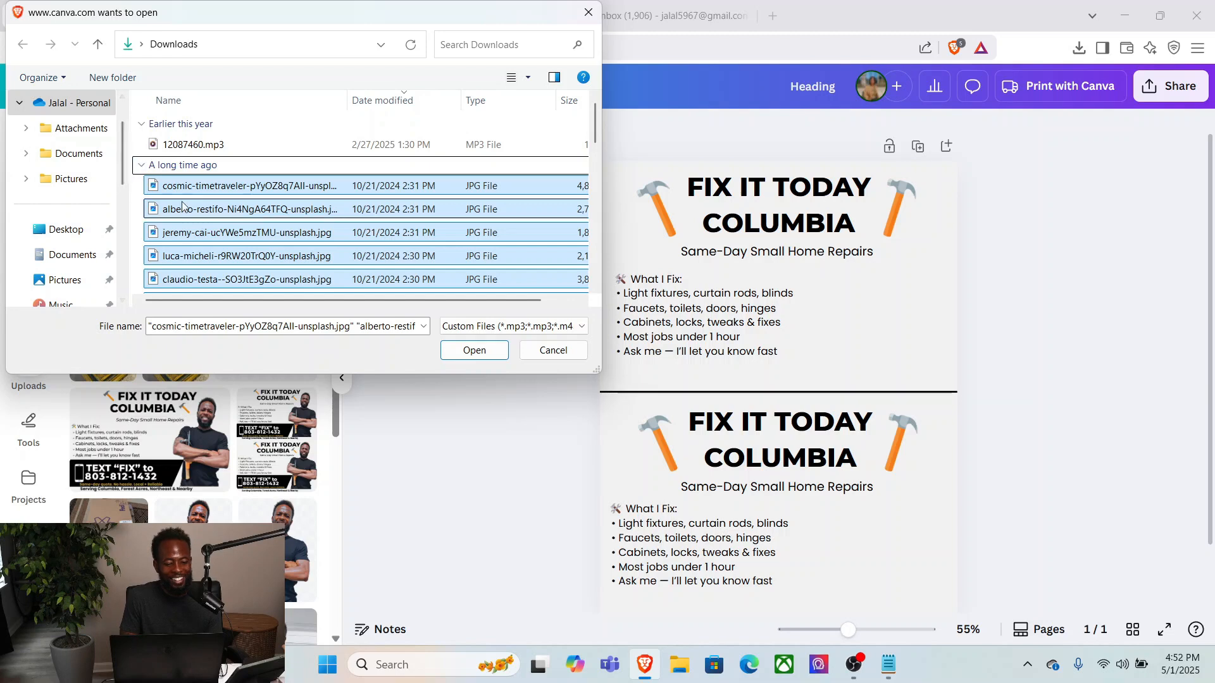
pyautogui.click(567, 356)
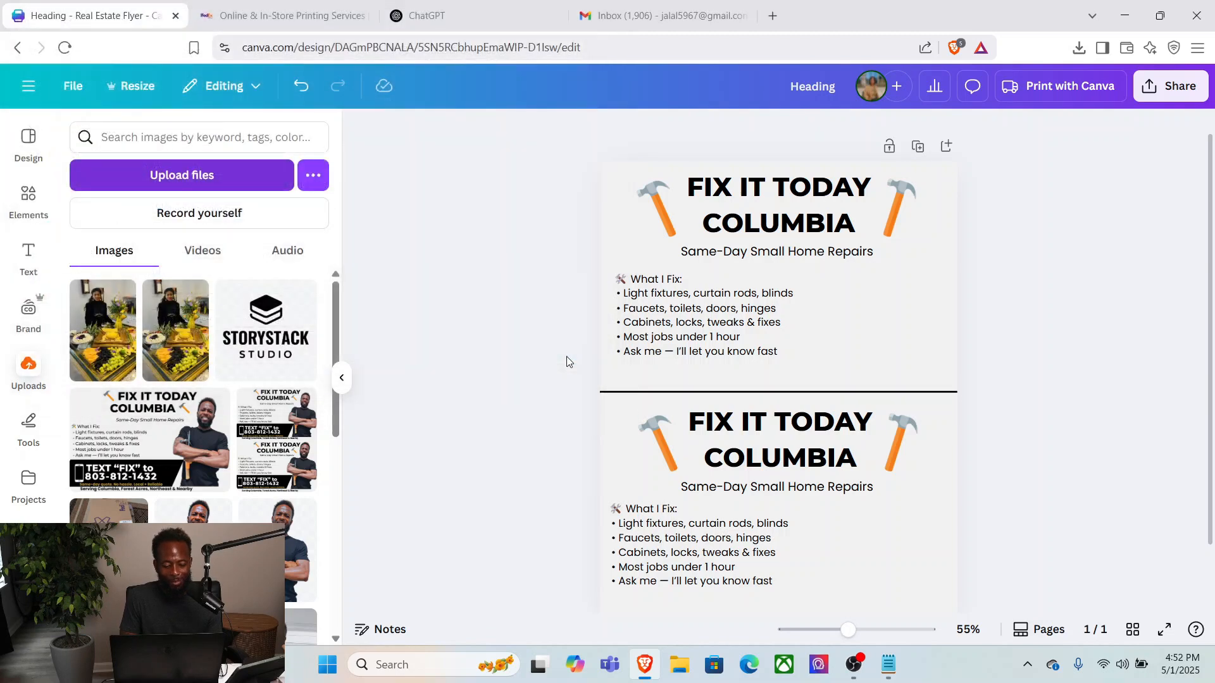
# Add the other uploaded photo of the crossed-arms handyman to the page and remove its background.
pyautogui.click(255, 516)
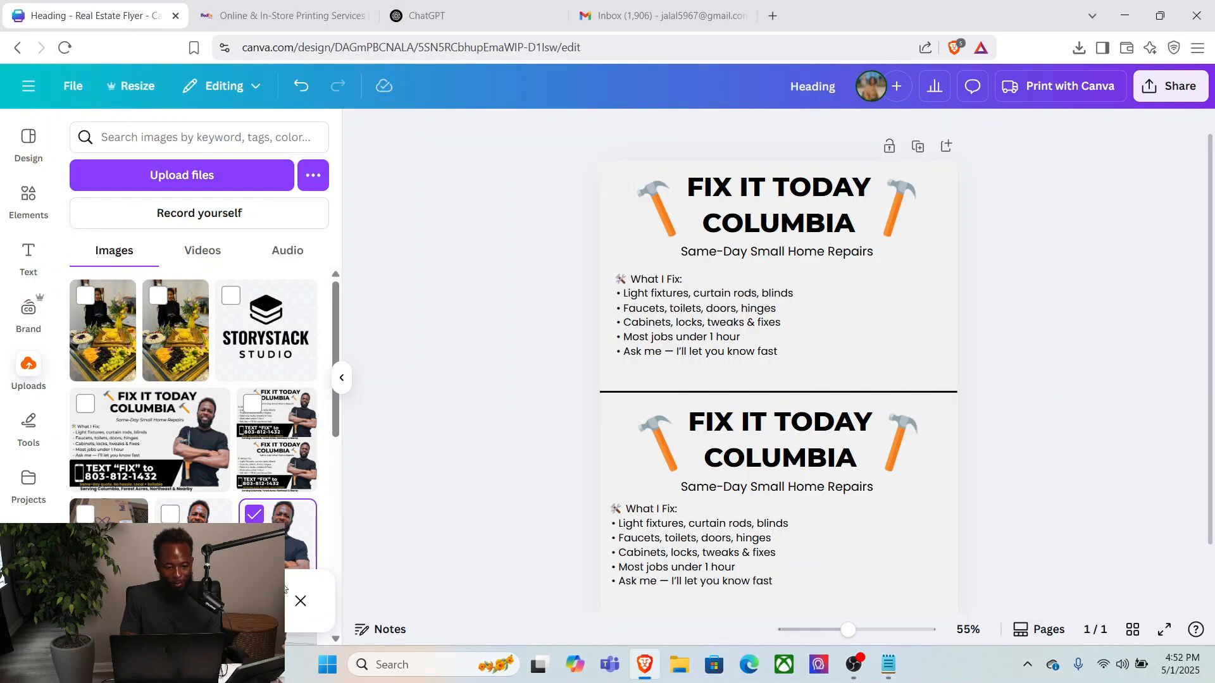
pyautogui.click(293, 554)
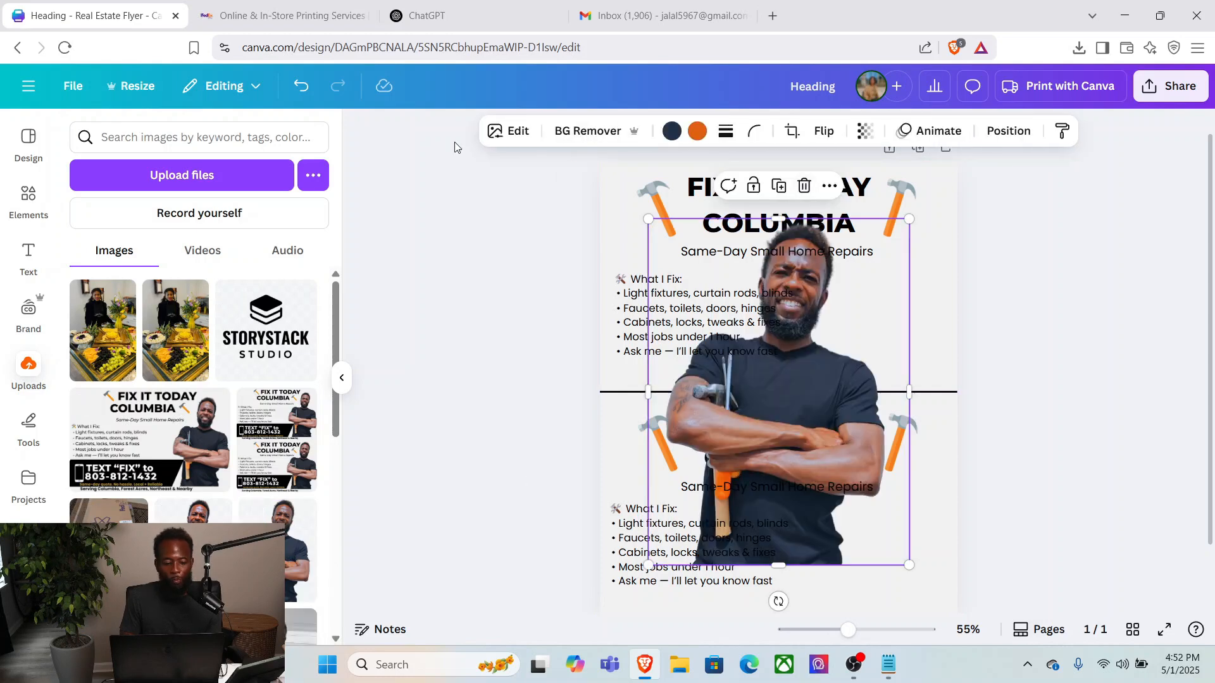
pyautogui.click(342, 377)
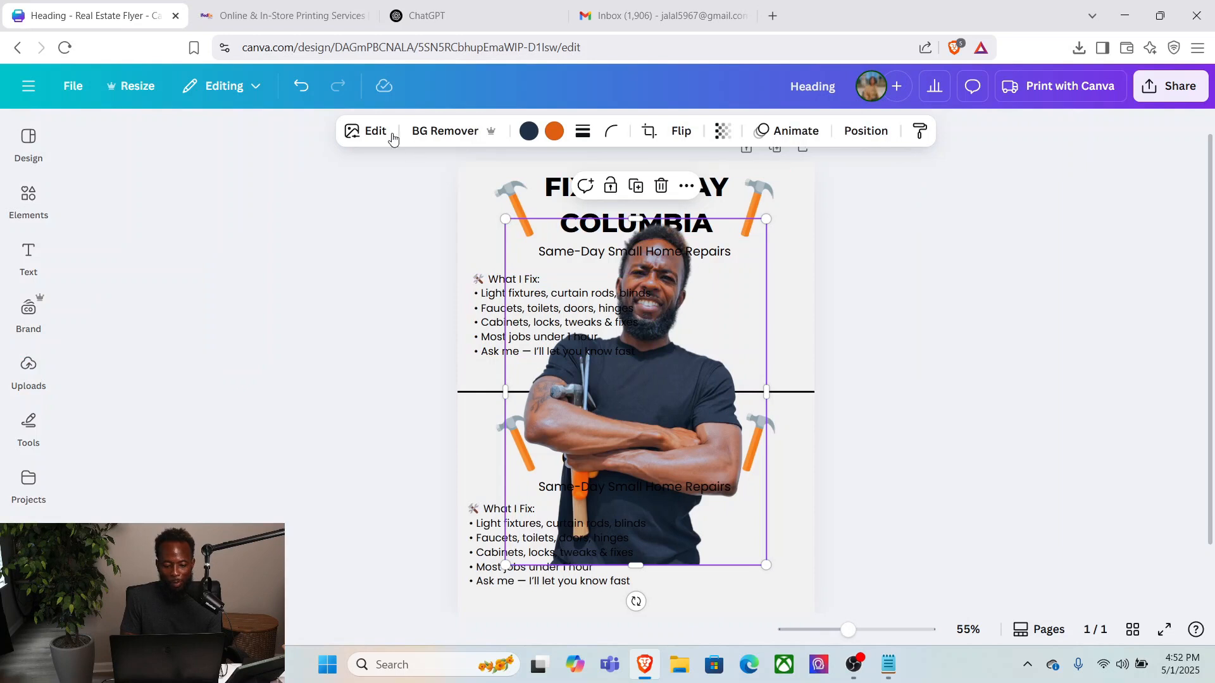
pyautogui.click(427, 132)
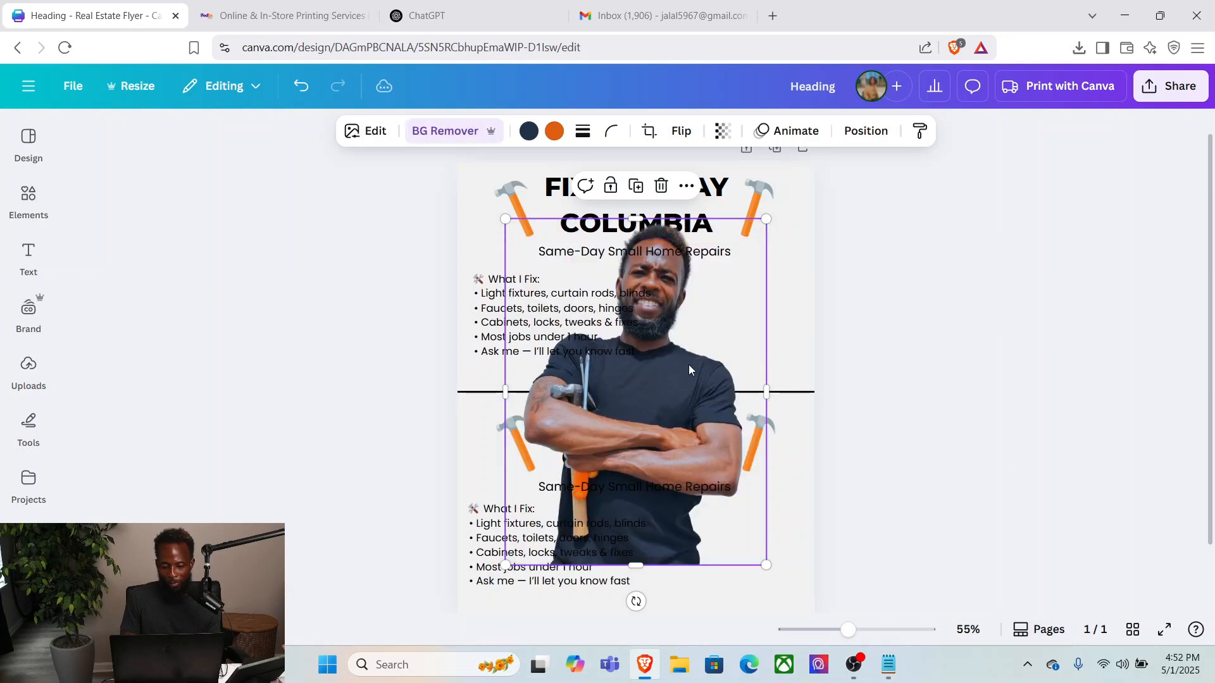
# Shrink the handyman photo to about half its size and place it beside the "What I Fix:" list, just above the divider line.
pyautogui.moveTo(689, 365); pyautogui.dragTo(745, 368)
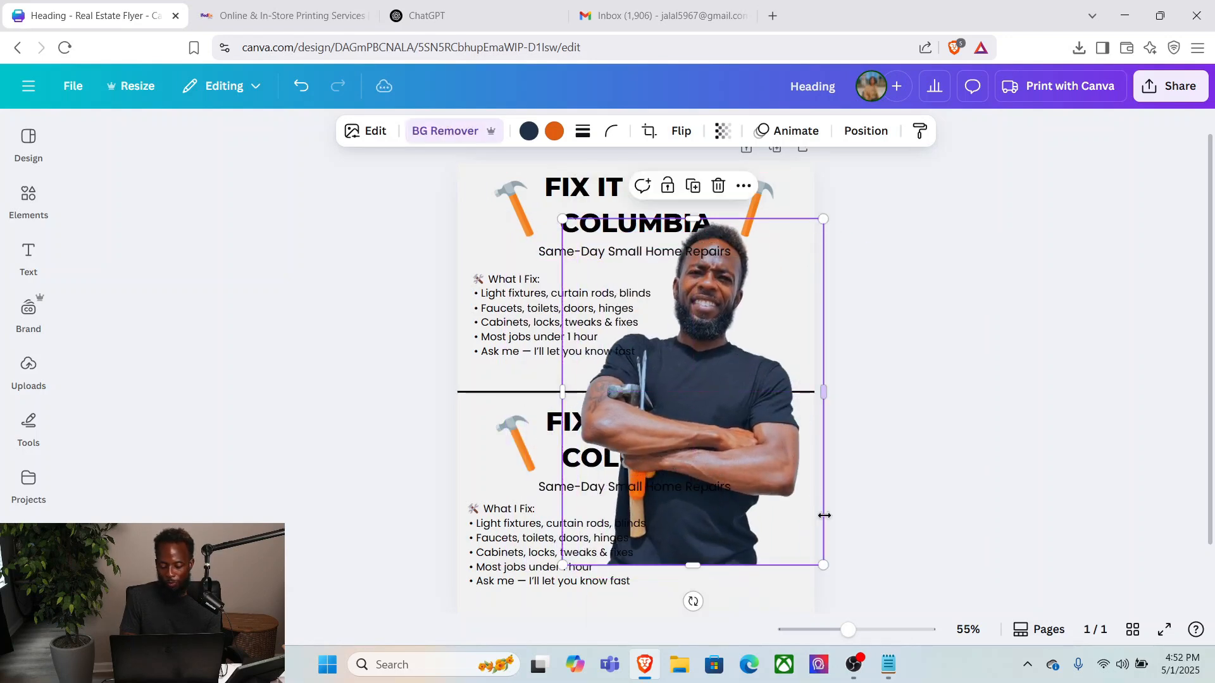
pyautogui.moveTo(823, 564); pyautogui.dragTo(672, 419)
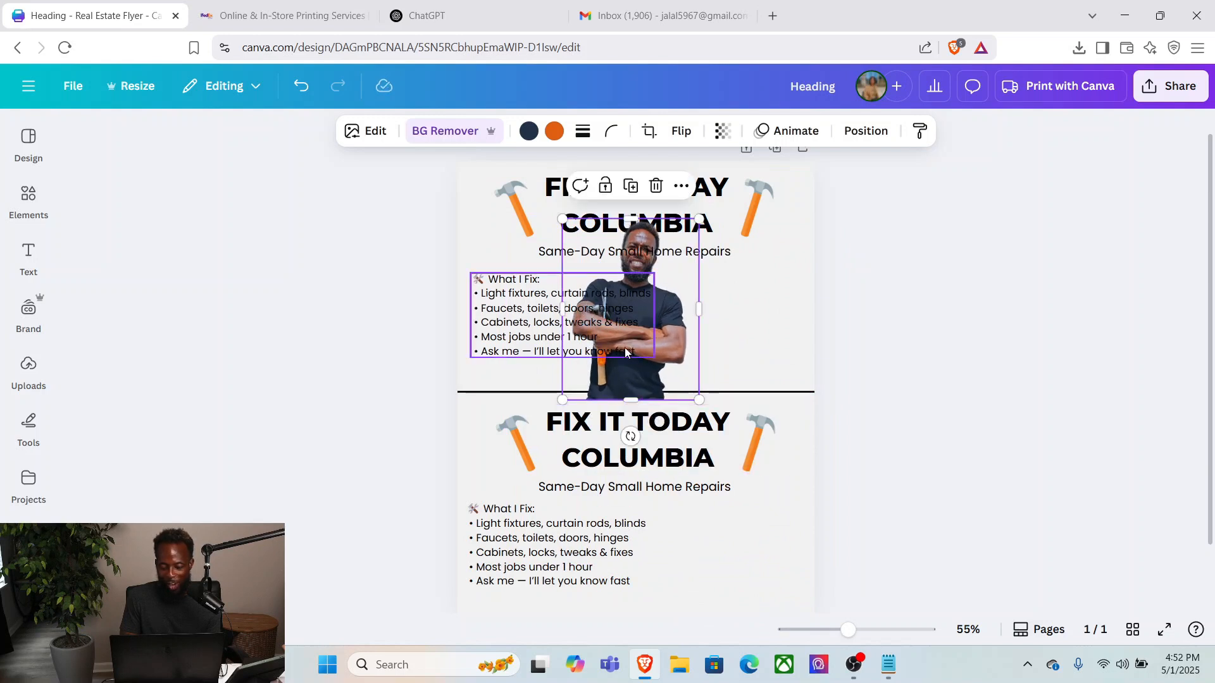
pyautogui.moveTo(625, 353); pyautogui.dragTo(741, 329)
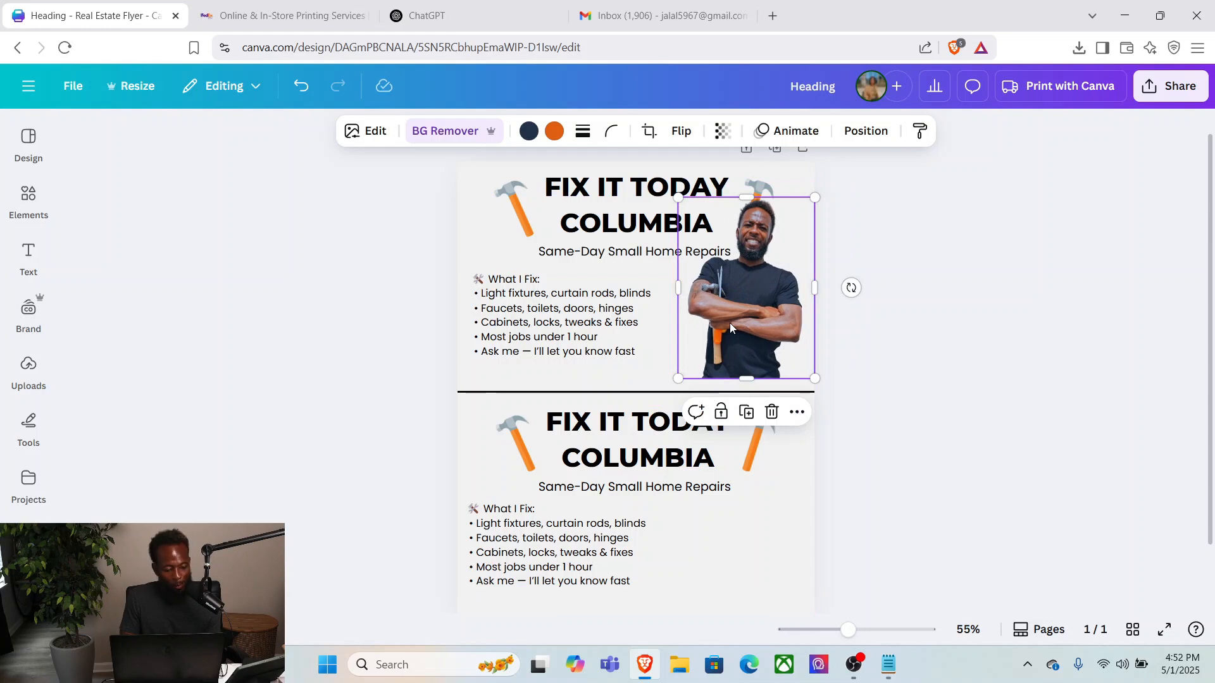
pyautogui.moveTo(719, 294); pyautogui.dragTo(724, 296)
pyautogui.click(629, 228)
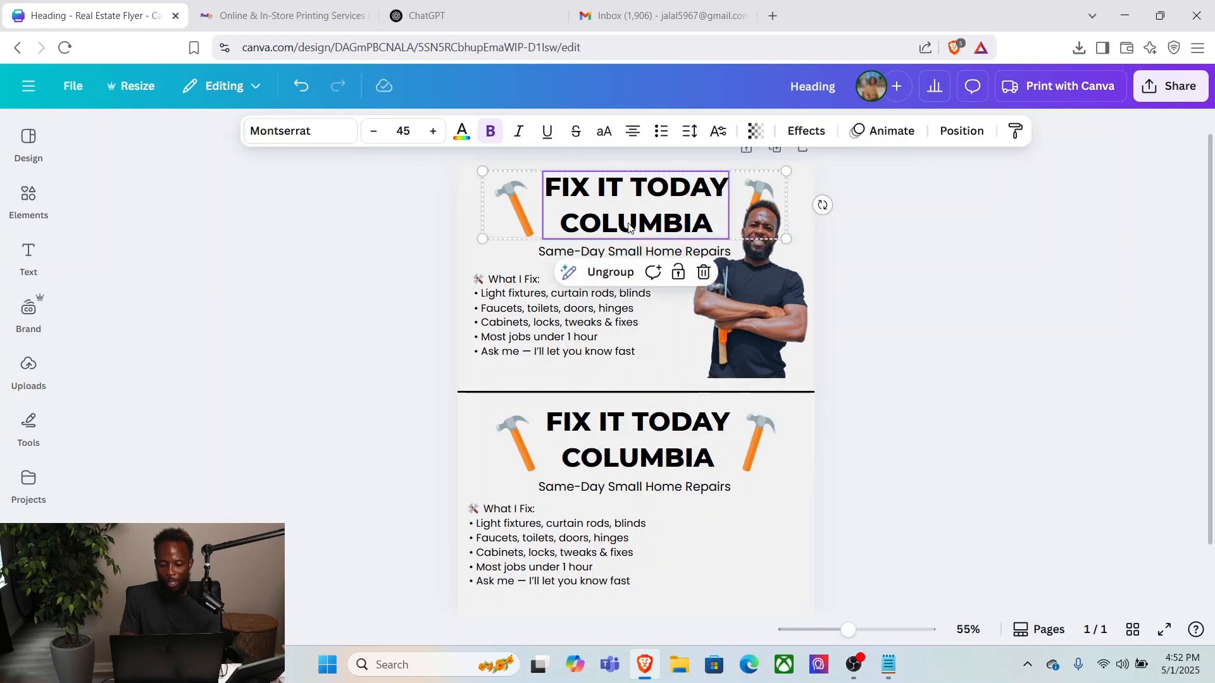
# Shrink the upper heading and hammers group to a text size of about 41 and center it horizontally on the page.
pyautogui.click(786, 239)
pyautogui.moveTo(786, 240); pyautogui.dragTo(761, 235)
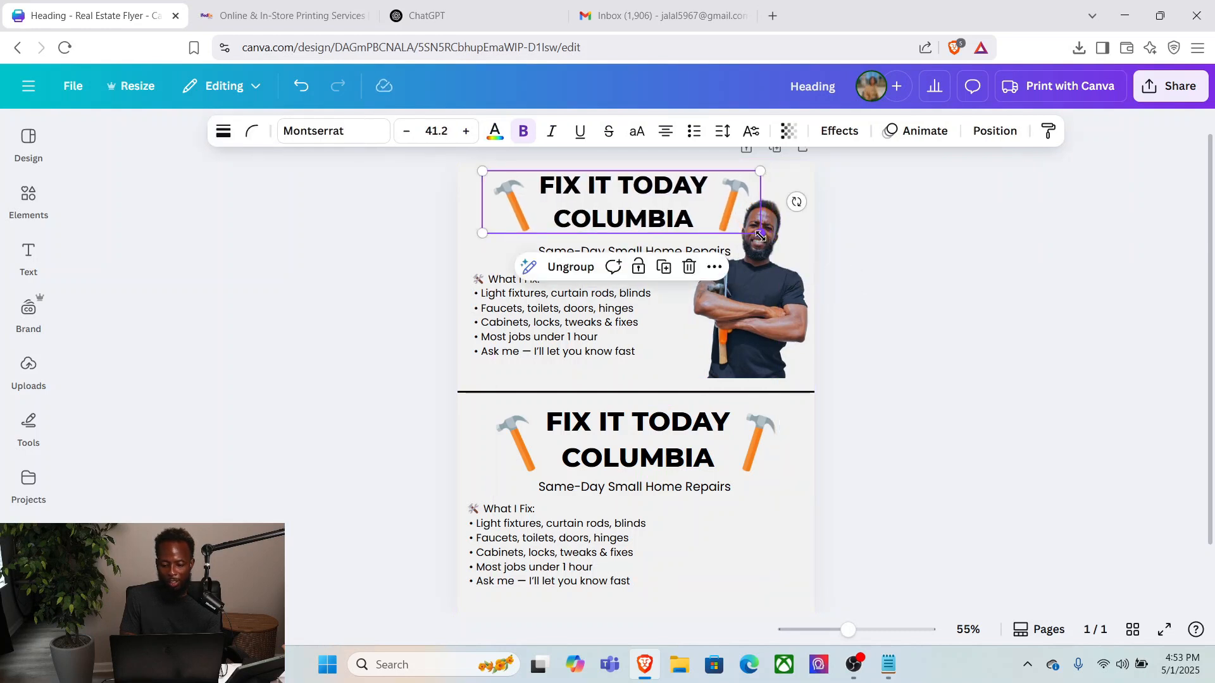
pyautogui.click(992, 133)
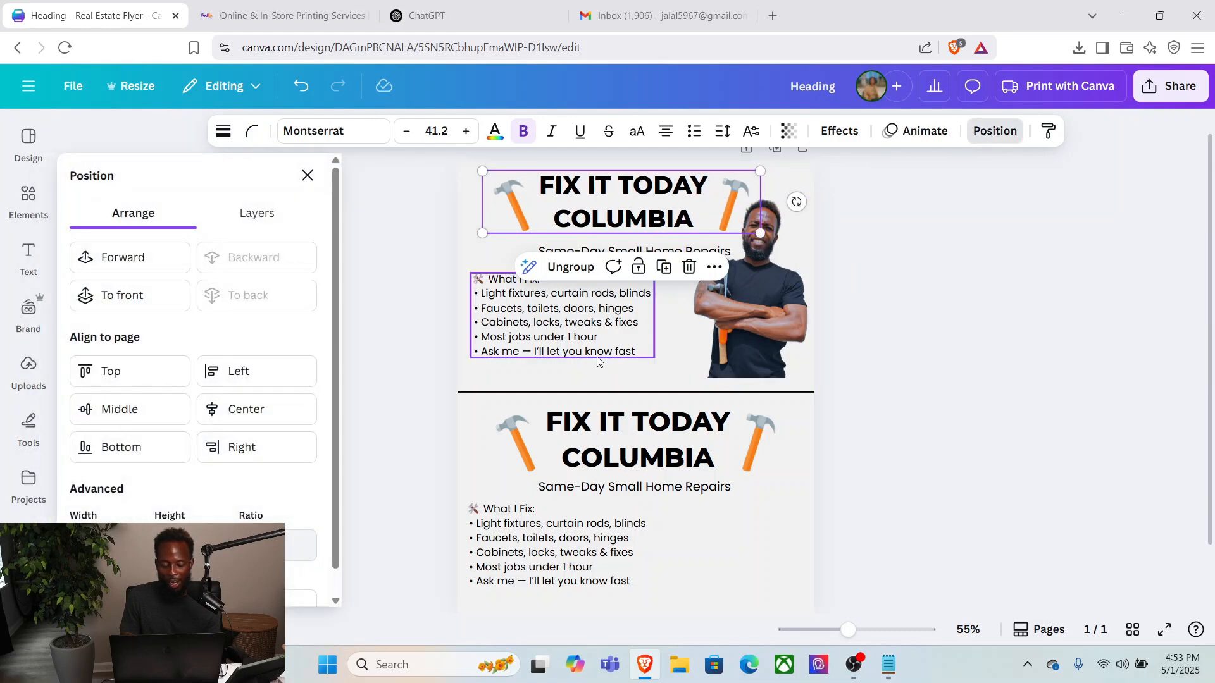
pyautogui.click(247, 411)
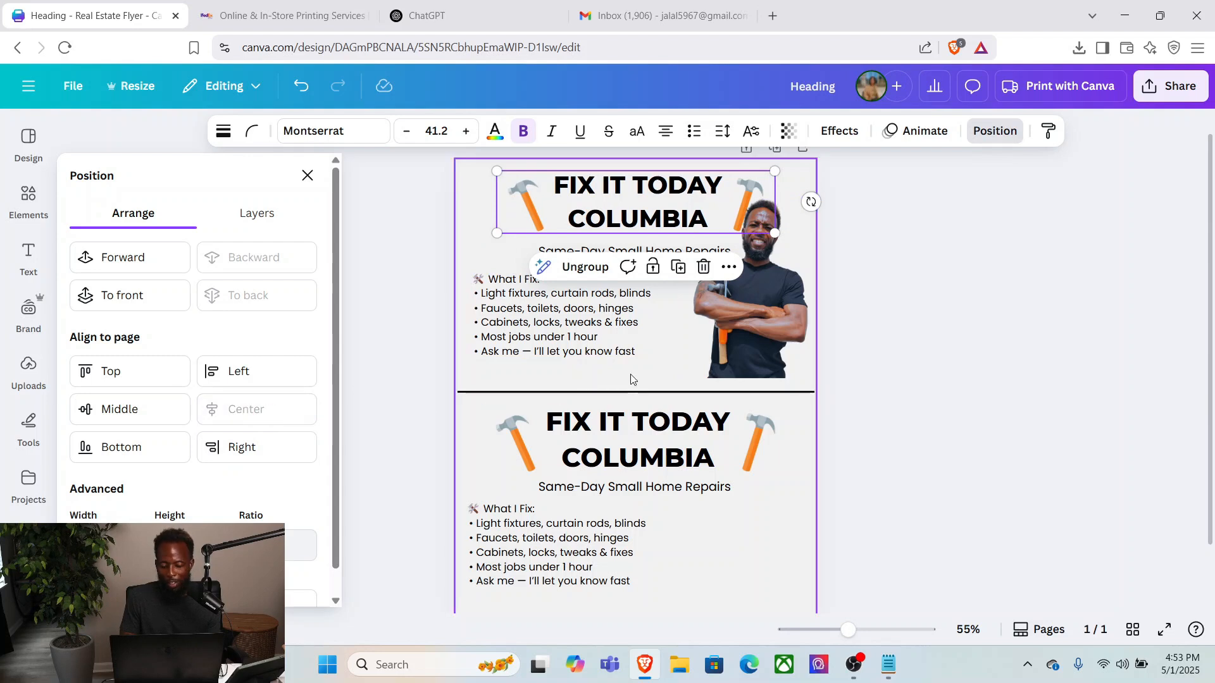
# Move the upper handyman photo down slightly so it sits closer to the divider line.
pyautogui.click(753, 354)
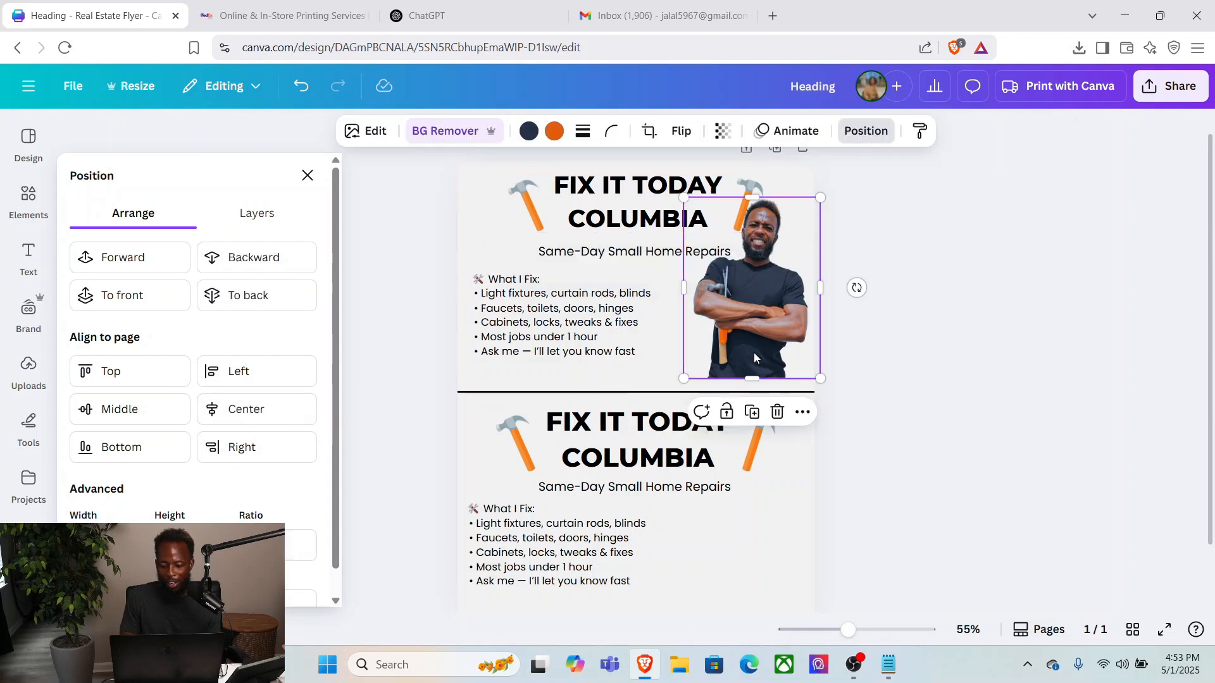
pyautogui.moveTo(754, 354); pyautogui.dragTo(755, 362)
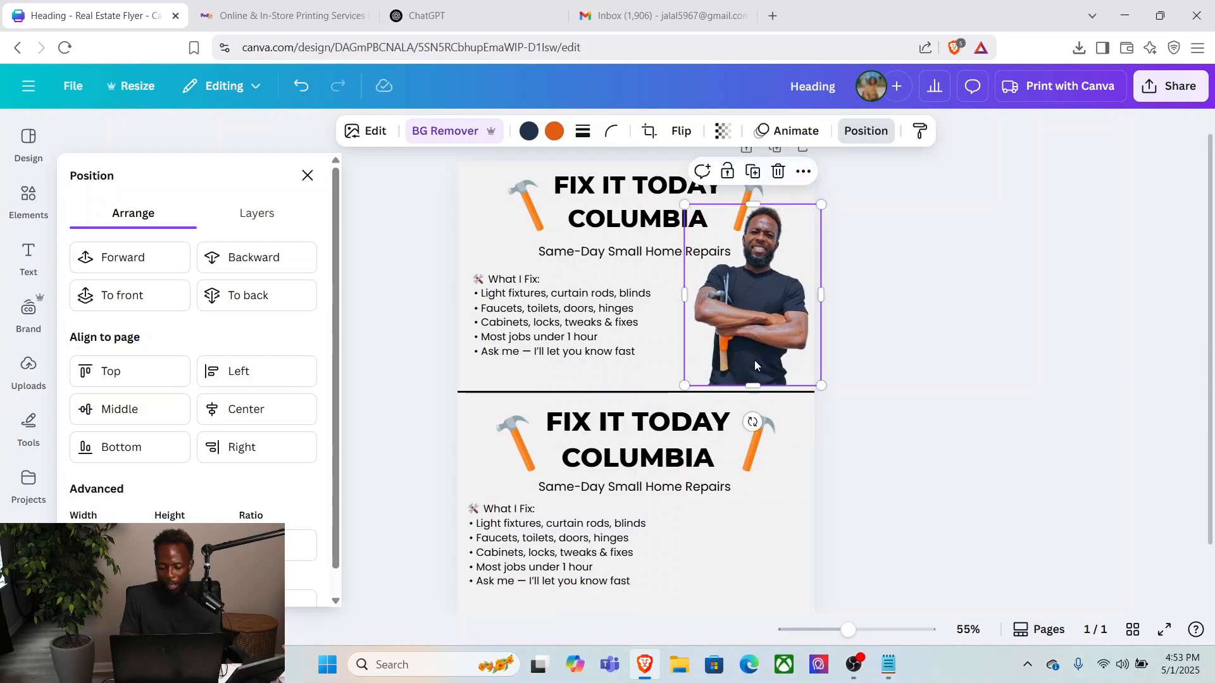
pyautogui.click(986, 307)
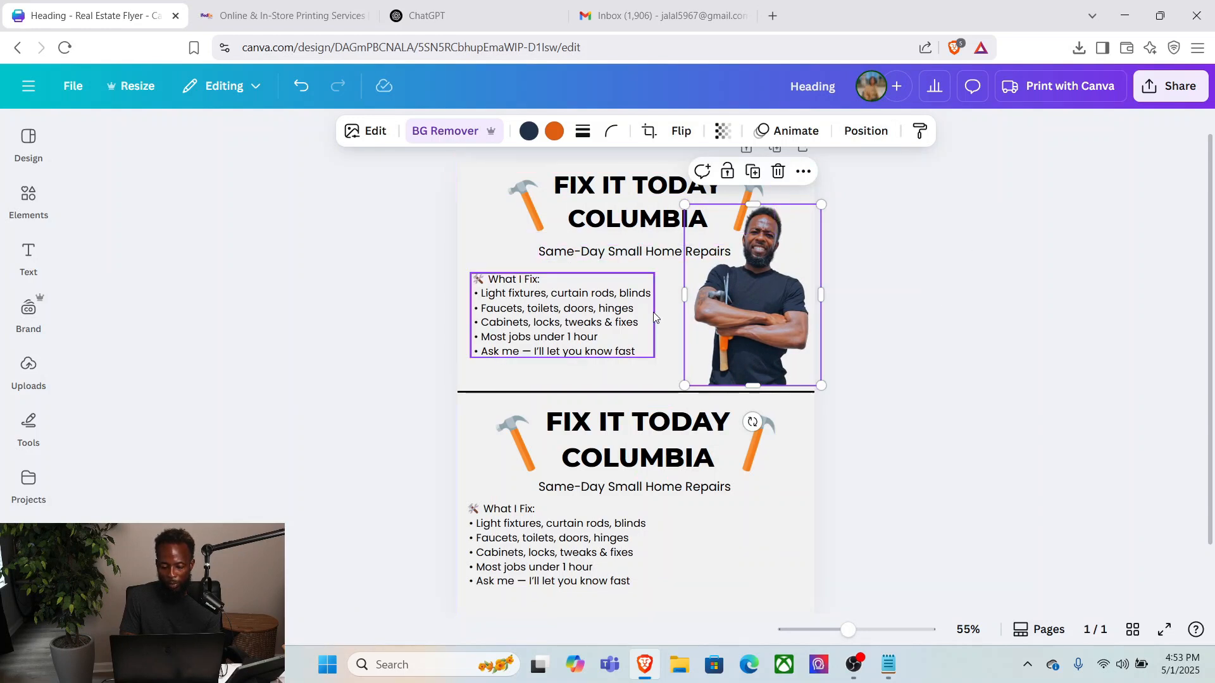
pyautogui.click(670, 300)
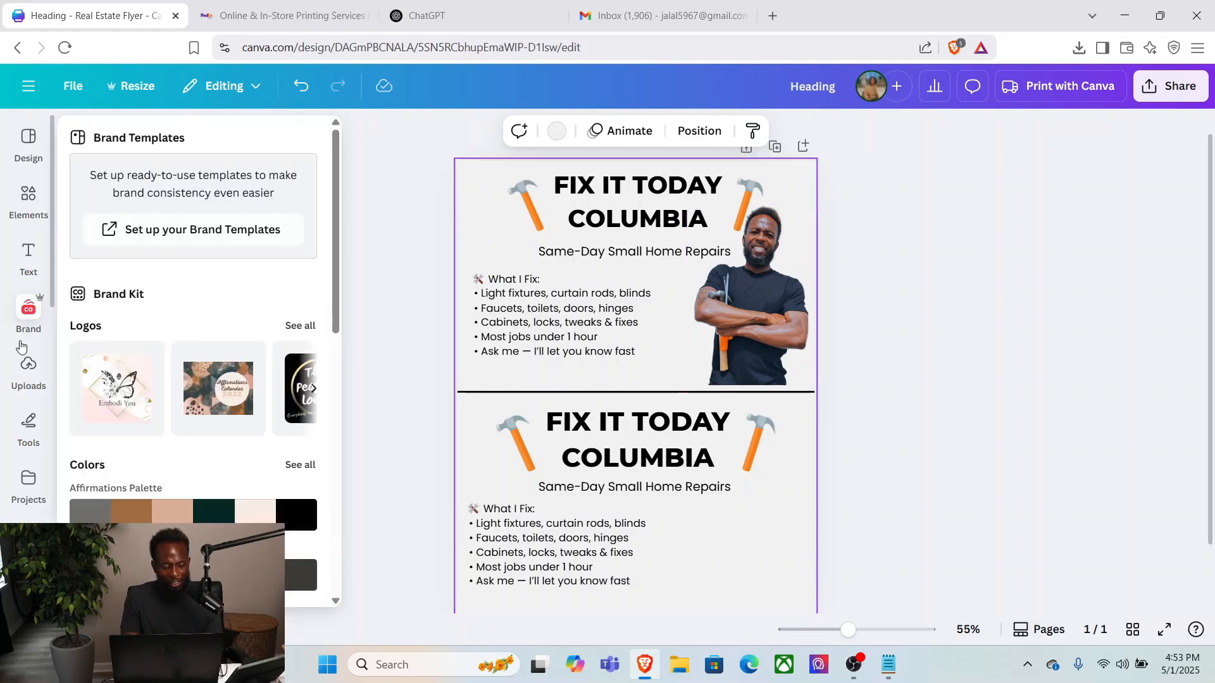
pyautogui.click(21, 383)
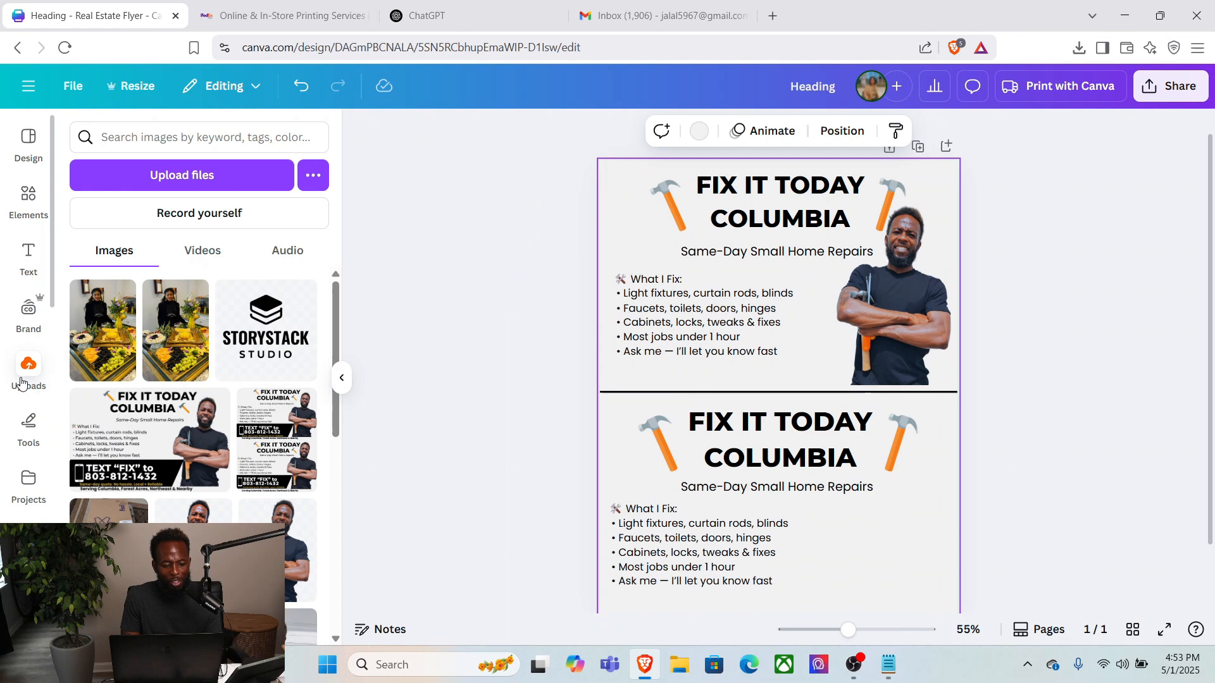
pyautogui.click(152, 180)
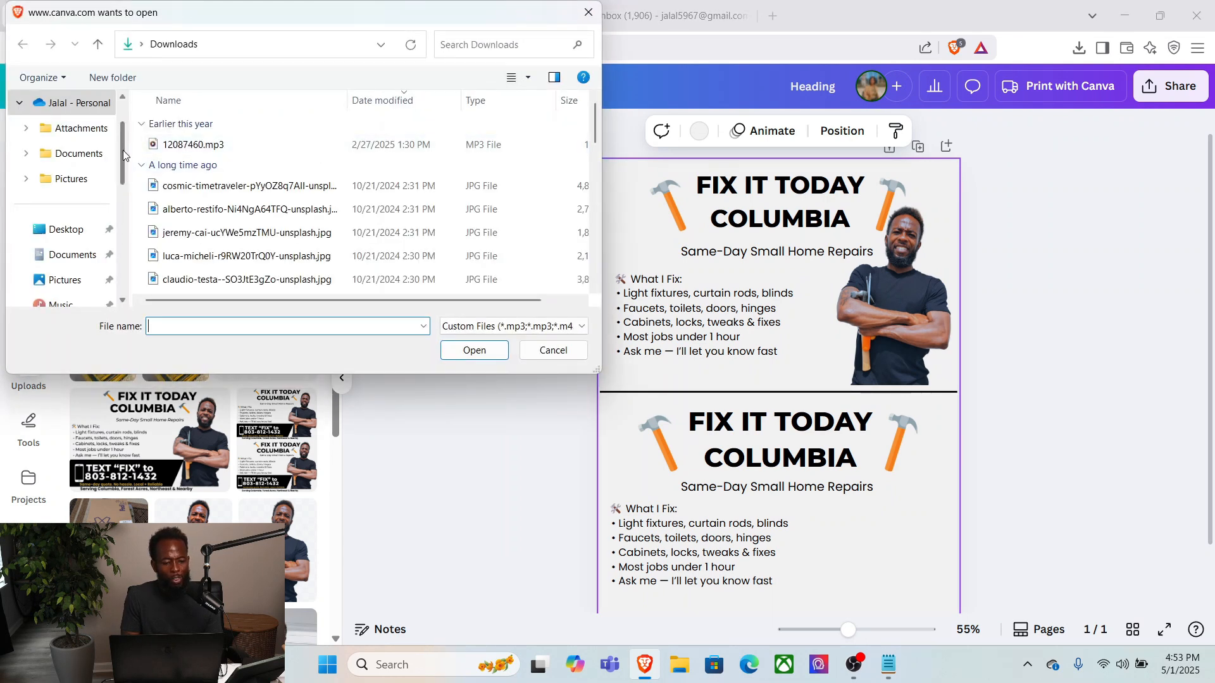
pyautogui.scroll(2, 123, 150)
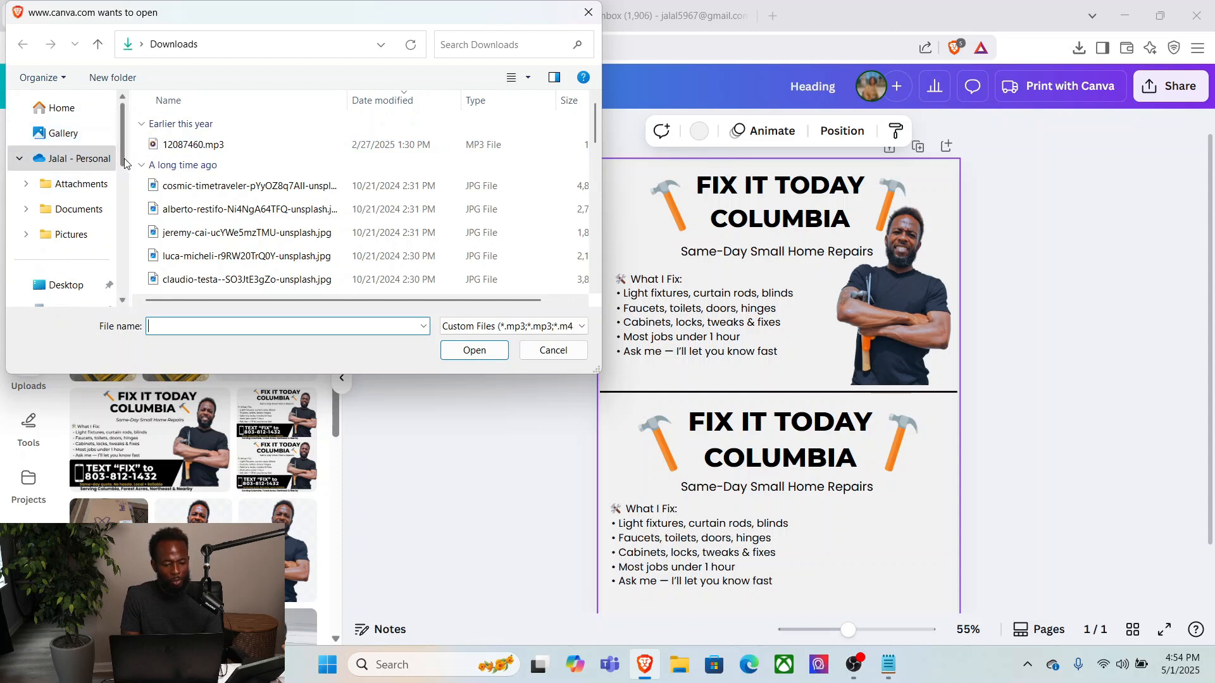
pyautogui.moveTo(124, 164); pyautogui.dragTo(125, 228)
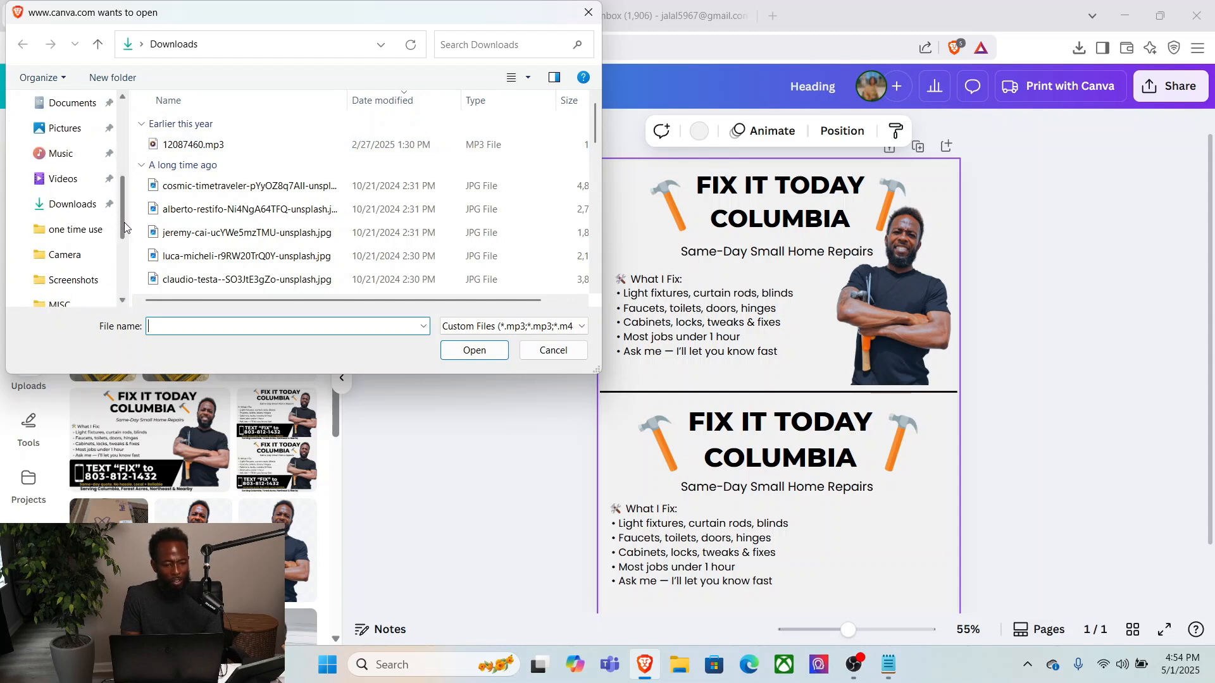
pyautogui.click(94, 204)
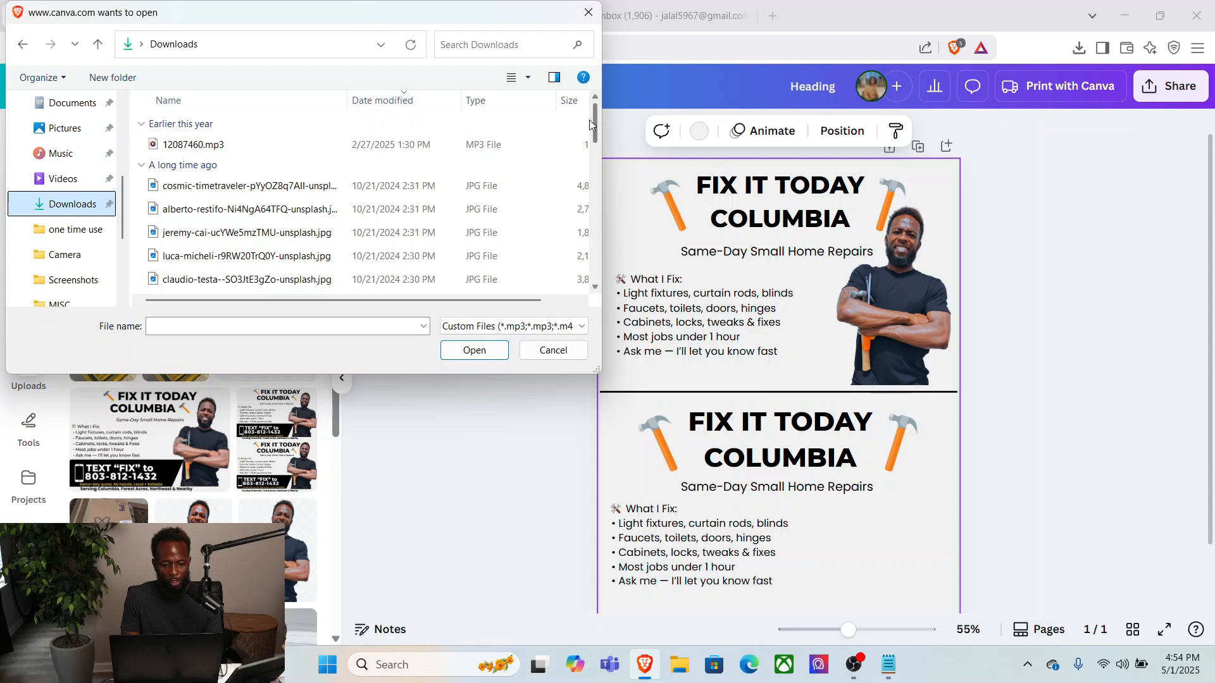
pyautogui.moveTo(589, 120)
pyautogui.mouseDown()
pyautogui.moveTo(602, 328)
pyautogui.moveTo(610, 287)
pyautogui.moveTo(590, 111)
pyautogui.mouseUp()
pyautogui.moveTo(572, 19); pyautogui.dragTo(449, 307)
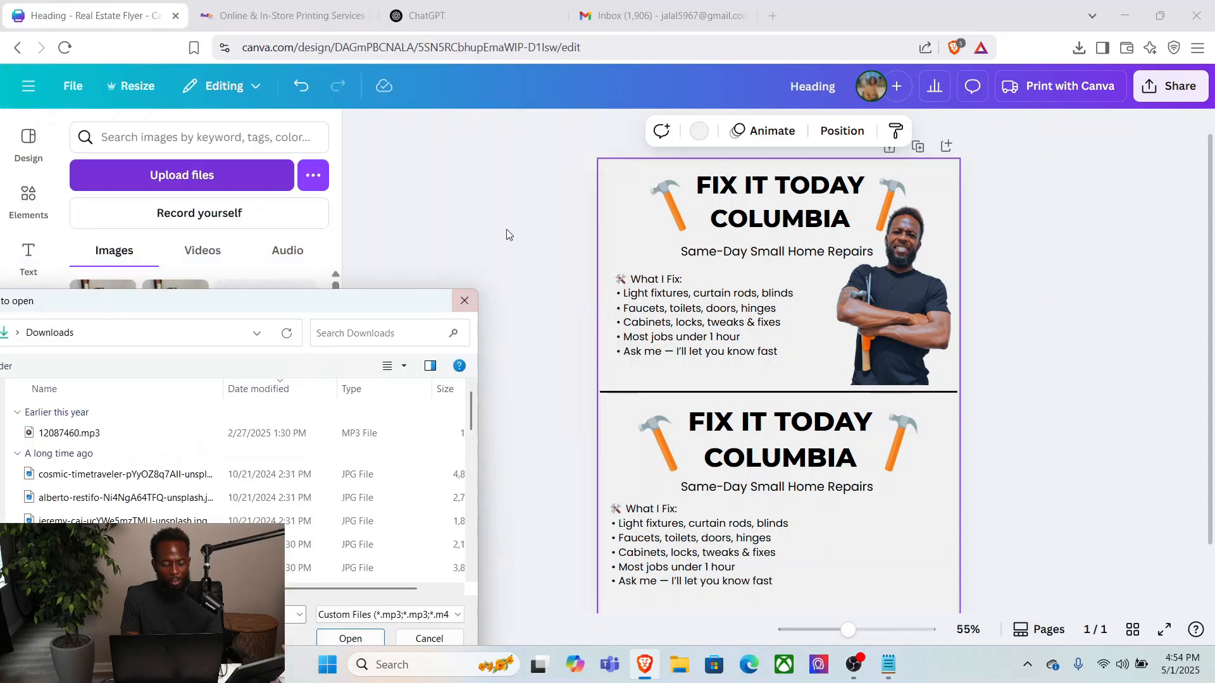
pyautogui.click(464, 301)
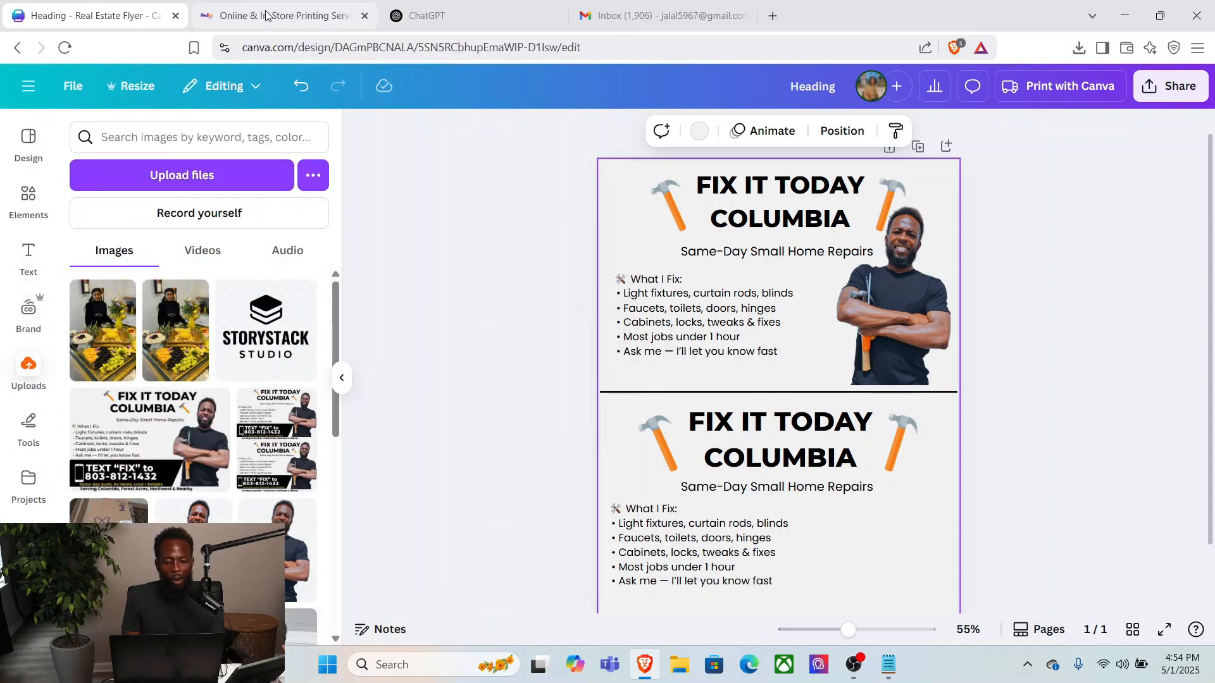
# Duplicate the handyman photo and place the copy beside the "What I Fix:" list in the lower half, aligned under the original.
pyautogui.click(908, 299)
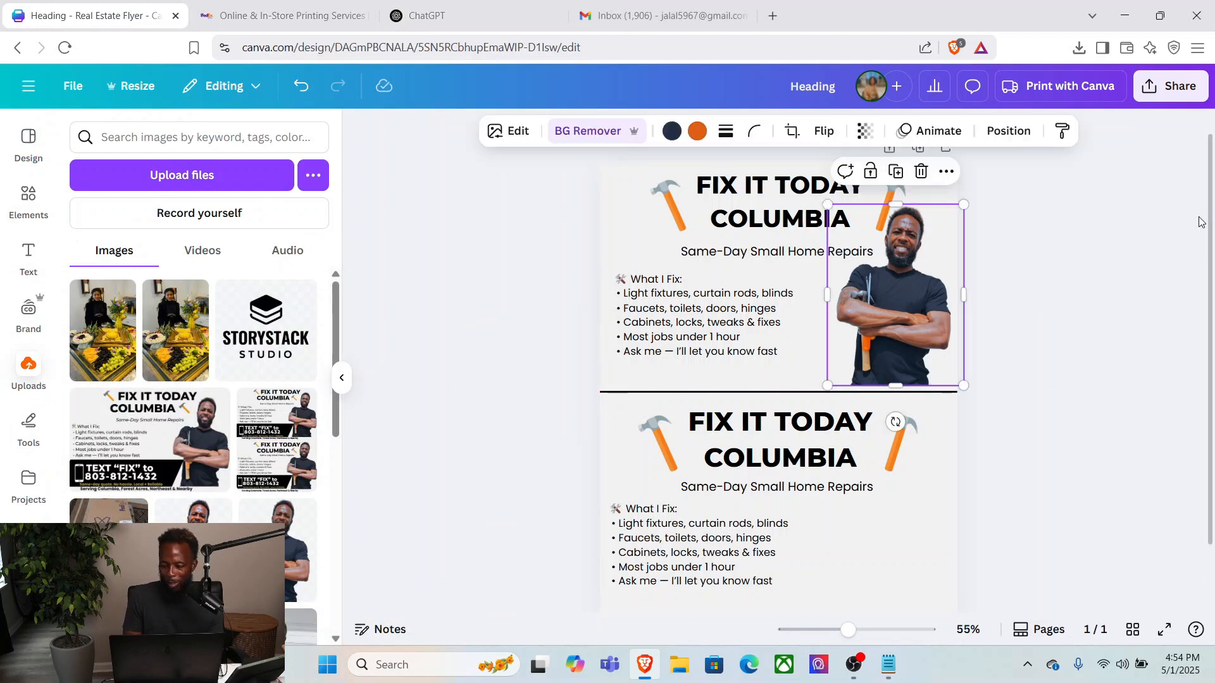
pyautogui.moveTo(1212, 243)
pyautogui.mouseDown()
pyautogui.moveTo(1211, 312)
pyautogui.moveTo(1212, 264)
pyautogui.mouseUp()
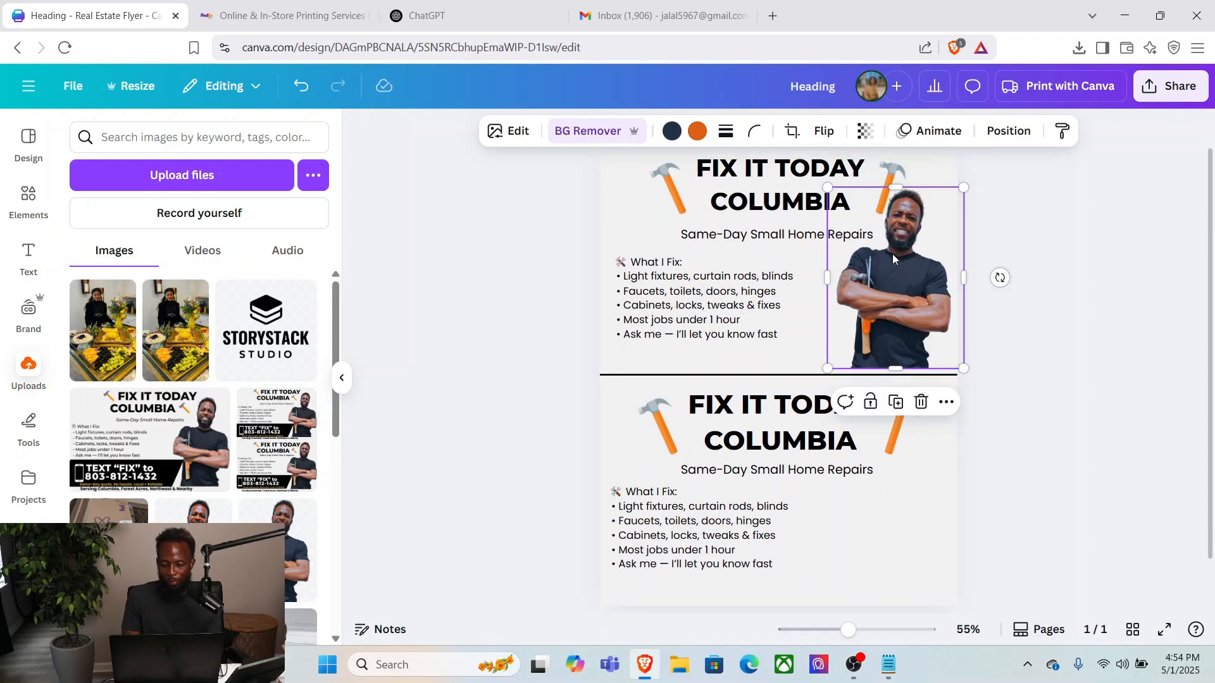
pyautogui.click(902, 406)
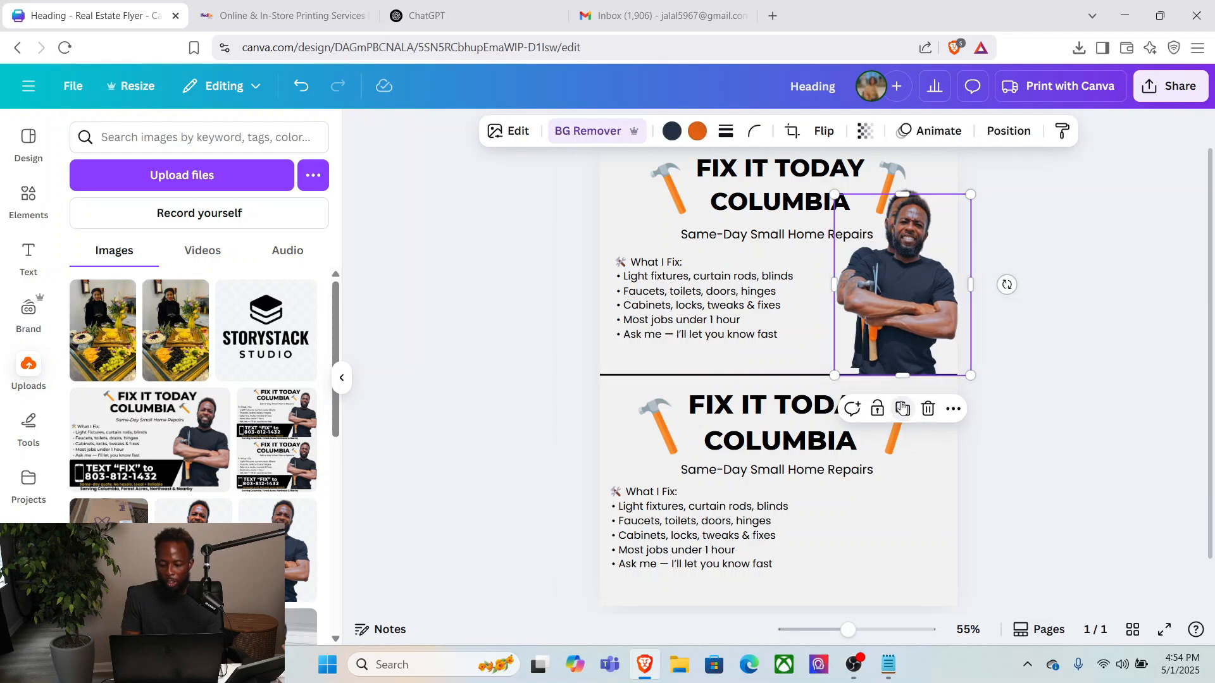
pyautogui.moveTo(895, 272); pyautogui.dragTo(887, 496)
# Shrink the lower heading and hammers group to a text size of about 40.7 and center it horizontally on the page.
pyautogui.click(777, 427)
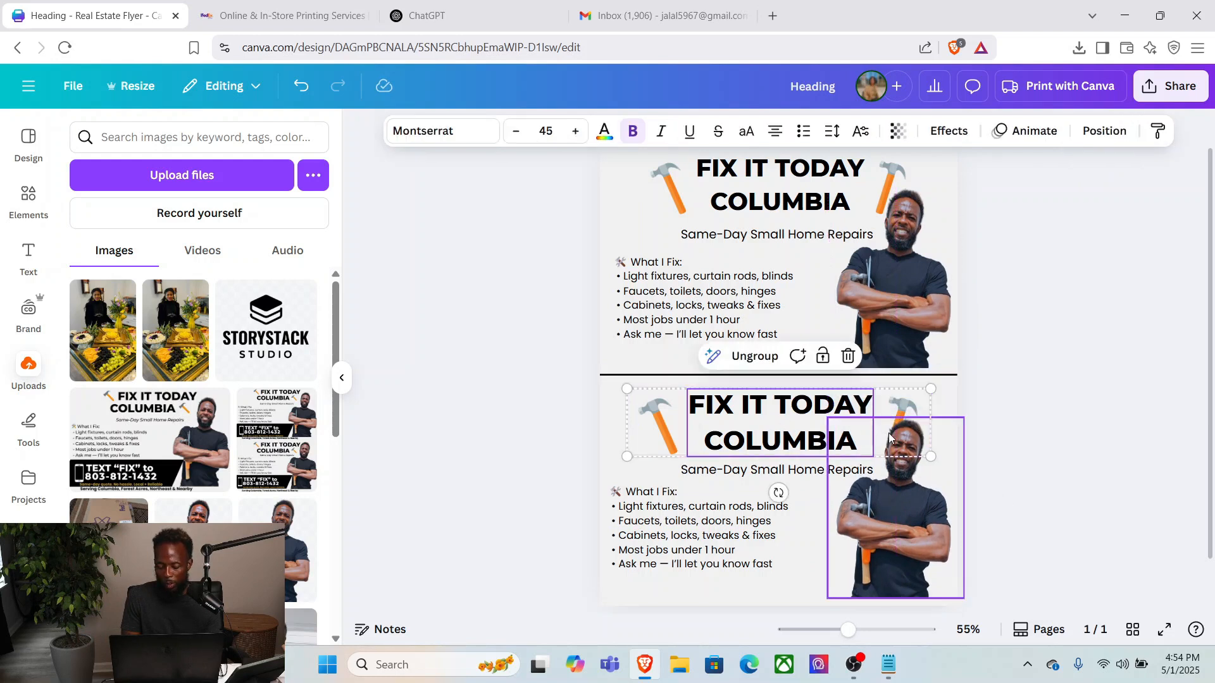
pyautogui.moveTo(930, 454); pyautogui.dragTo(915, 454)
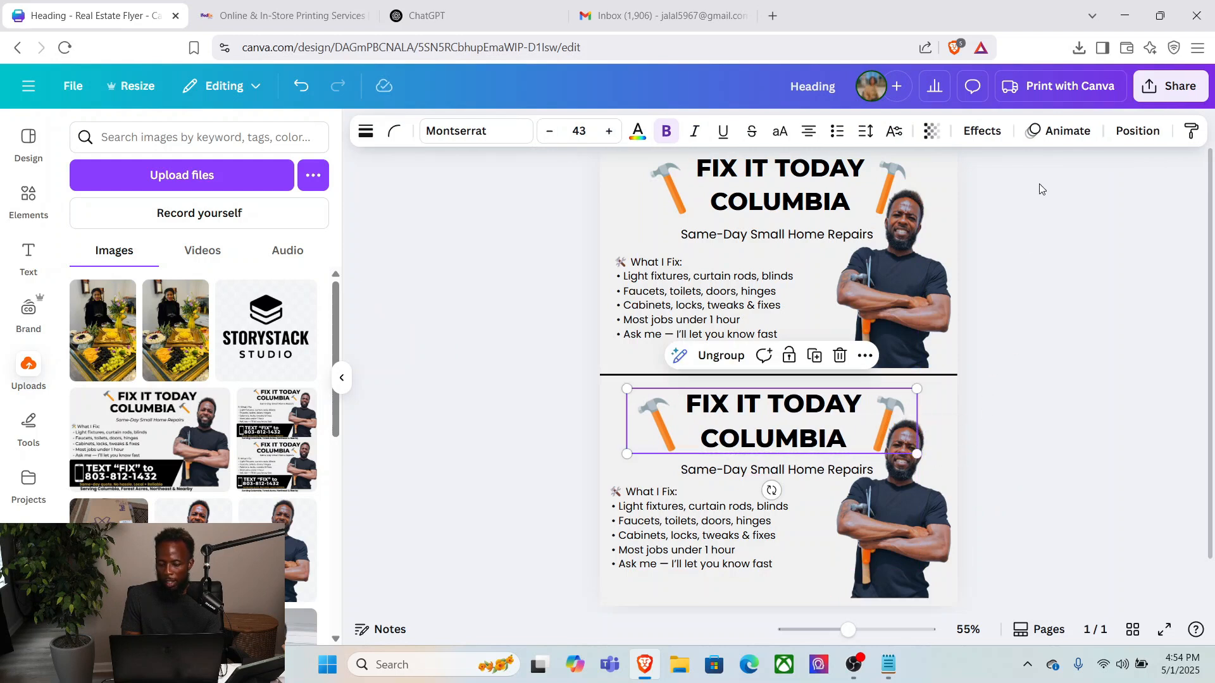
pyautogui.click(1131, 133)
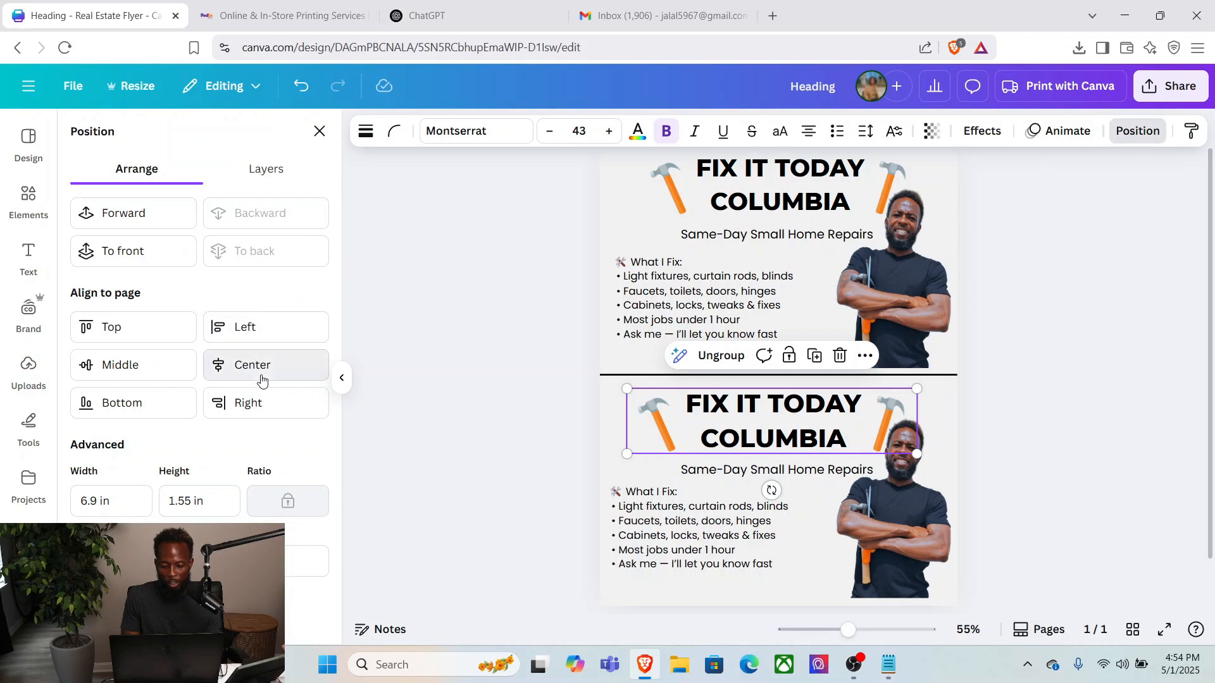
pyautogui.click(260, 372)
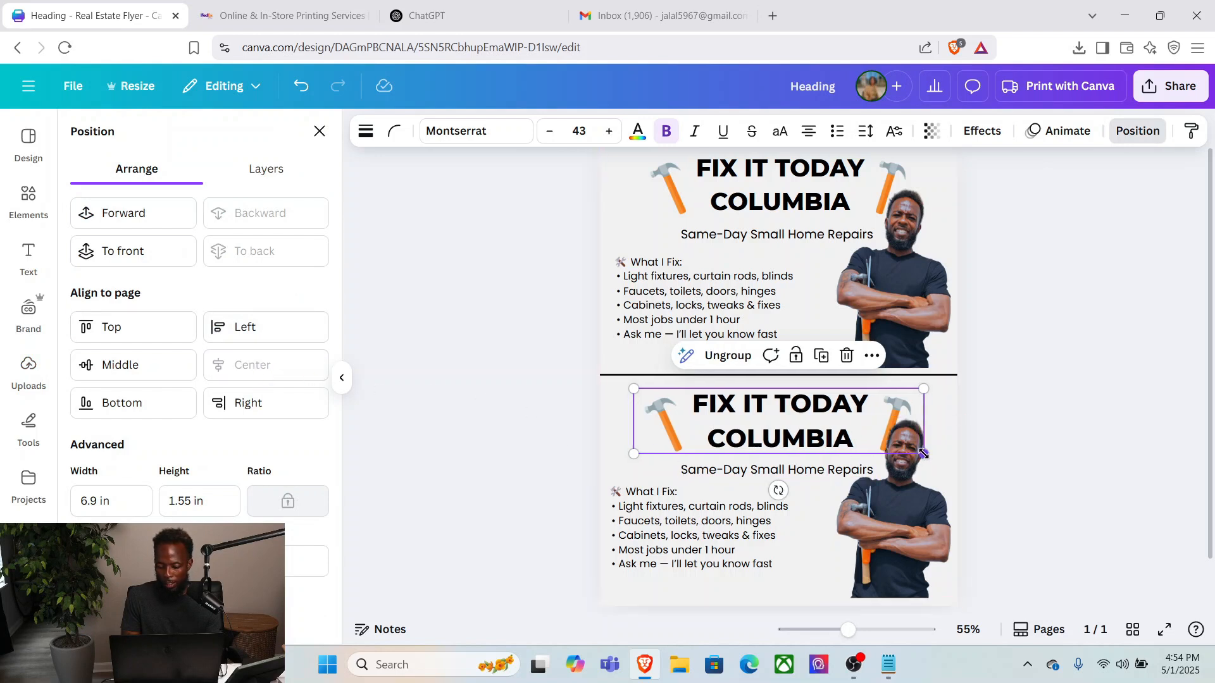
pyautogui.moveTo(924, 453); pyautogui.dragTo(917, 452)
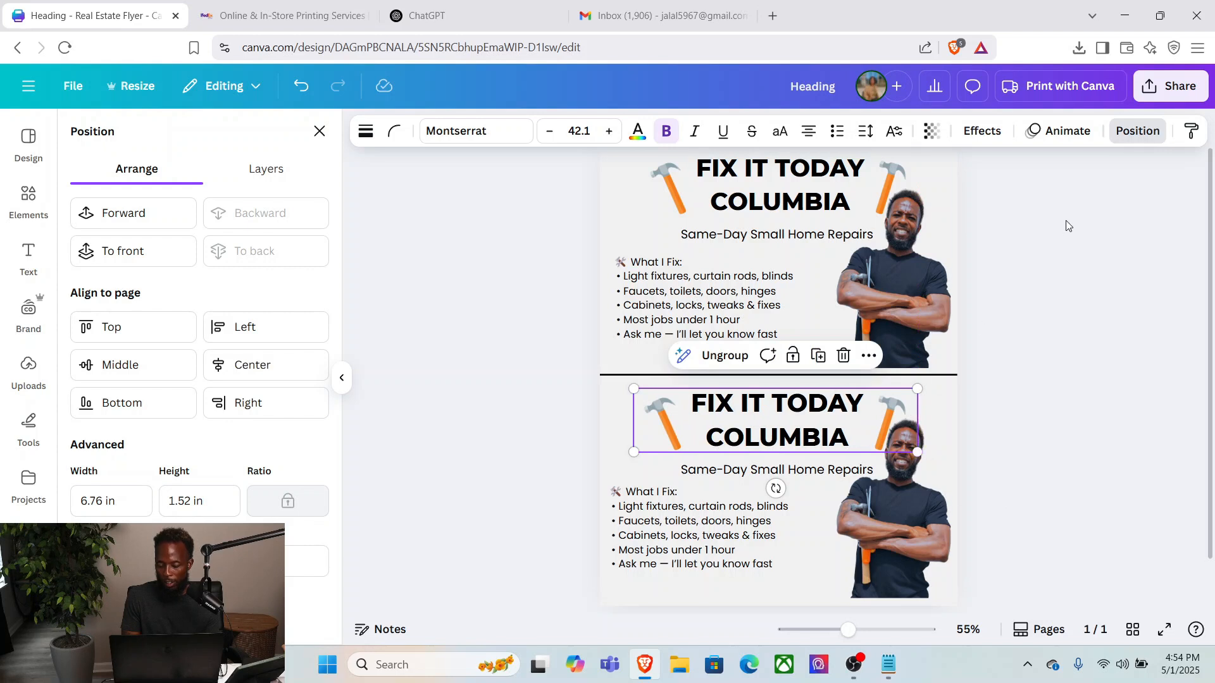
pyautogui.click(249, 367)
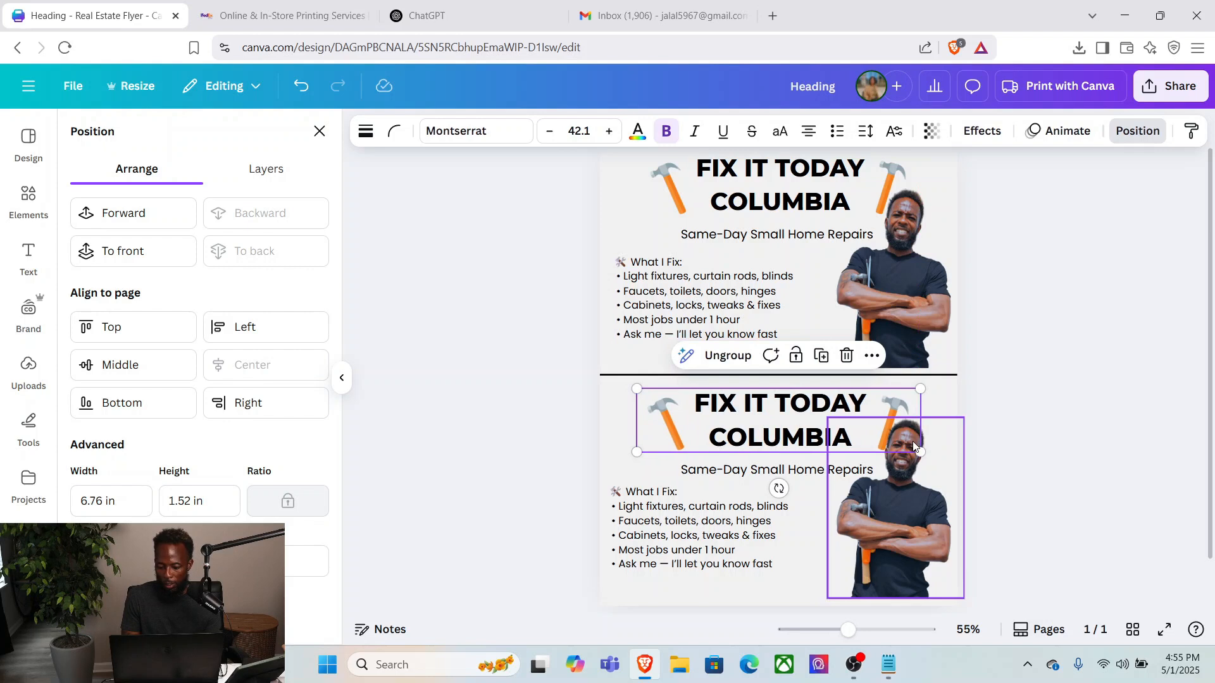
pyautogui.moveTo(923, 450); pyautogui.dragTo(910, 450)
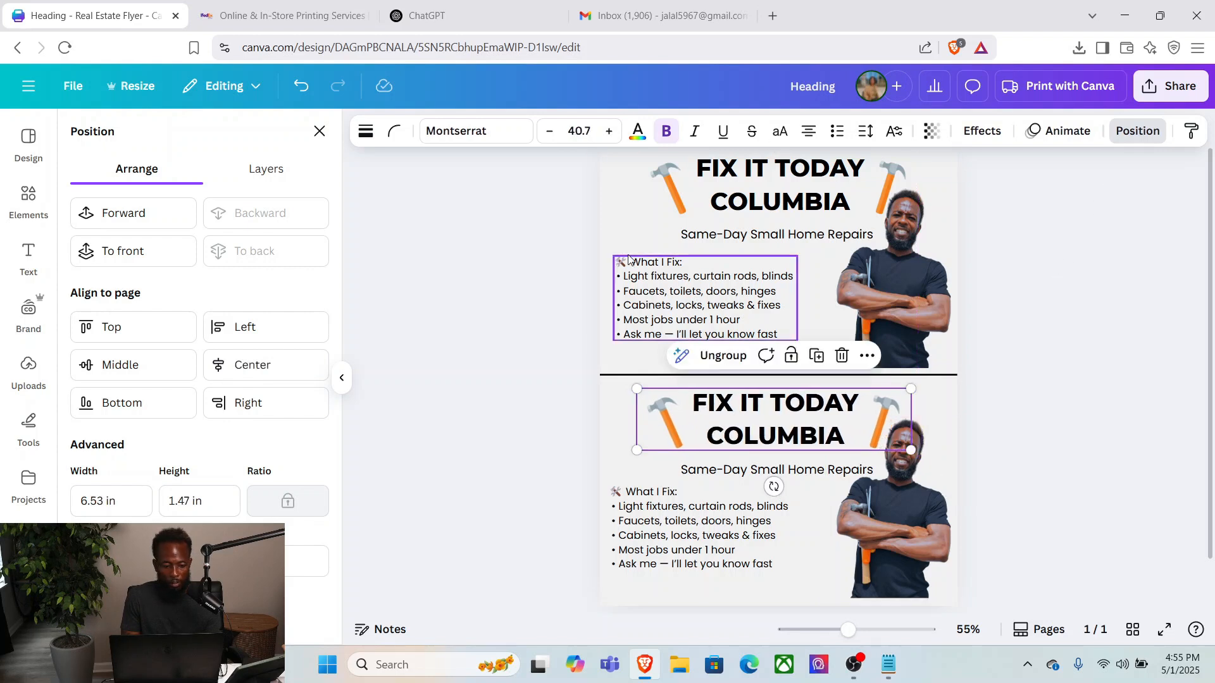
pyautogui.click(282, 365)
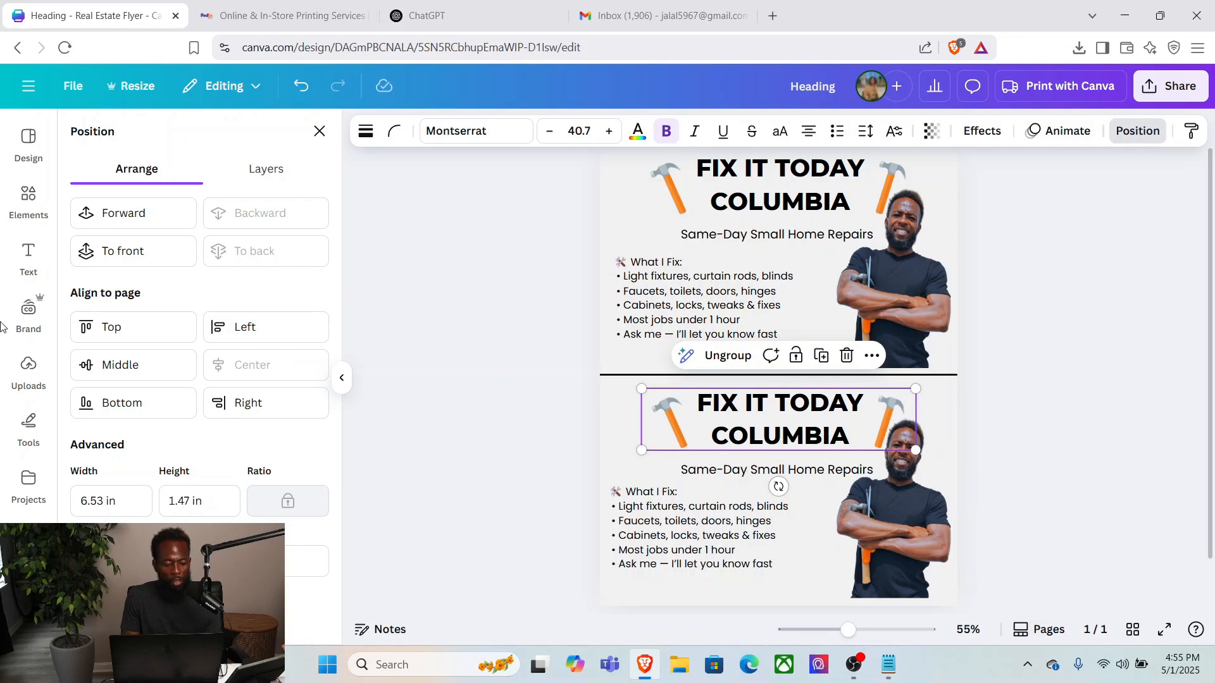
pyautogui.click(320, 131)
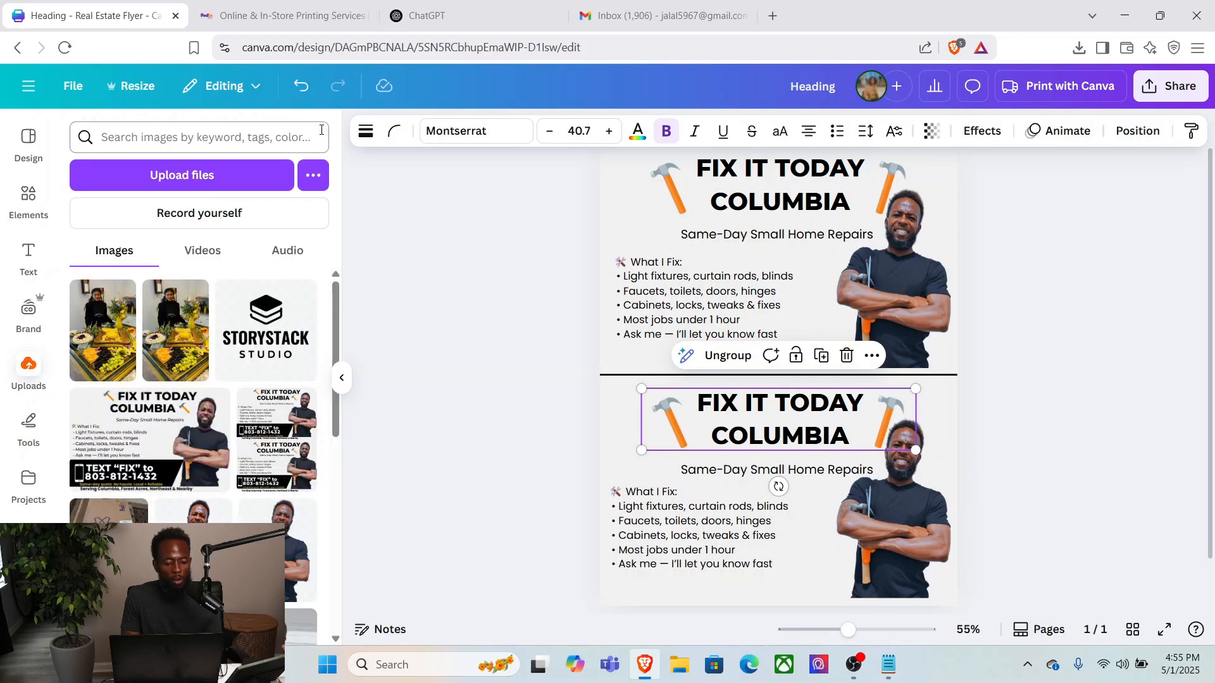
pyautogui.click(341, 379)
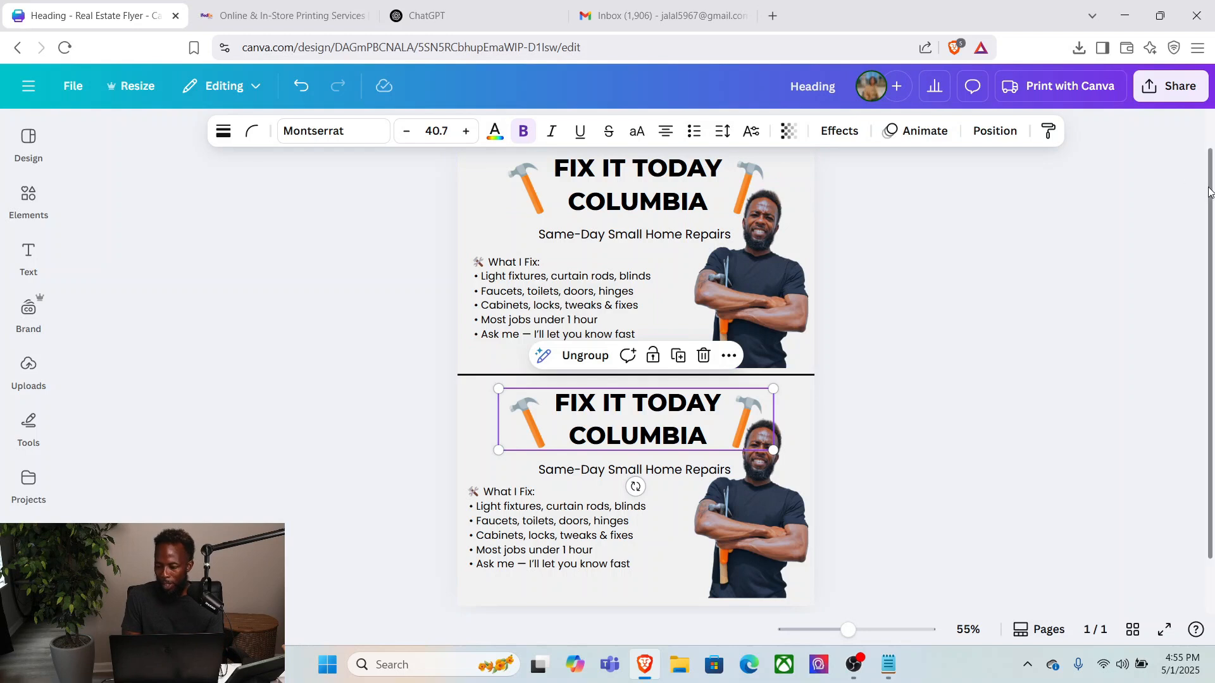
# Move the "What I Fix:" lists in both halves up closer to their taglines, aligning the upper list's left edge with the lower one.
pyautogui.scroll(1, 1209, 193)
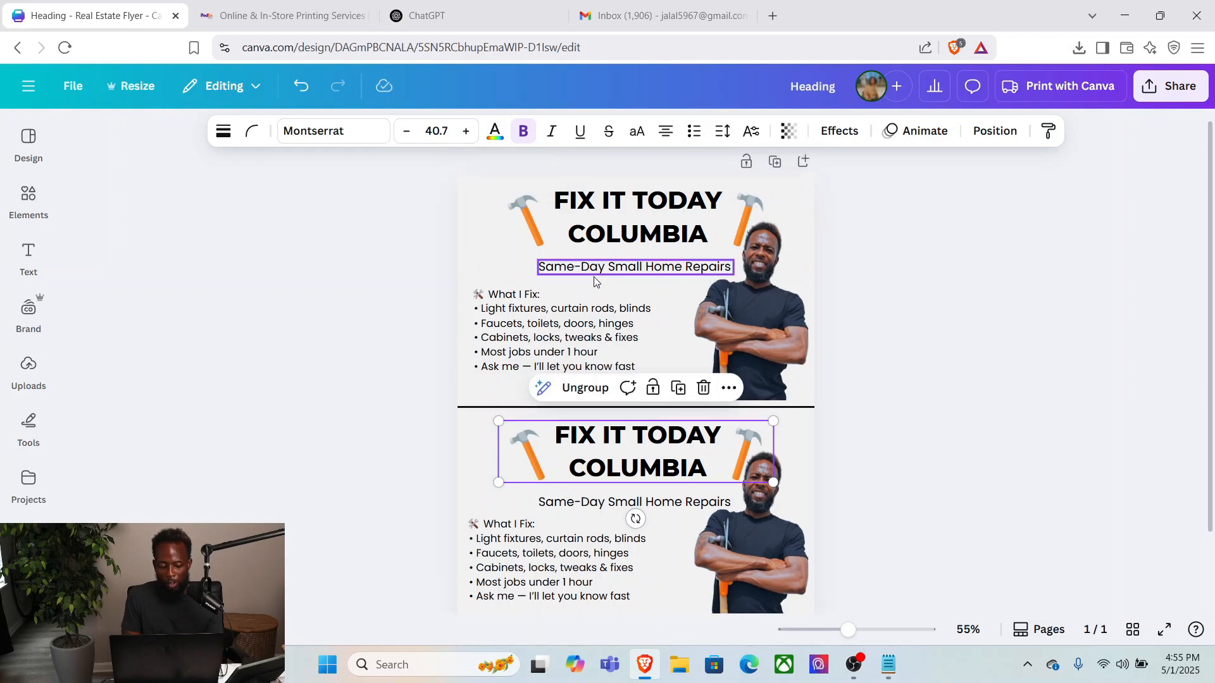
pyautogui.click(573, 316)
pyautogui.moveTo(574, 316); pyautogui.dragTo(570, 302)
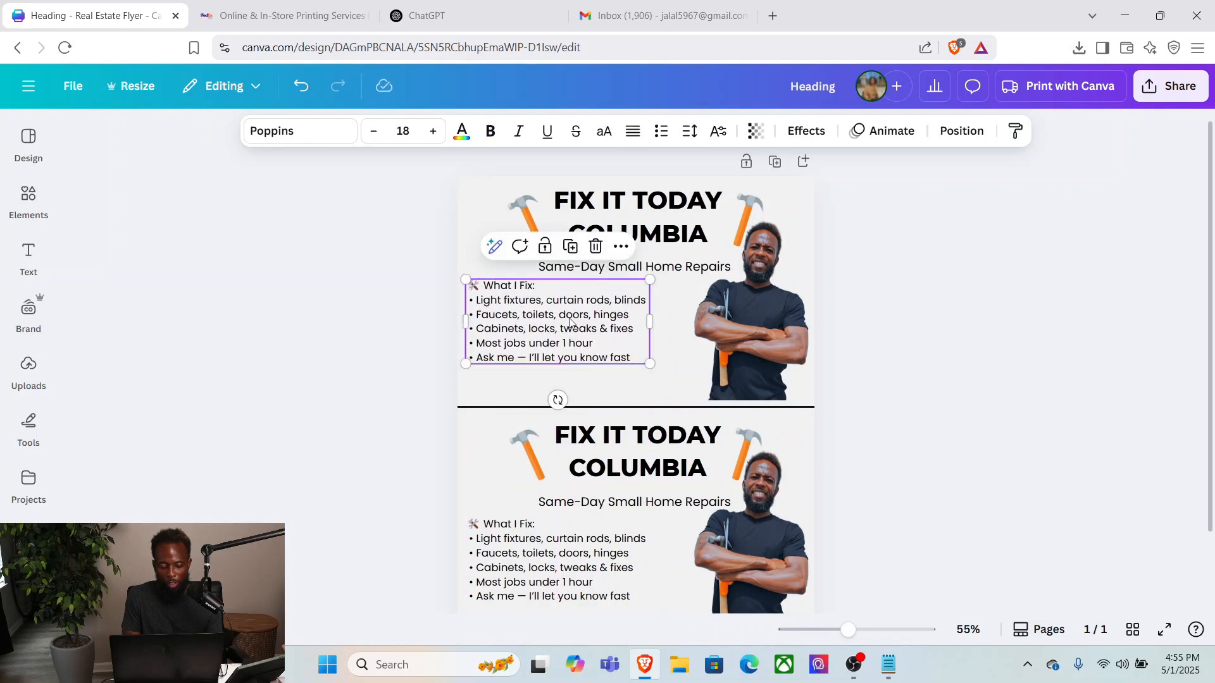
pyautogui.click(563, 556)
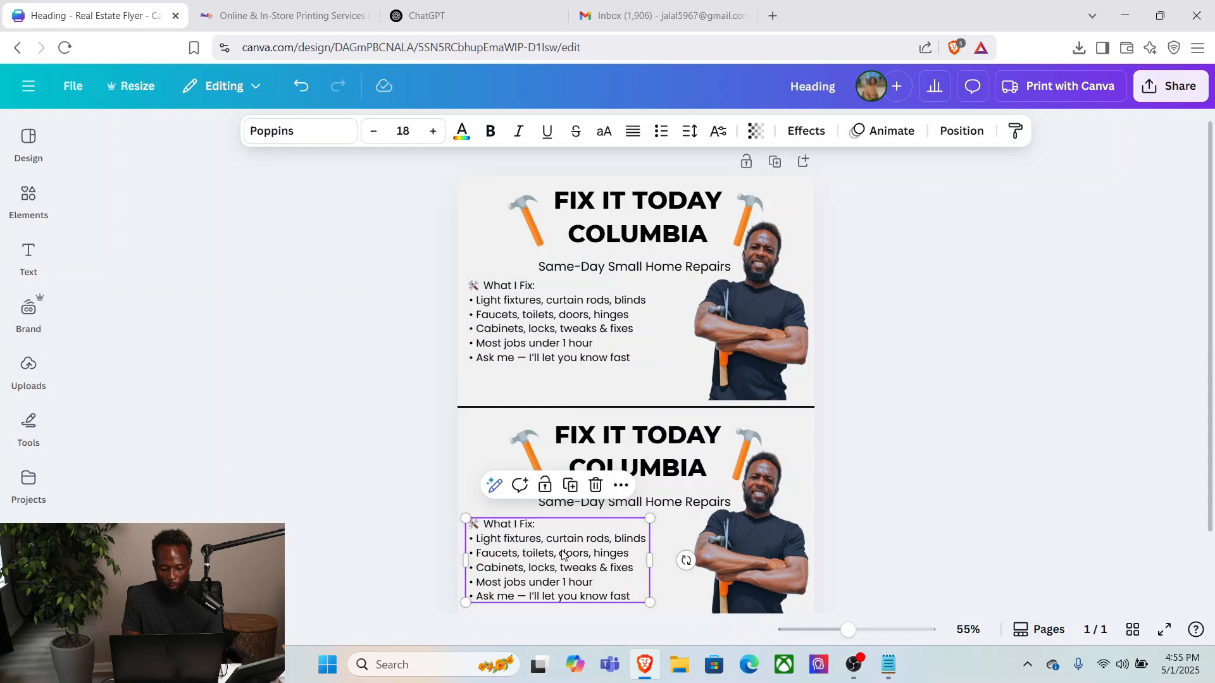
pyautogui.moveTo(562, 556); pyautogui.dragTo(561, 545)
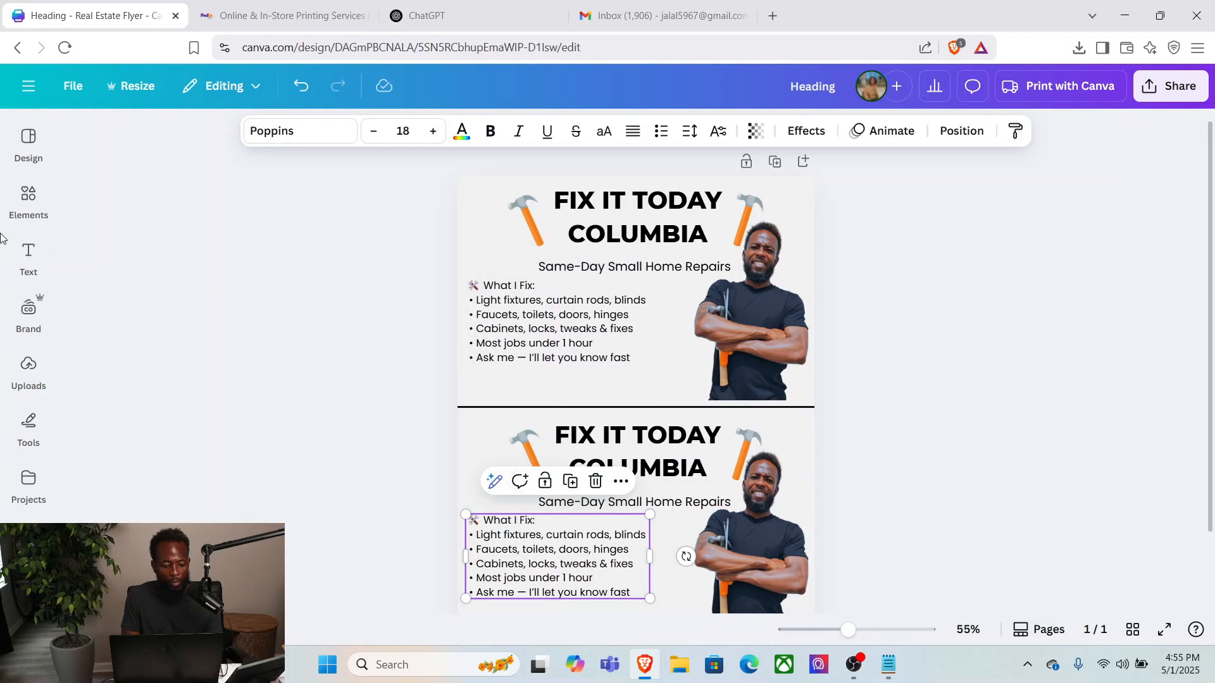
# Add a parallelogram from the shapes library below the "What I Fix:" list in the upper half.
pyautogui.click(31, 206)
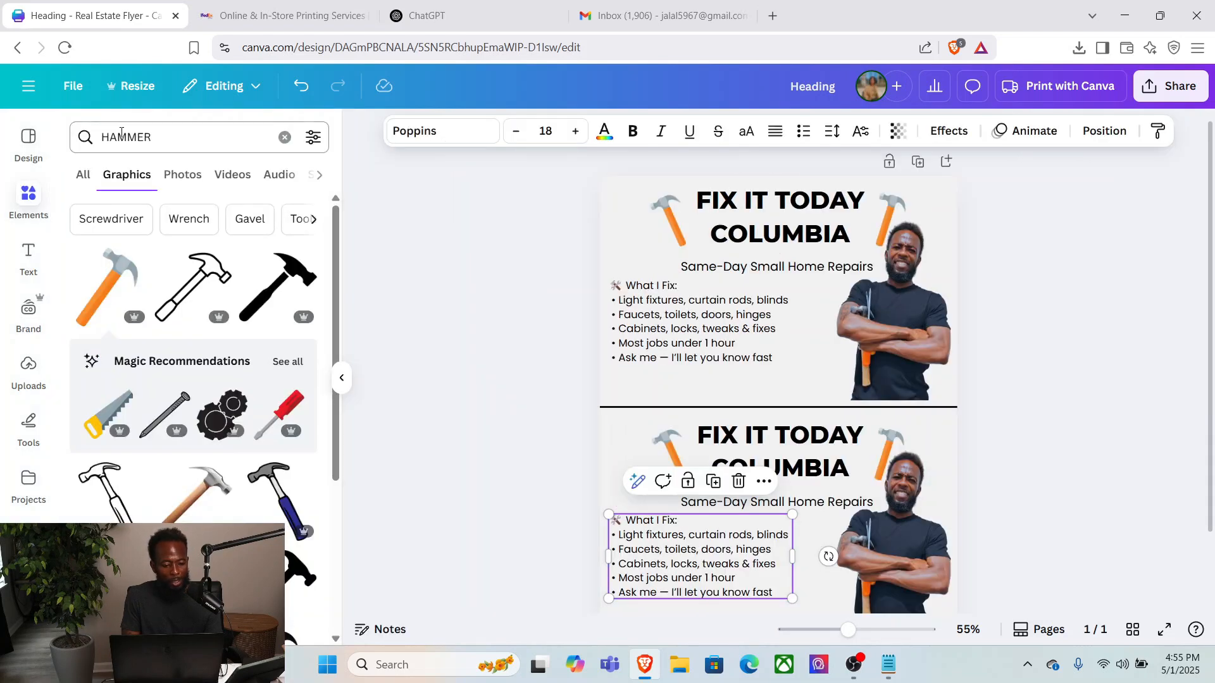
pyautogui.click(79, 180)
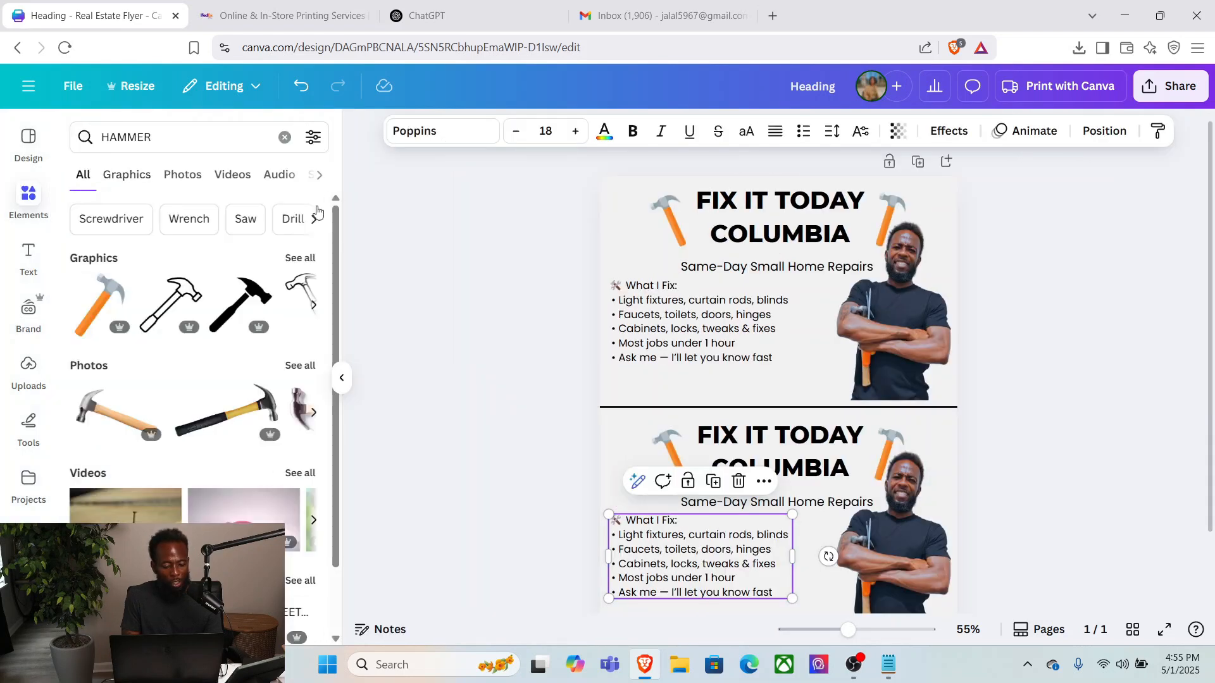
pyautogui.scroll(-3, 334, 242)
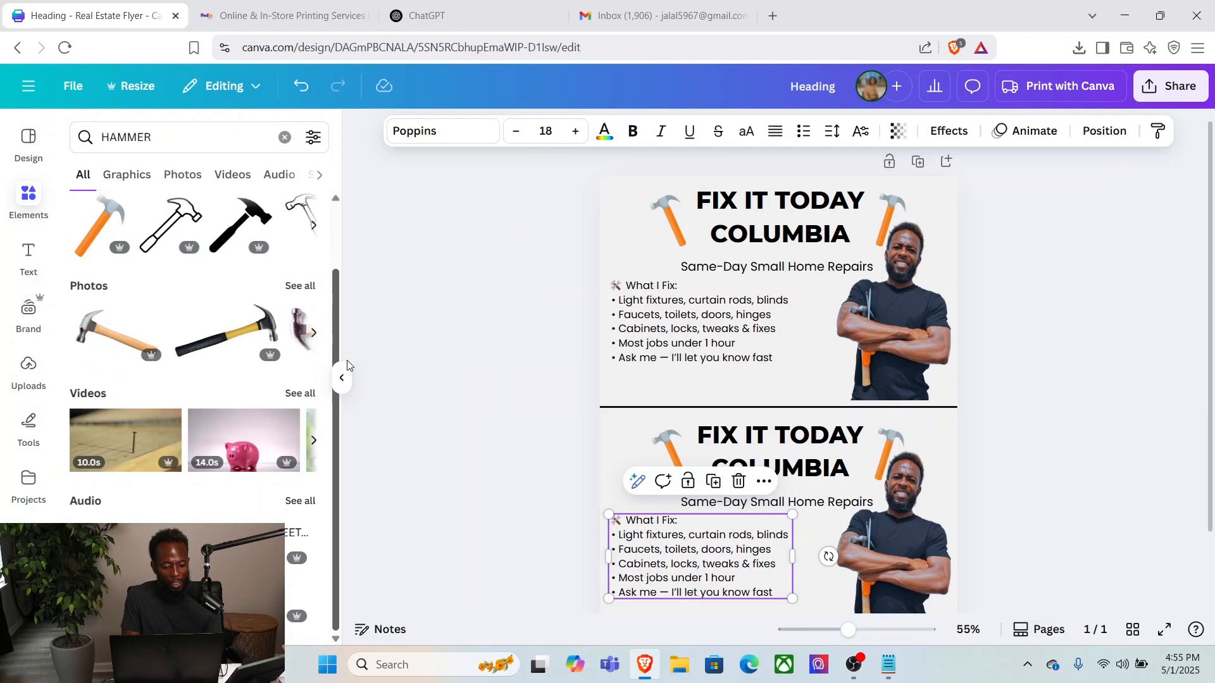
pyautogui.scroll(3, 335, 242)
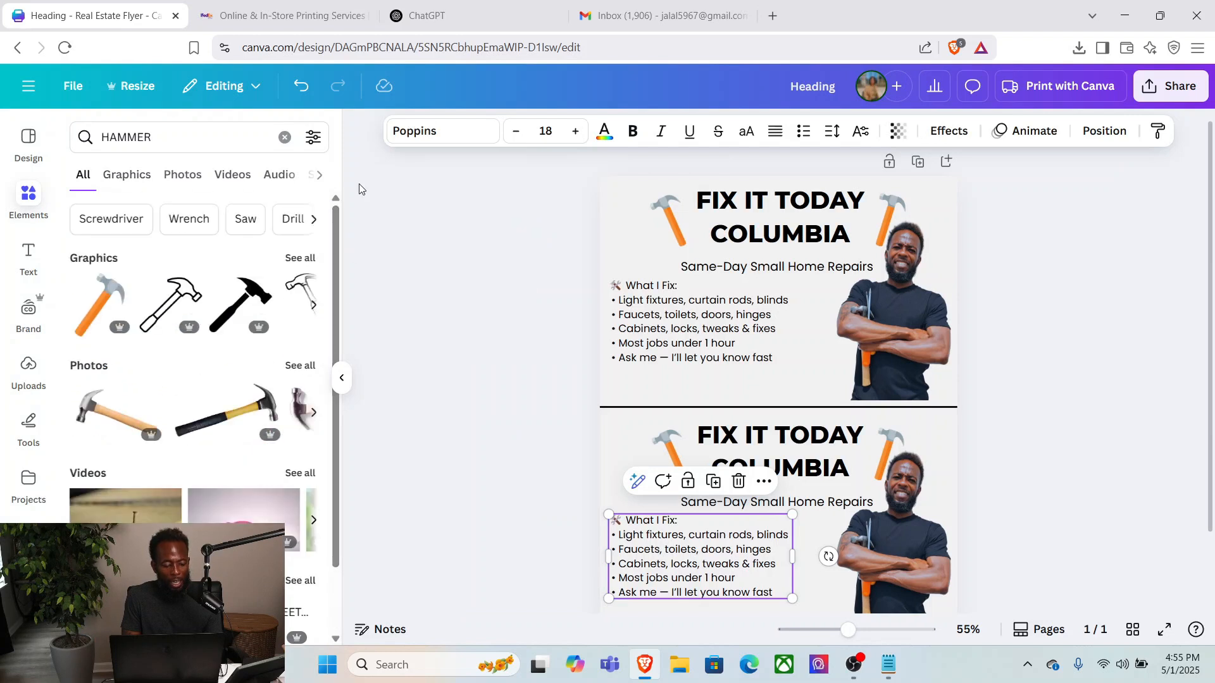
pyautogui.click(285, 136)
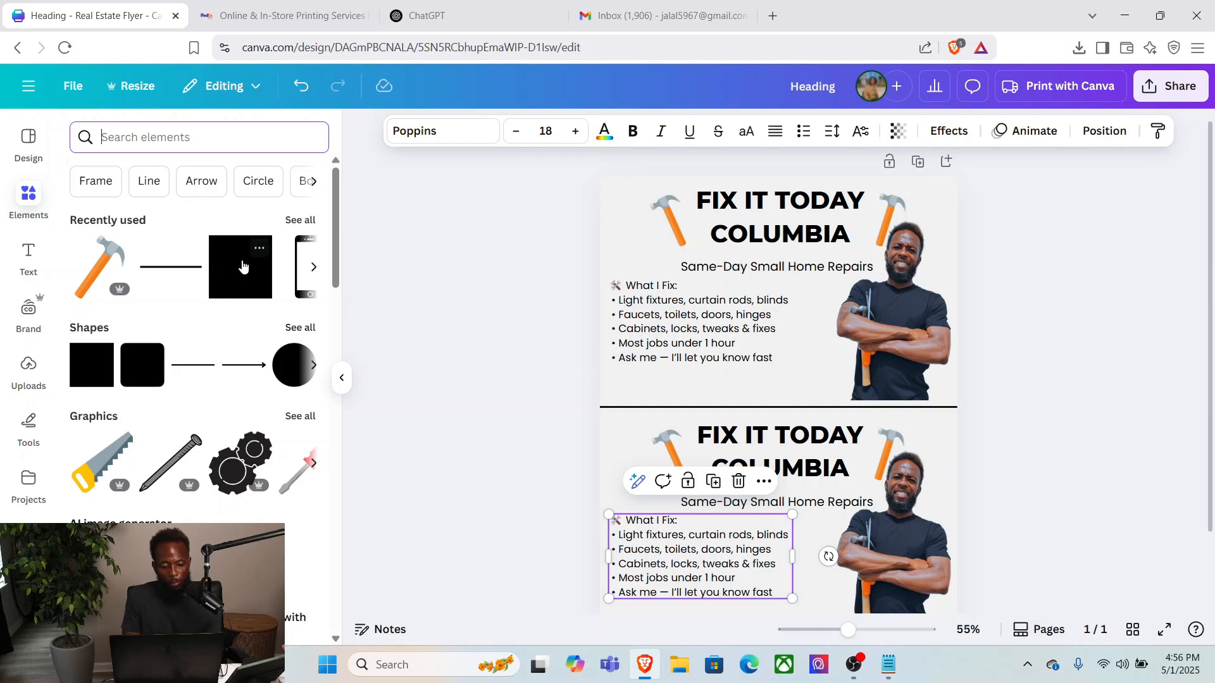
pyautogui.click(309, 331)
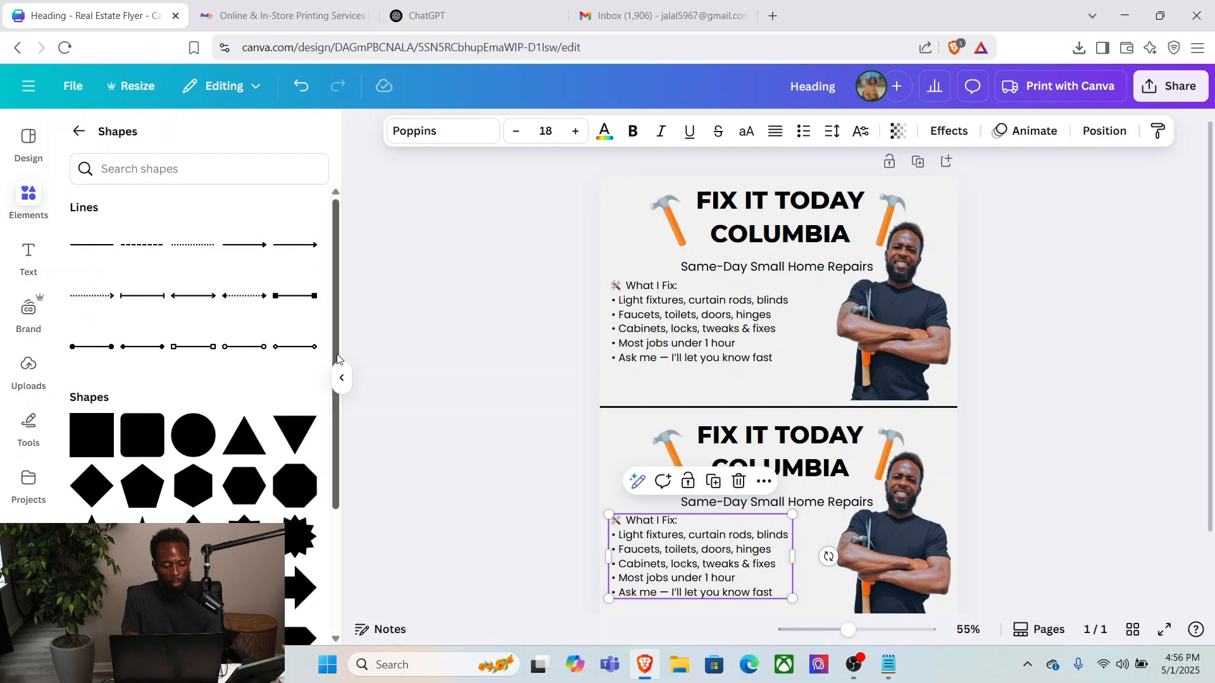
pyautogui.moveTo(336, 302); pyautogui.dragTo(329, 439)
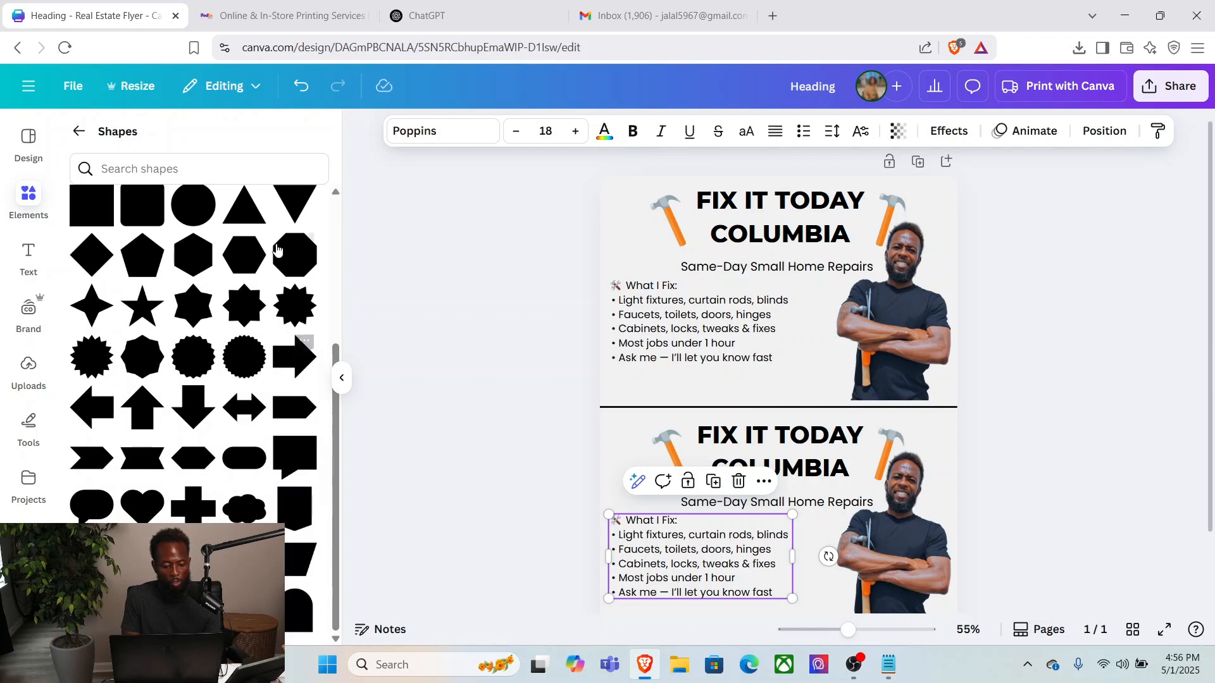
pyautogui.moveTo(336, 413); pyautogui.dragTo(345, 454)
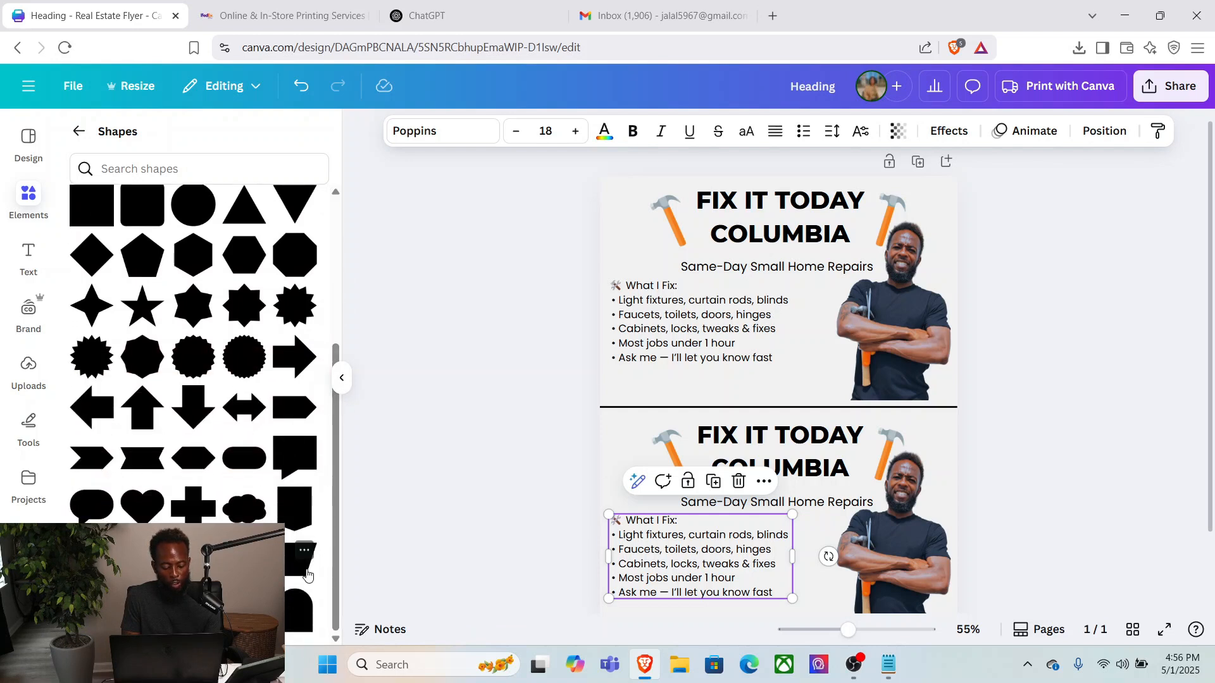
pyautogui.moveTo(303, 572); pyautogui.dragTo(664, 393)
pyautogui.click(666, 392)
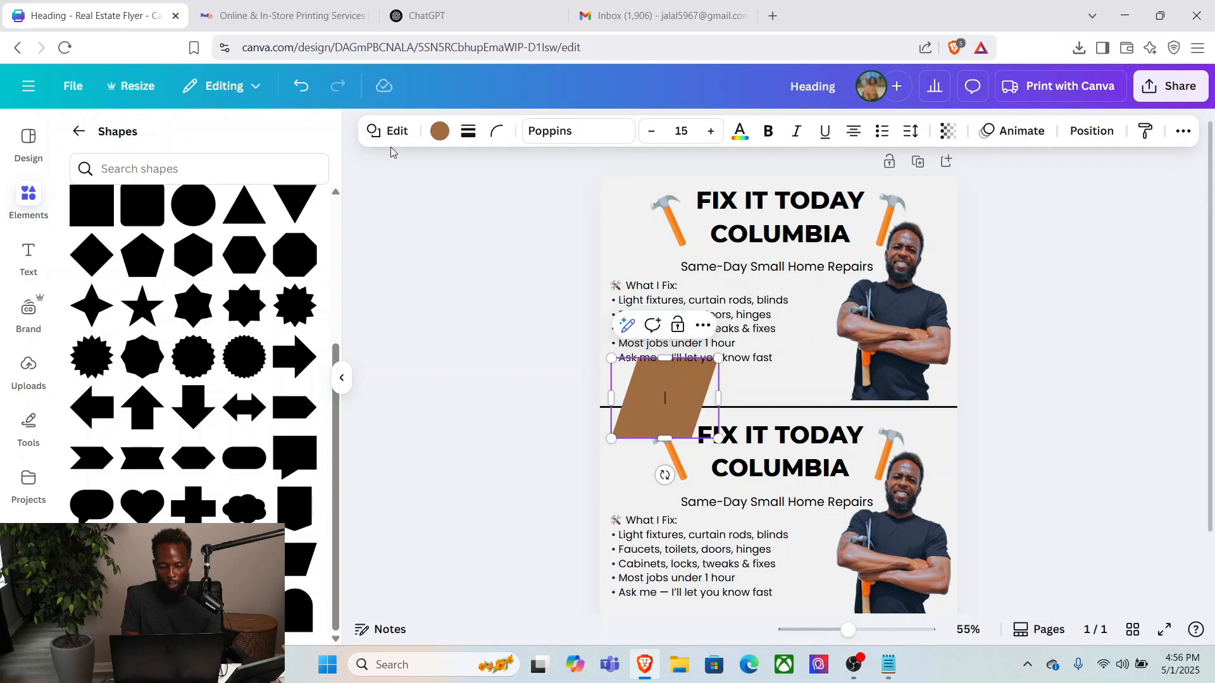
# Color the parallelogram dark navy from The Deep Blue palette and reshape it into a thin banner above the divider, from past the page's left edge to the handyman photo.
pyautogui.click(446, 133)
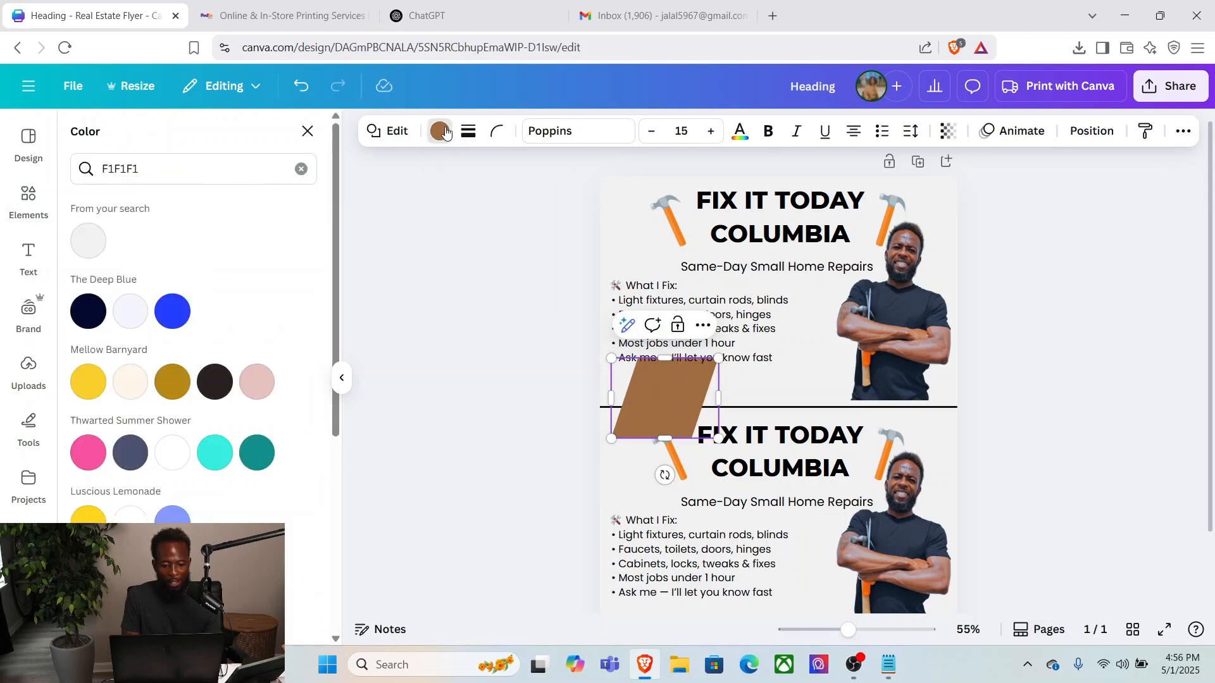
pyautogui.click(87, 315)
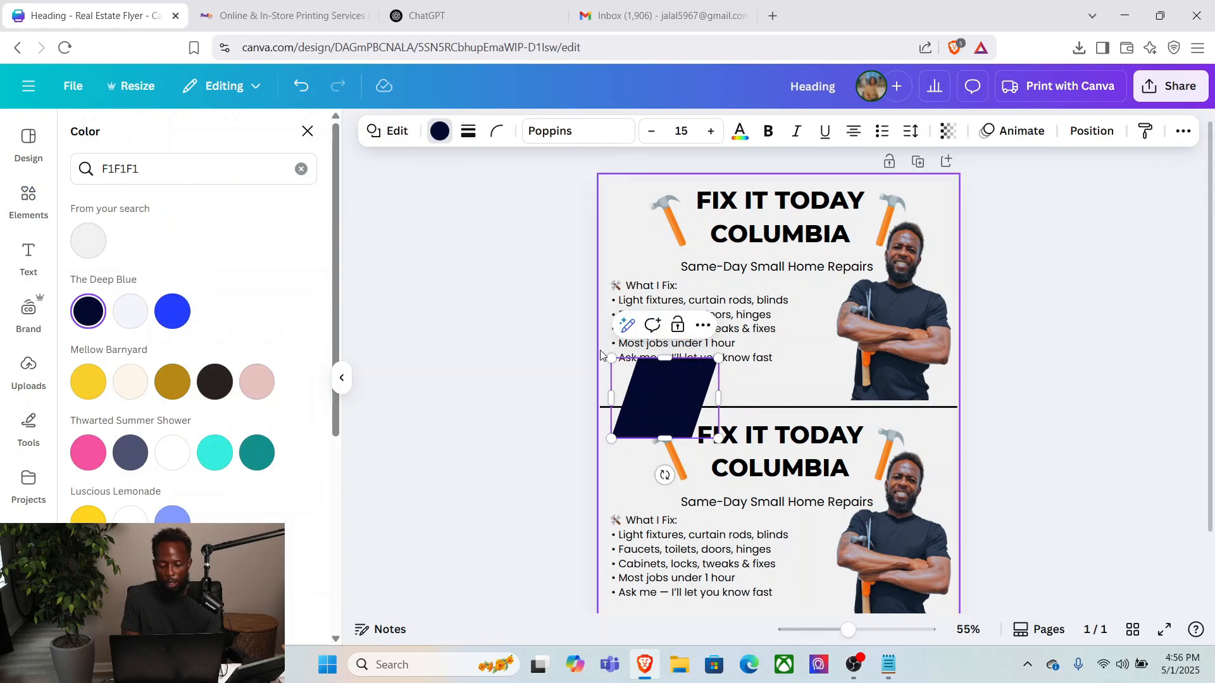
pyautogui.moveTo(658, 385); pyautogui.dragTo(836, 378)
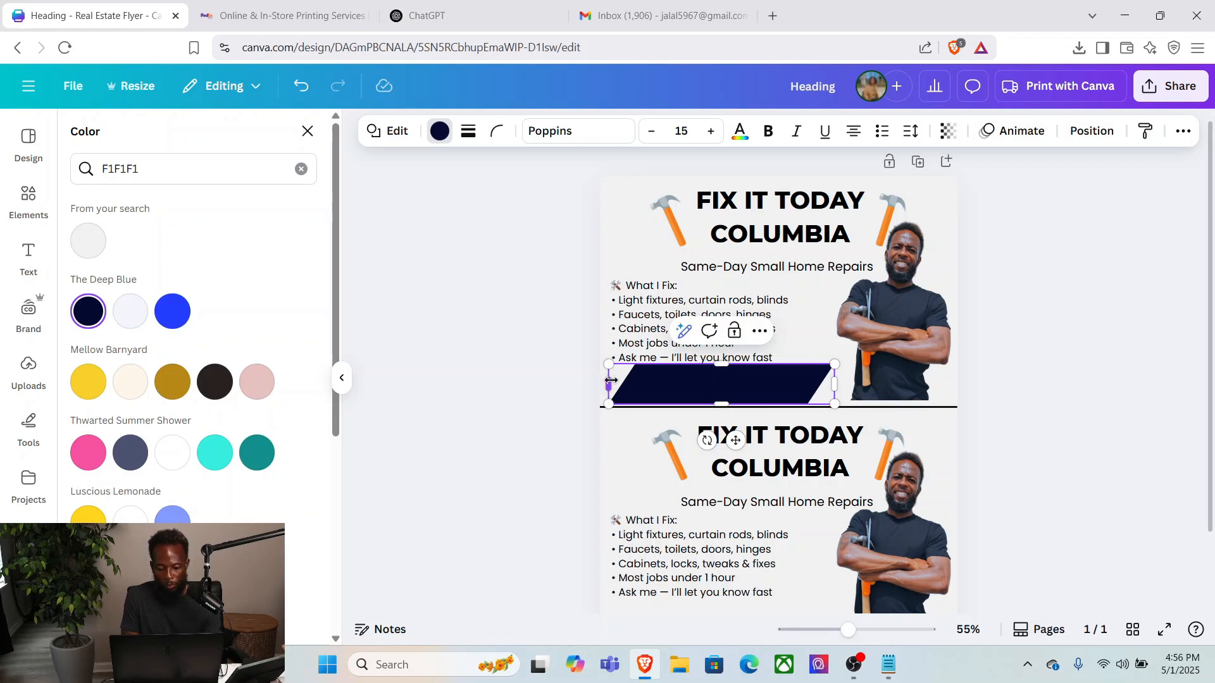
pyautogui.moveTo(608, 382); pyautogui.dragTo(570, 385)
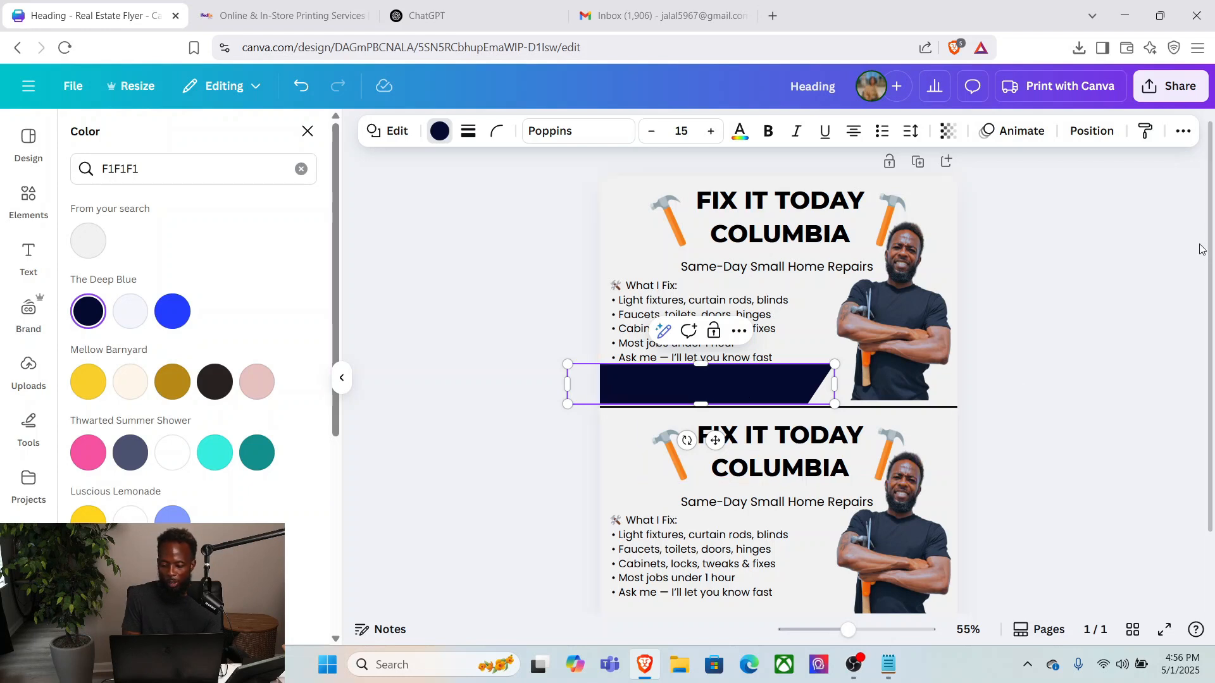
pyautogui.scroll(-2, 1210, 250)
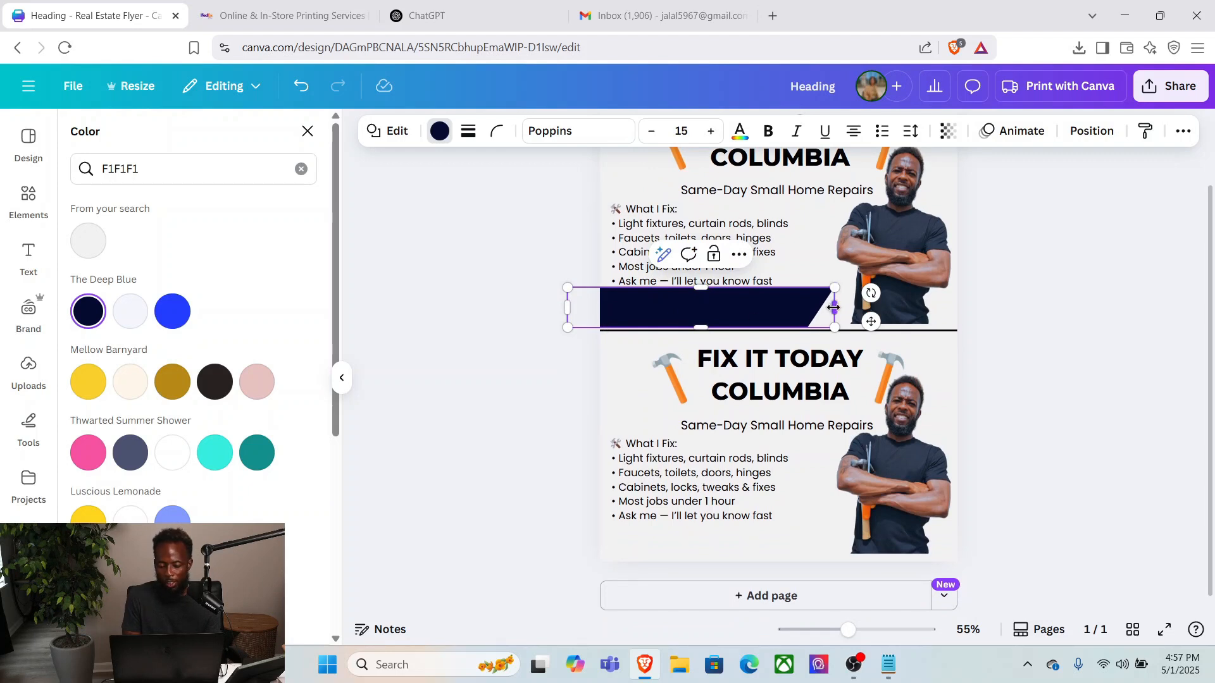
pyautogui.moveTo(834, 309); pyautogui.dragTo(856, 306)
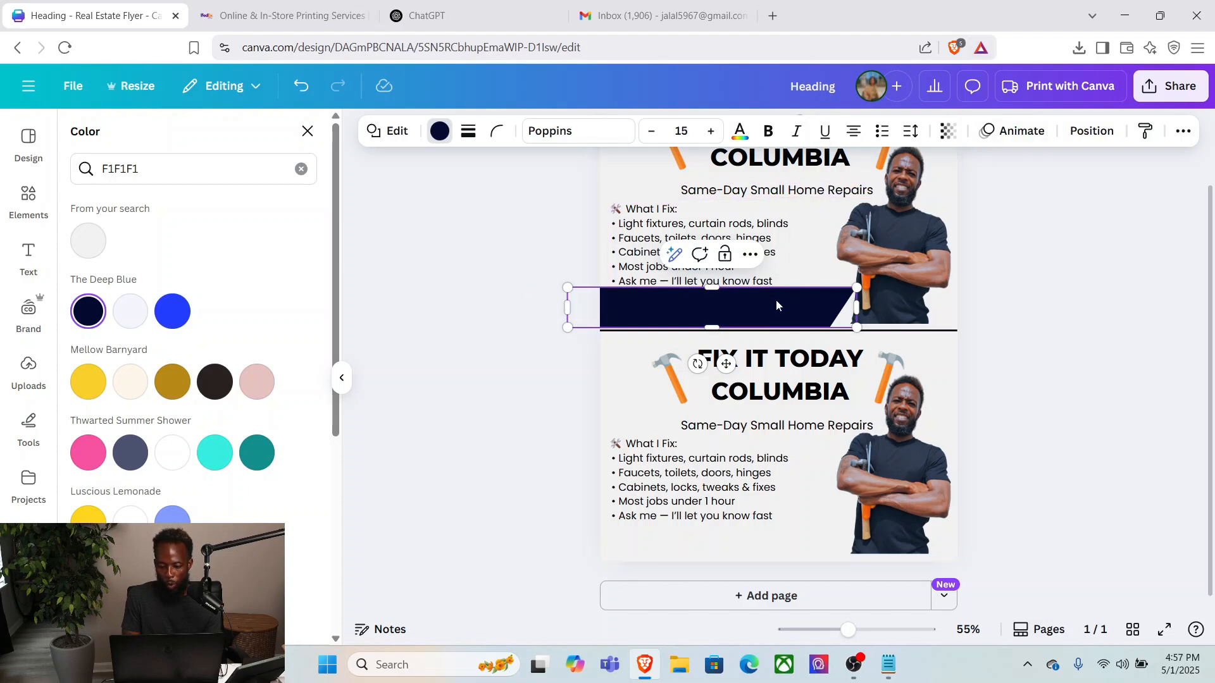
# Duplicate the navy banner and place the copy along the bottom edge of the lower half, aligned under the original.
pyautogui.click(747, 257)
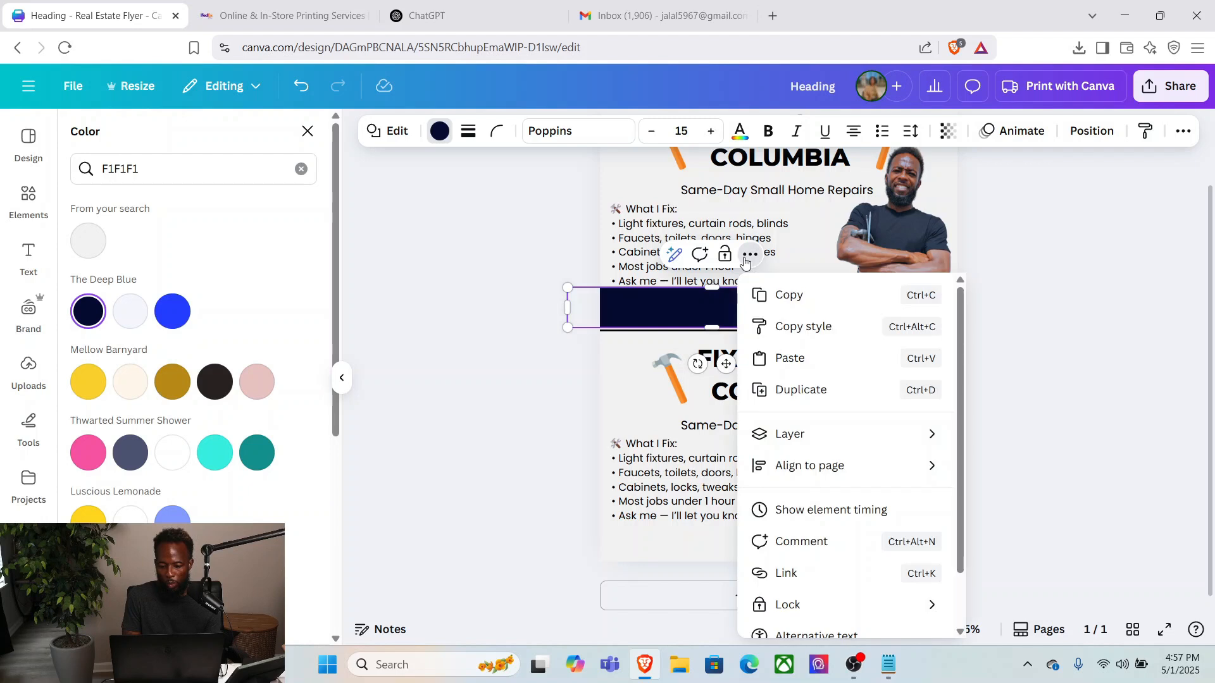
pyautogui.click(671, 308)
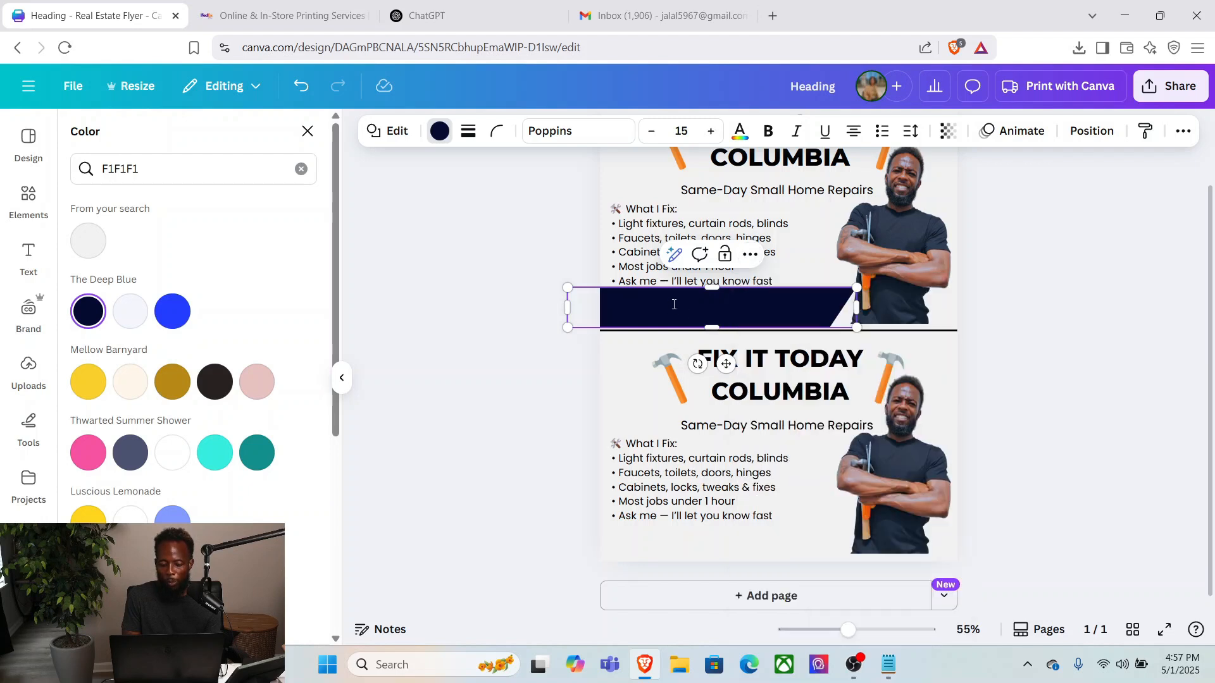
pyautogui.click(750, 254)
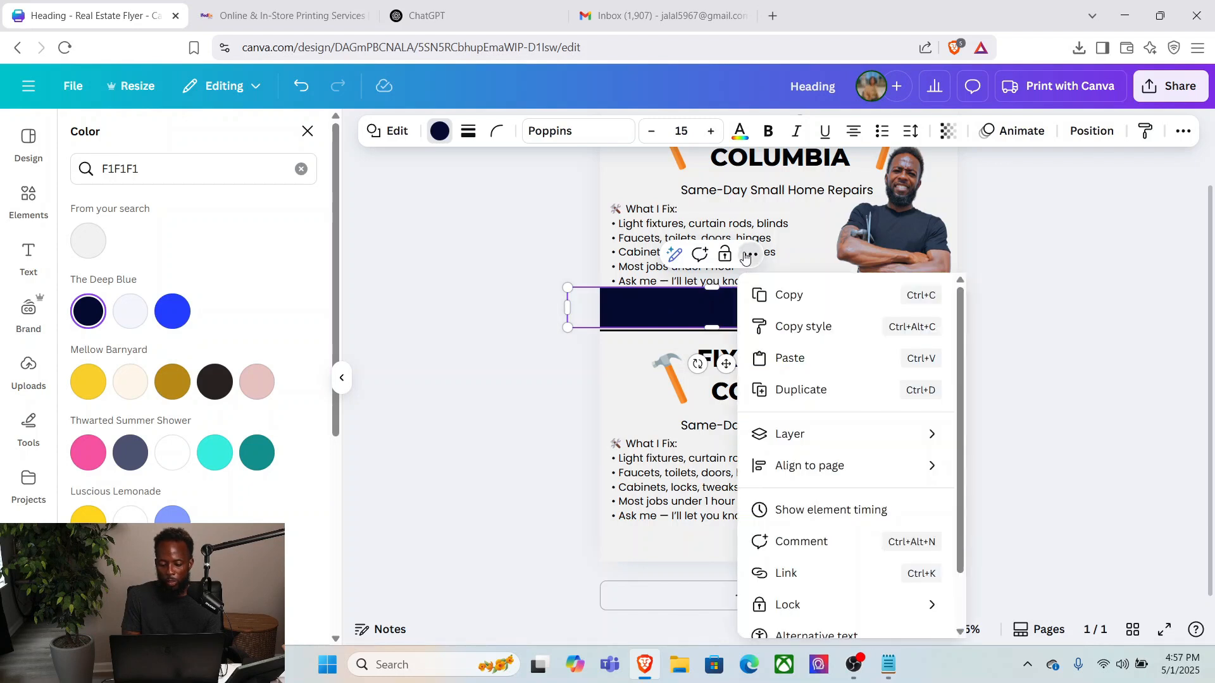
pyautogui.click(787, 390)
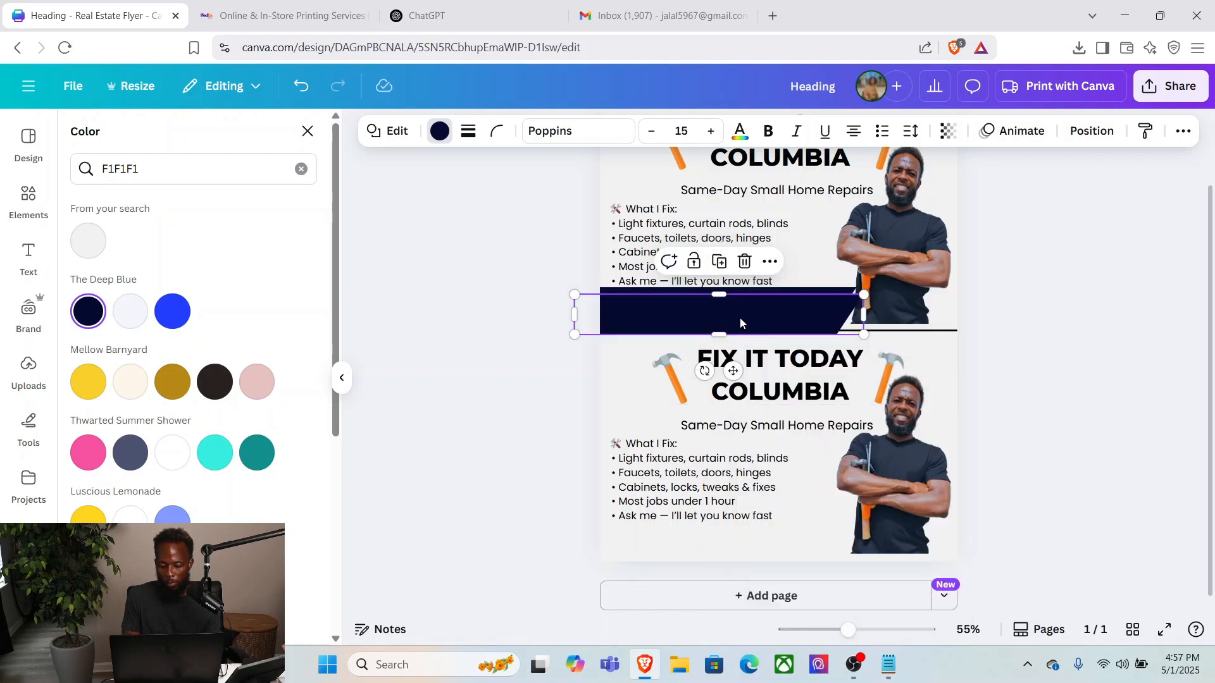
pyautogui.moveTo(739, 317); pyautogui.dragTo(731, 545)
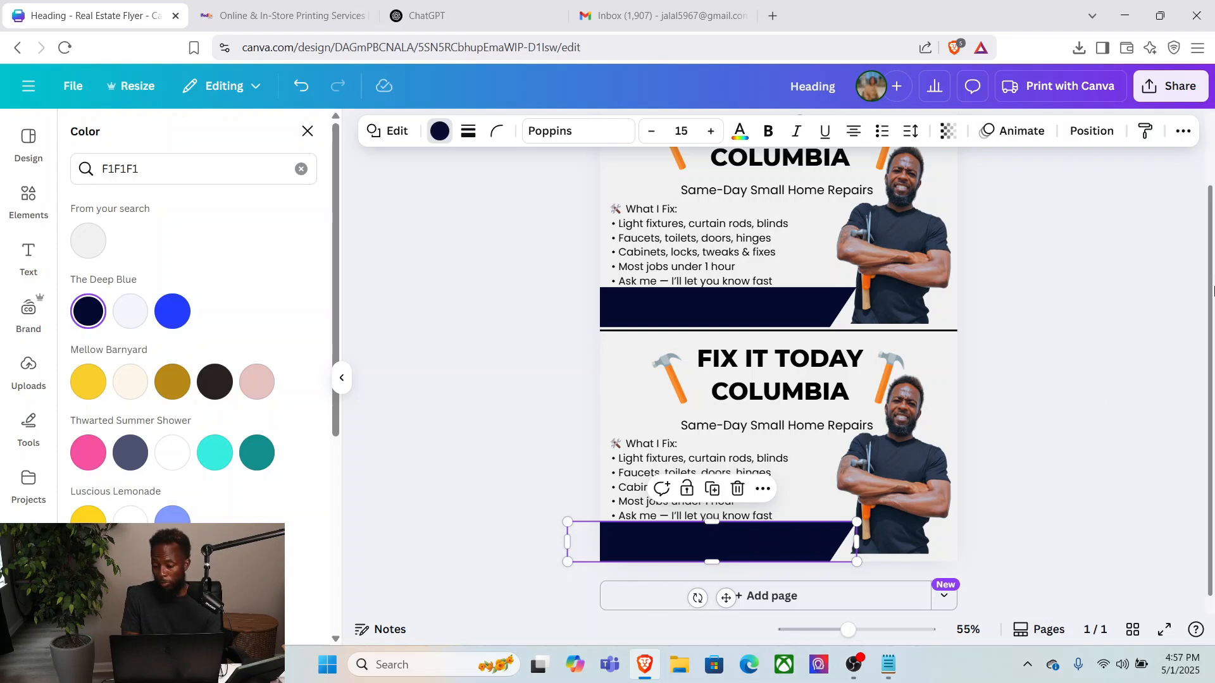
pyautogui.moveTo(1213, 290); pyautogui.dragTo(1213, 332)
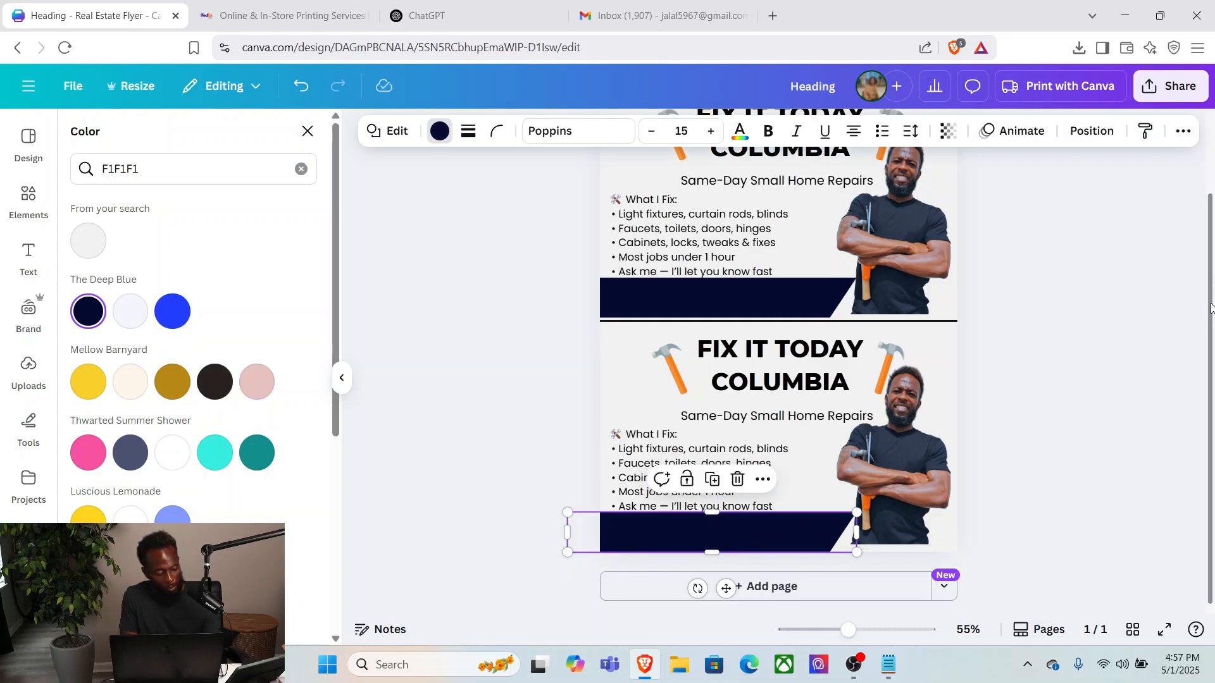
# Add a heading text box and place it on the navy banner in the upper half.
pyautogui.click(677, 305)
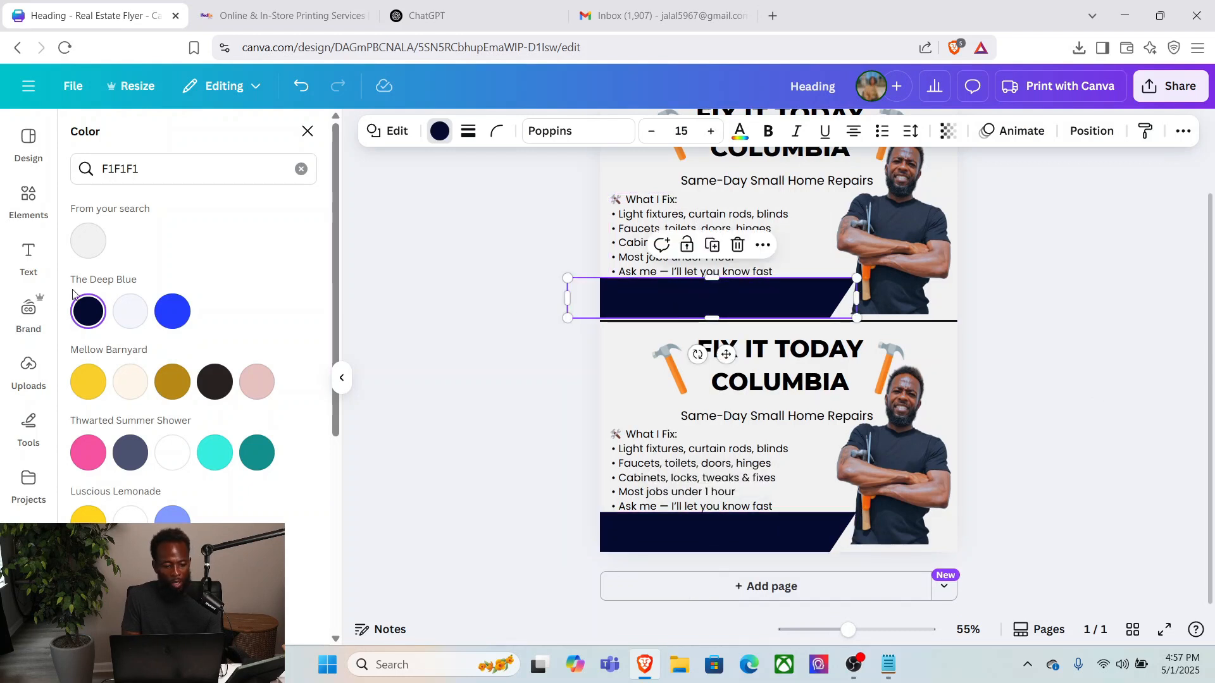
pyautogui.click(26, 260)
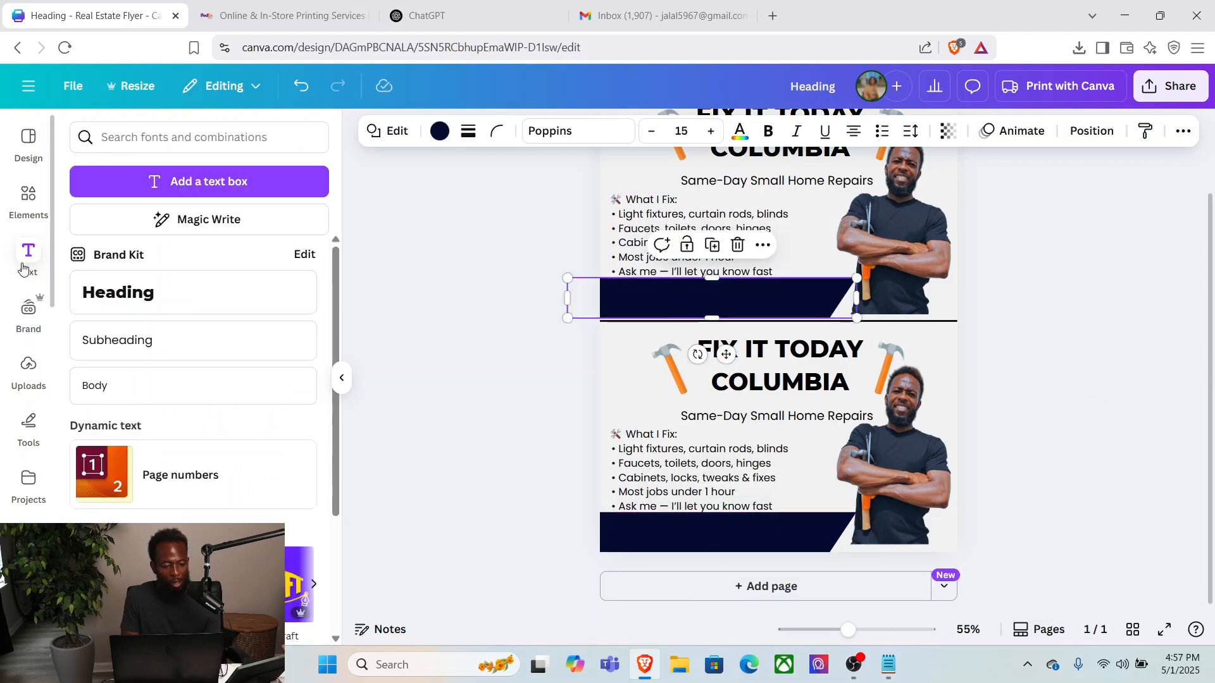
pyautogui.click(115, 294)
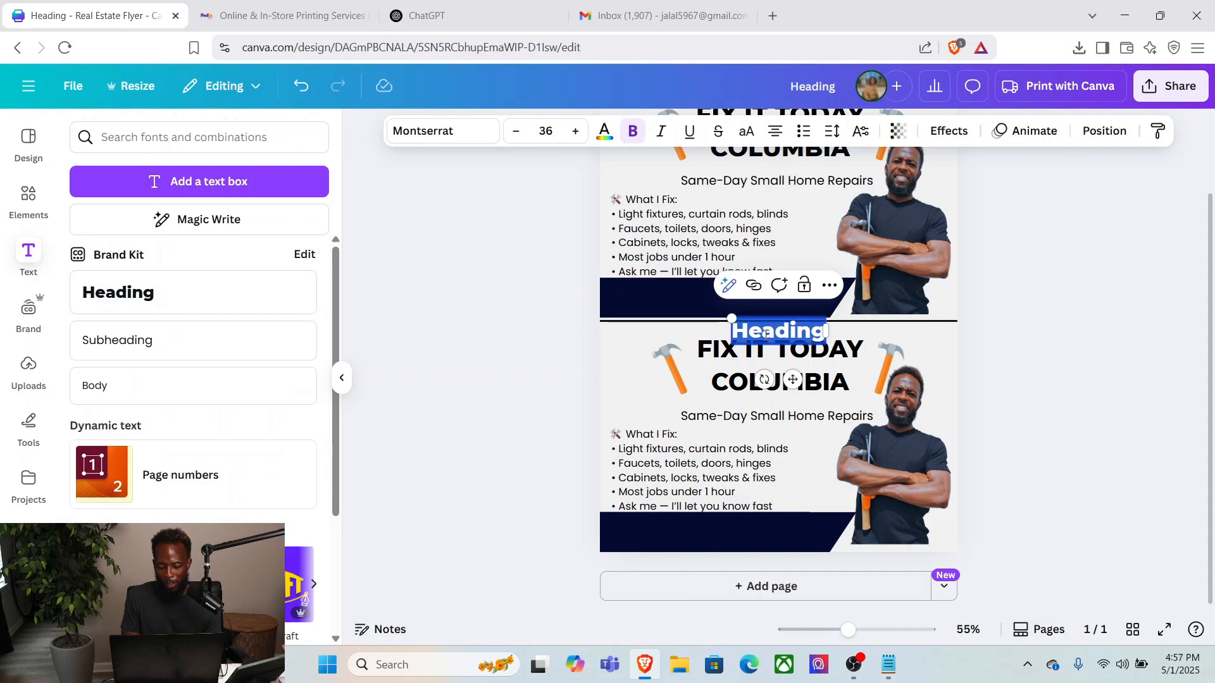
pyautogui.click(851, 415)
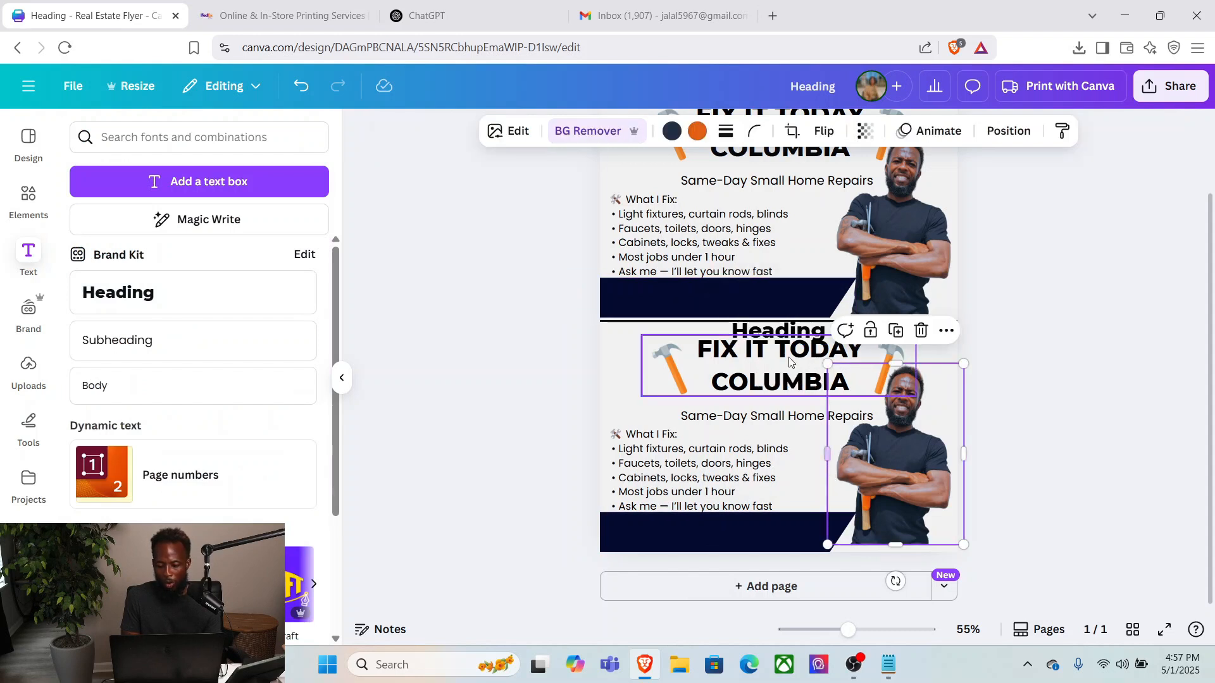
pyautogui.moveTo(803, 326); pyautogui.dragTo(718, 301)
# Set the text color of the heading on the upper banner to white.
pyautogui.click(604, 131)
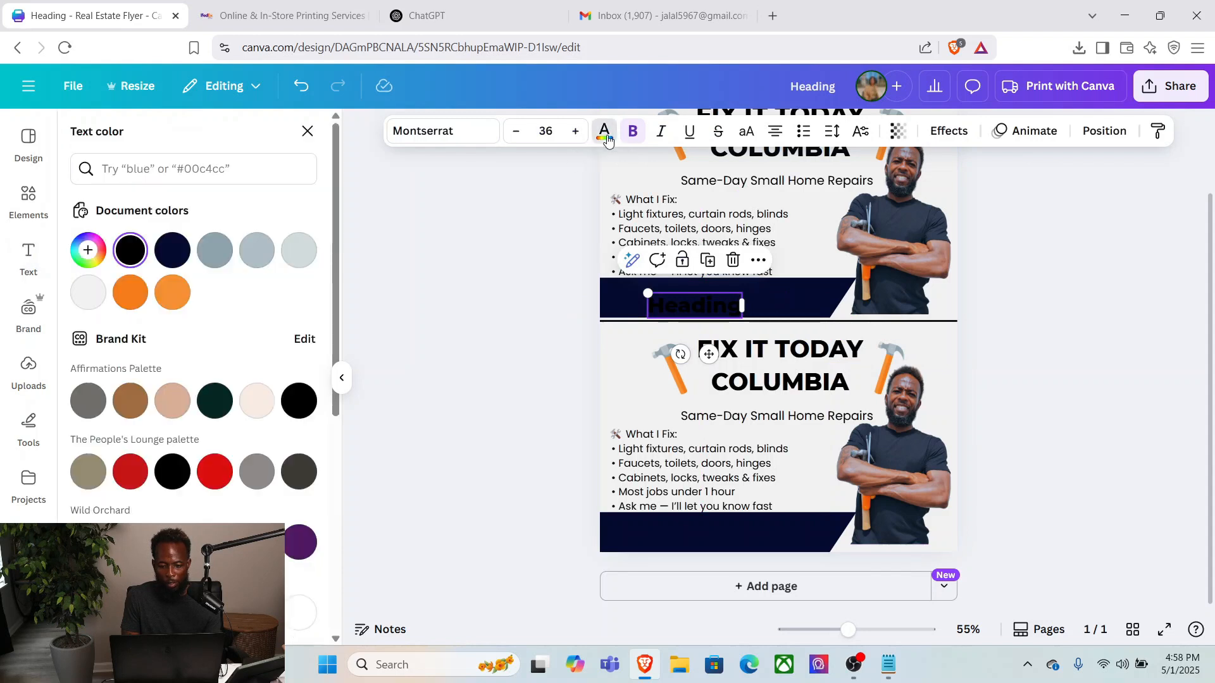
pyautogui.scroll(-1, 210, 297)
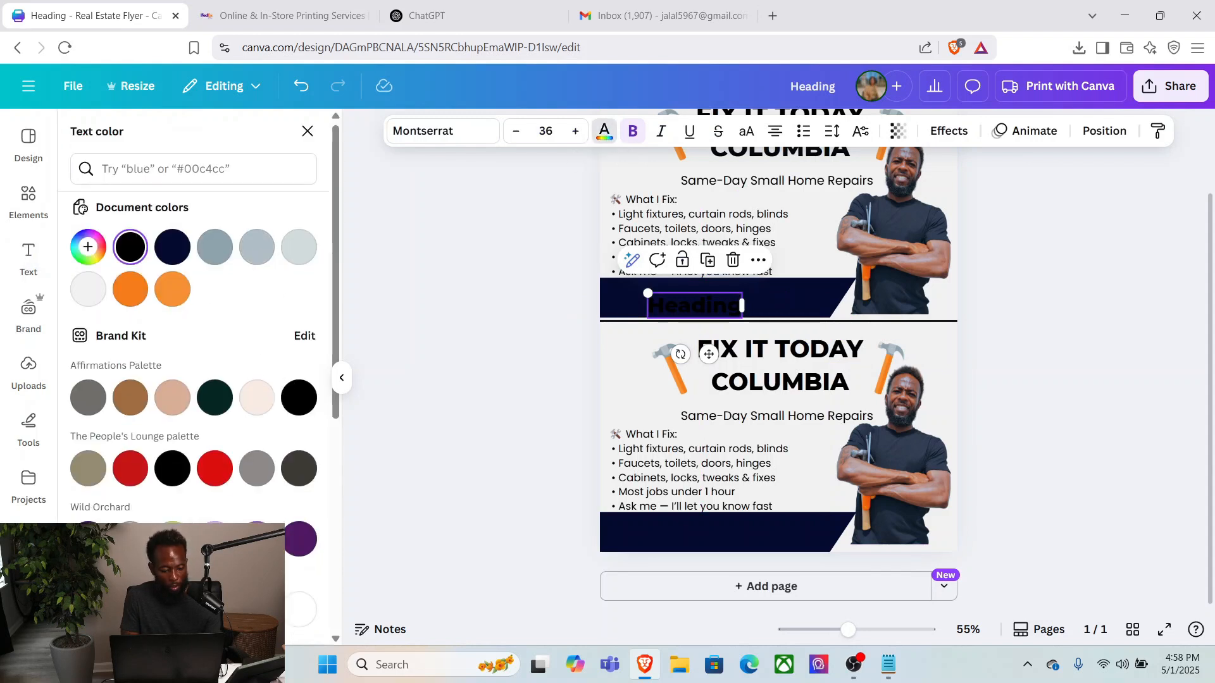
pyautogui.click(298, 609)
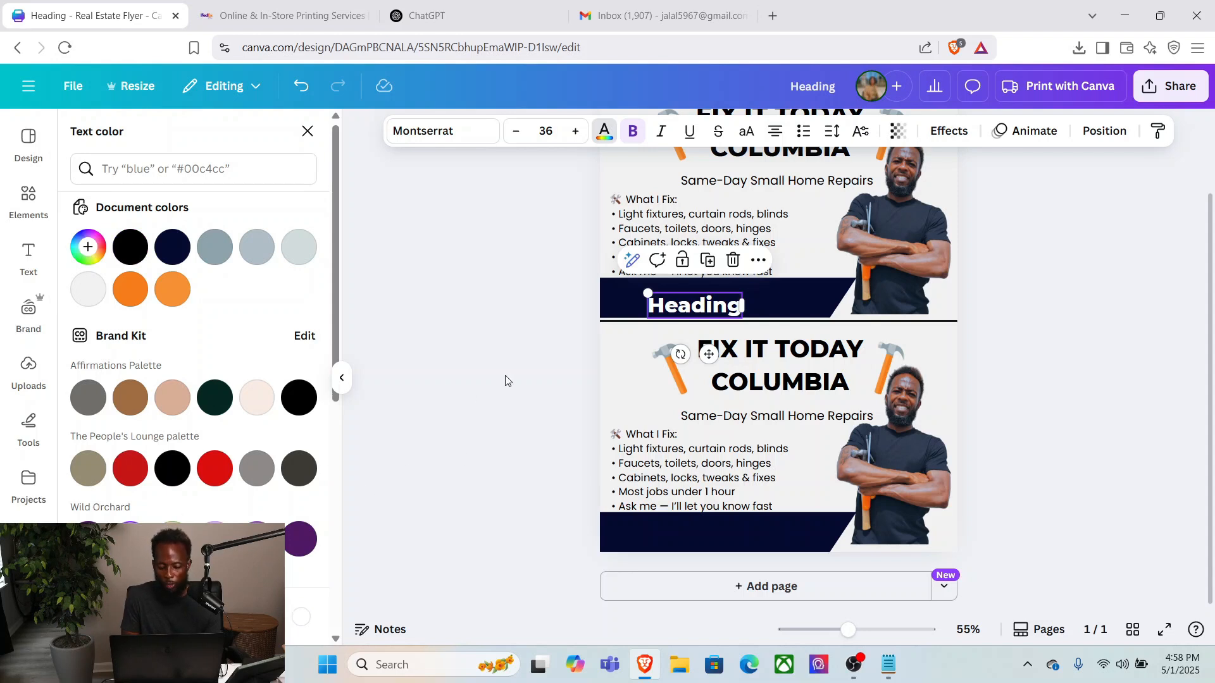
# Replace the placeholder heading on the upper navy banner with TEXT “FIX” to, followed by the business phone number.
pyautogui.doubleClick(717, 309)
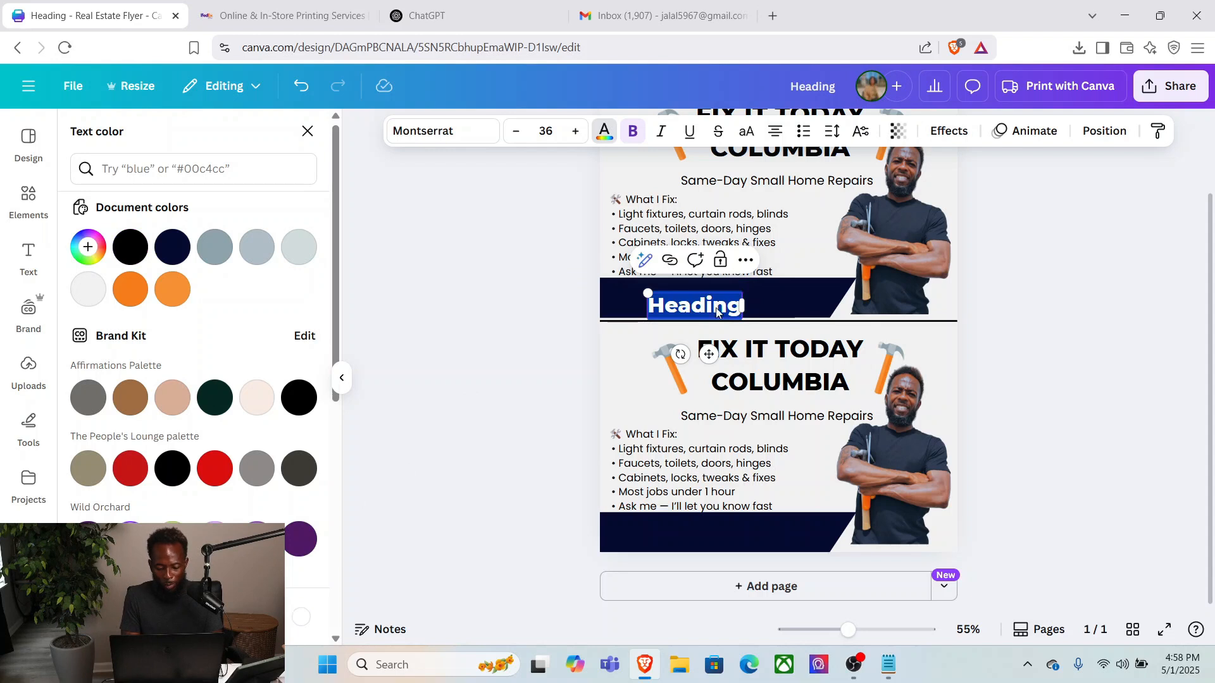
pyautogui.write('T')
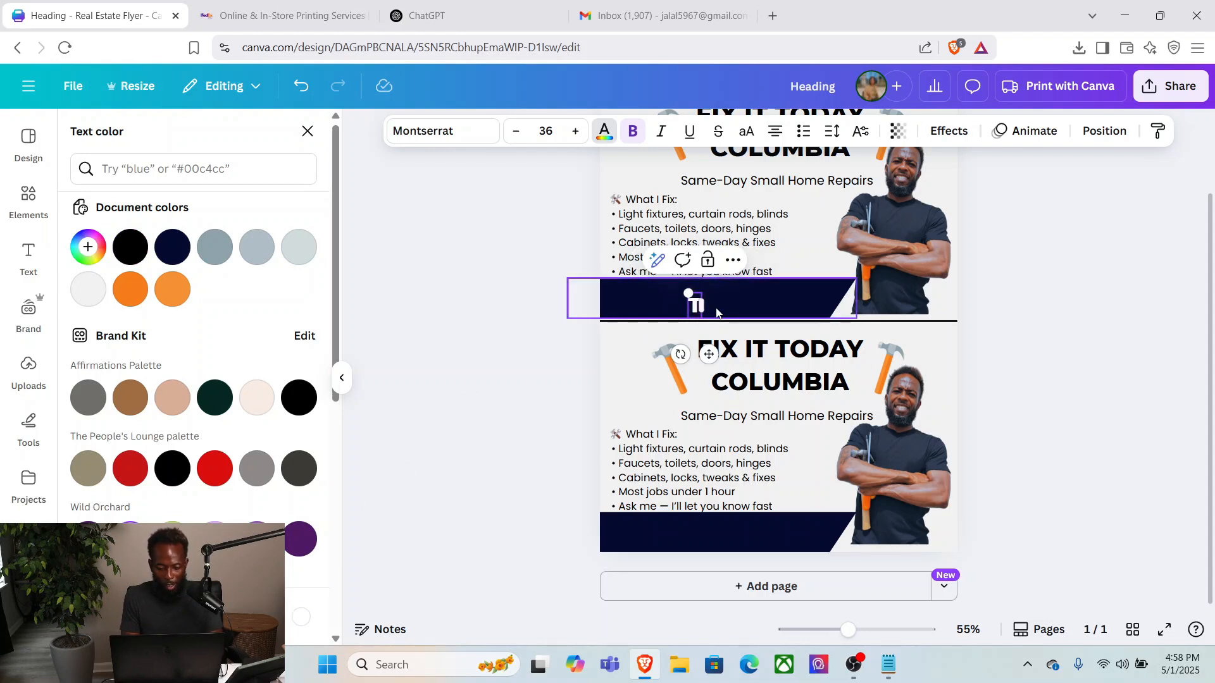
pyautogui.write('EXT')
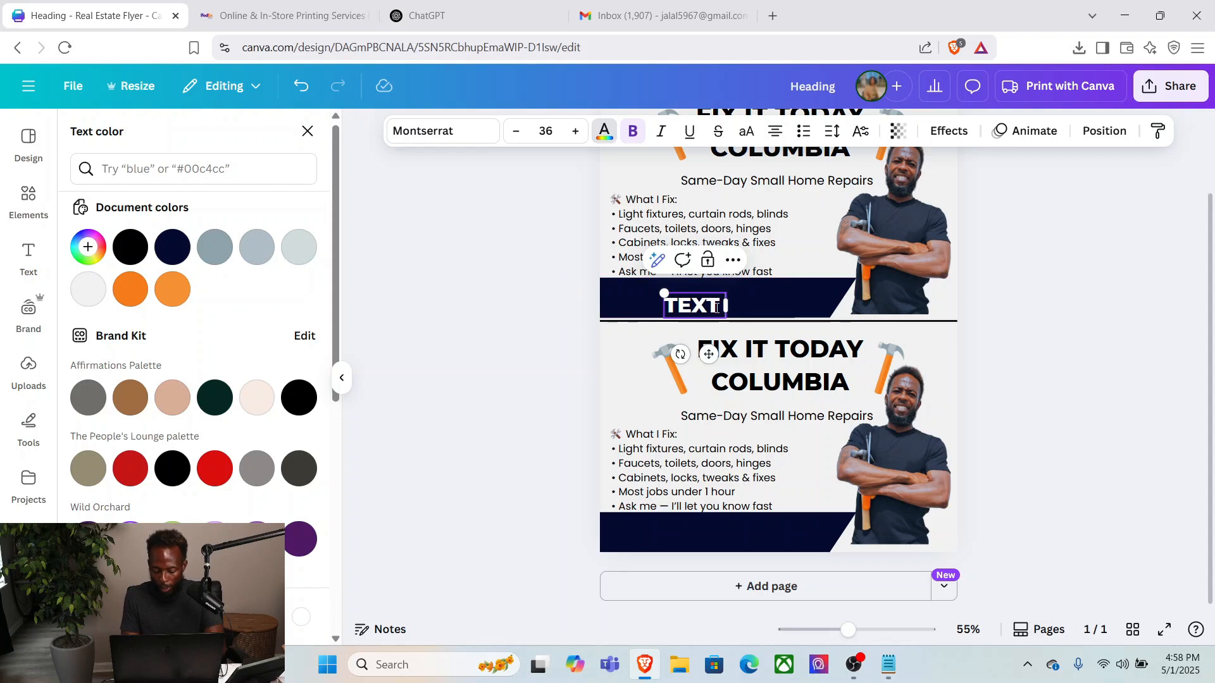
pyautogui.write(' "')
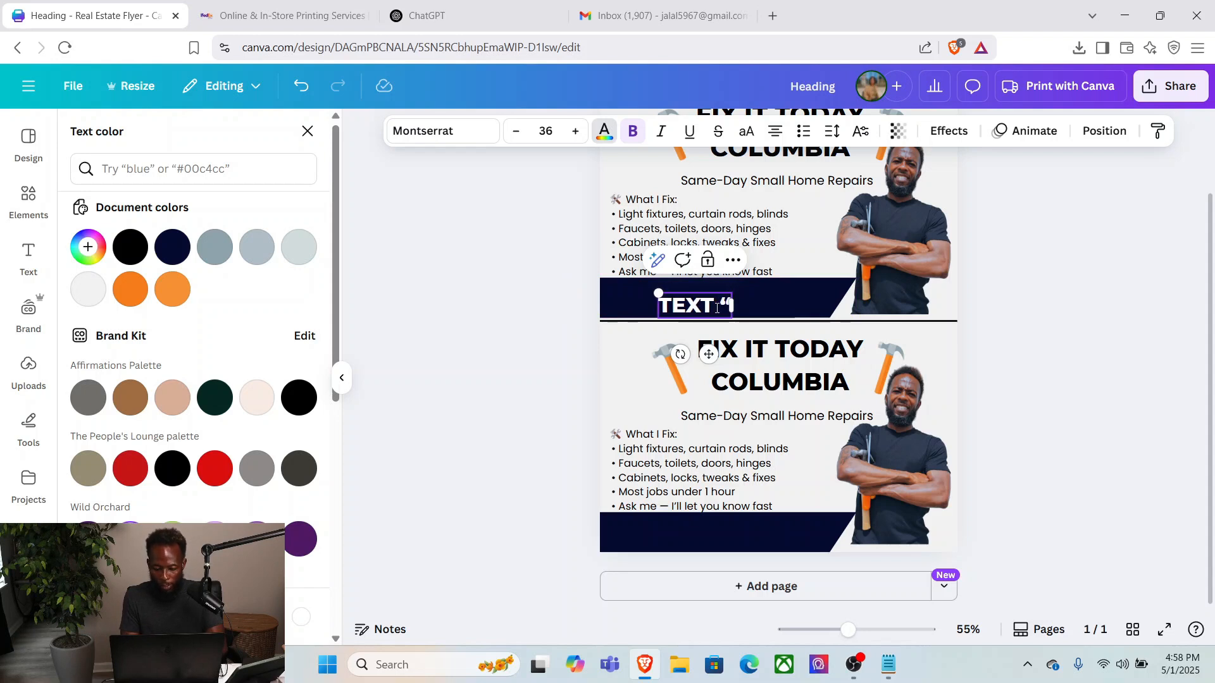
pyautogui.write('FIX')
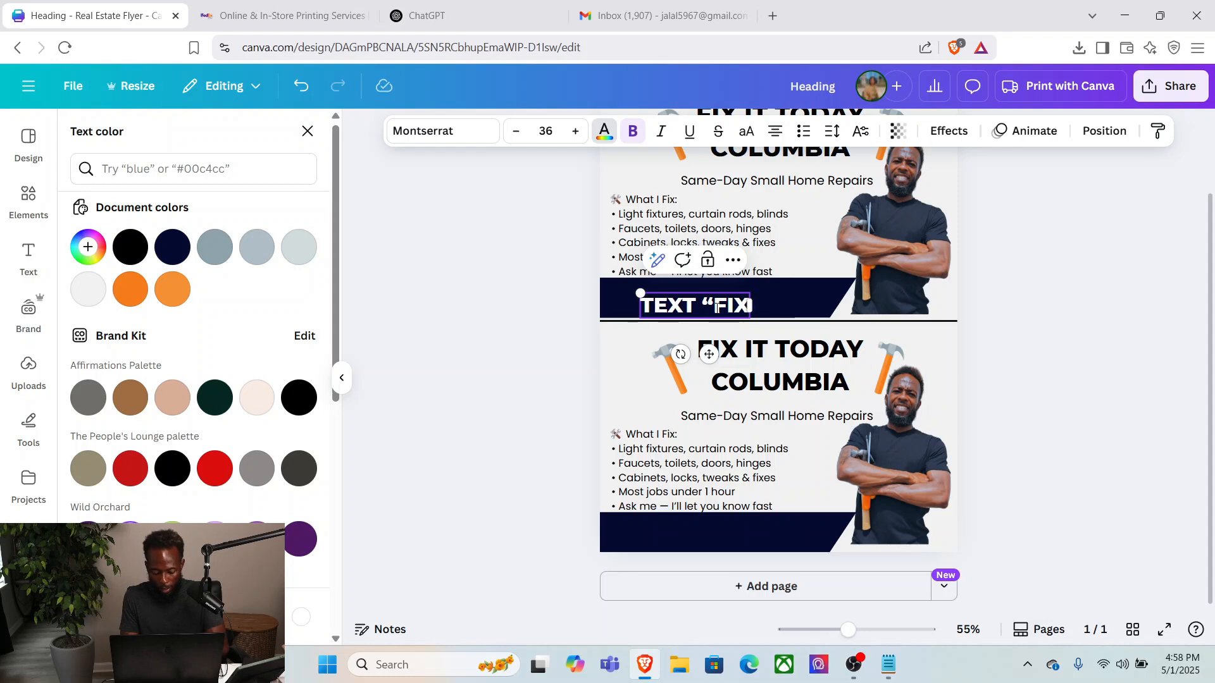
pyautogui.write('"')
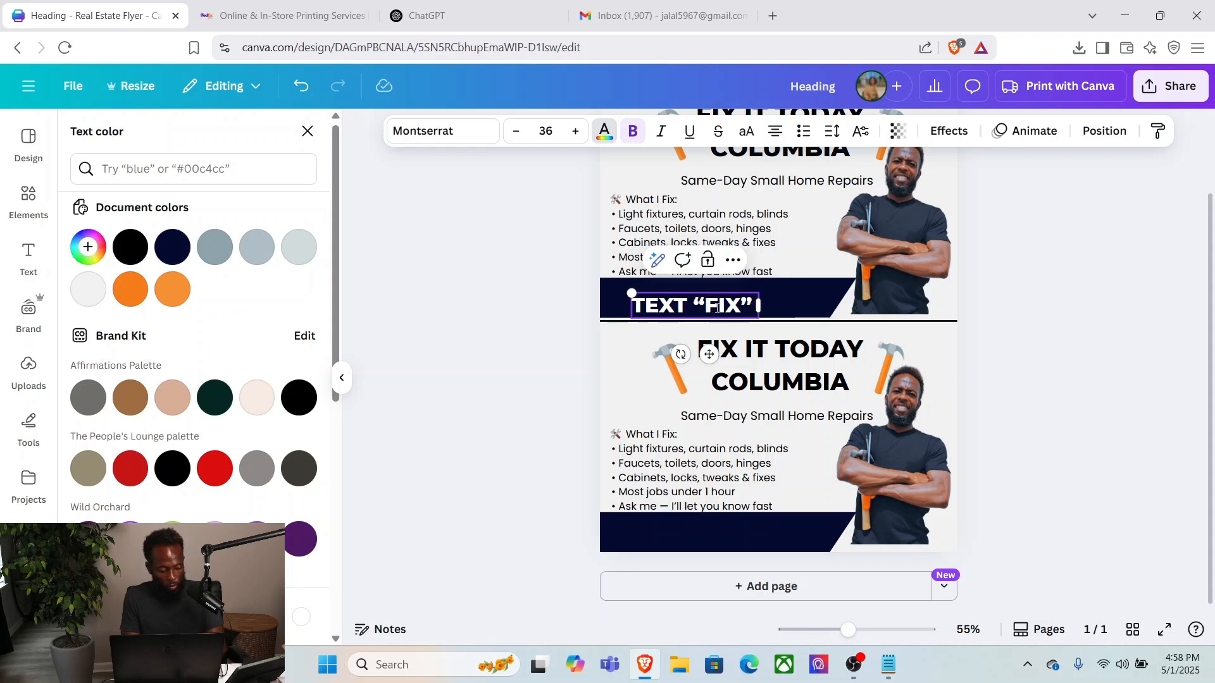
pyautogui.write(' to')
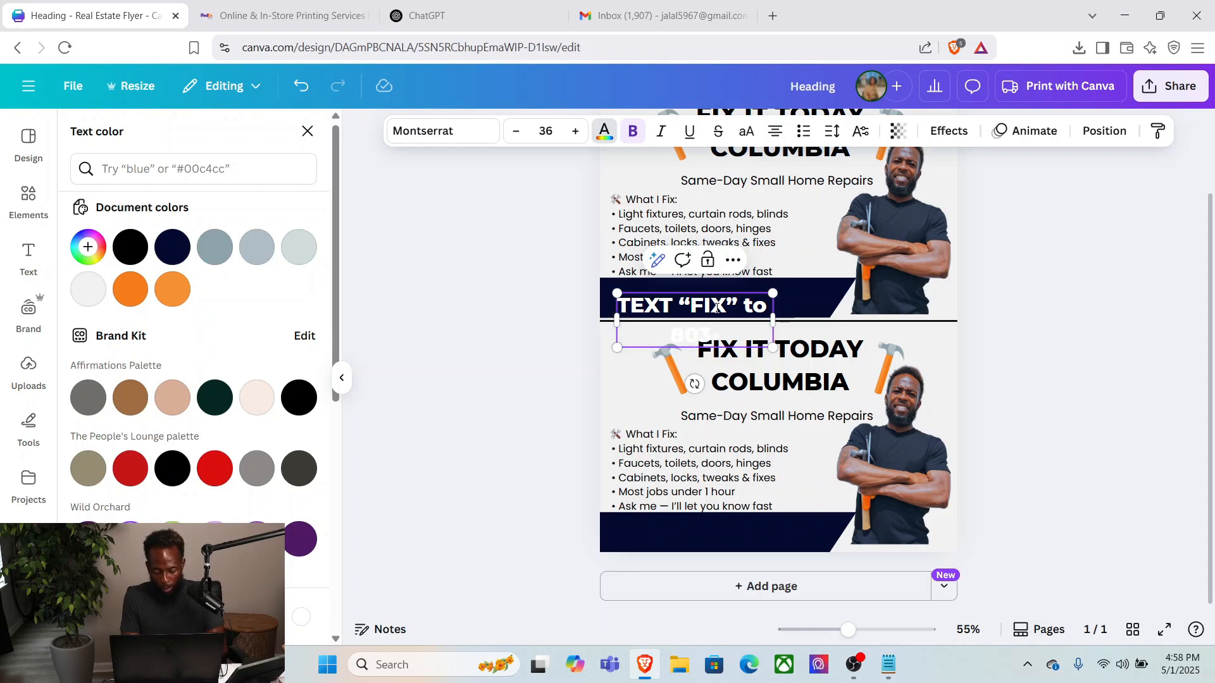
pyautogui.write('812')
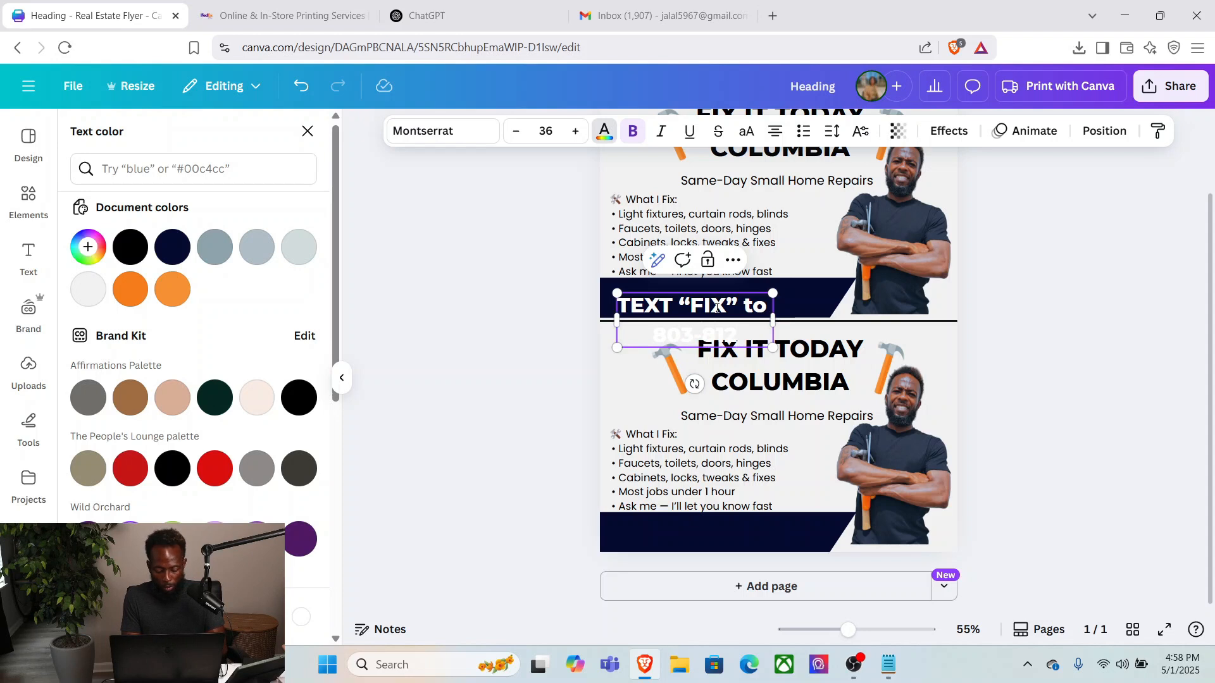
pyautogui.write('-1472')
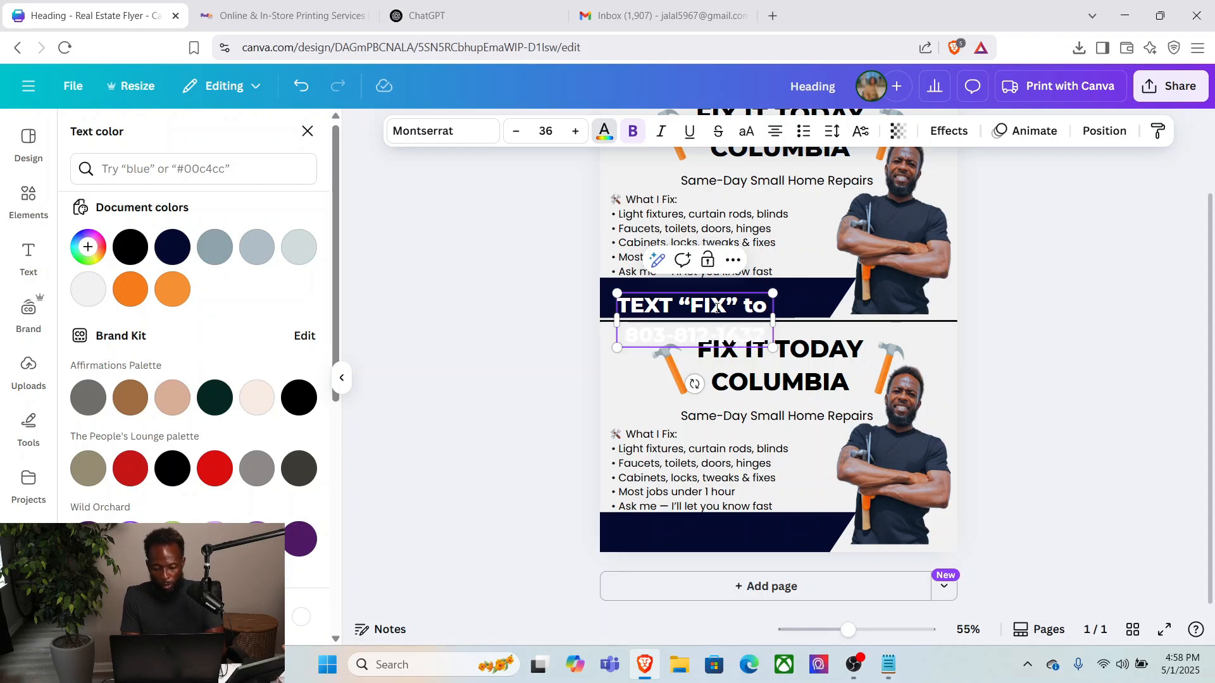
pyautogui.click(809, 303)
pyautogui.moveTo(745, 314)
pyautogui.mouseDown()
pyautogui.moveTo(749, 291)
pyautogui.moveTo(752, 323)
pyautogui.mouseUp()
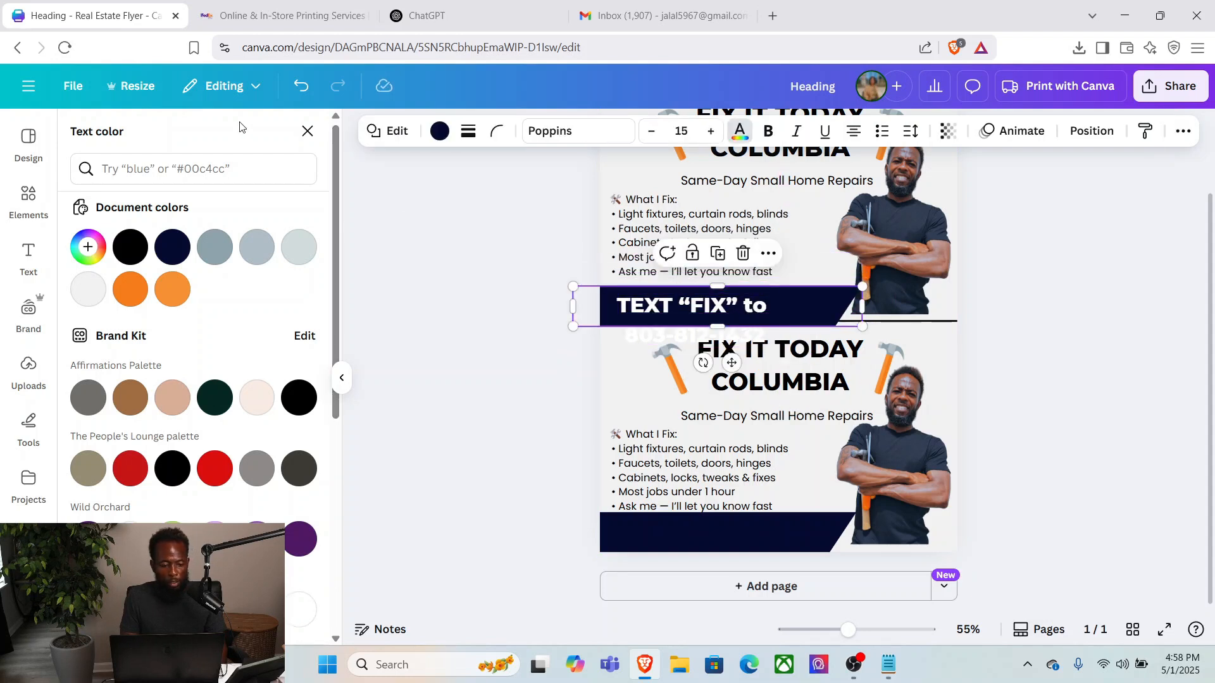
pyautogui.click(298, 95)
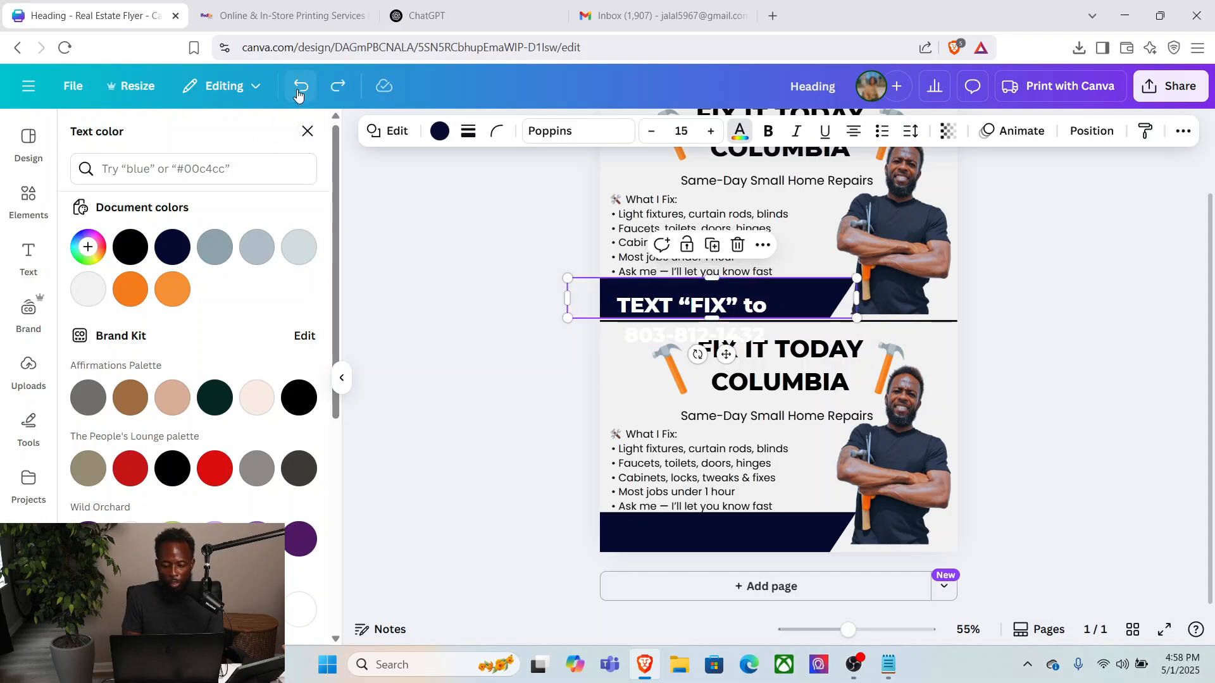
# Move the call-to-action text up onto the upper navy banner and reduce its font size to 27.
pyautogui.moveTo(626, 331); pyautogui.dragTo(625, 317)
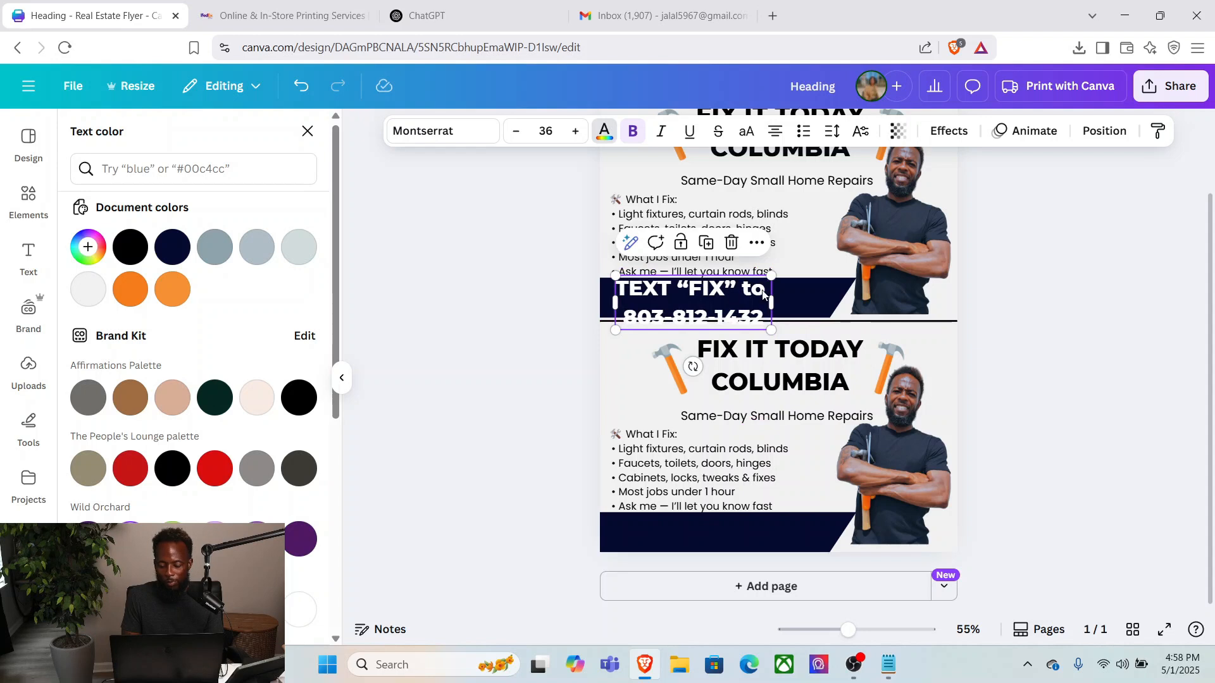
pyautogui.click(516, 131)
pyautogui.click(516, 131)
pyautogui.click(515, 131)
pyautogui.click(516, 131)
pyautogui.click(516, 131)
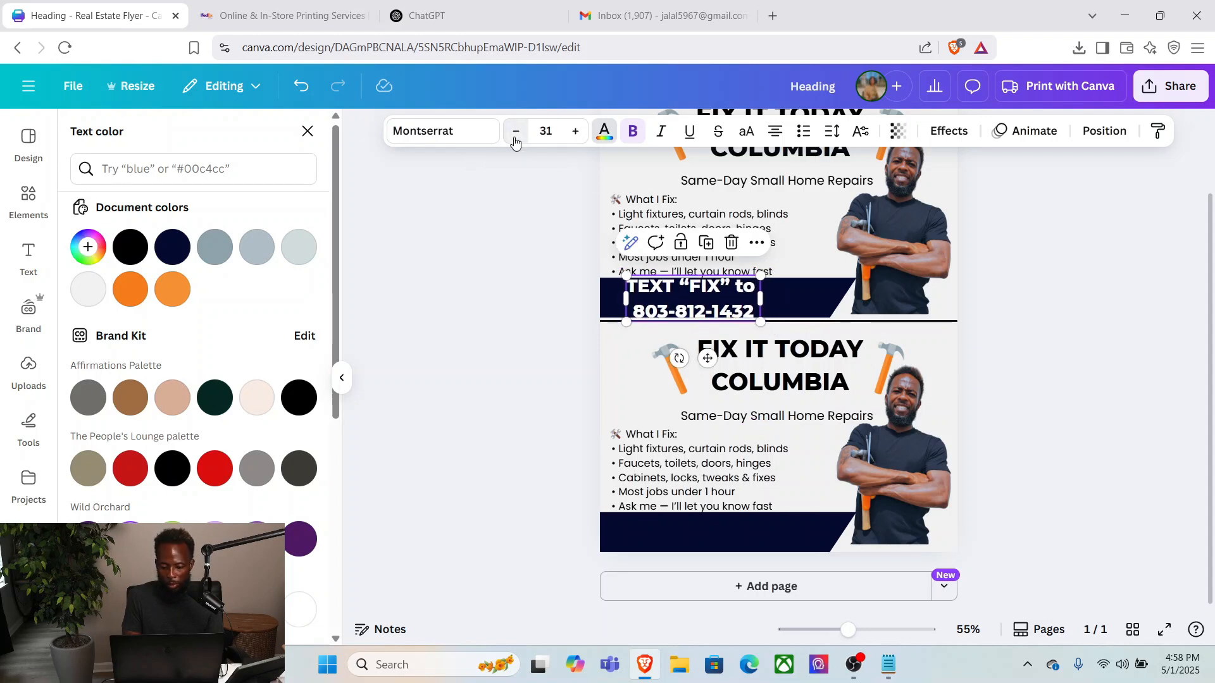
pyautogui.click(515, 131)
pyautogui.click(516, 130)
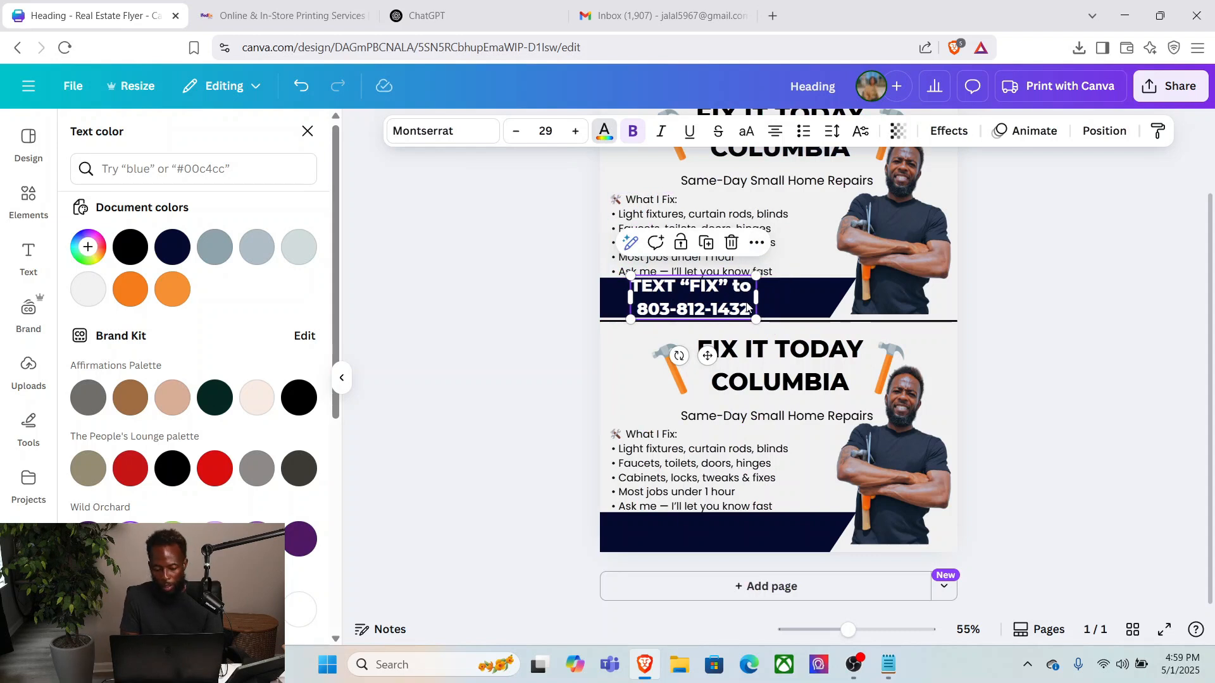
pyautogui.click(516, 131)
pyautogui.click(515, 131)
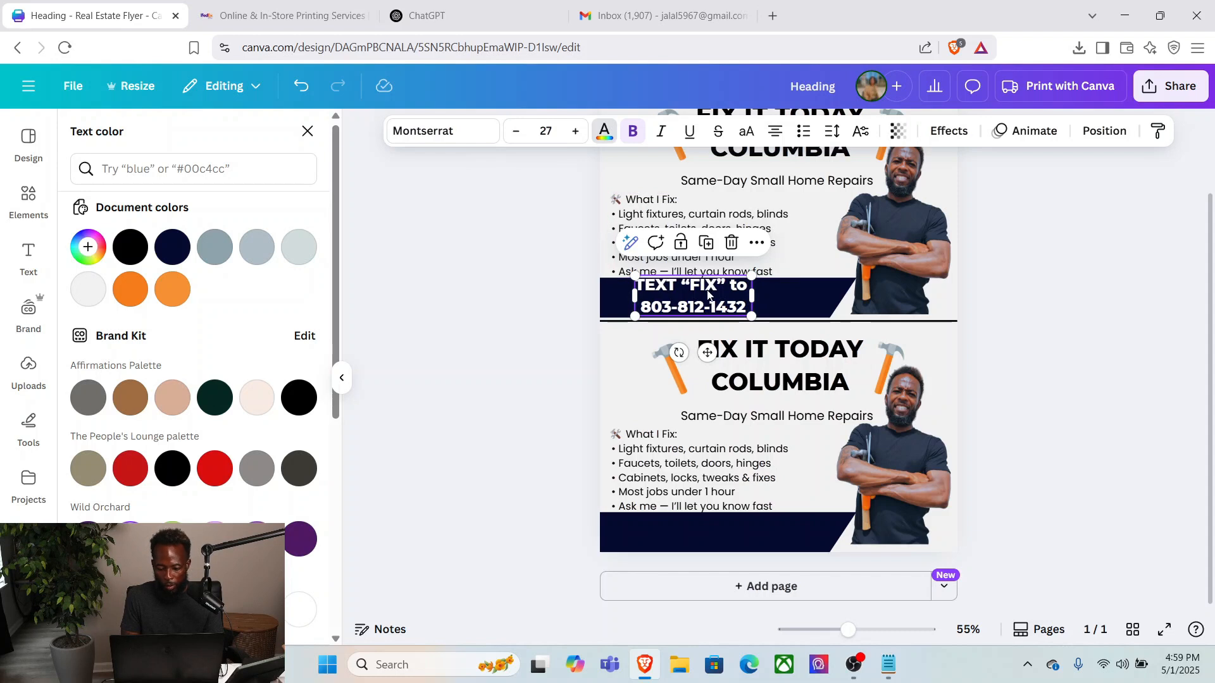
# Set the call-to-action text to size 25 and nudge it so both lines sit inside the upper banner.
pyautogui.moveTo(707, 291); pyautogui.dragTo(699, 291)
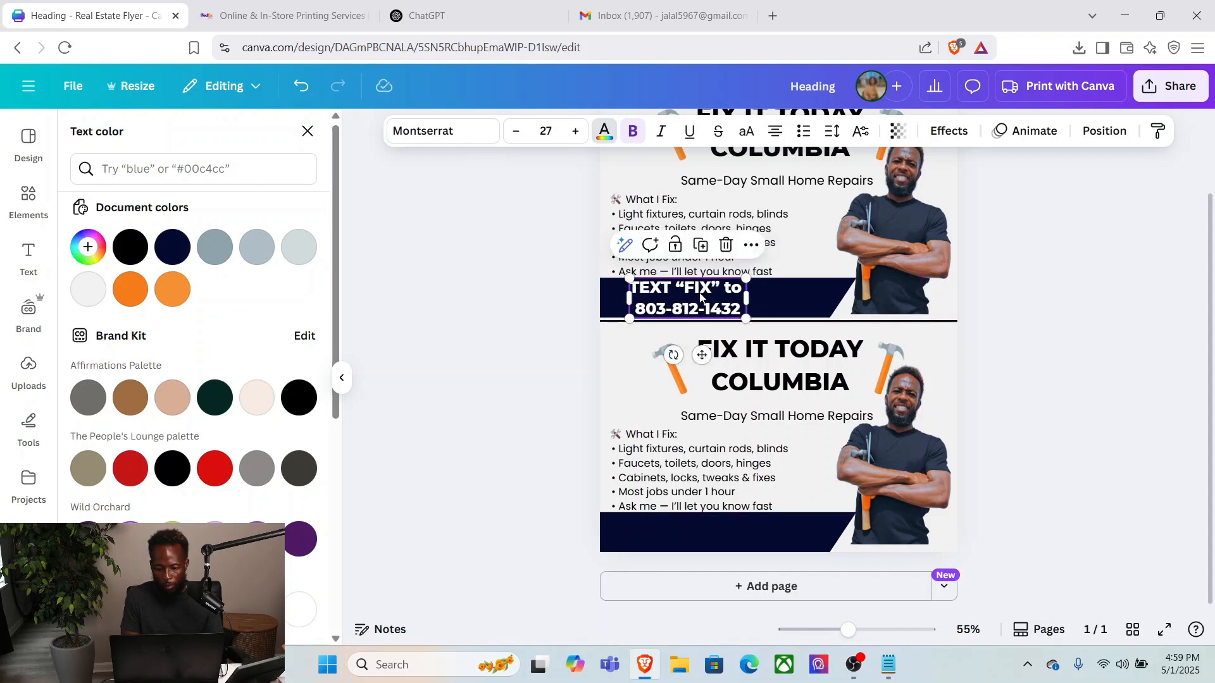
pyautogui.click(516, 133)
pyautogui.click(516, 132)
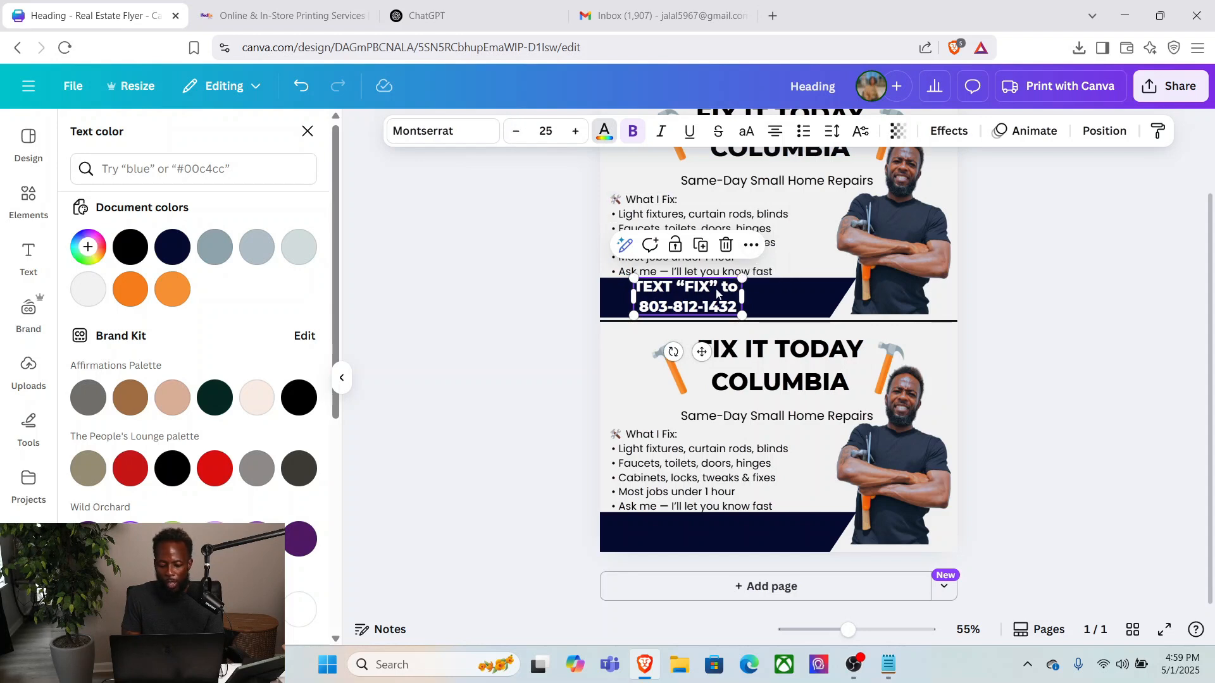
pyautogui.moveTo(717, 293); pyautogui.dragTo(715, 291)
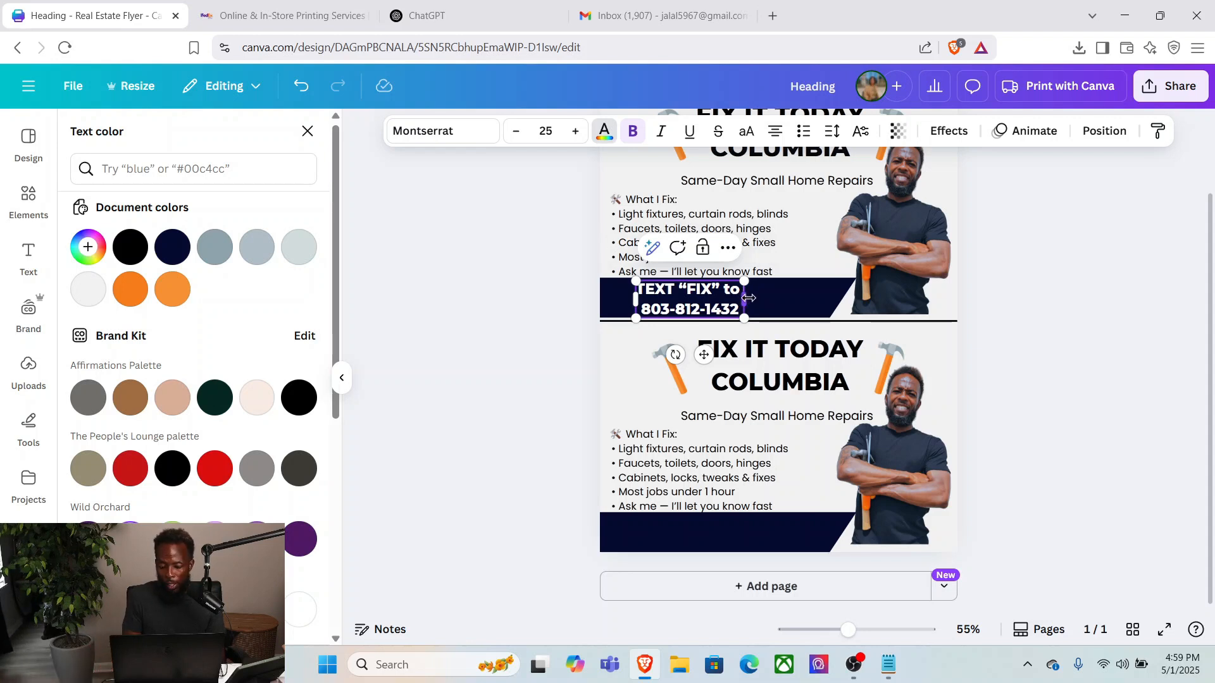
pyautogui.moveTo(749, 297)
pyautogui.mouseDown()
pyautogui.moveTo(777, 308)
pyautogui.moveTo(749, 302)
pyautogui.mouseUp()
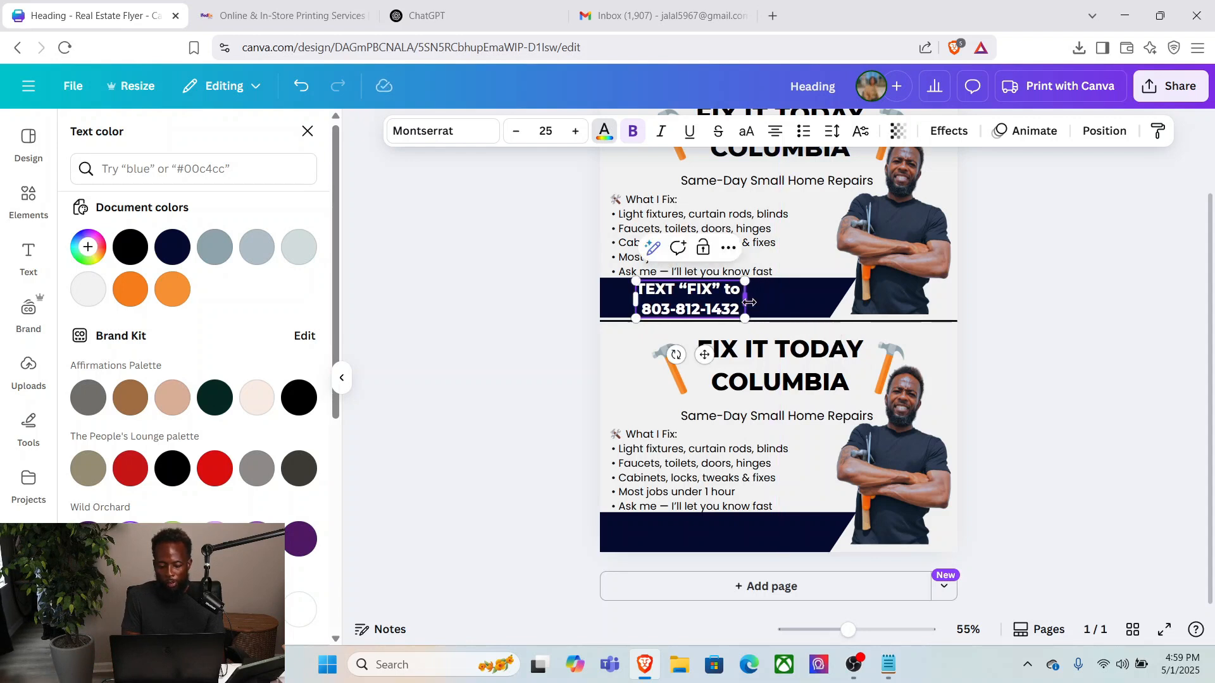
pyautogui.click(806, 299)
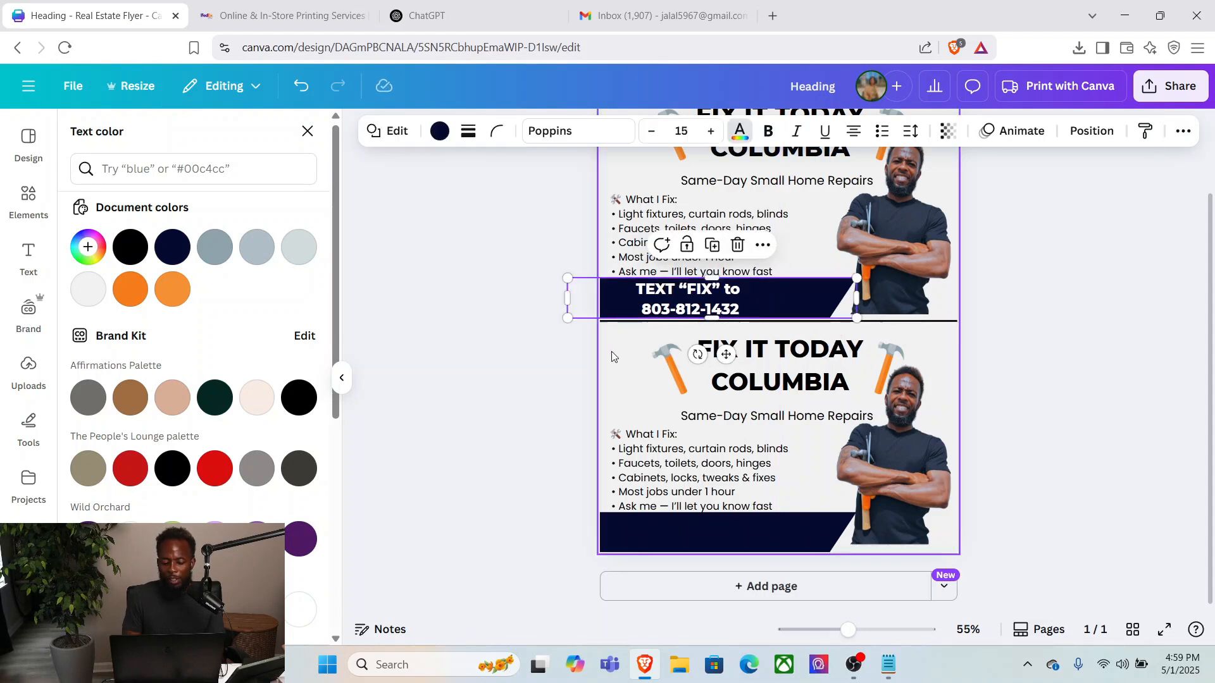
pyautogui.click(539, 419)
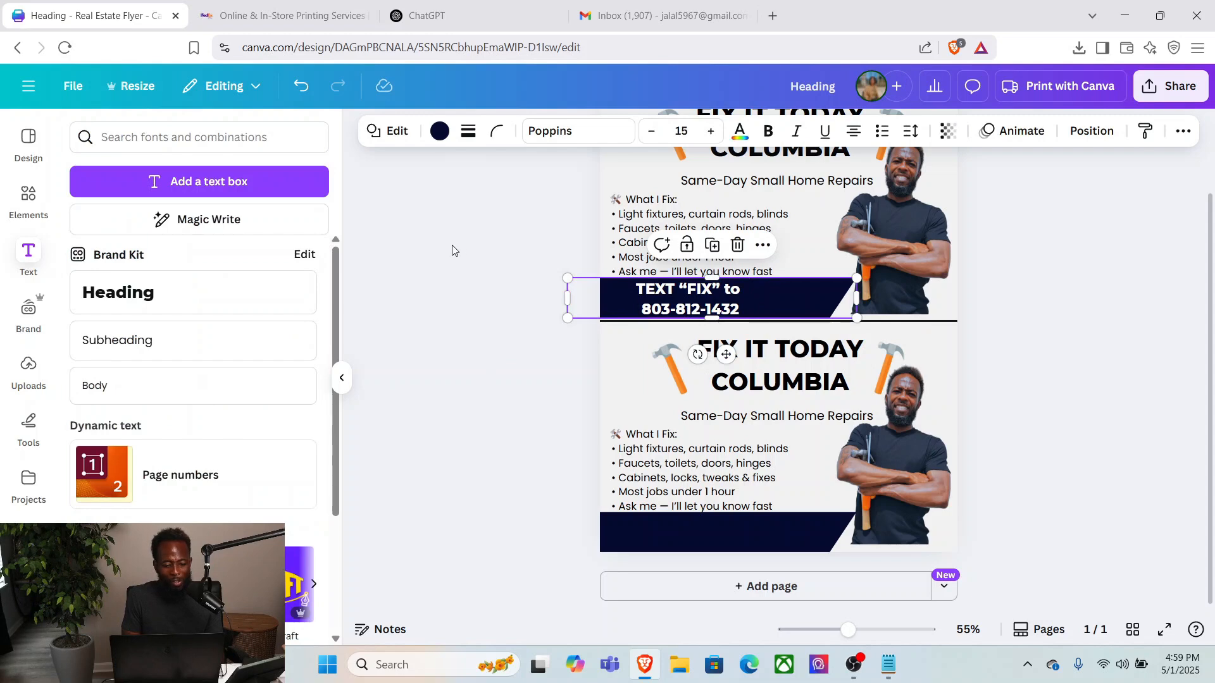
# Search the elements library for "phone" and add the smartphone outline graphic to the page.
pyautogui.click(18, 202)
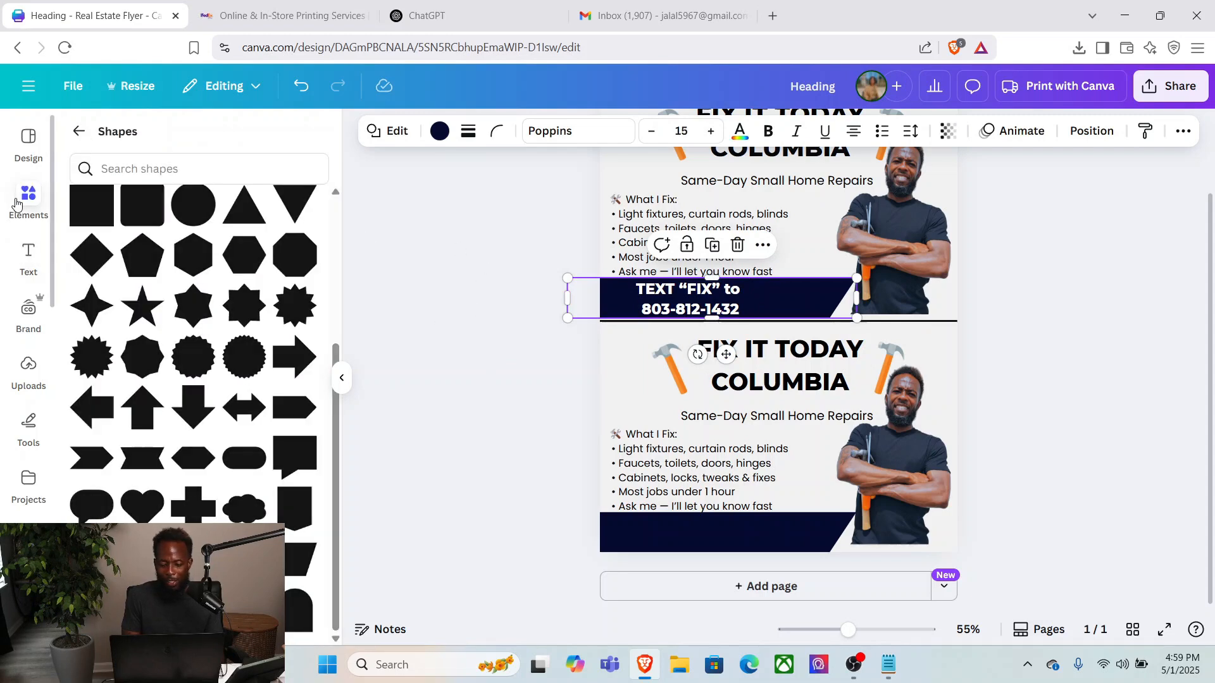
pyautogui.click(78, 131)
pyautogui.click(143, 138)
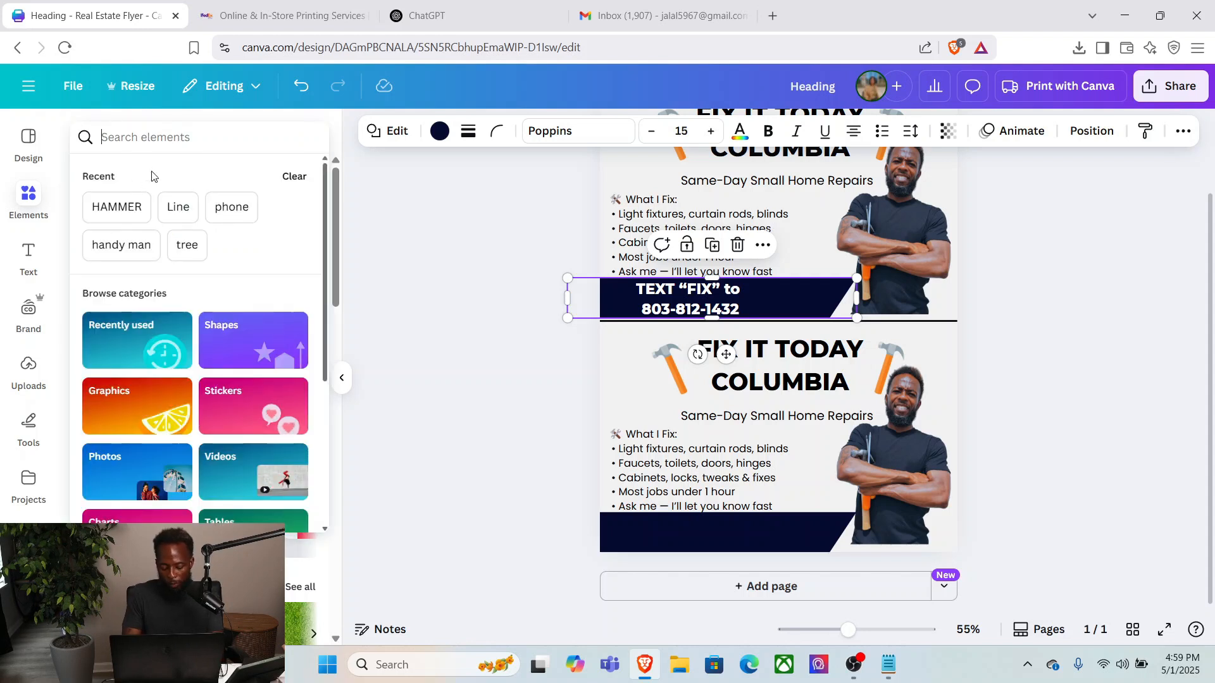
pyautogui.write('pho')
pyautogui.press('BackSpace')
pyautogui.press('BackSpace')
pyautogui.press('BackSpace')
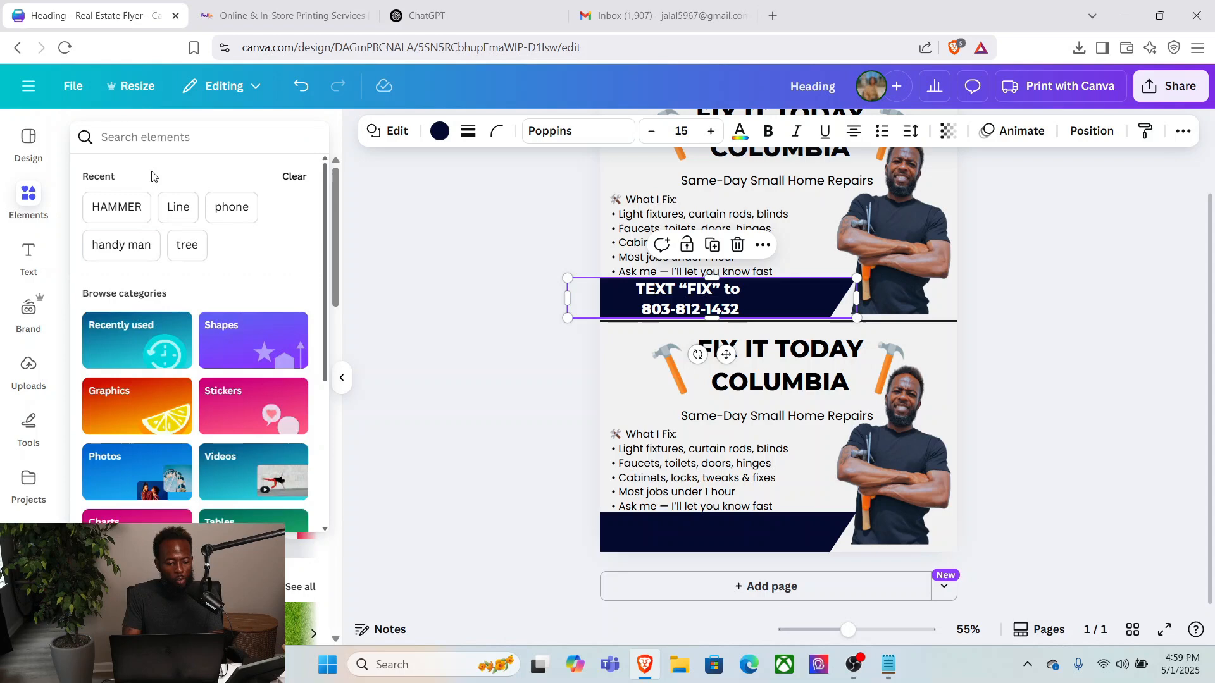
pyautogui.click(14, 213)
pyautogui.click(130, 145)
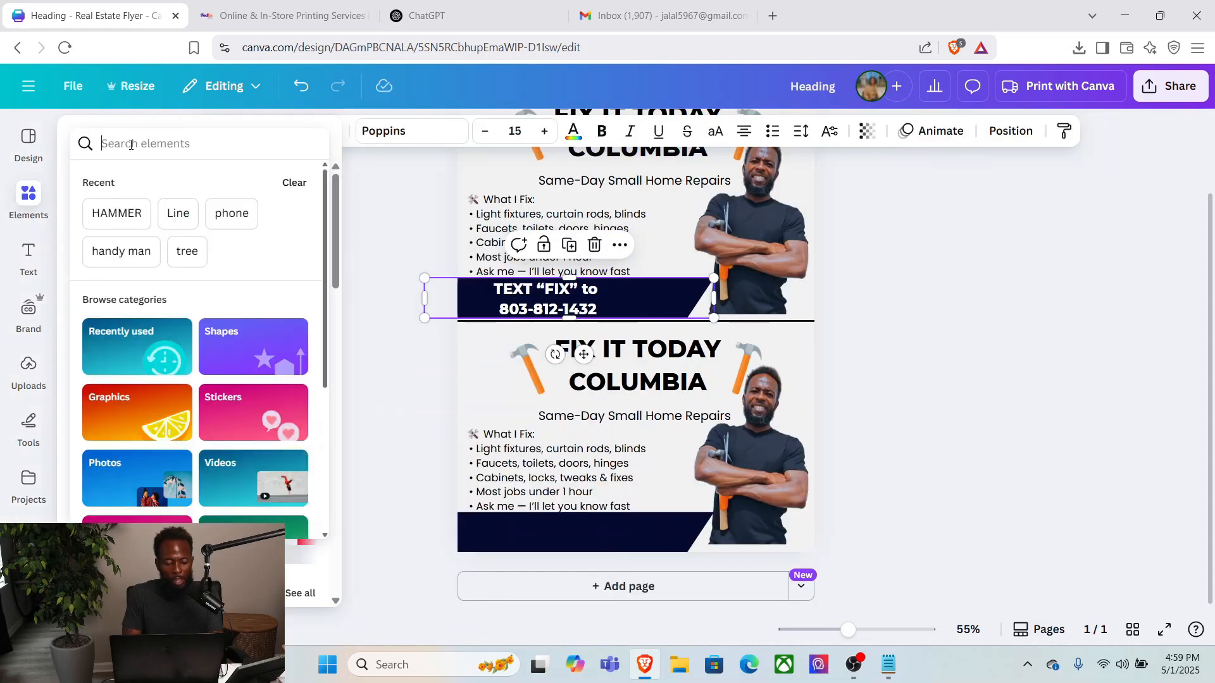
pyautogui.write('phone')
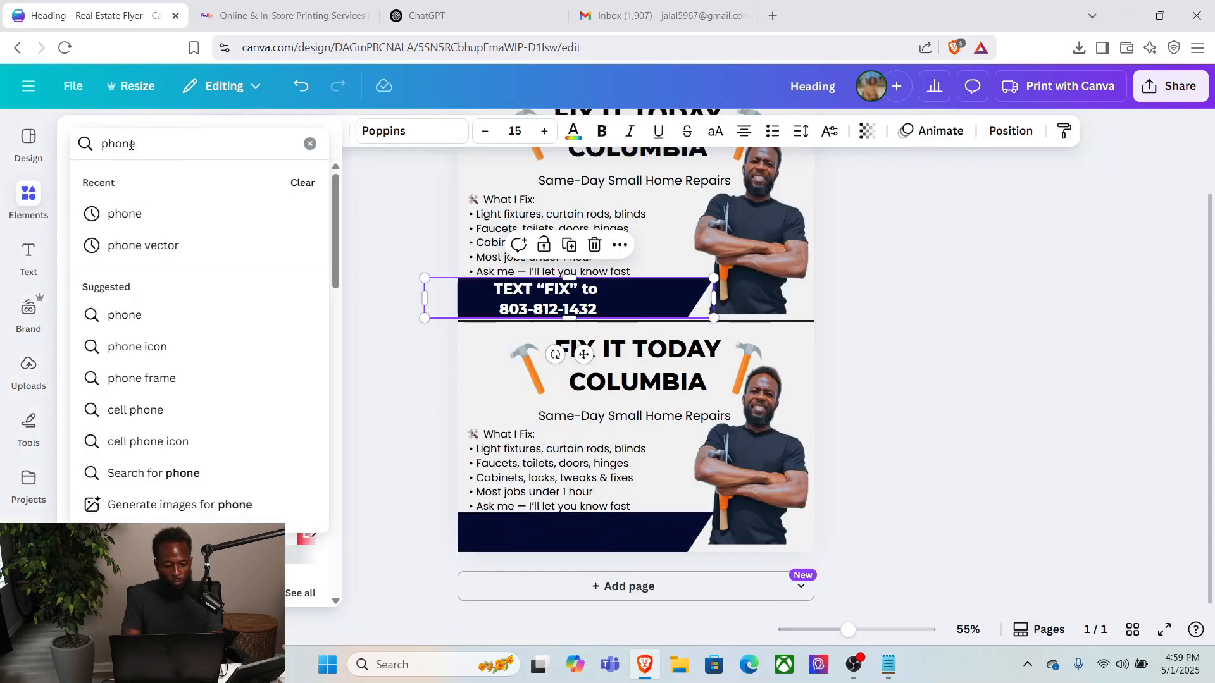
pyautogui.press('Return')
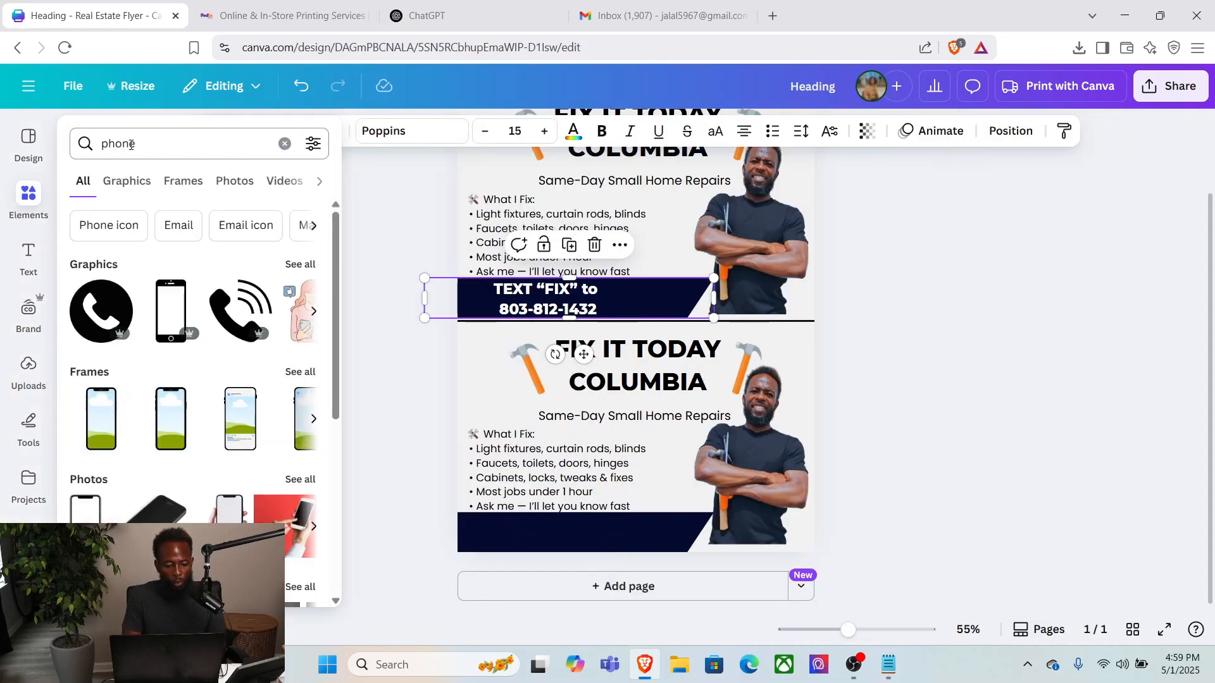
pyautogui.click(171, 311)
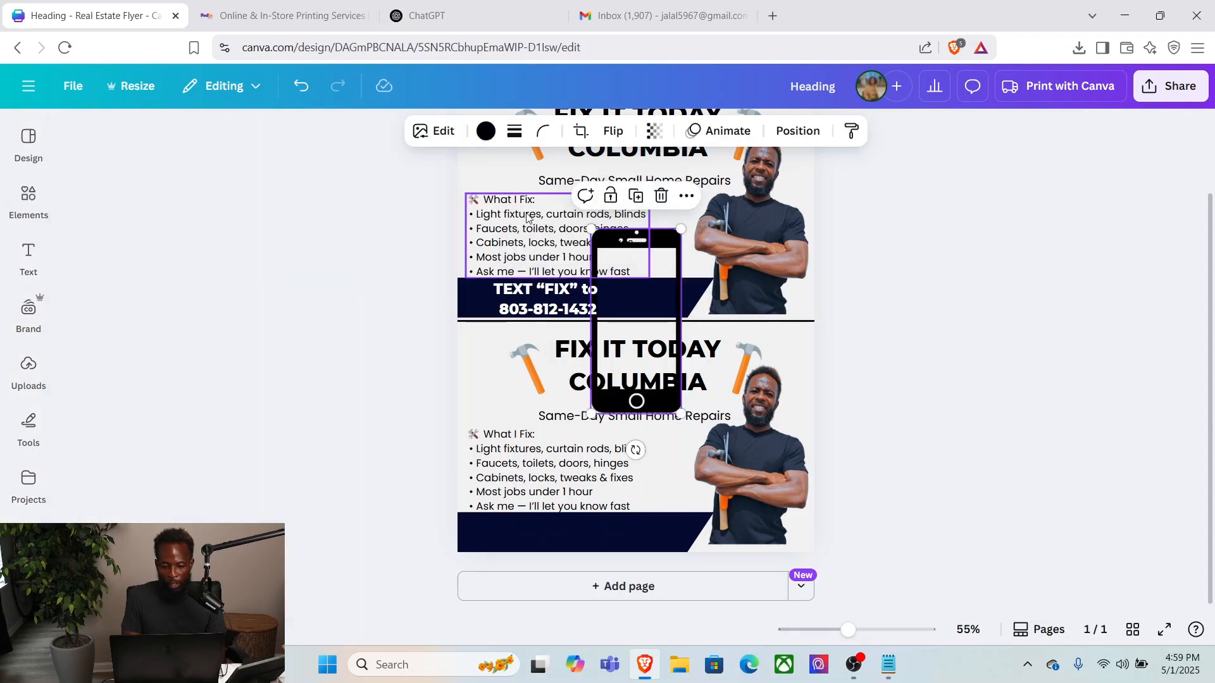
# Color the phone graphic white, shrink it to the banner's height and place it just left of the call-to-action text.
pyautogui.click(486, 131)
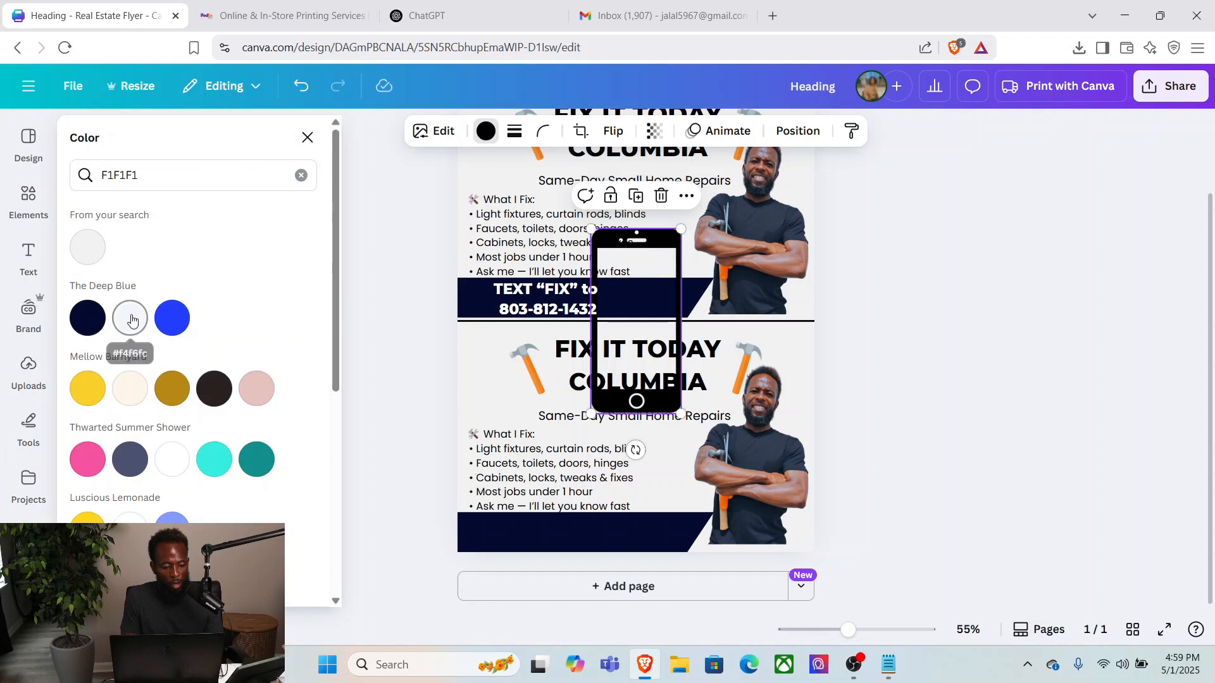
pyautogui.click(175, 459)
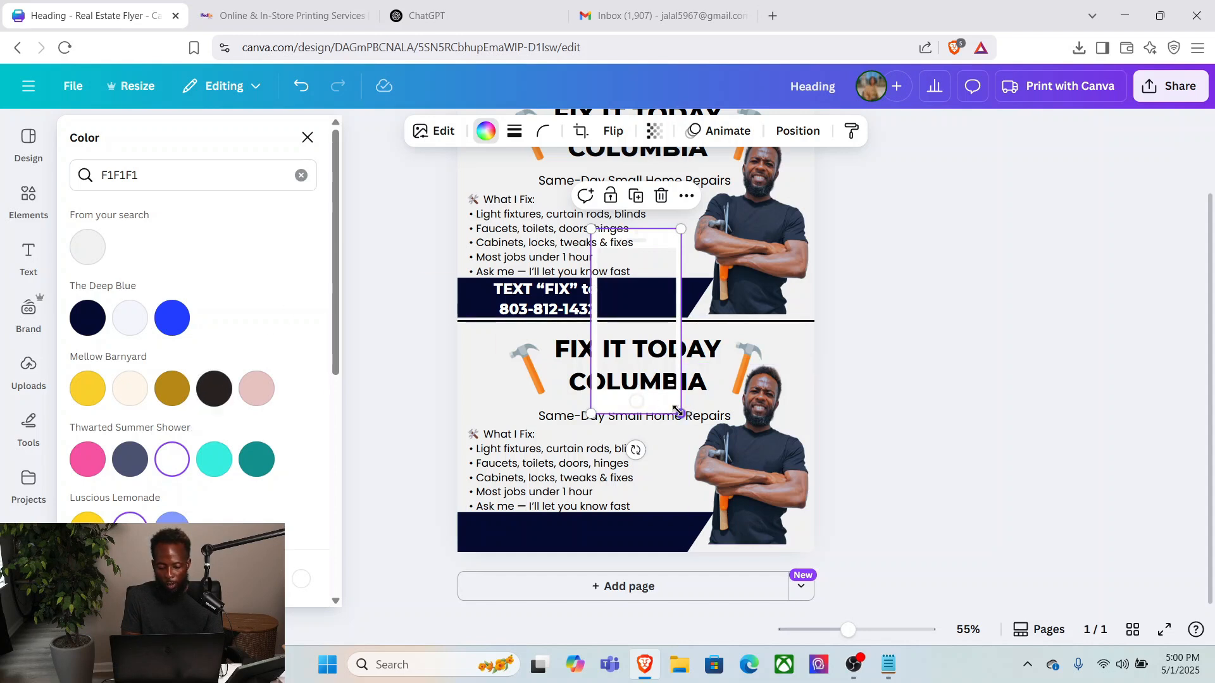
pyautogui.moveTo(689, 414); pyautogui.dragTo(671, 339)
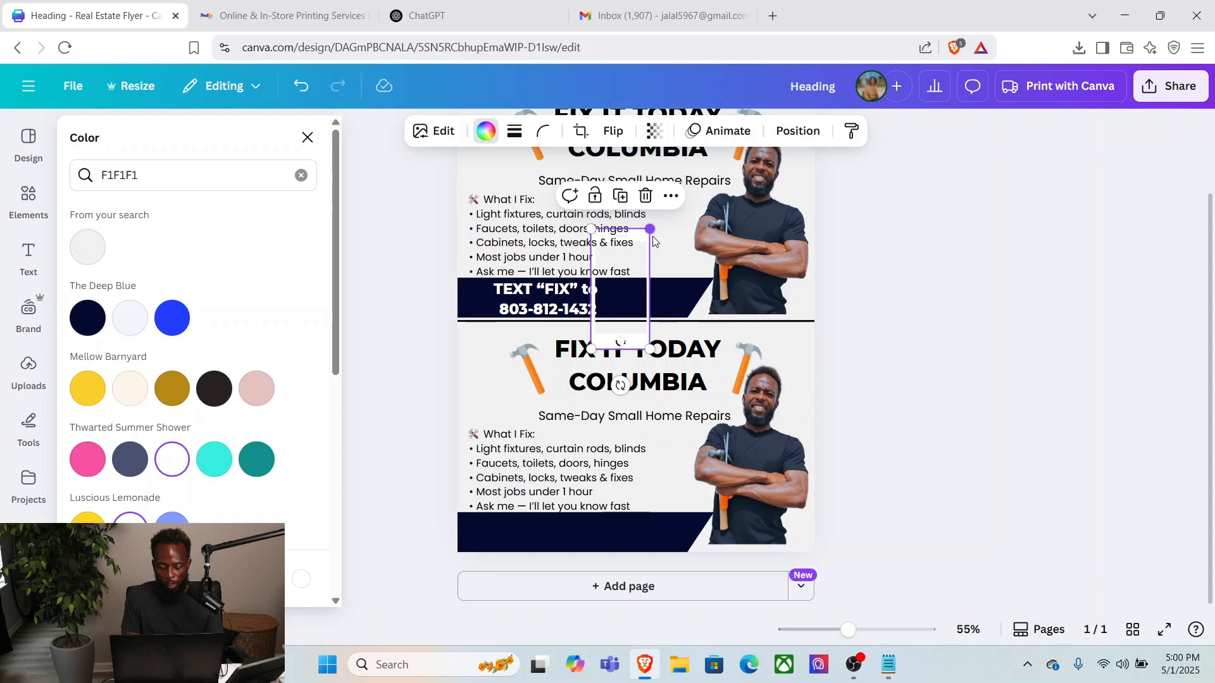
pyautogui.moveTo(652, 238); pyautogui.dragTo(485, 315)
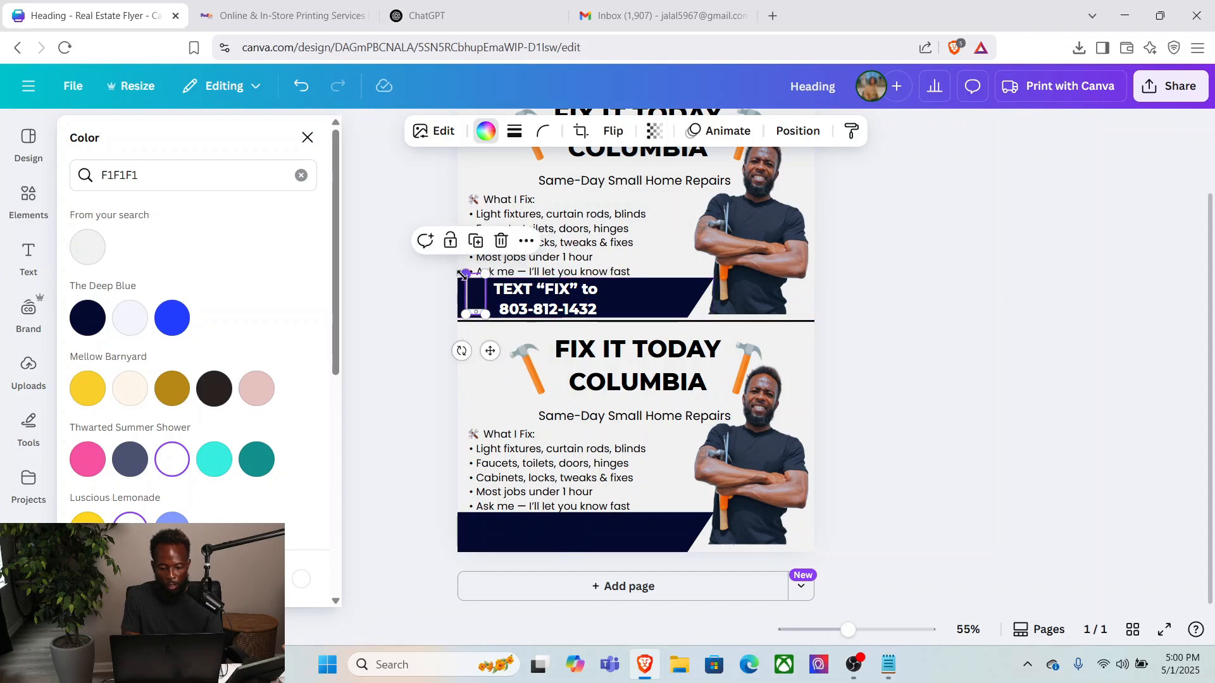
pyautogui.moveTo(463, 274); pyautogui.dragTo(455, 282)
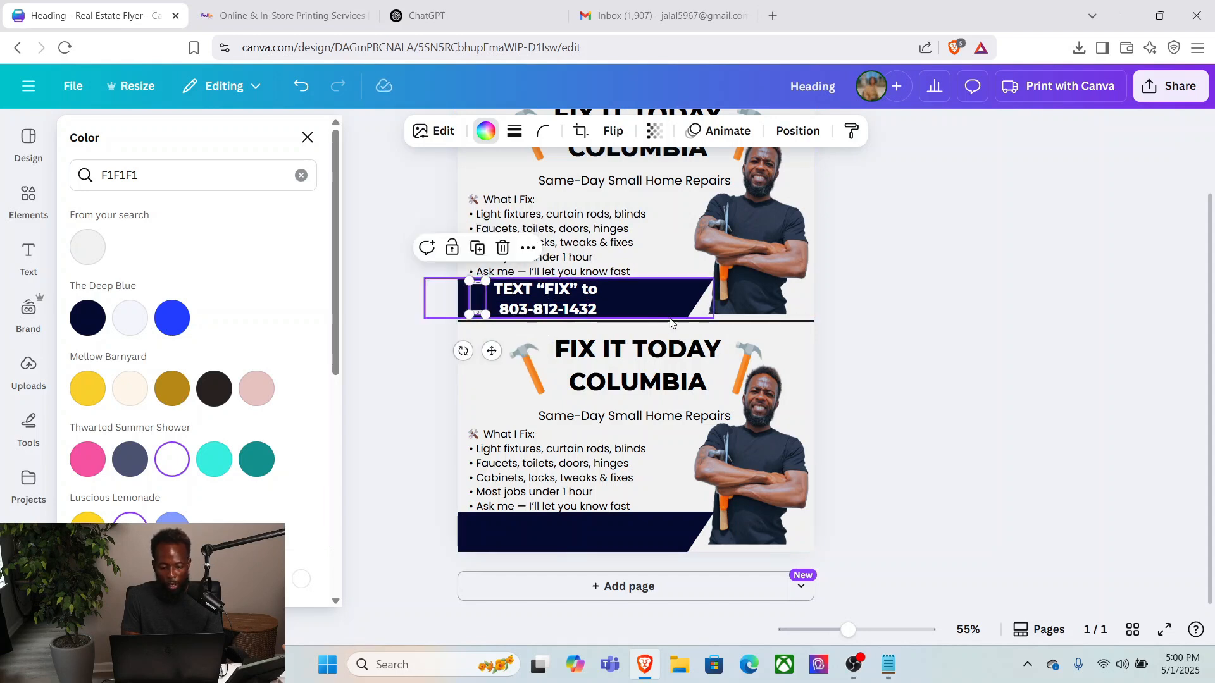
pyautogui.press('Escape')
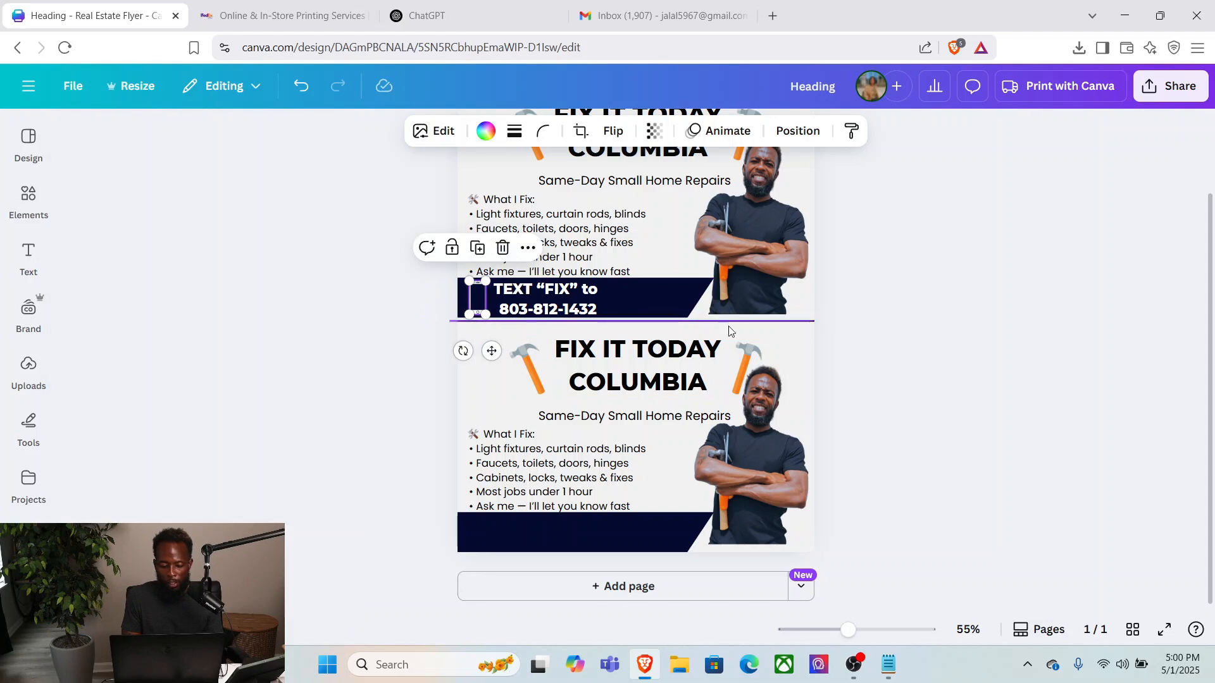
pyautogui.click(647, 288)
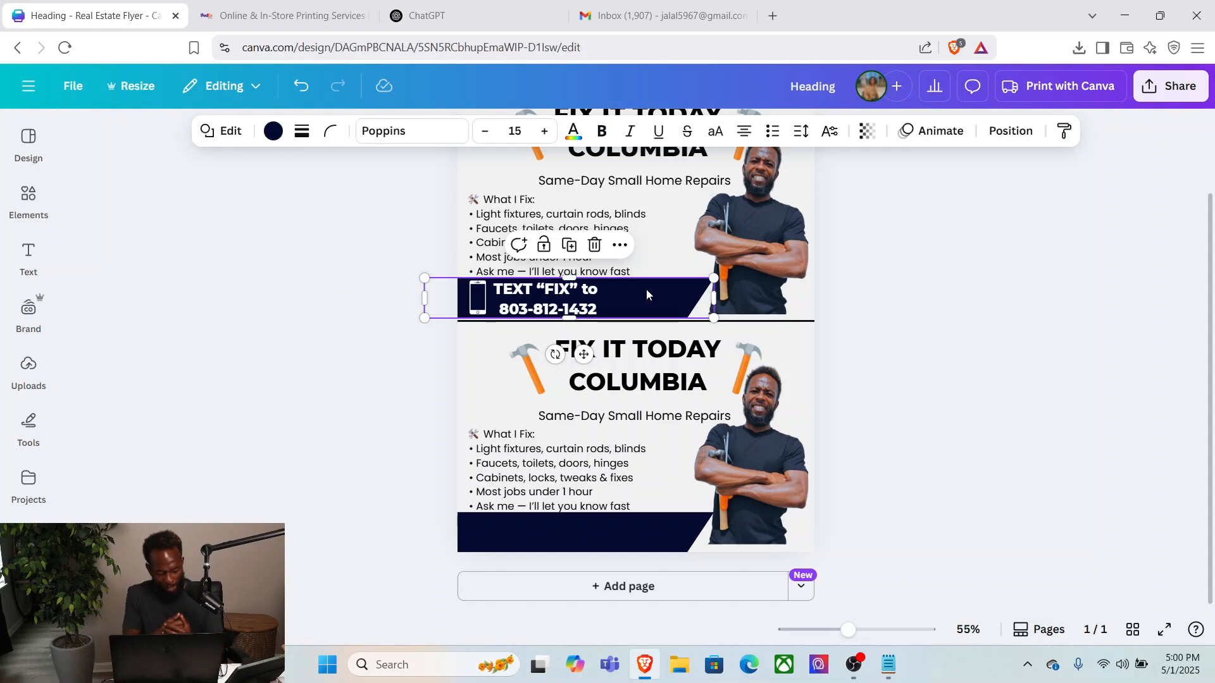
# Tighten the line spacing of the call-to-action text in the upper banner to 1.01.
pyautogui.click(592, 300)
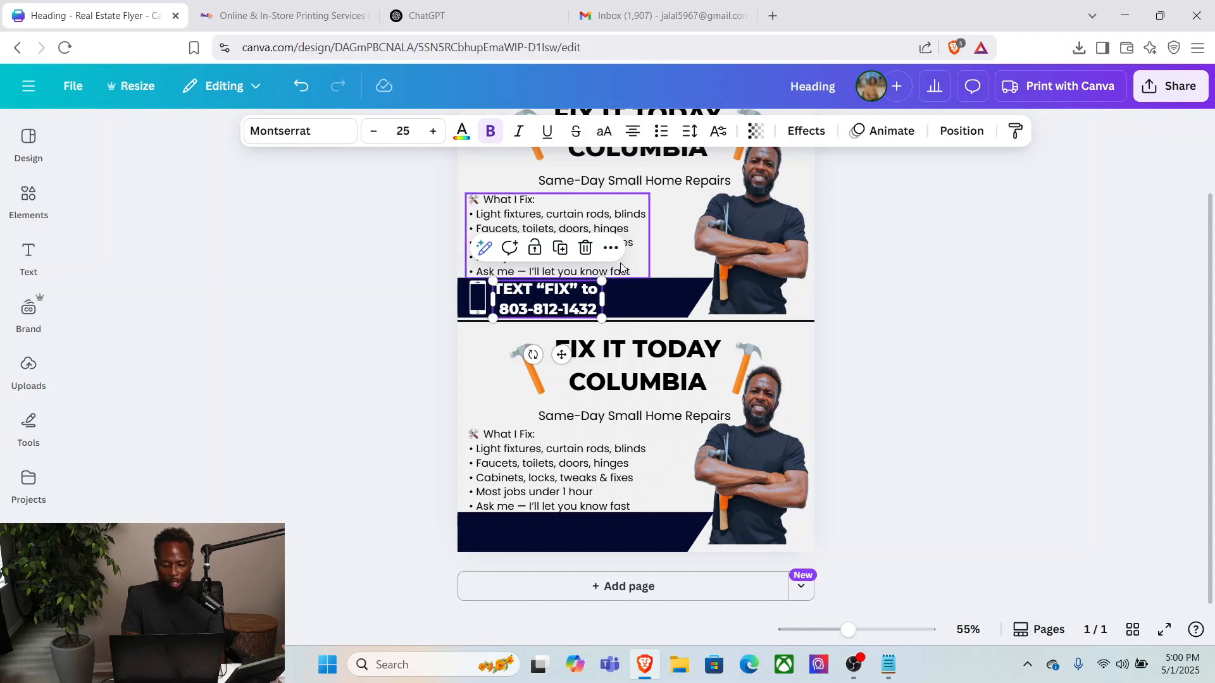
pyautogui.click(688, 133)
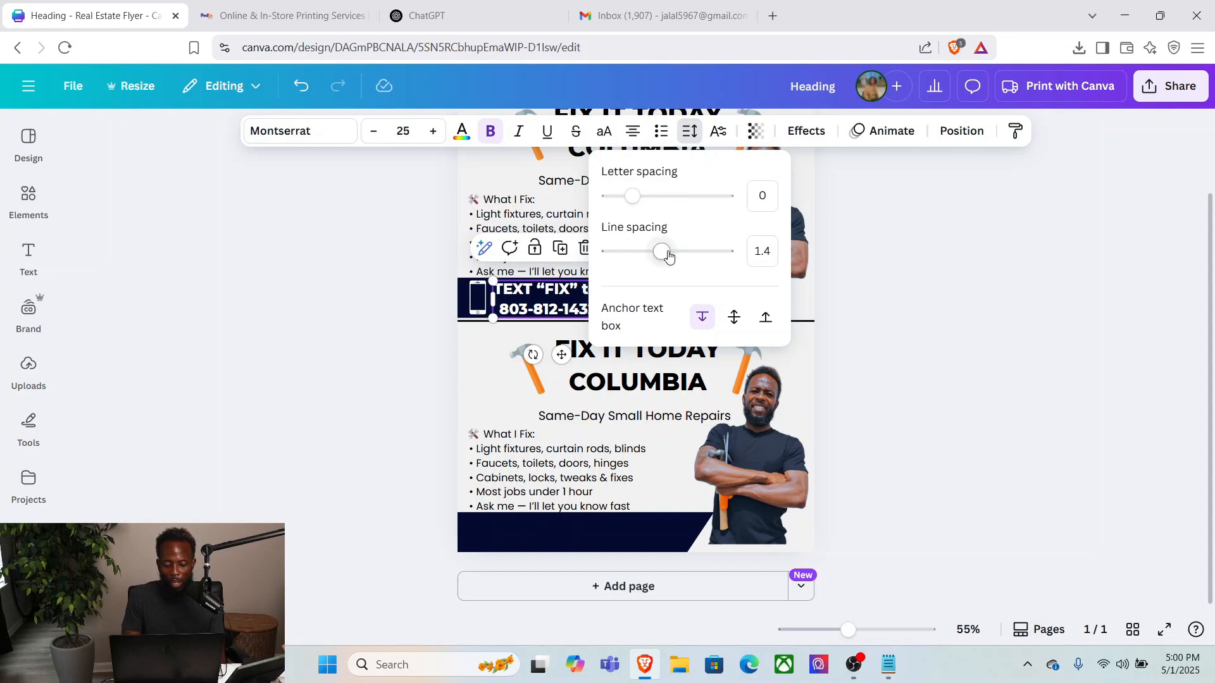
pyautogui.moveTo(669, 256); pyautogui.dragTo(637, 255)
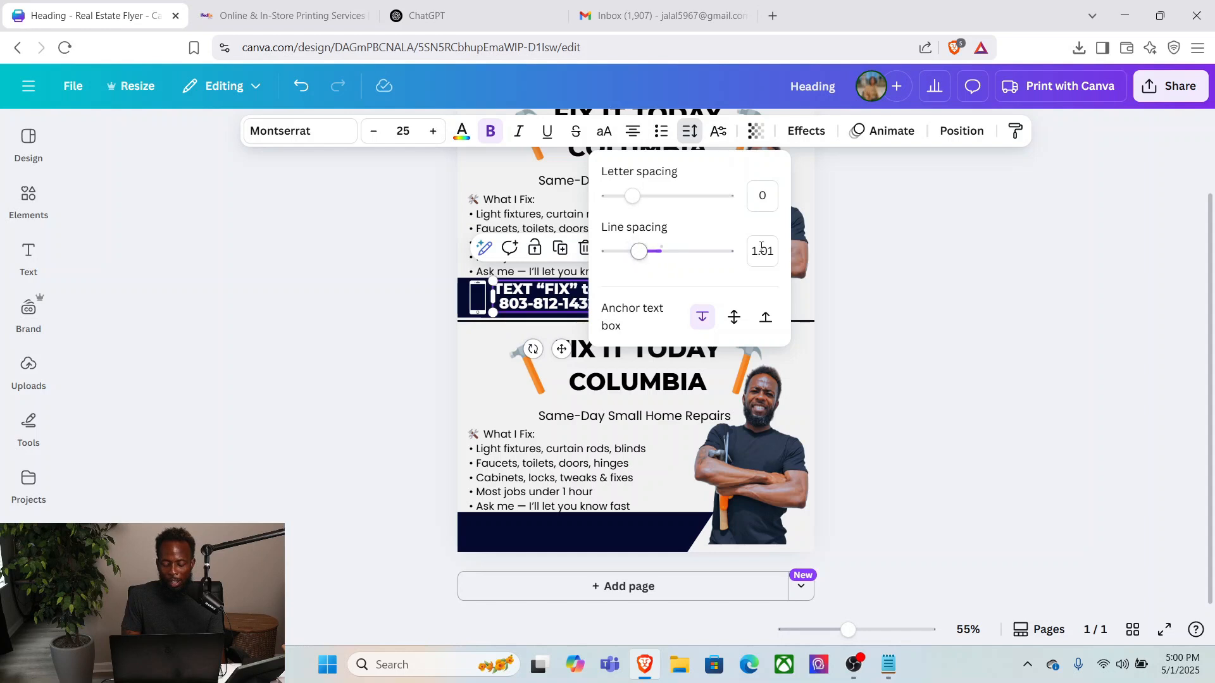
pyautogui.click(925, 272)
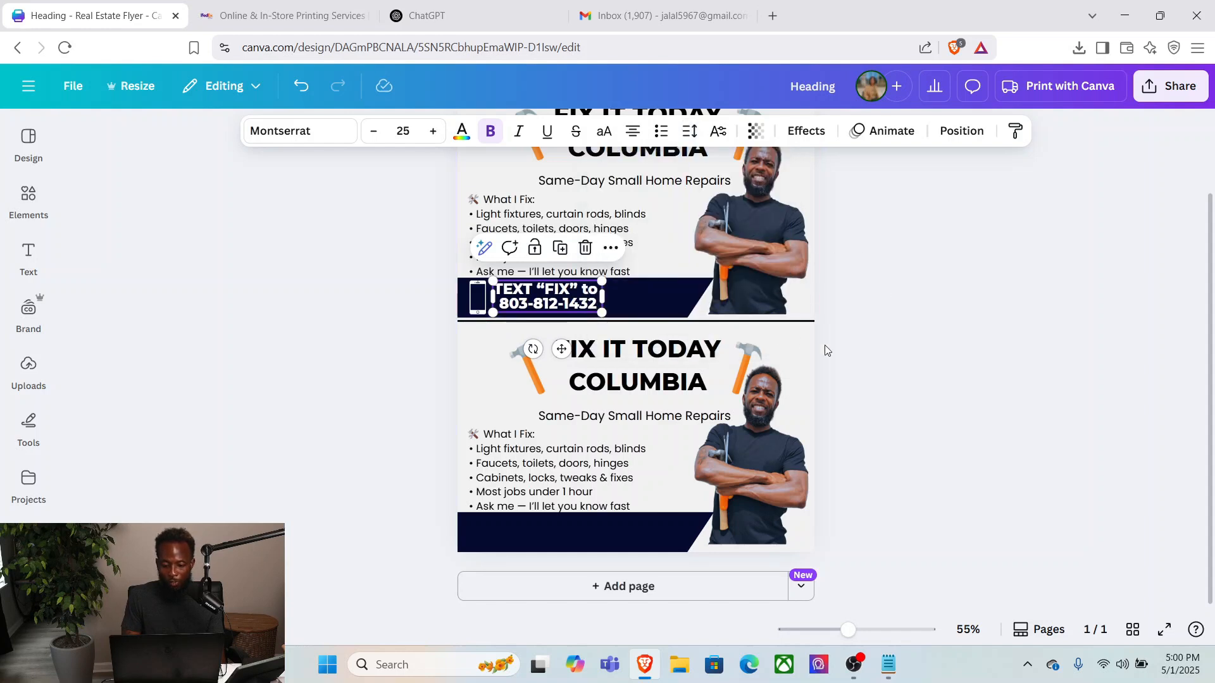
pyautogui.click(641, 291)
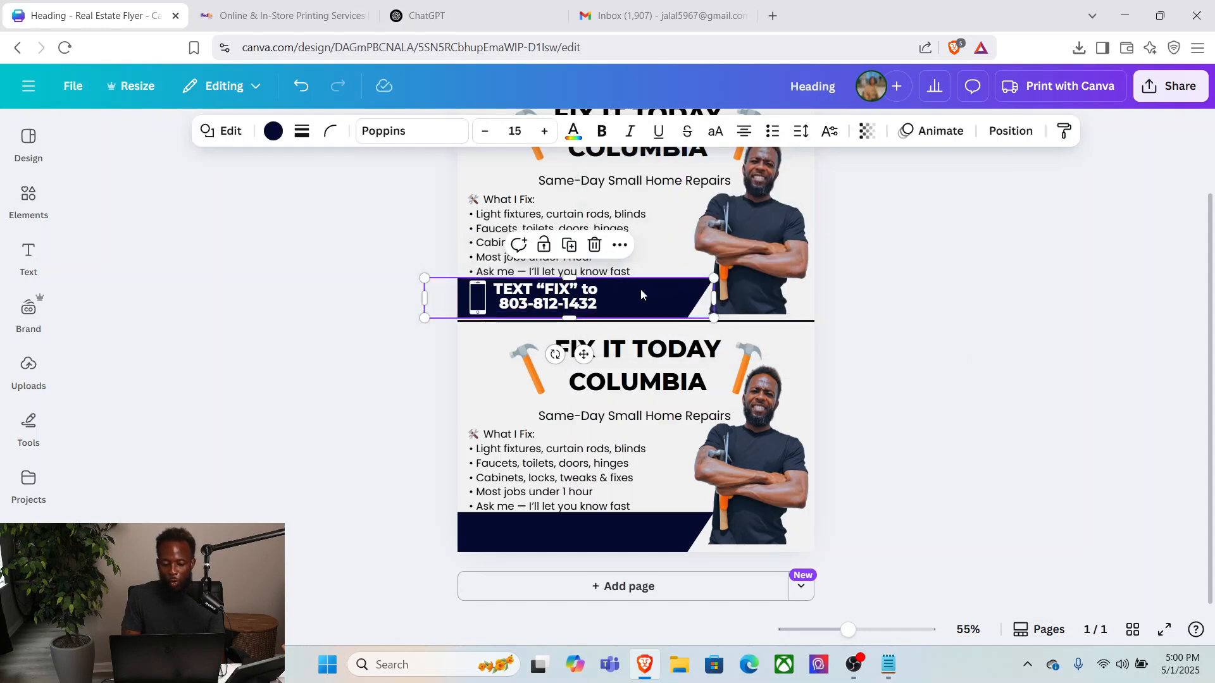
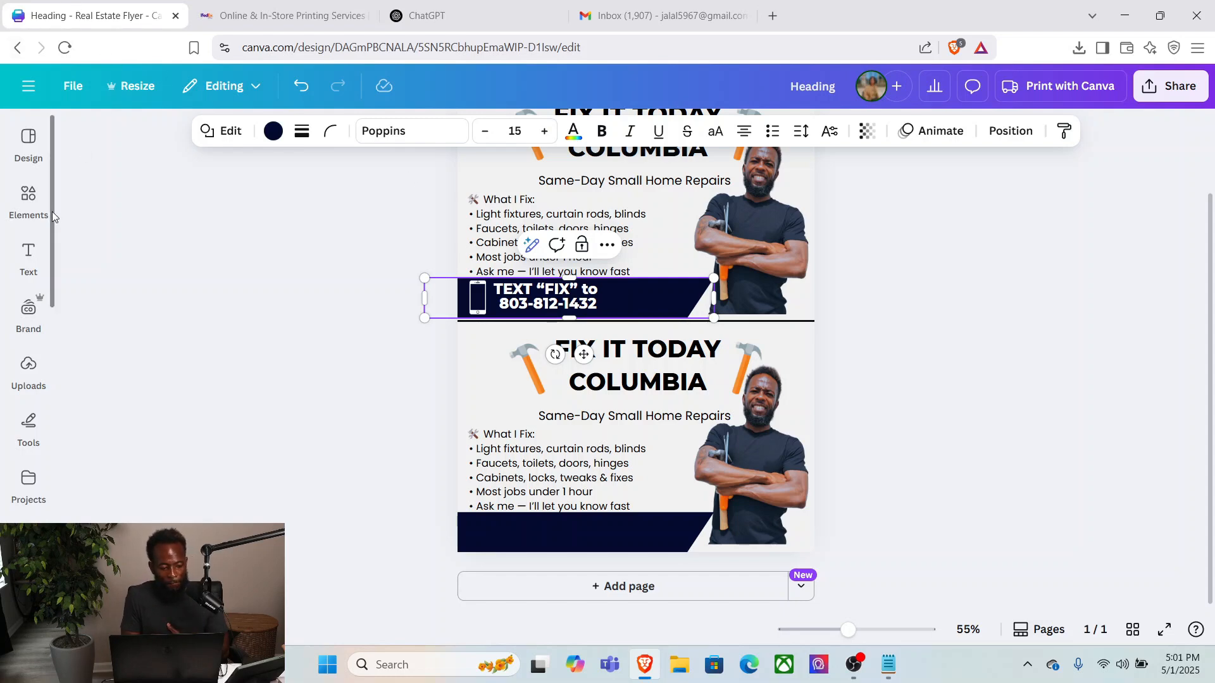
# Add a body text box reading "Same-Day quote. No hassle. Local + Reliable".
pyautogui.click(29, 256)
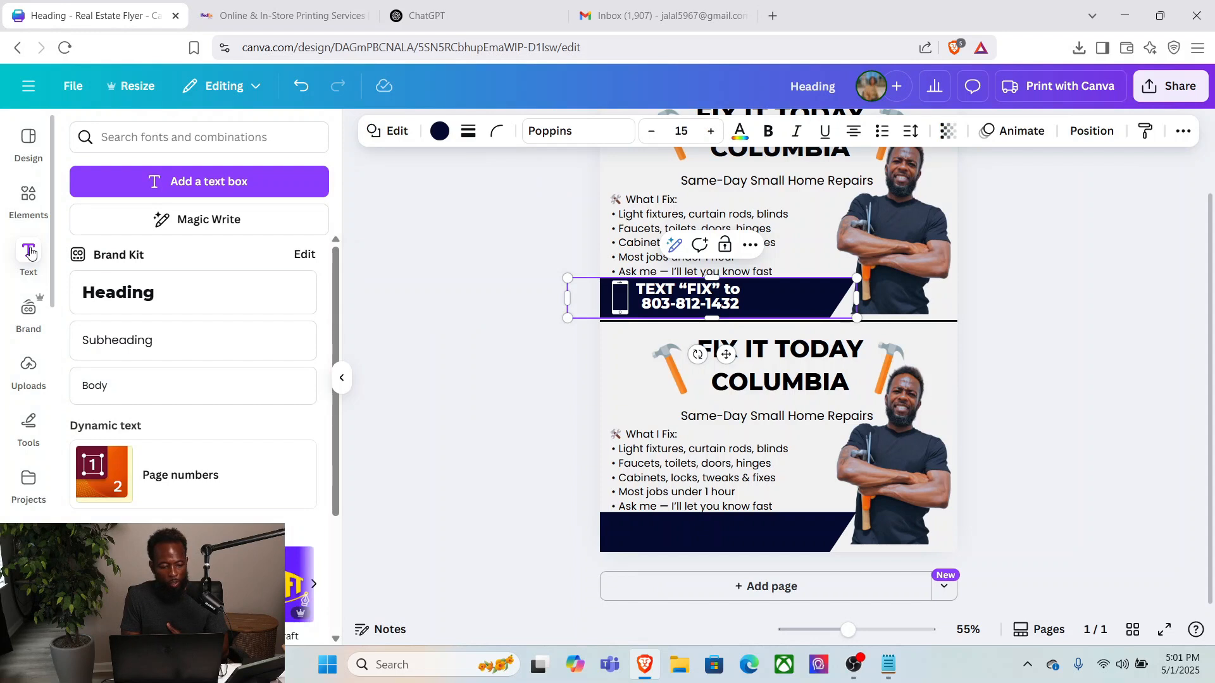
pyautogui.click(168, 404)
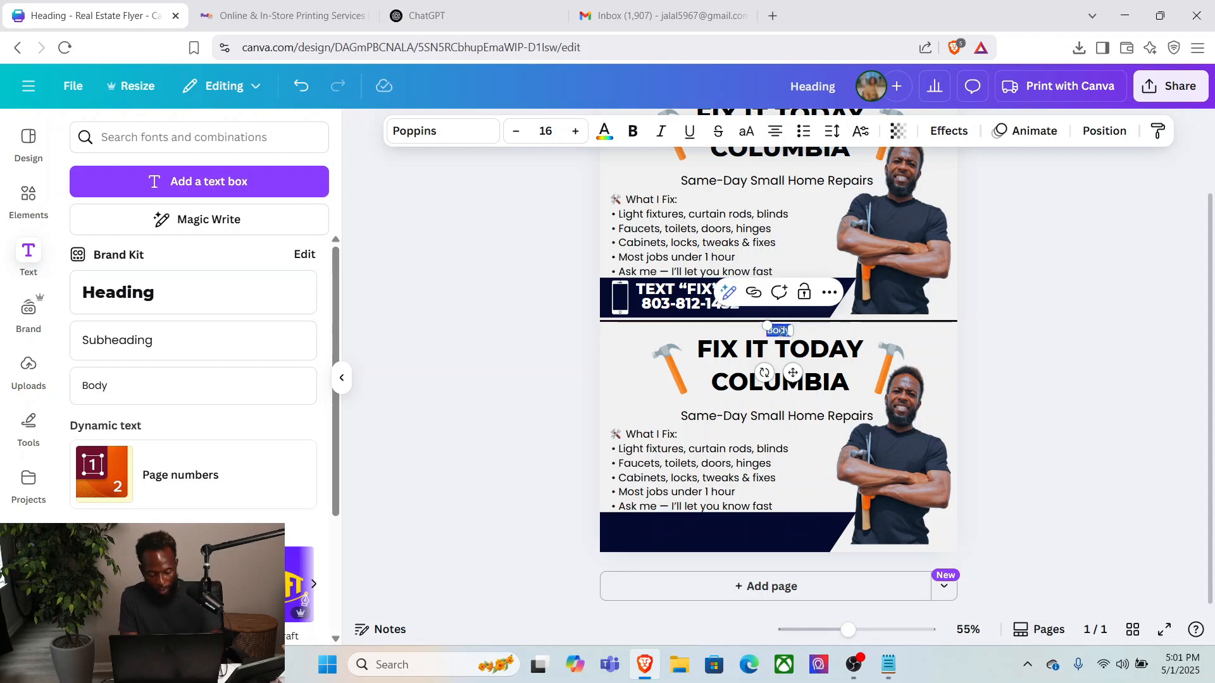
pyautogui.write('Same-d')
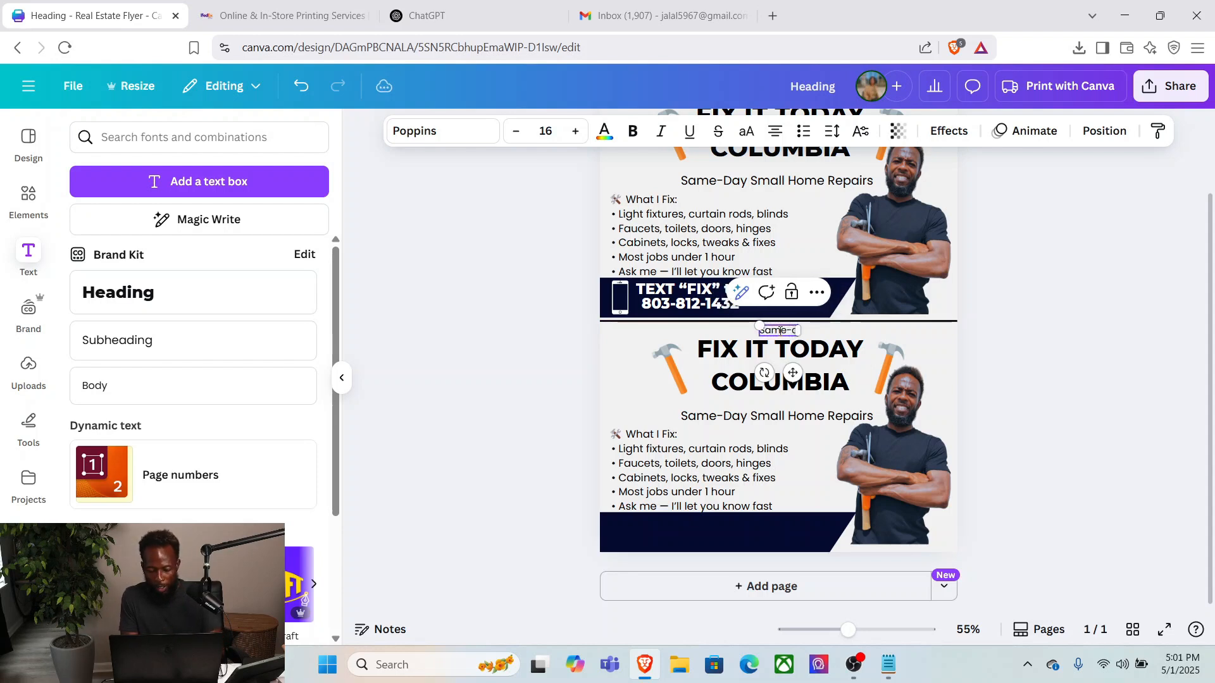
pyautogui.write('ay')
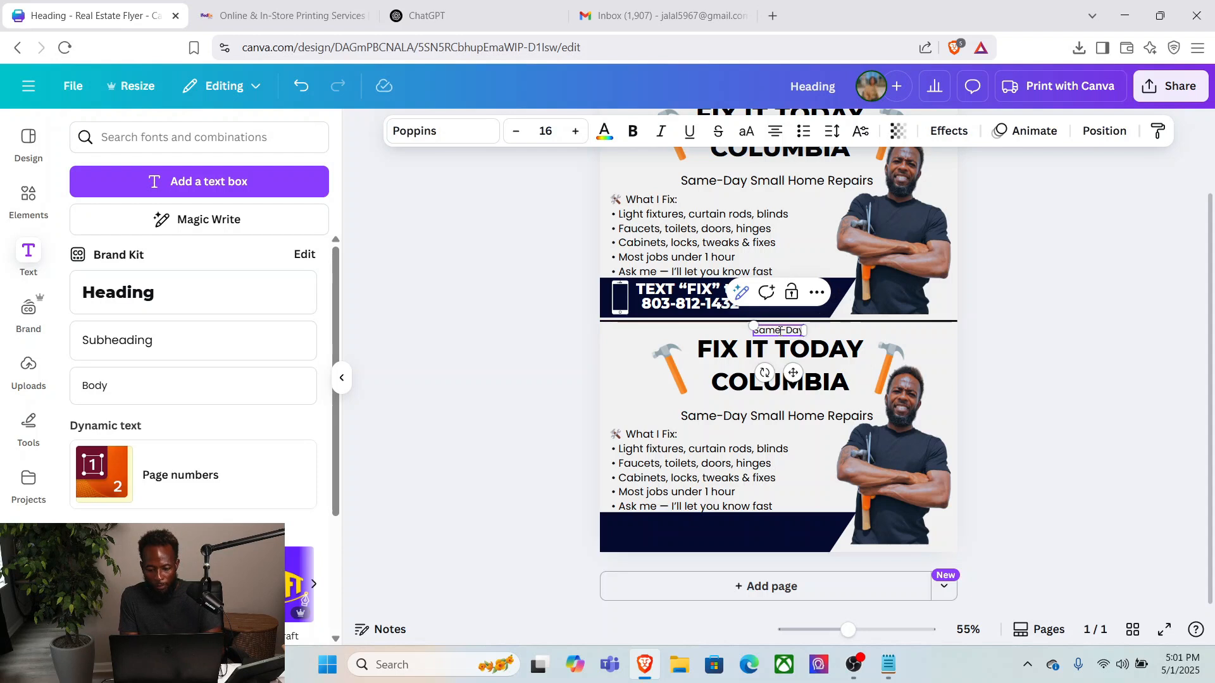
pyautogui.write(' q')
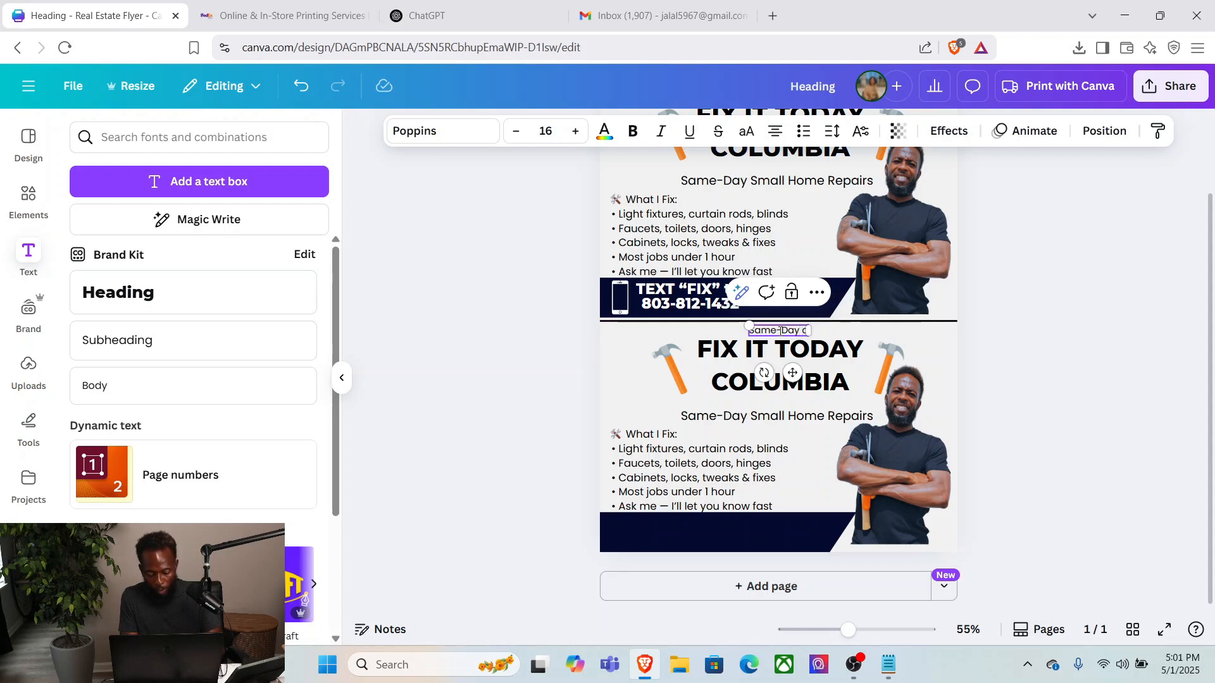
pyautogui.write('uote.')
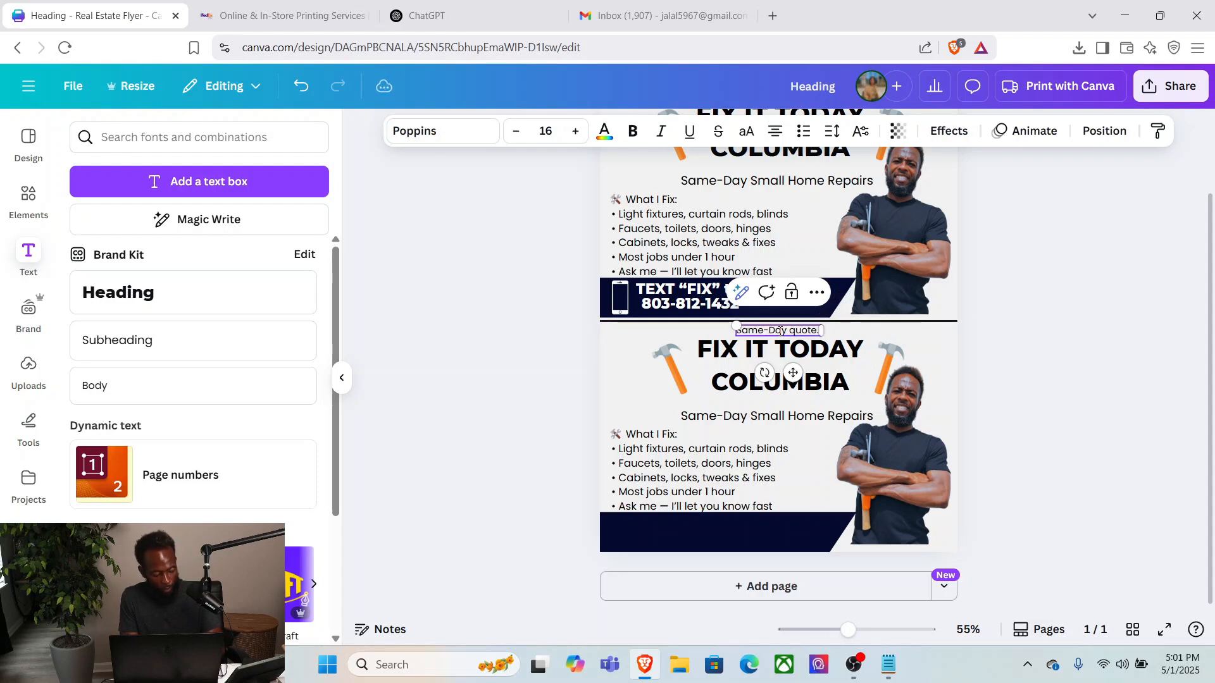
pyautogui.write(' No')
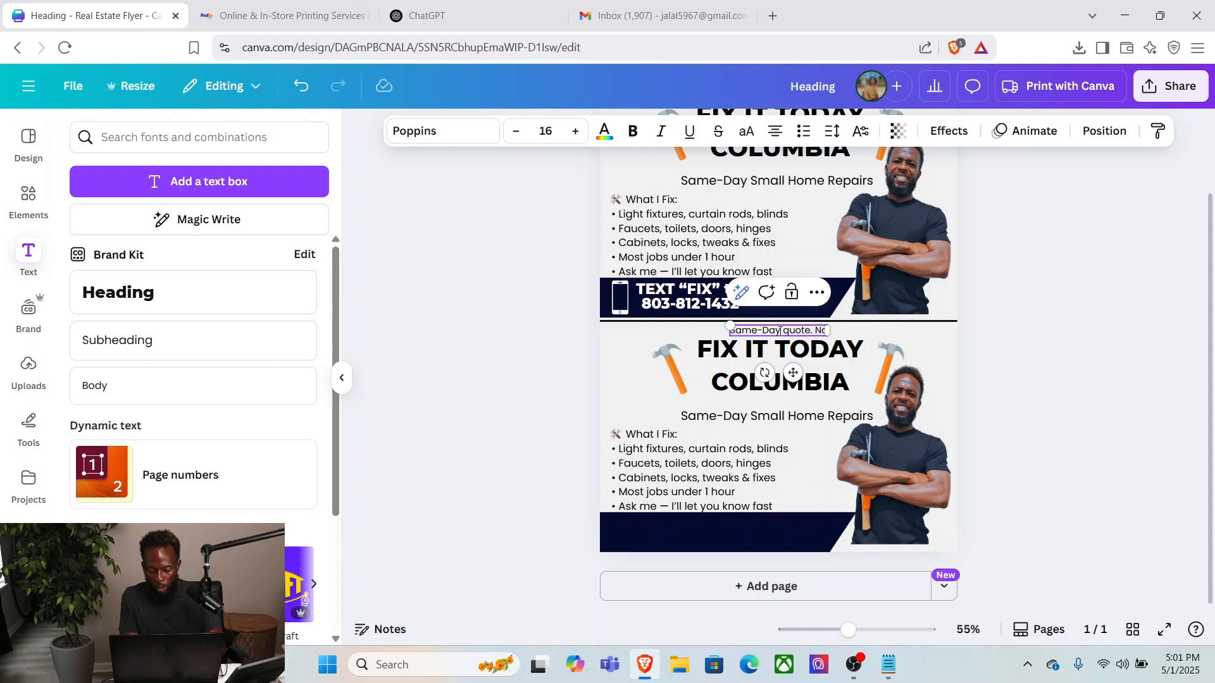
pyautogui.write(' Hass')
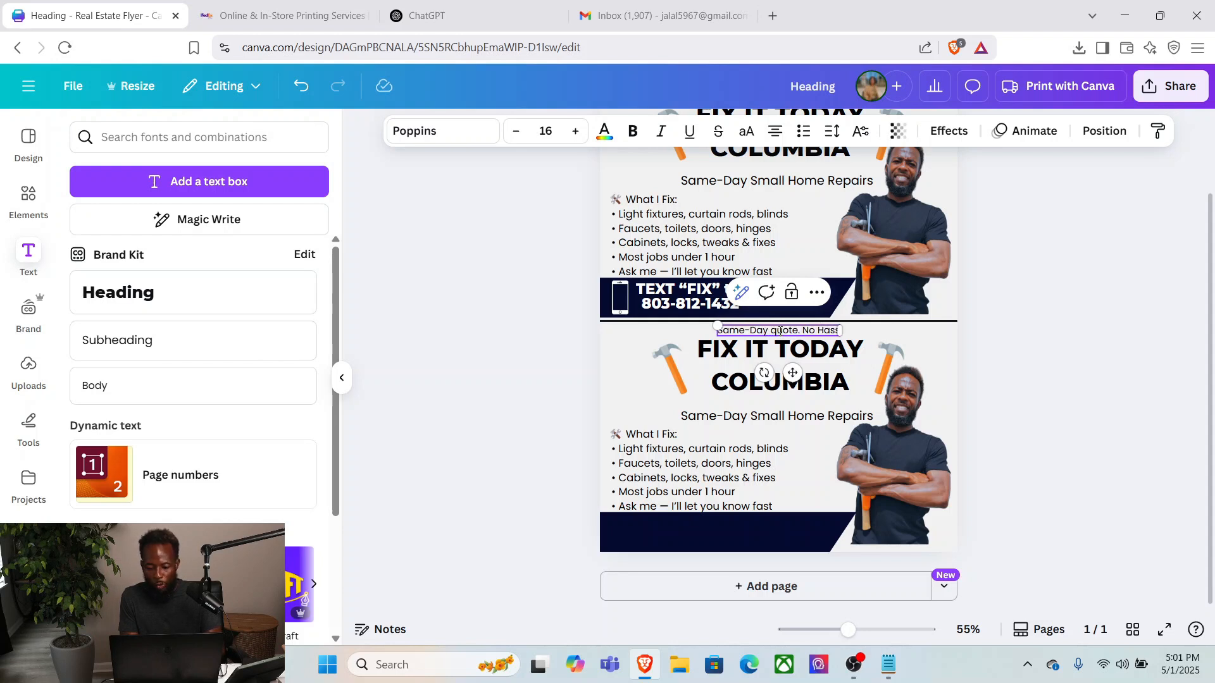
pyautogui.press('BackSpace')
pyautogui.press('BackSpace')
pyautogui.press('BackSpace')
pyautogui.press('BackSpace')
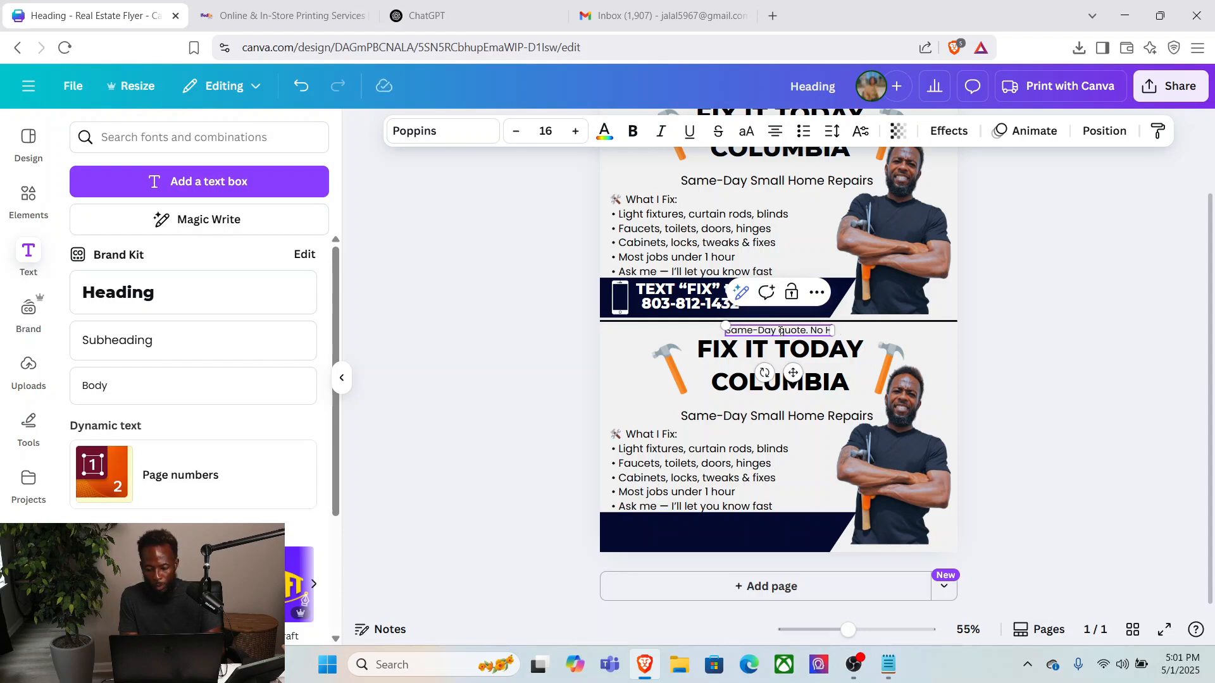
pyautogui.write('hass')
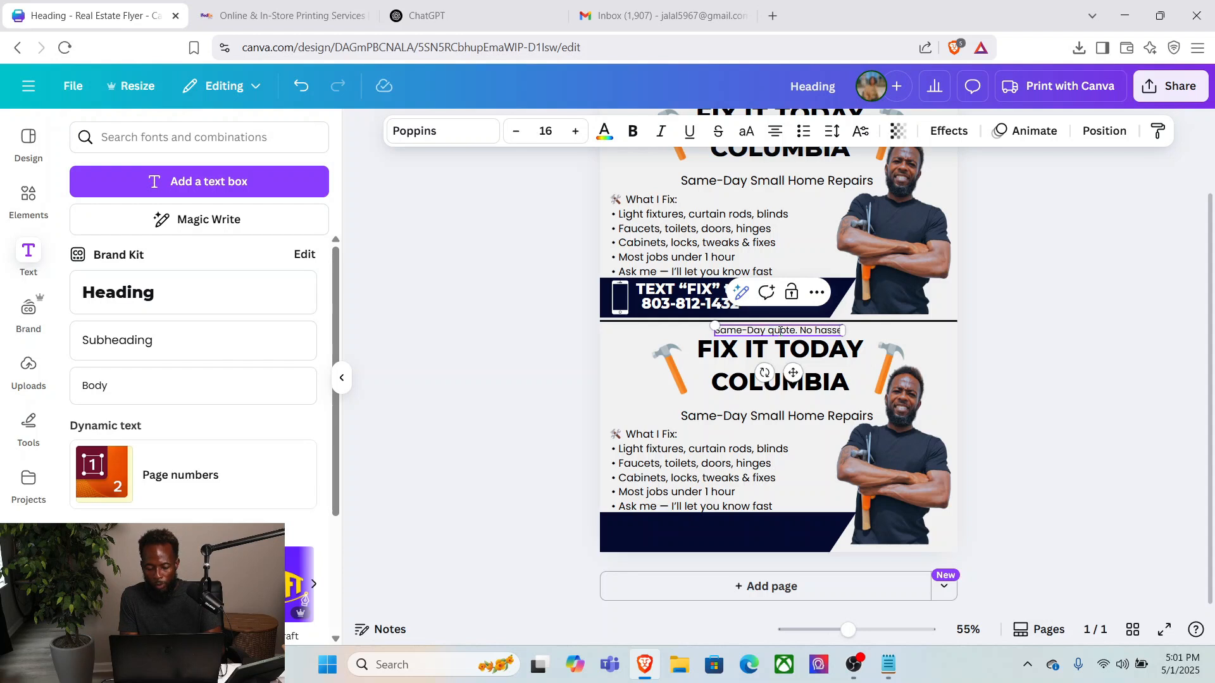
pyautogui.write('le')
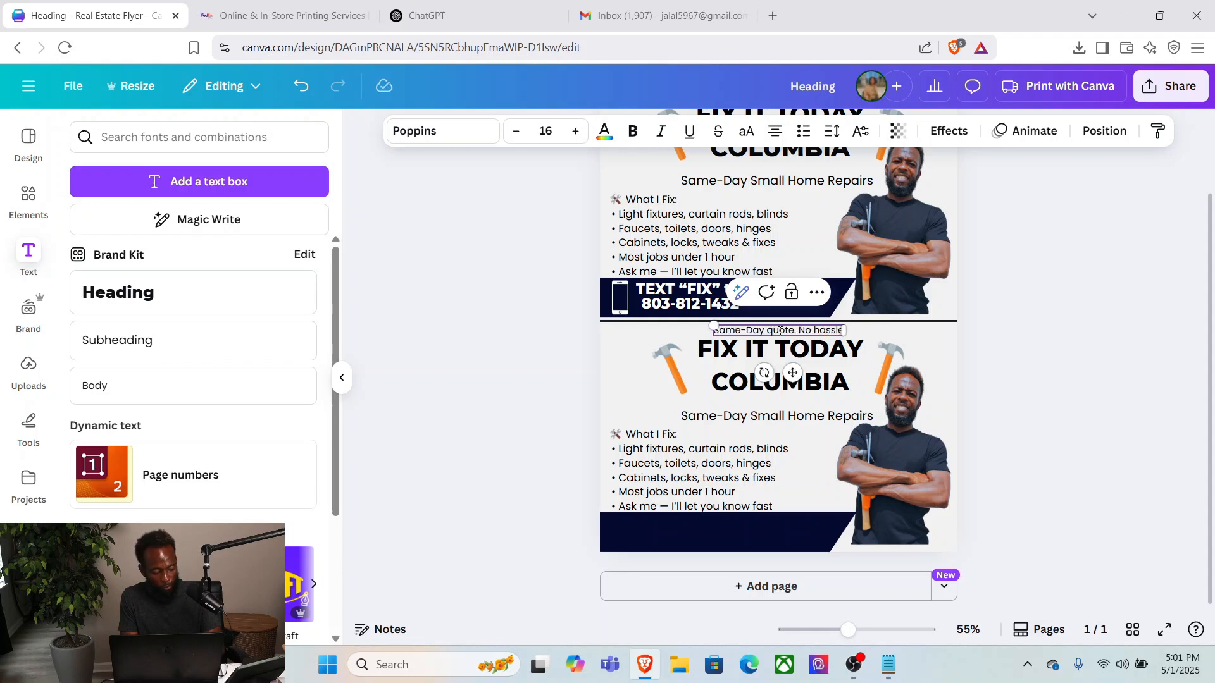
pyautogui.write('. Local')
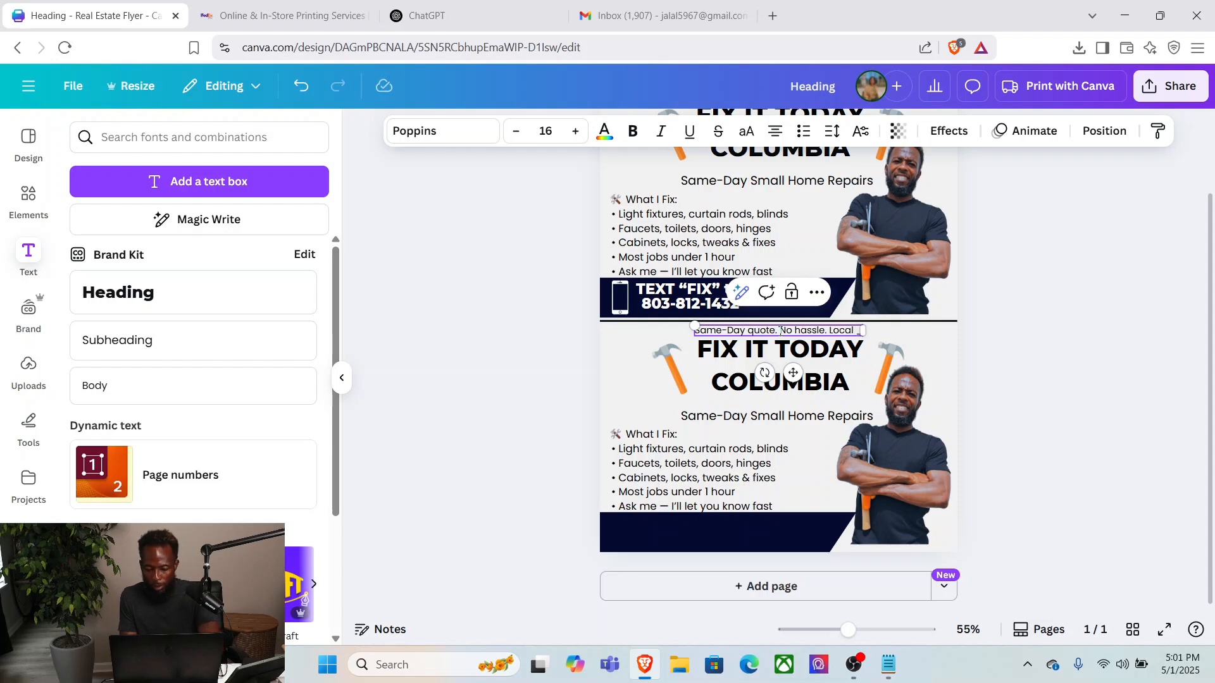
pyautogui.press('BackSpace')
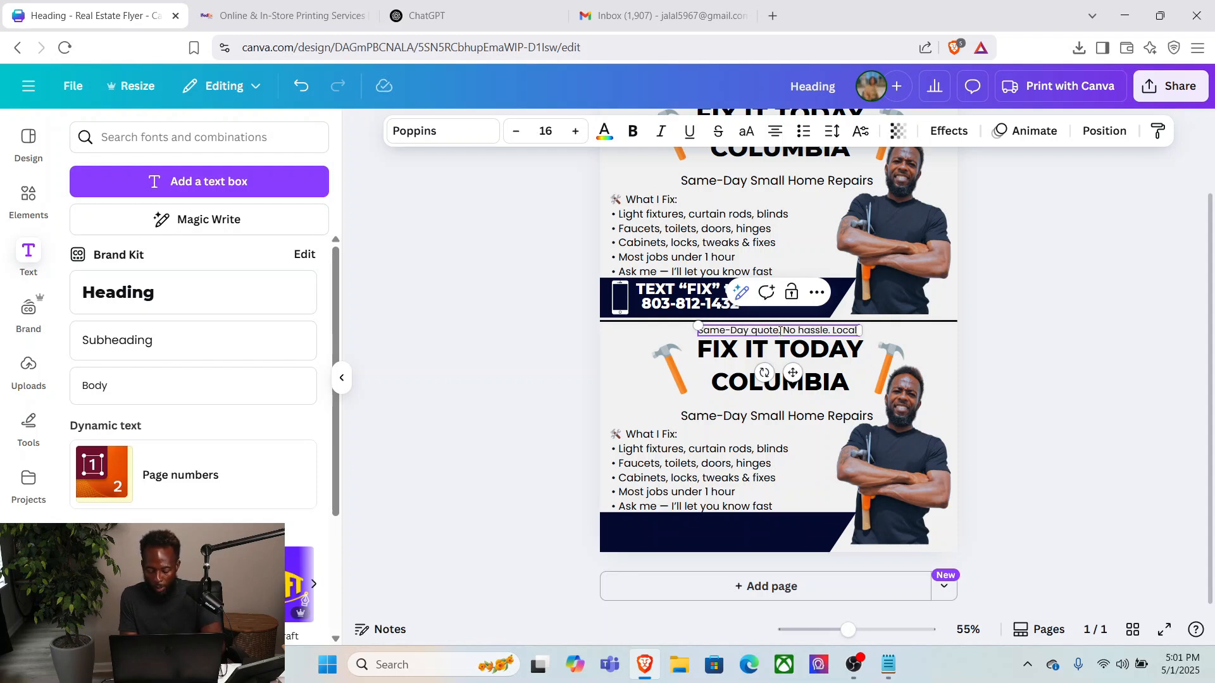
pyautogui.write('+')
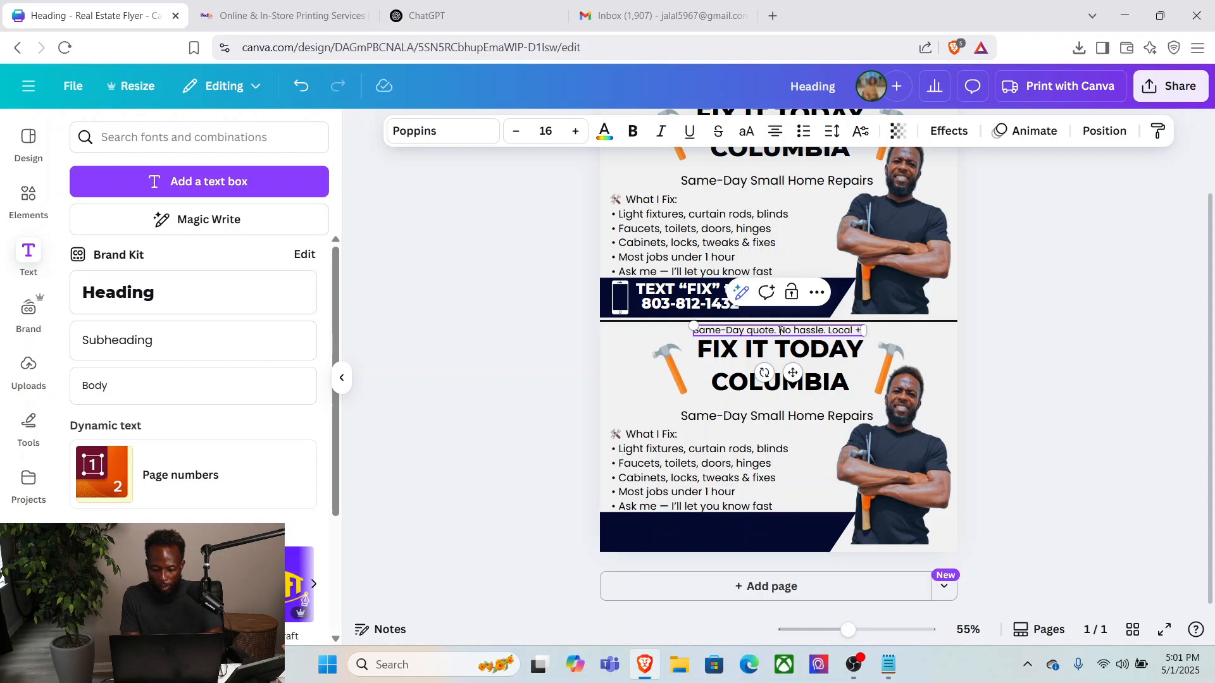
pyautogui.write('Reliable')
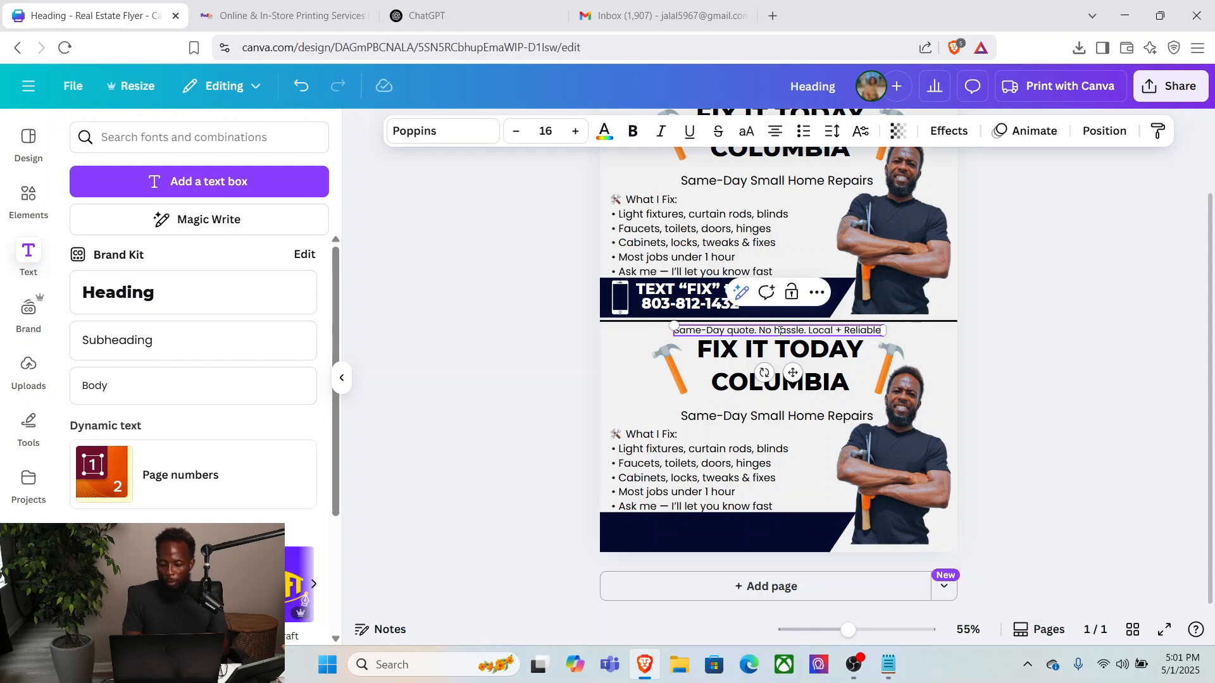
# Move the new tagline up onto the lower edge of the upper navy banner and reduce its font size to 14.
pyautogui.click(634, 384)
pyautogui.moveTo(727, 325); pyautogui.dragTo(701, 318)
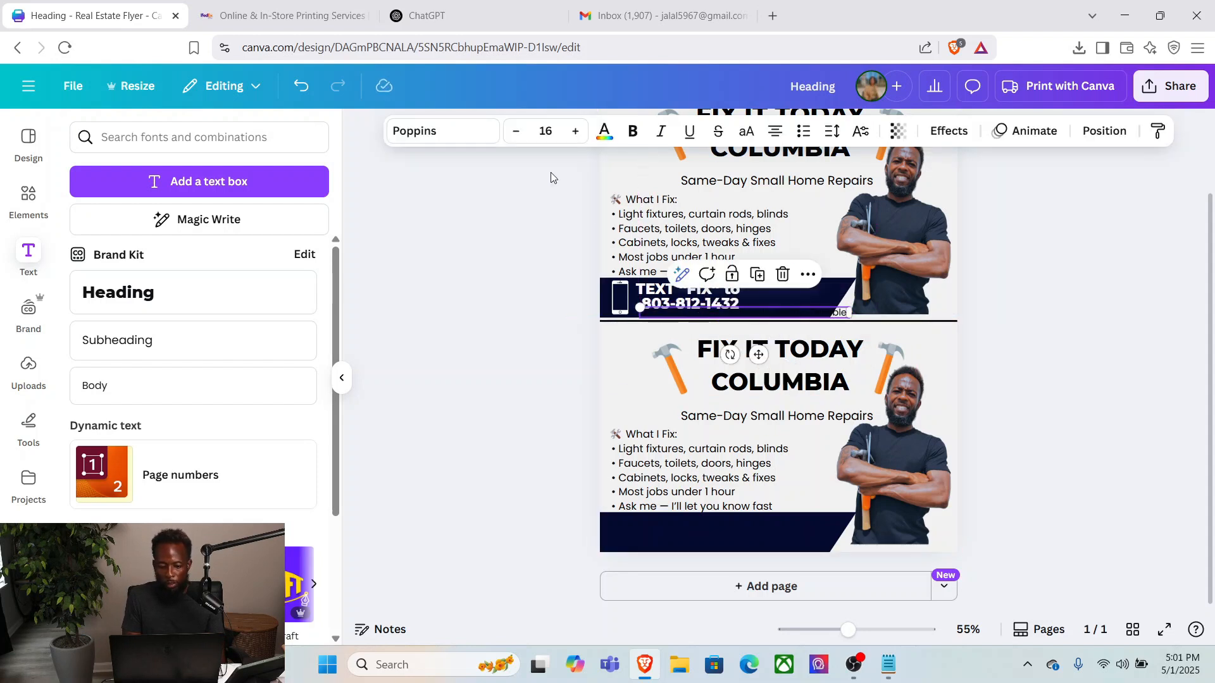
pyautogui.click(517, 132)
pyautogui.click(520, 135)
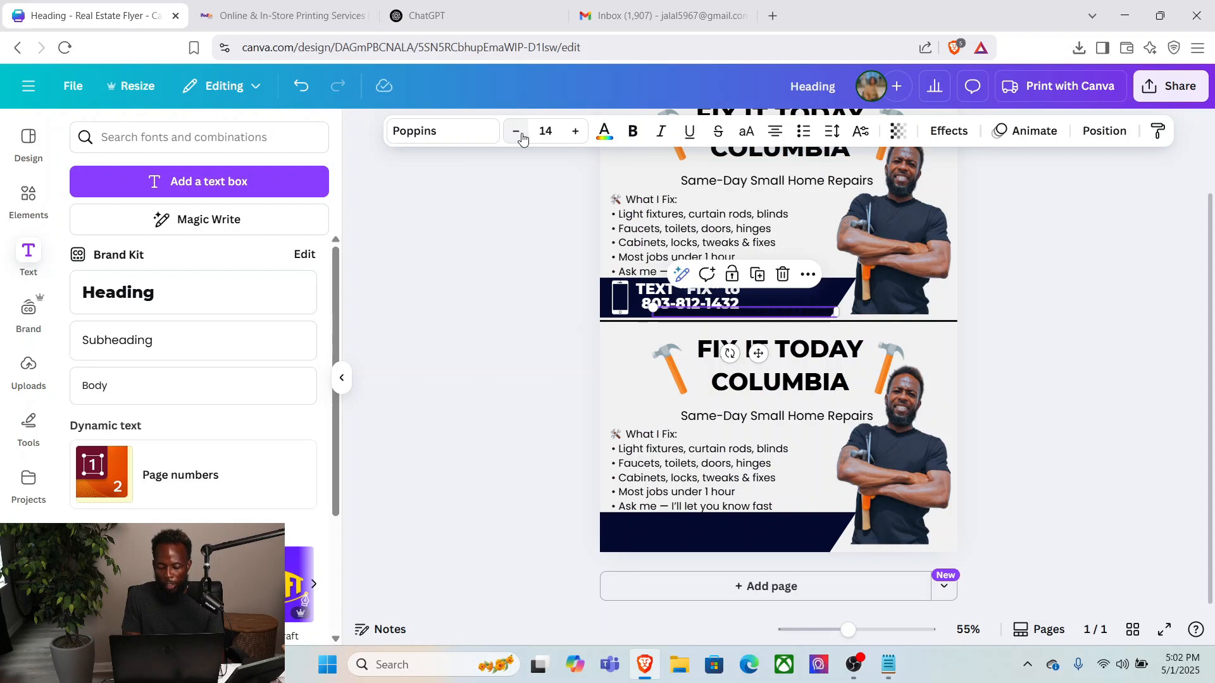
# Search the text colors for "gold" and apply the golden yellow from the Four-layered Cake palette to the tagline.
pyautogui.click(606, 136)
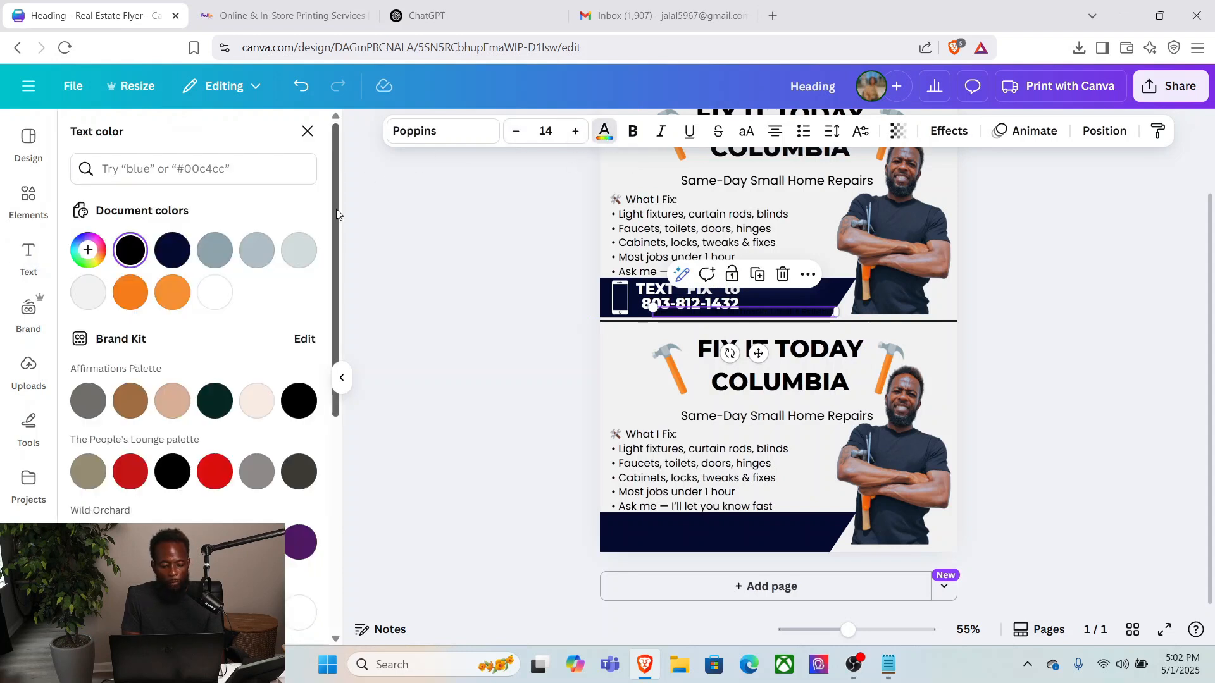
pyautogui.moveTo(334, 211); pyautogui.dragTo(341, 171)
pyautogui.click(237, 168)
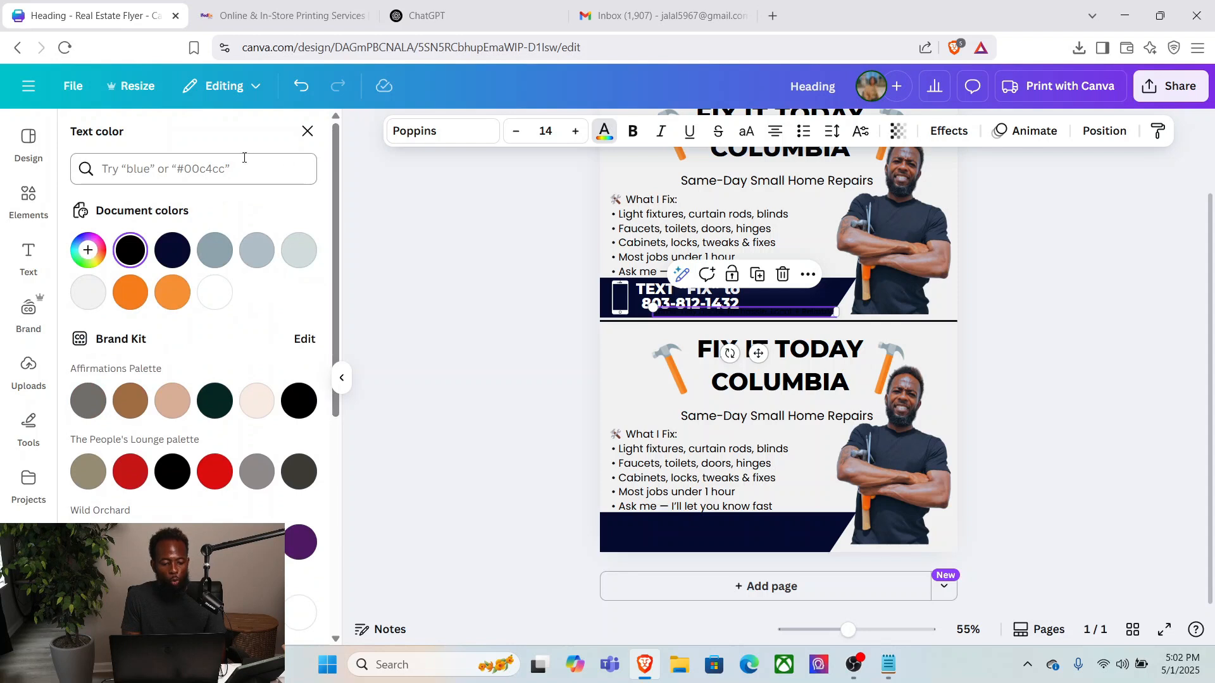
pyautogui.write('go')
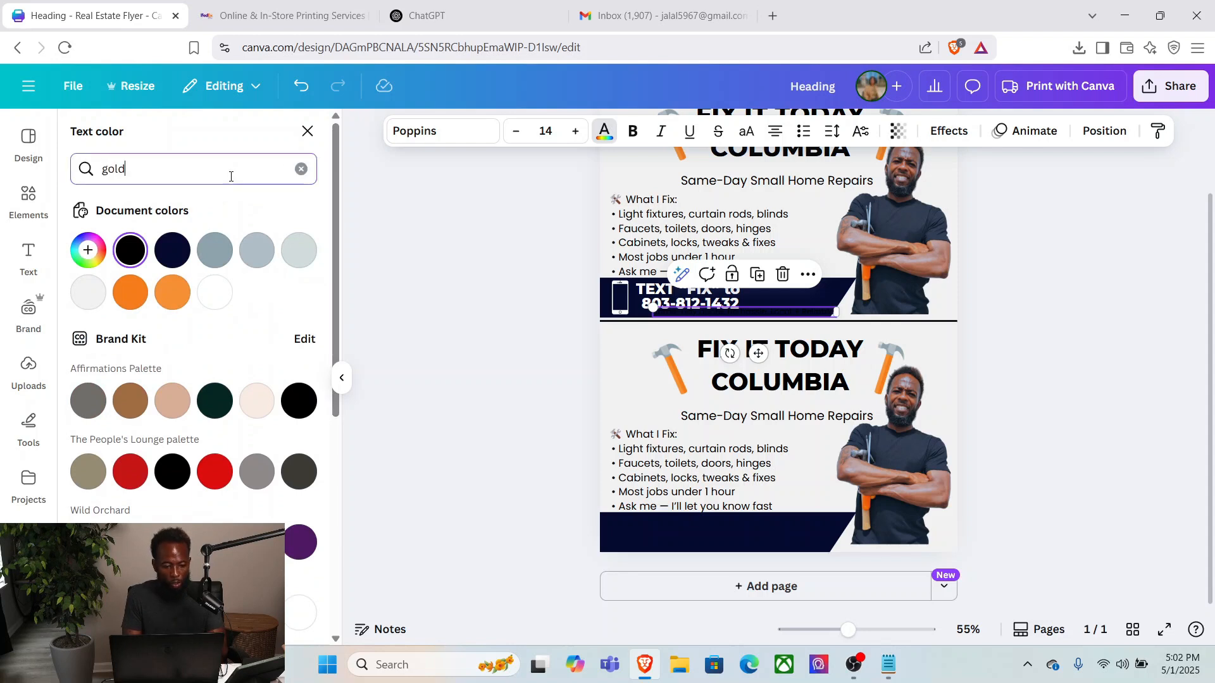
pyautogui.write('ld')
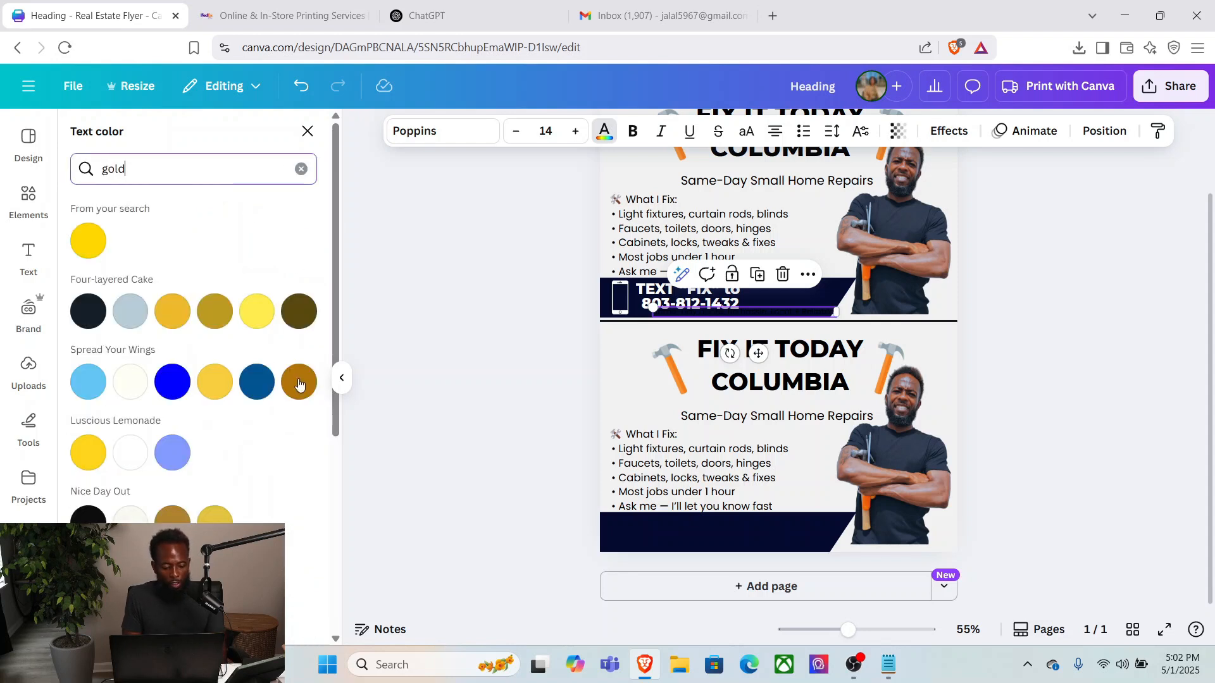
pyautogui.click(177, 311)
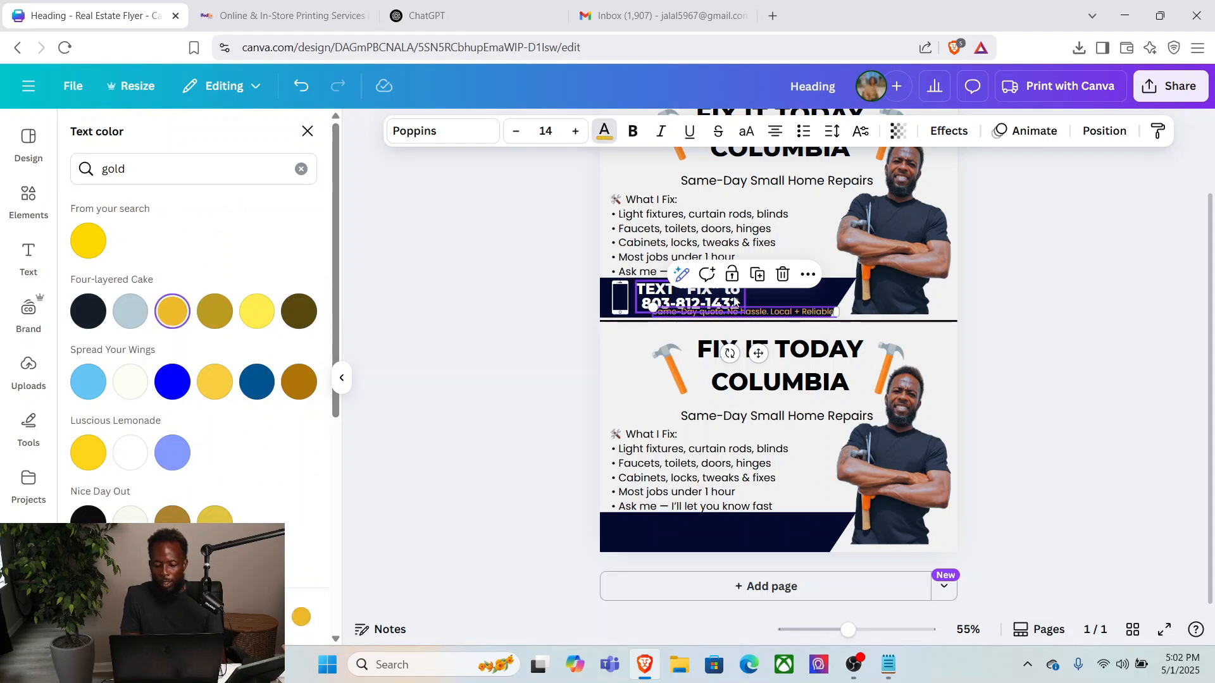
pyautogui.press('Escape')
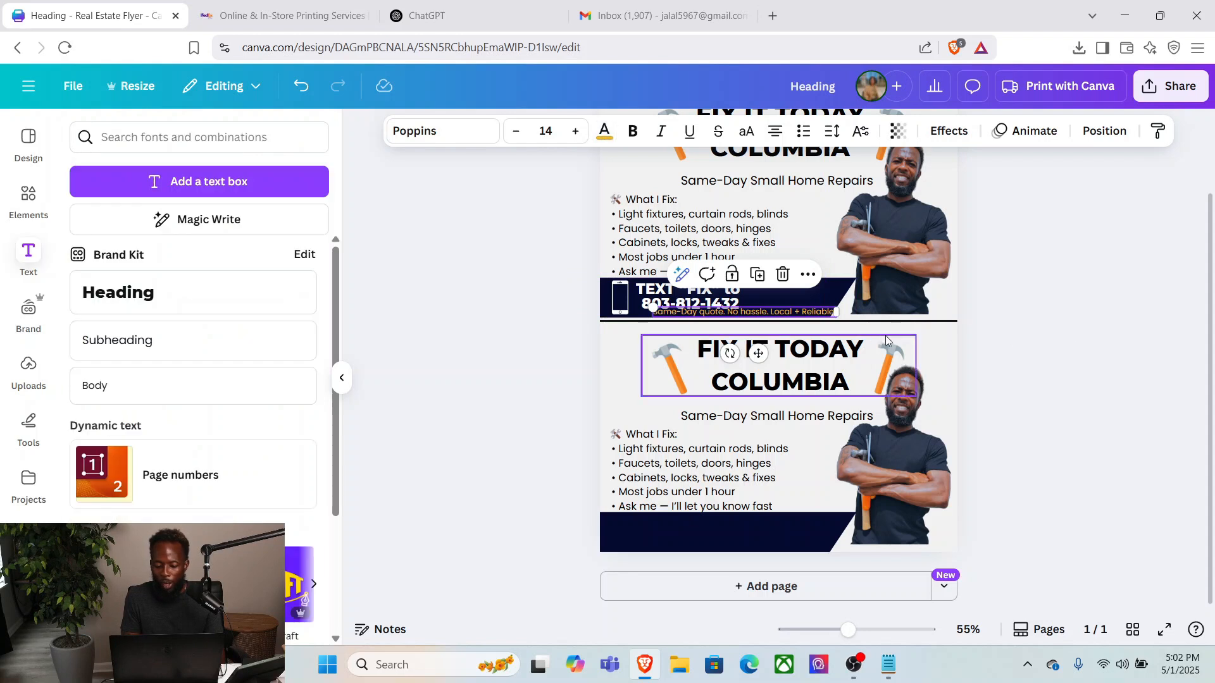
# Shift the tagline left under the call-to-action text and set its font size to 12.
pyautogui.moveTo(803, 311); pyautogui.dragTo(780, 313)
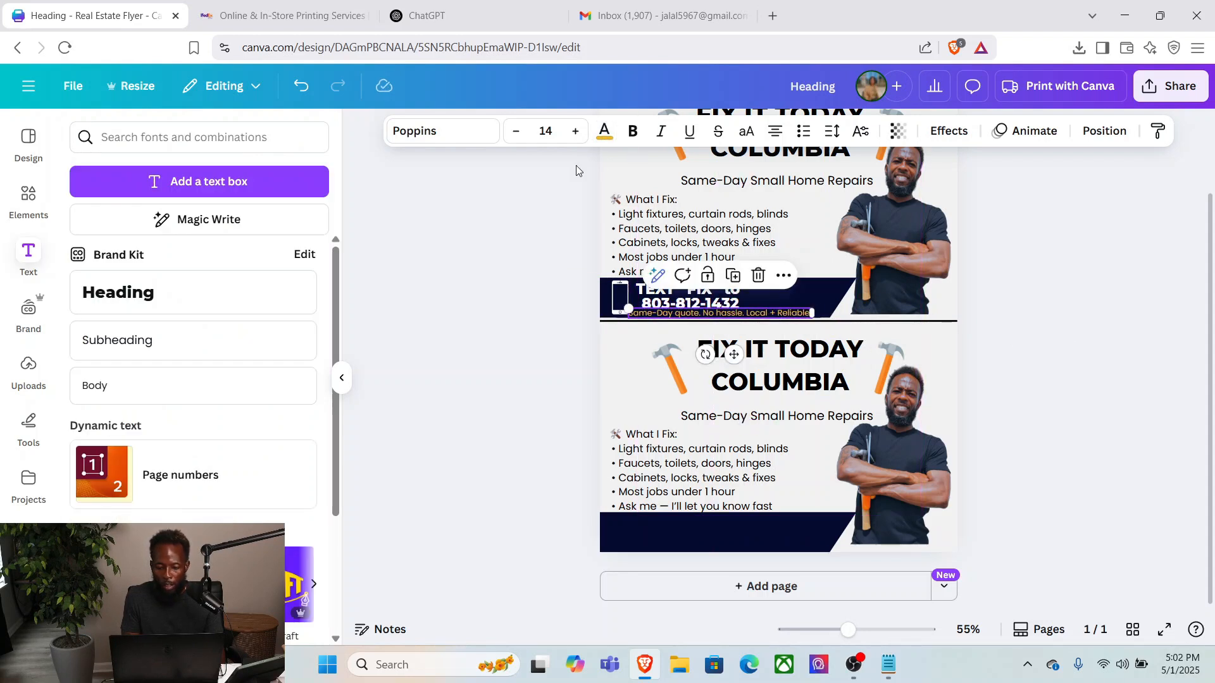
pyautogui.click(514, 135)
pyautogui.click(515, 134)
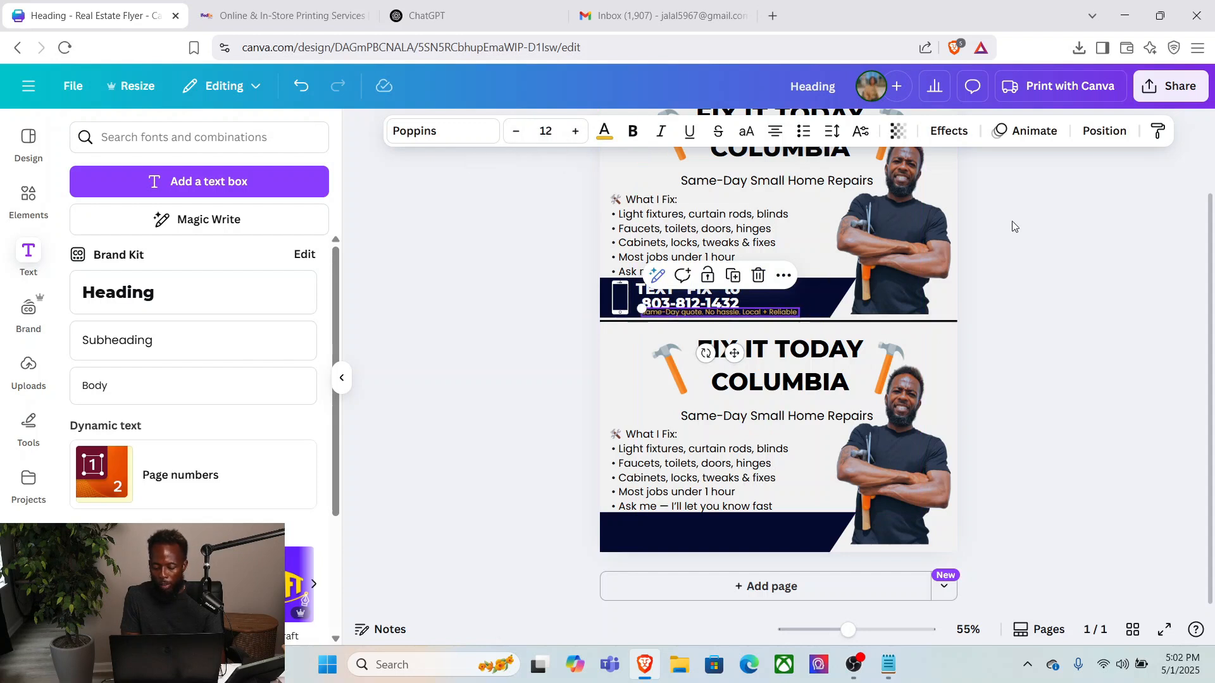
pyautogui.click(1097, 290)
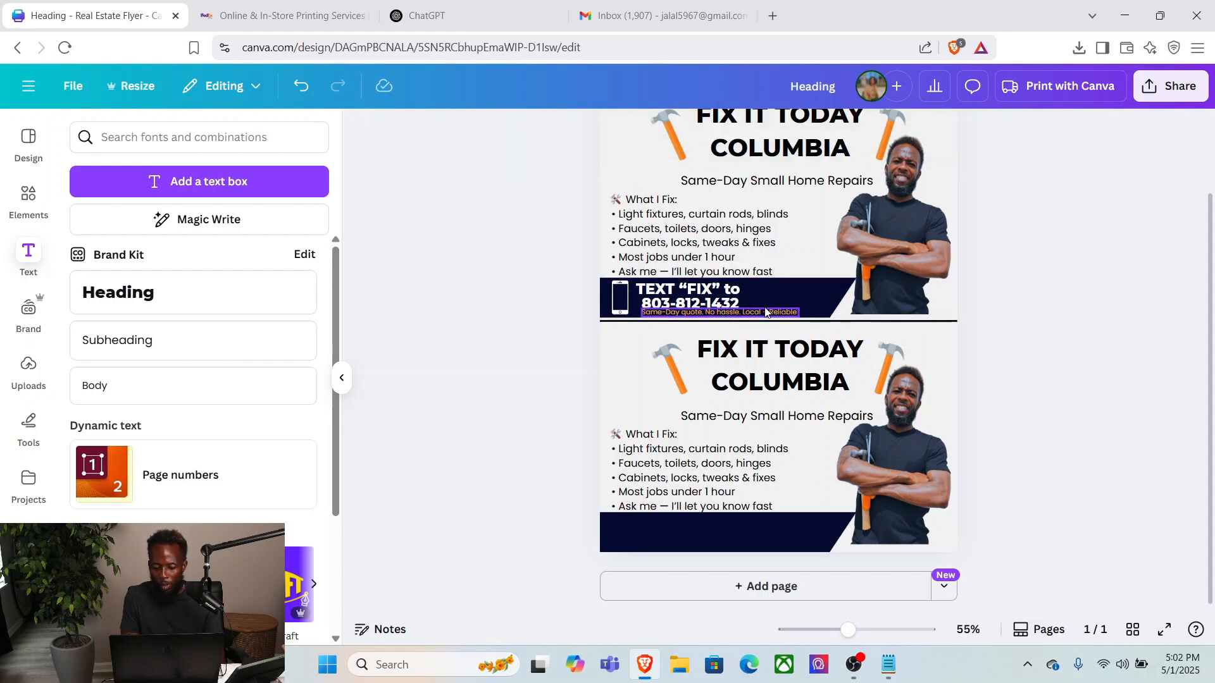
# Nudge the call-to-action text up within the upper banner so it clears the gold tagline.
pyautogui.click(729, 303)
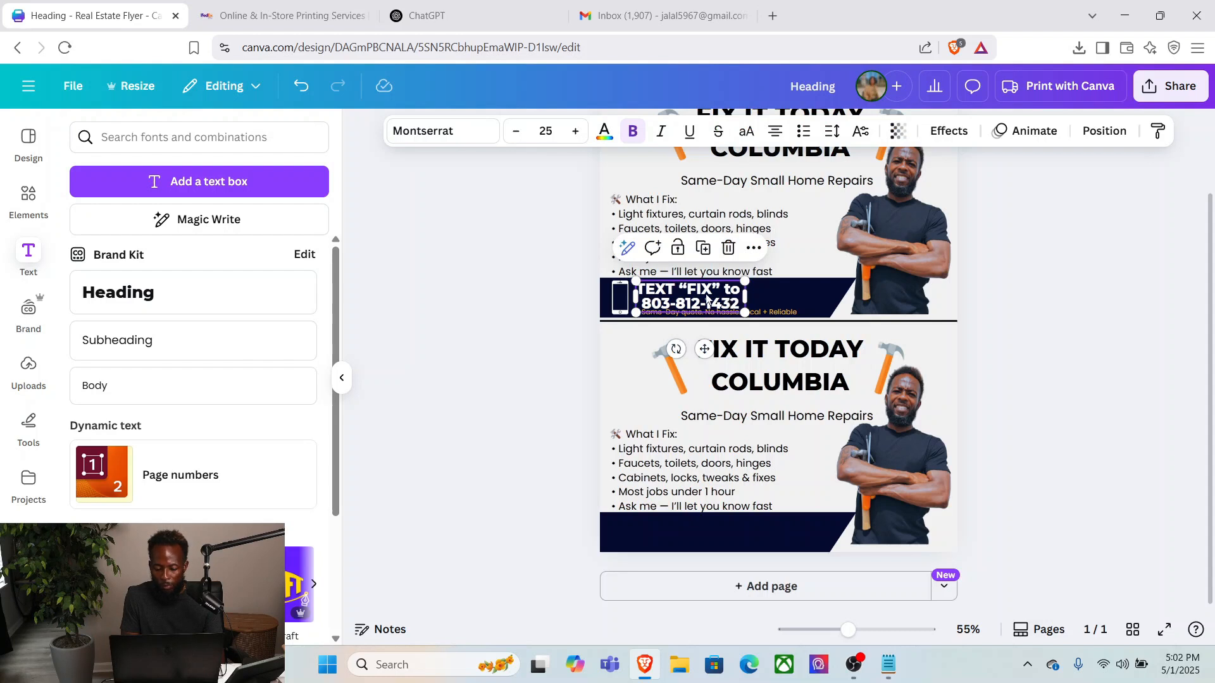
pyautogui.moveTo(702, 298); pyautogui.dragTo(704, 288)
pyautogui.click(814, 284)
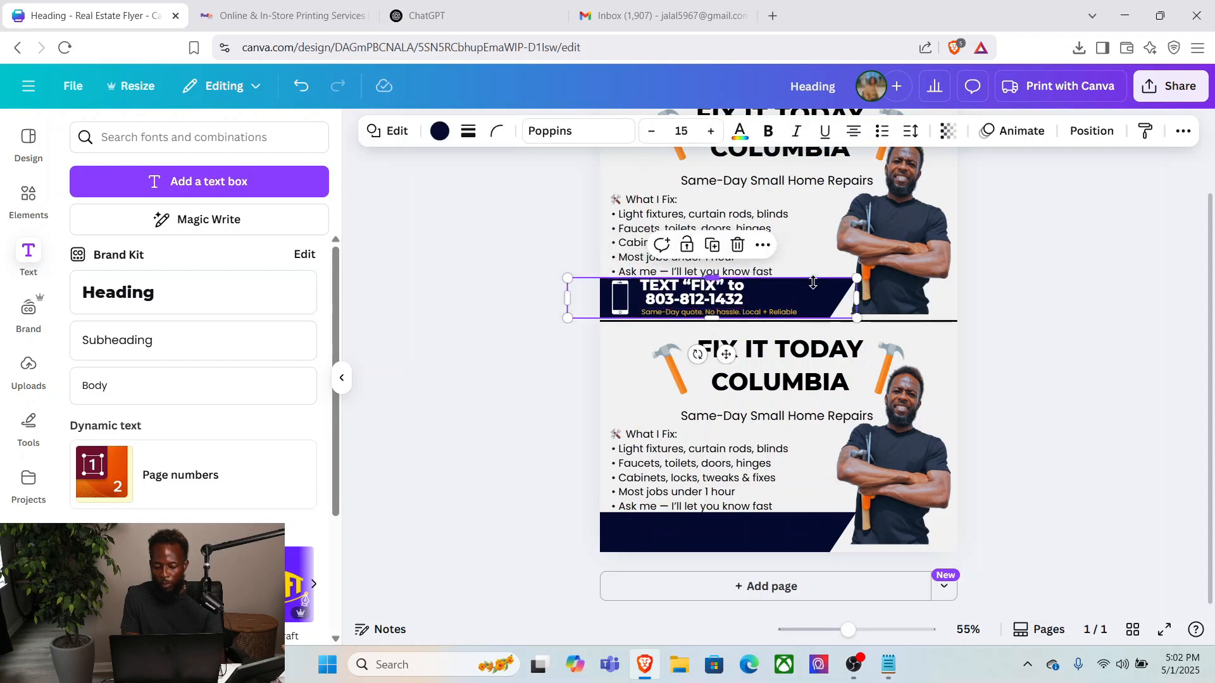
pyautogui.click(1097, 335)
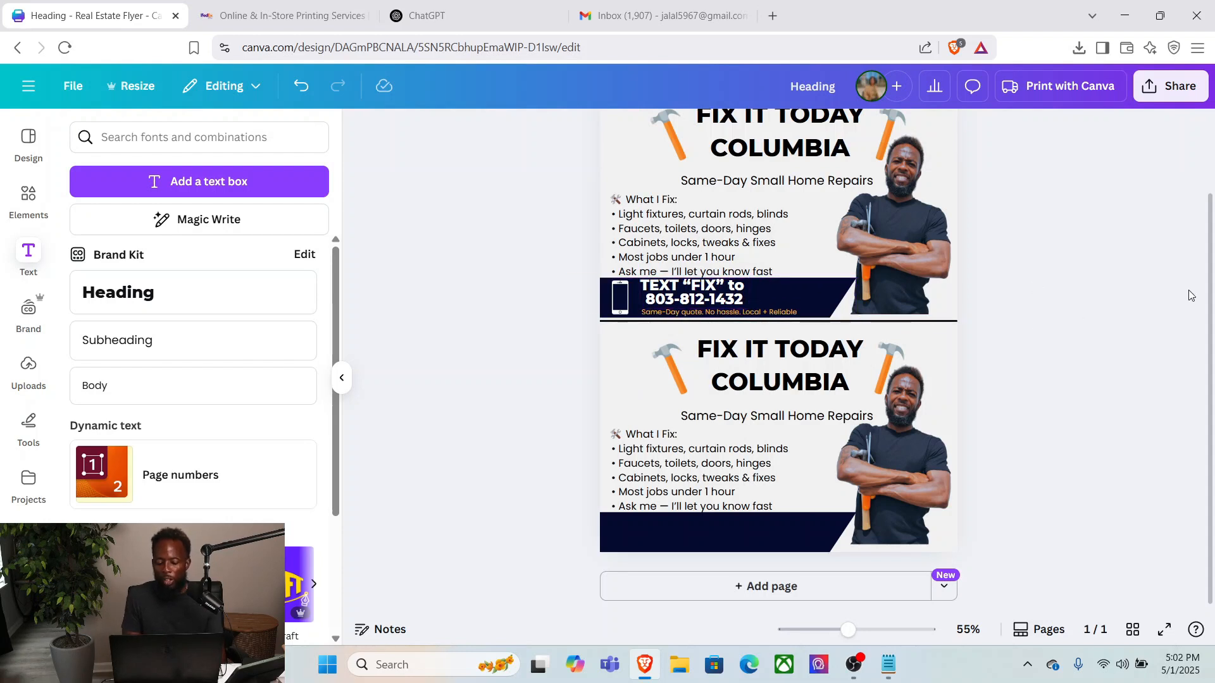
# Nudge the upper half's service list slightly up and left, and raise its "Same-Day Small Home Repairs" line a little.
pyautogui.click(704, 232)
pyautogui.moveTo(702, 230); pyautogui.dragTo(699, 220)
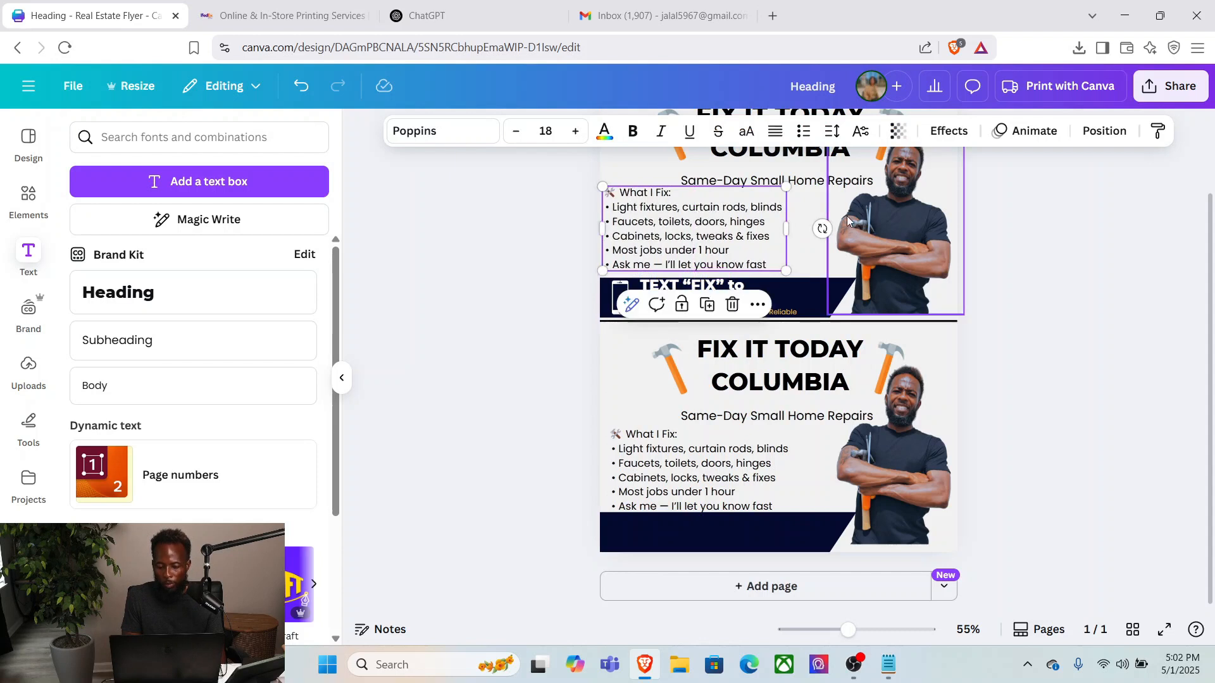
pyautogui.click(1101, 274)
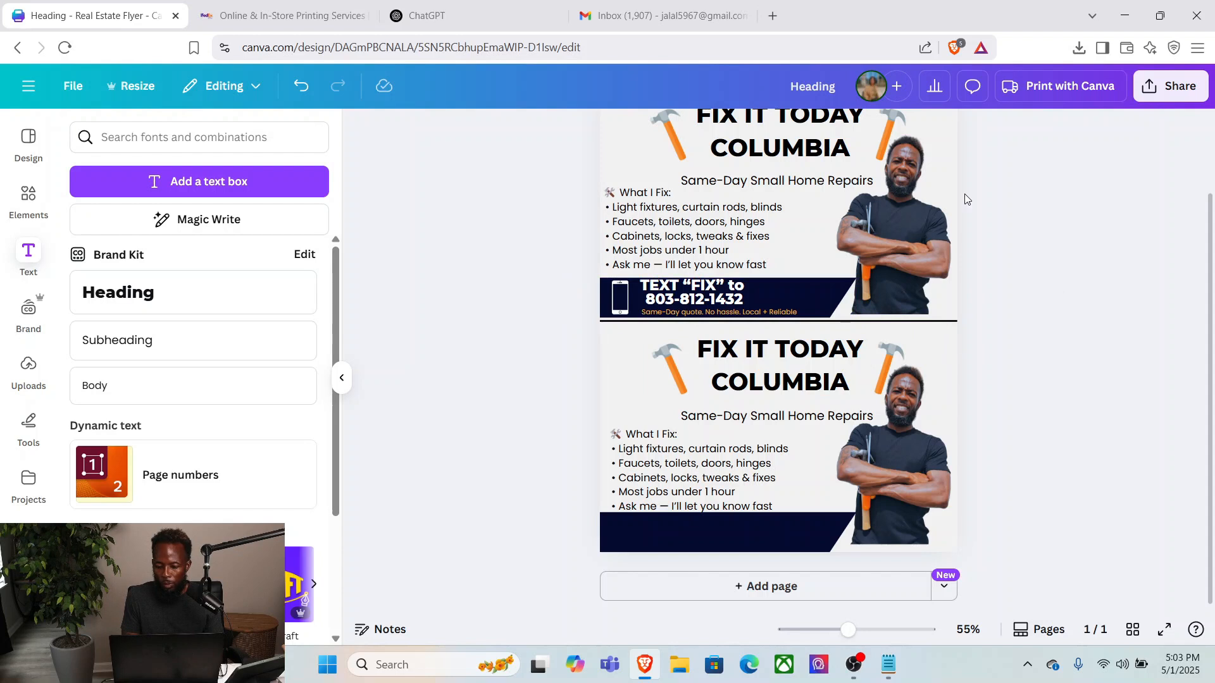
pyautogui.click(812, 190)
pyautogui.moveTo(813, 190); pyautogui.dragTo(812, 178)
pyautogui.click(1107, 244)
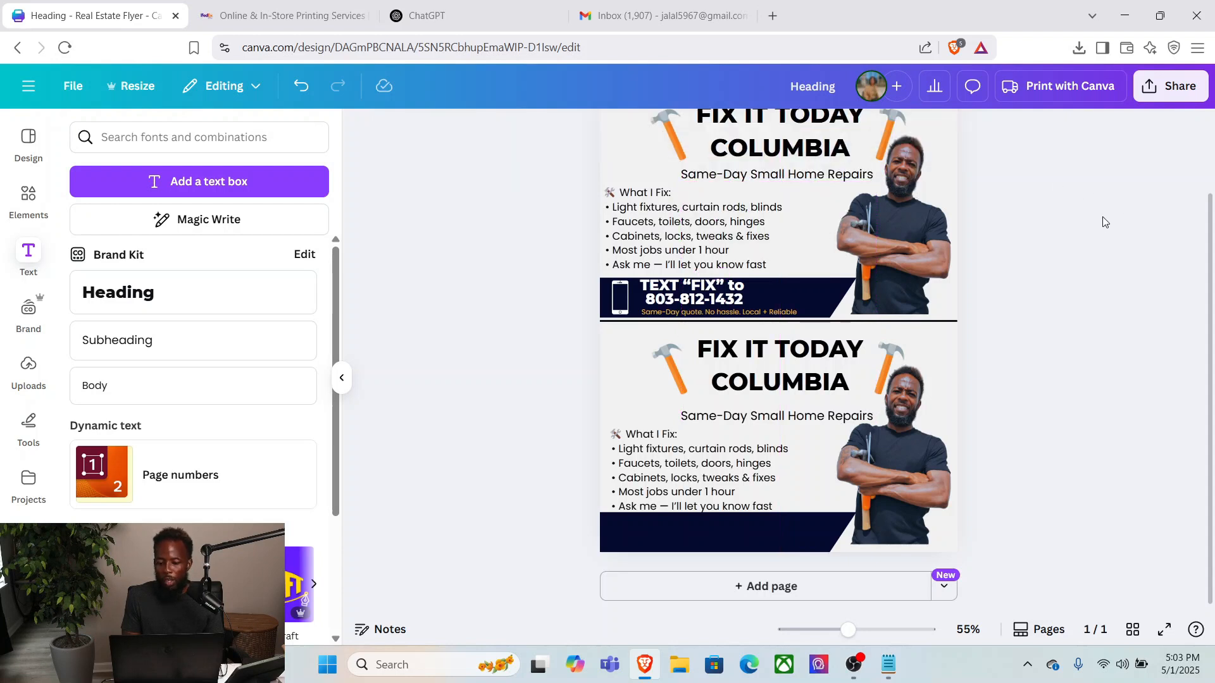
# Group the upper navy banner with its phone icon, call-to-action text and tagline, and duplicate the group.
pyautogui.moveTo(1208, 256); pyautogui.dragTo(1206, 224)
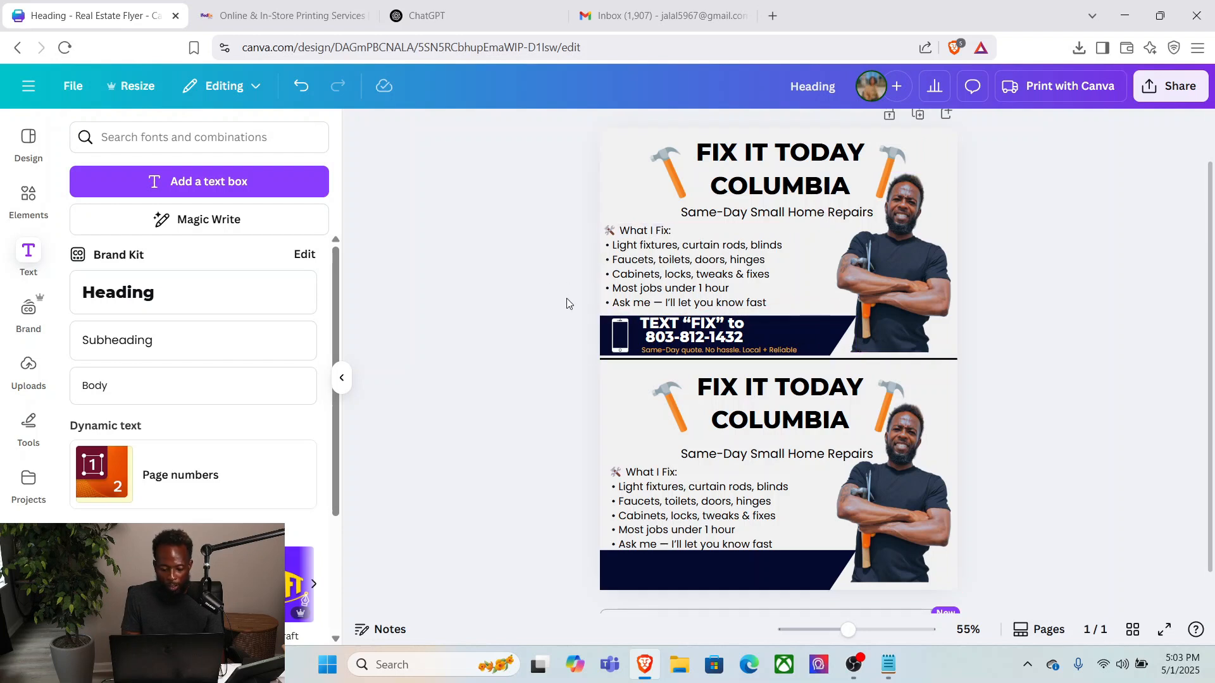
pyautogui.moveTo(571, 312); pyautogui.dragTo(807, 361)
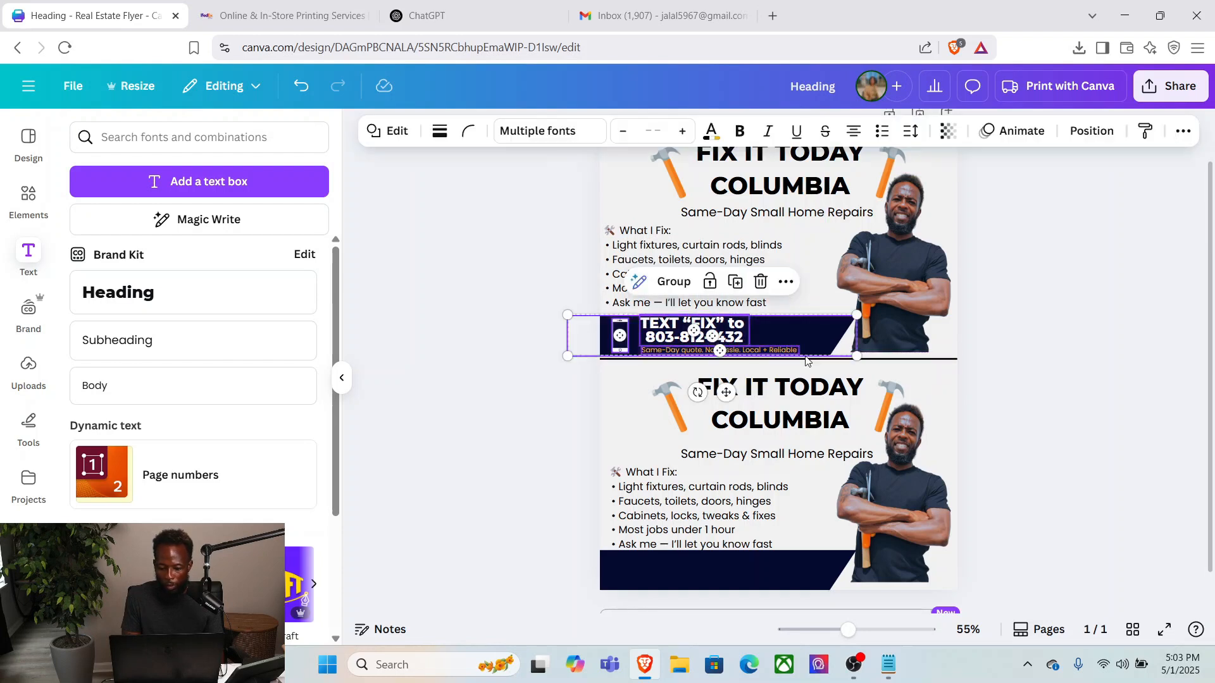
pyautogui.click(640, 282)
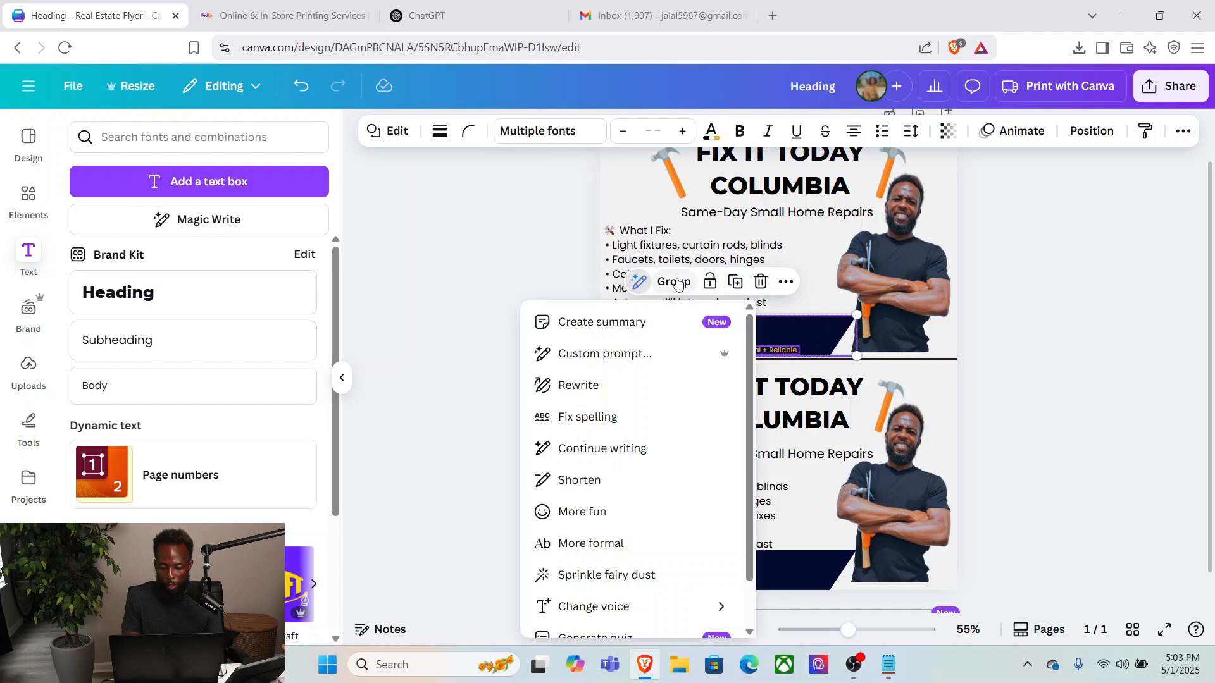
pyautogui.click(671, 283)
pyautogui.click(671, 283)
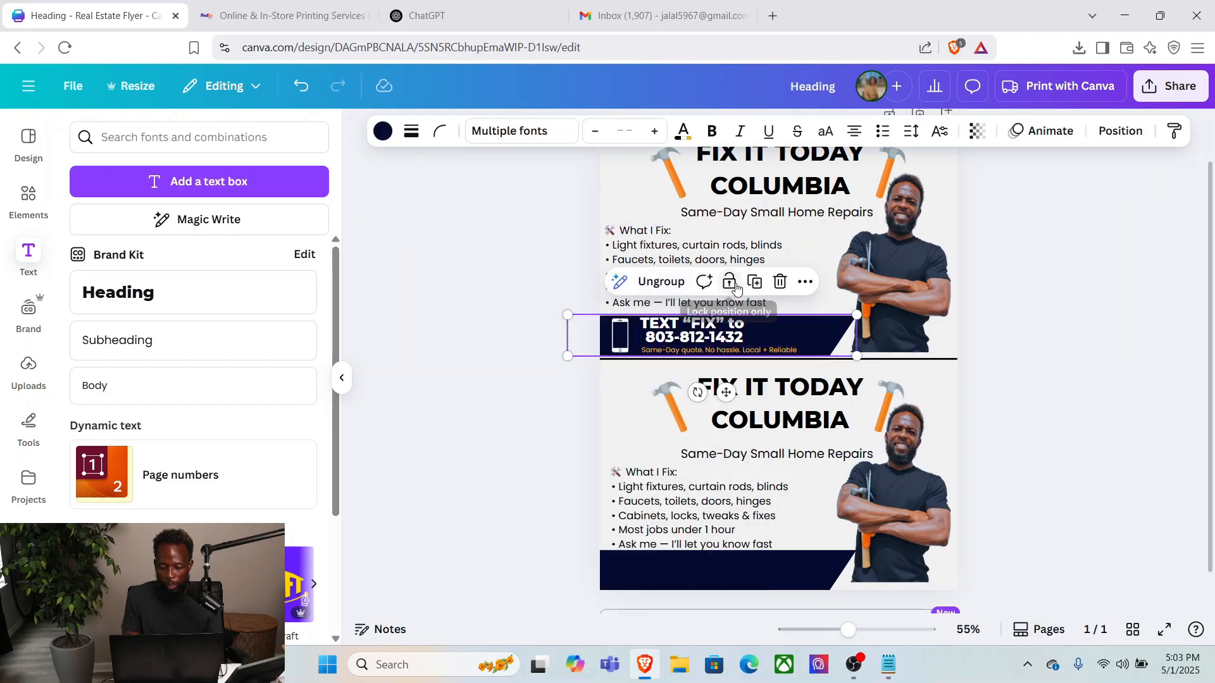
pyautogui.click(756, 283)
# Delete the empty lower navy banner and move the duplicated banner group into its place, aligned with the upper one.
pyautogui.click(720, 564)
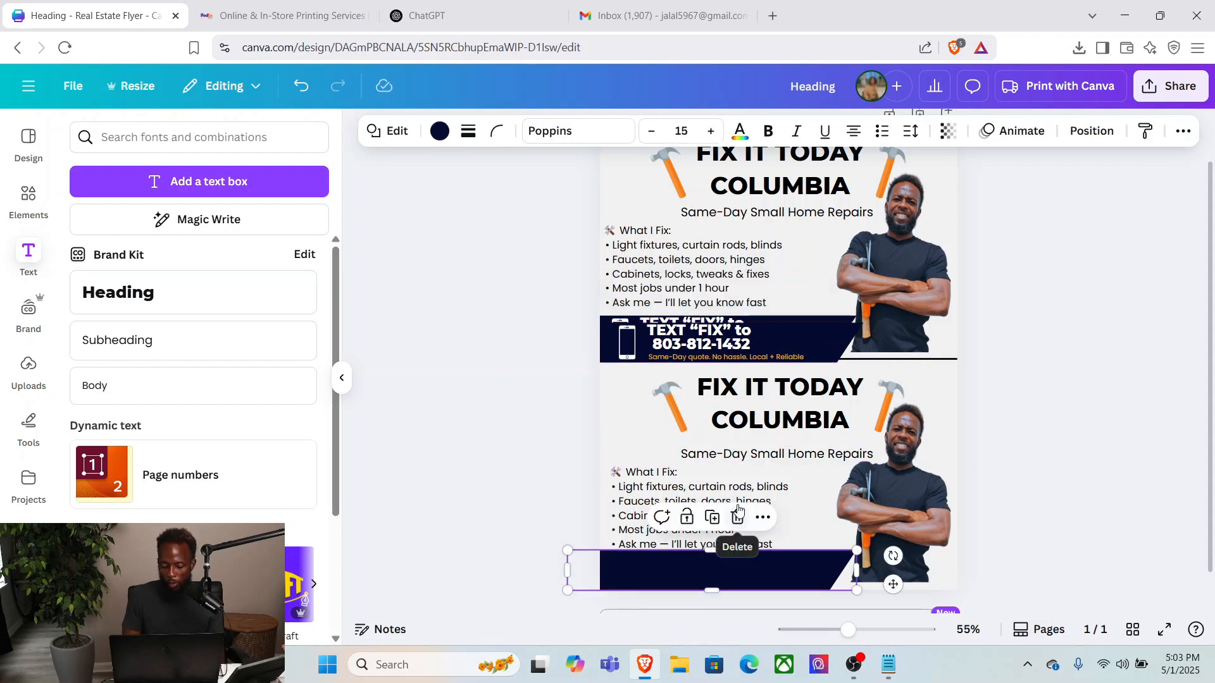
pyautogui.click(737, 529)
pyautogui.click(748, 336)
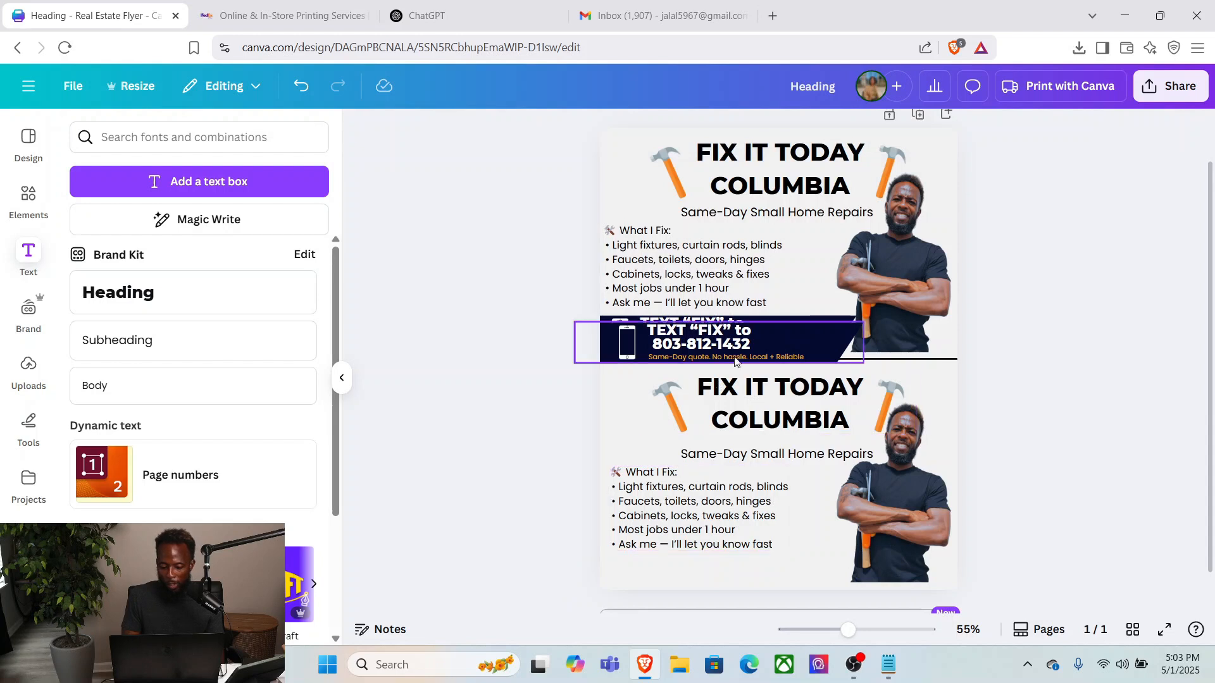
pyautogui.moveTo(748, 336); pyautogui.dragTo(738, 565)
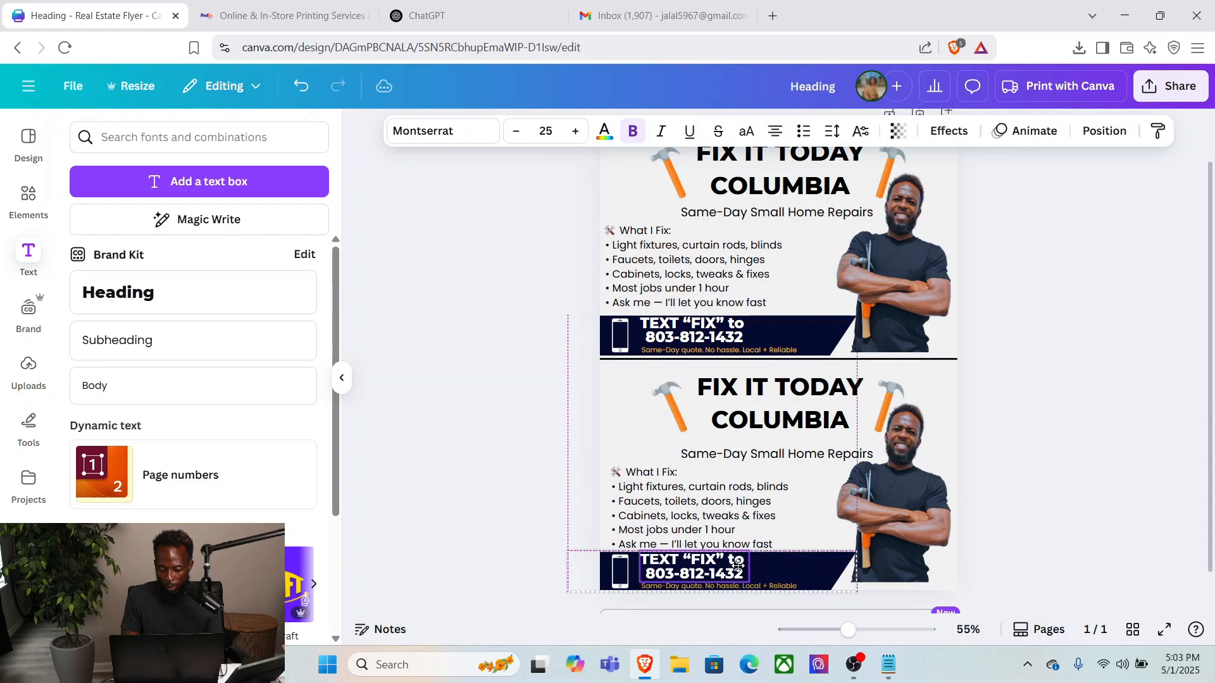
pyautogui.rightClick(1137, 465)
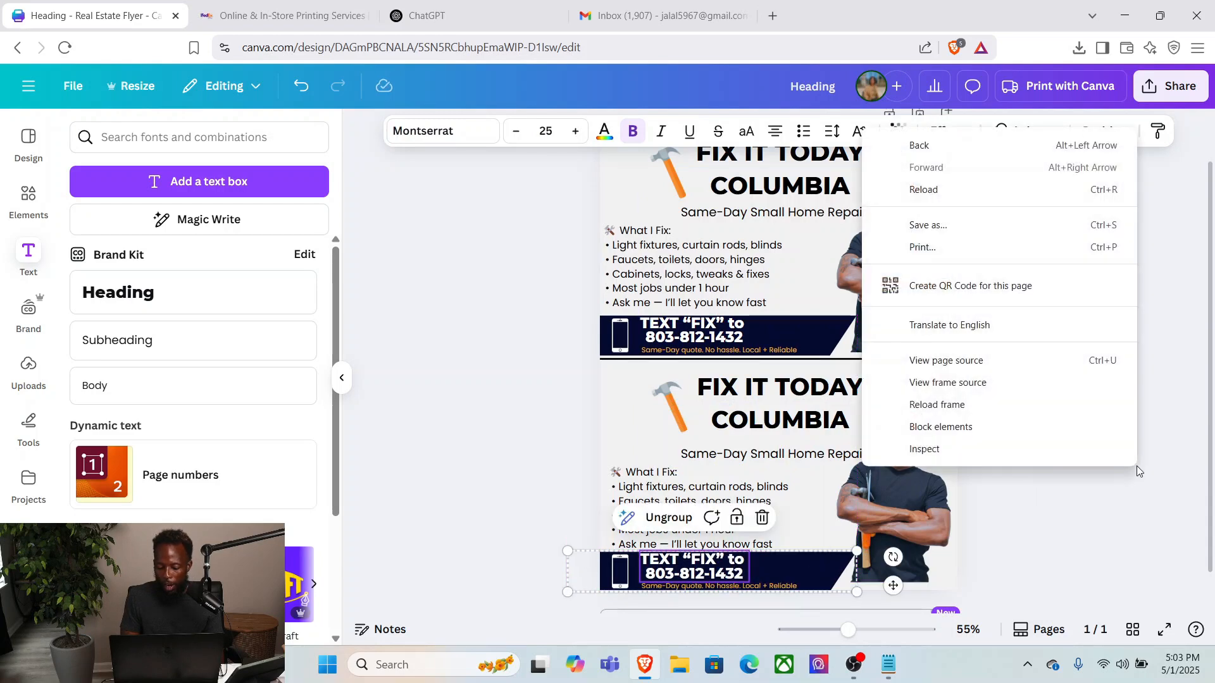
pyautogui.click(1093, 583)
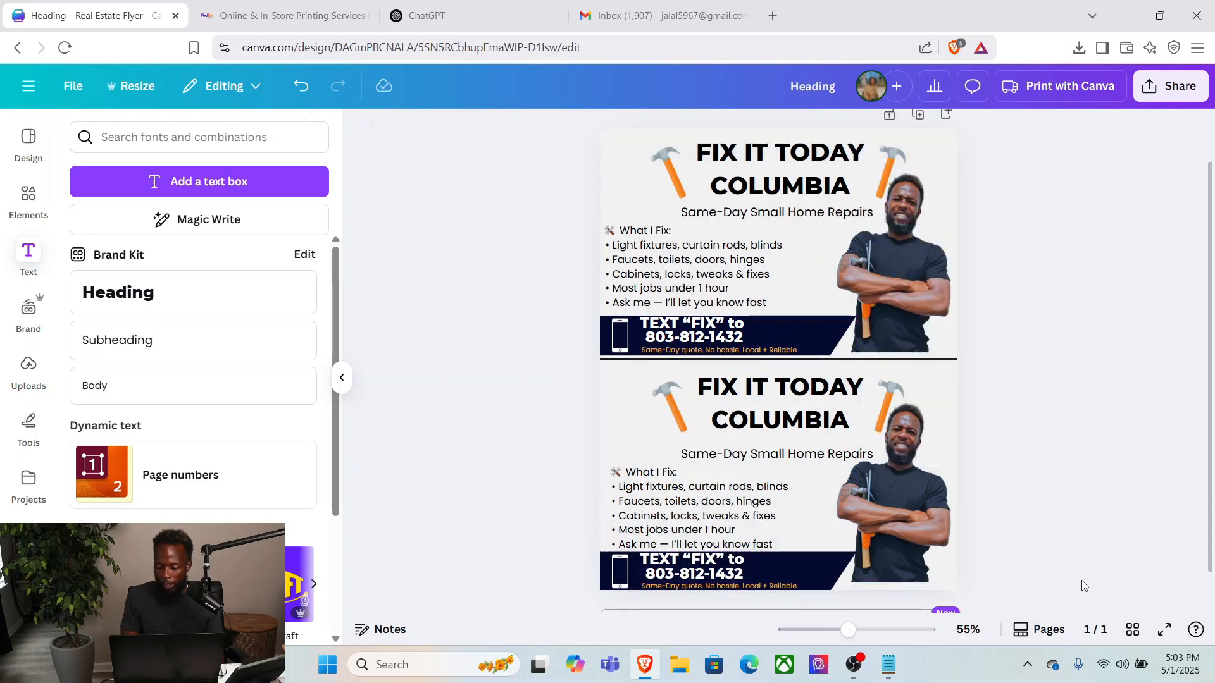
# Nudge the lower half's service list up so it clears the banner below.
pyautogui.click(755, 516)
pyautogui.moveTo(755, 516); pyautogui.dragTo(754, 509)
pyautogui.click(1045, 510)
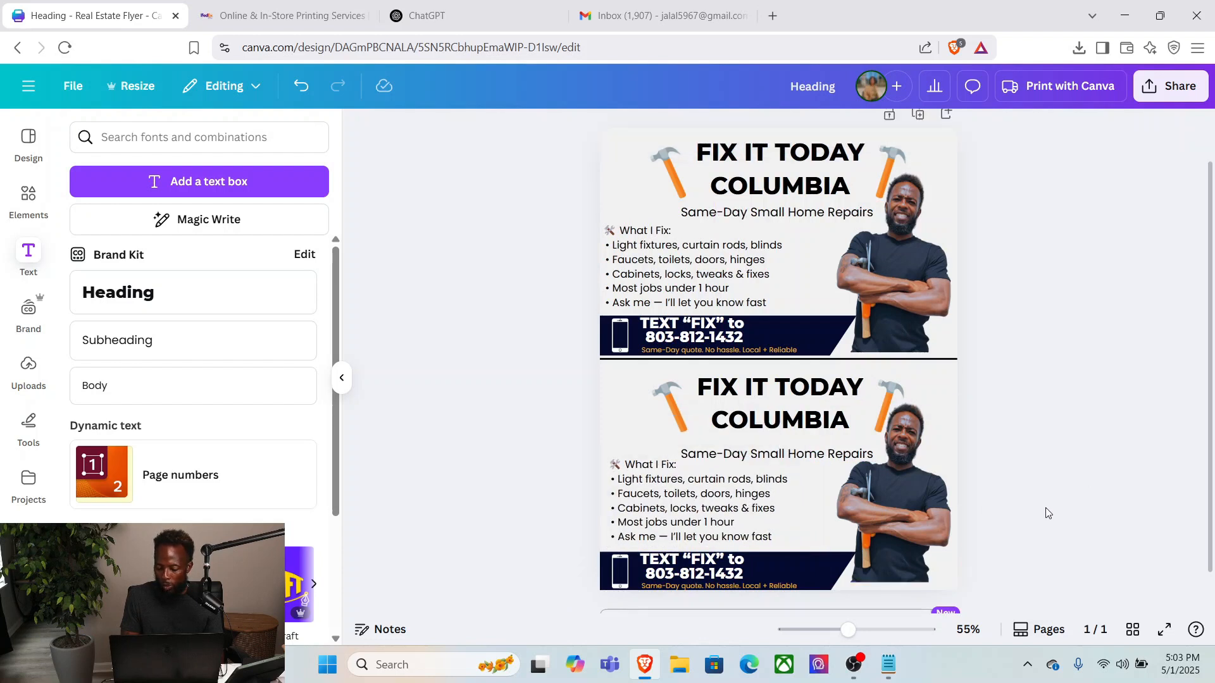
# Shift the lower banner group slightly up and left so its tagline sits clear of the page's bottom edge.
pyautogui.scroll(-2, 1208, 460)
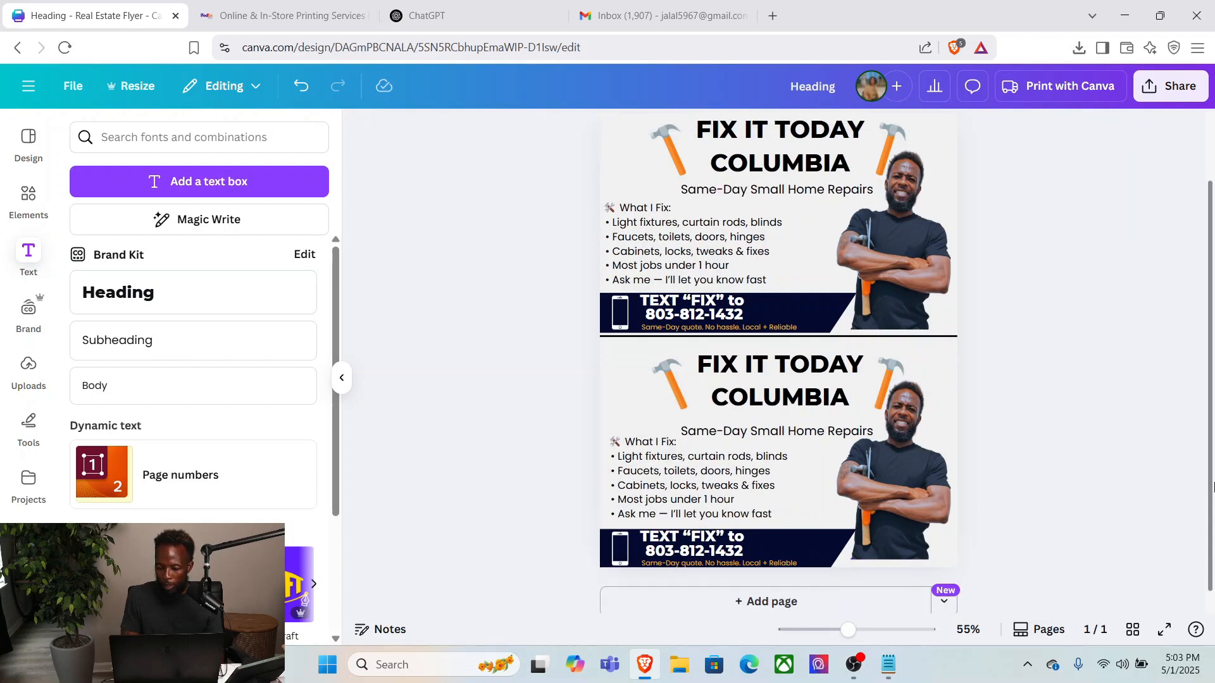
pyautogui.click(778, 529)
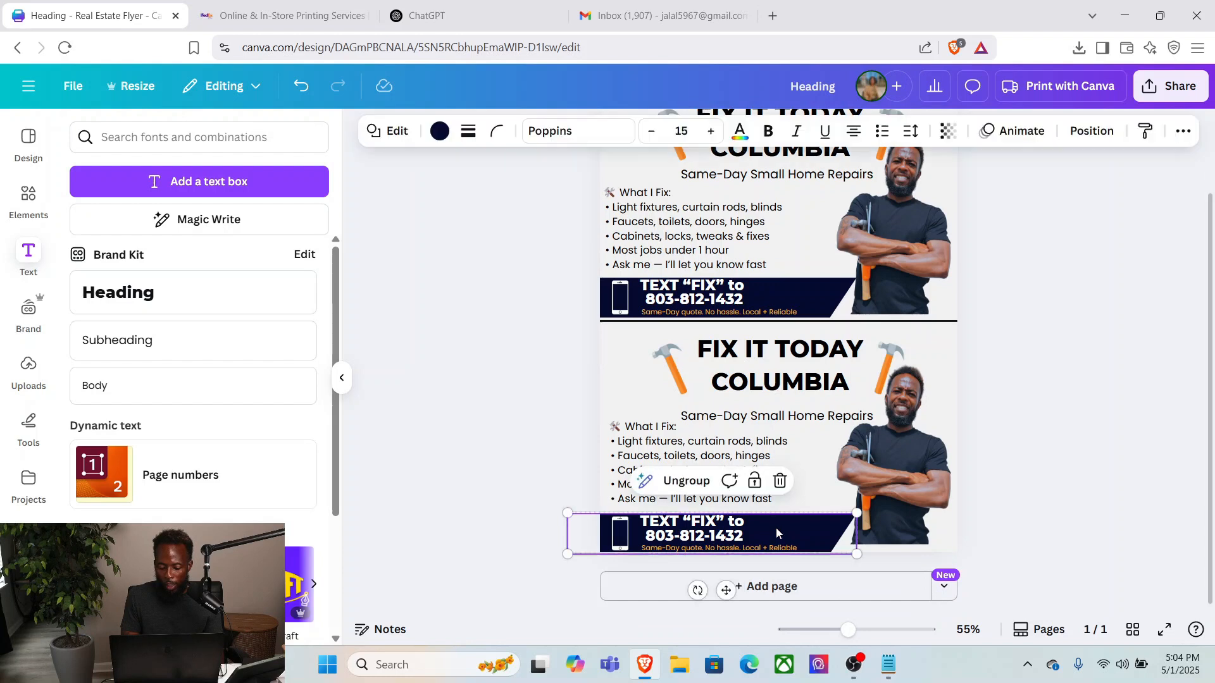
pyautogui.moveTo(776, 526); pyautogui.dragTo(769, 521)
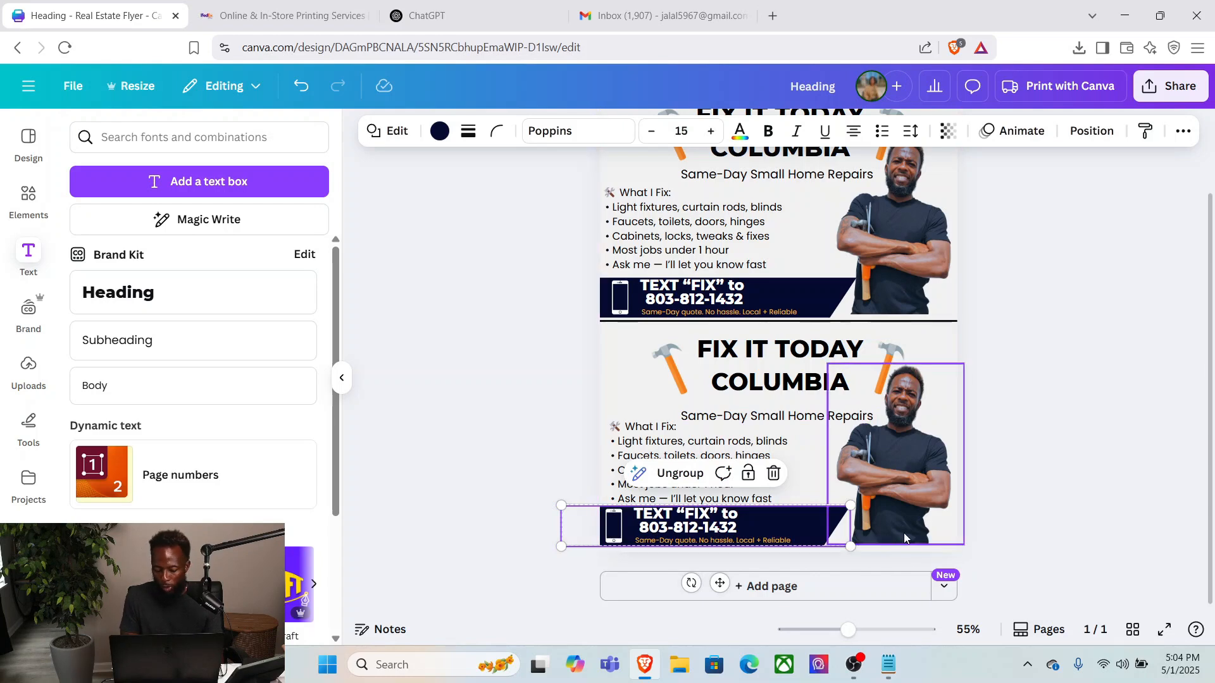
pyautogui.rightClick(1064, 411)
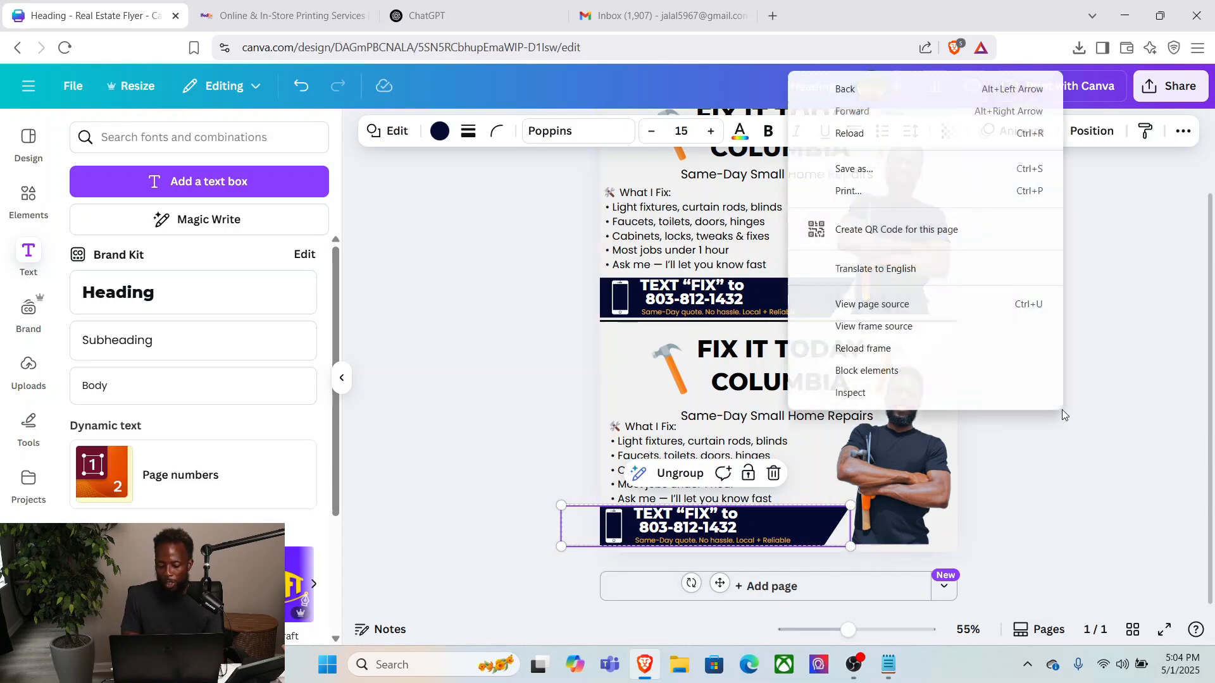
pyautogui.click(1142, 419)
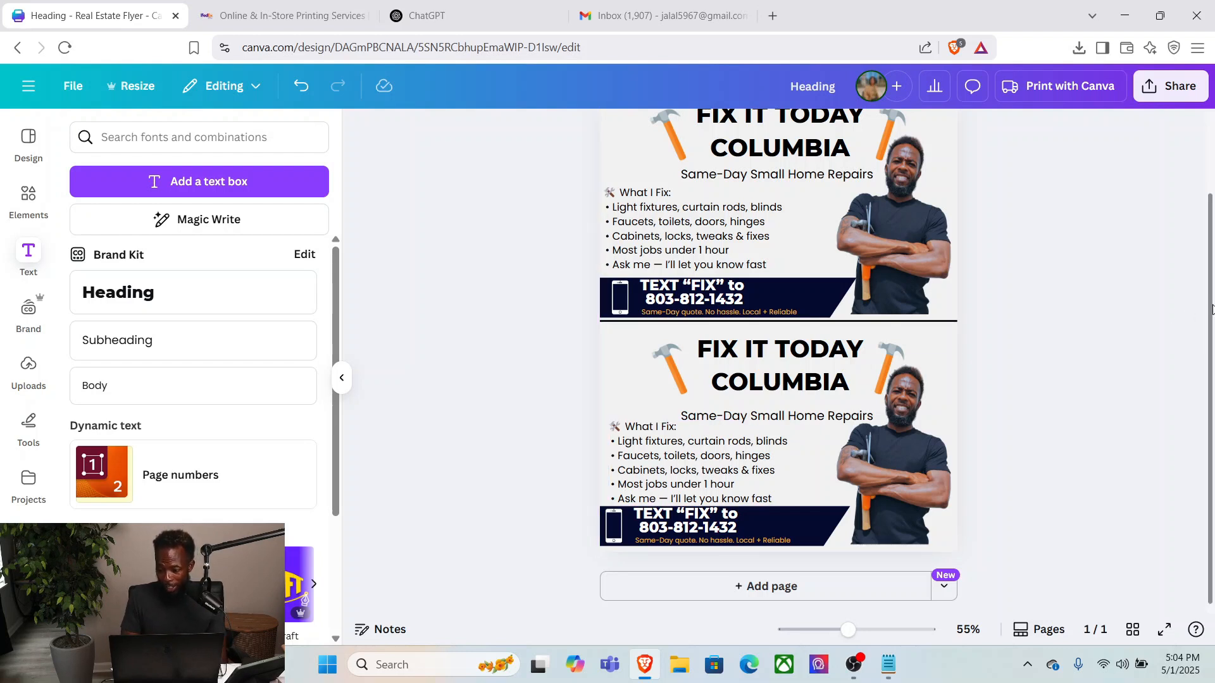
# Set up the flyer's download as PDF Print with the CMYK color profile and Flatten PDF enabled.
pyautogui.moveTo(1212, 310); pyautogui.dragTo(1212, 252)
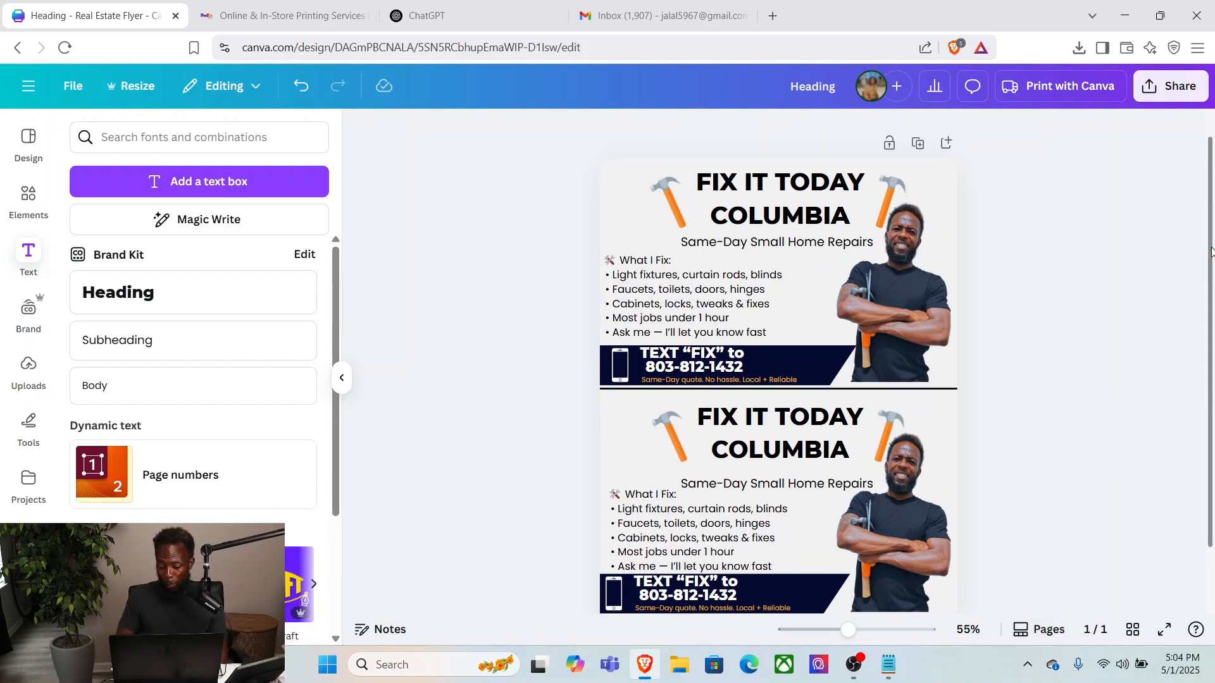
pyautogui.click(1170, 93)
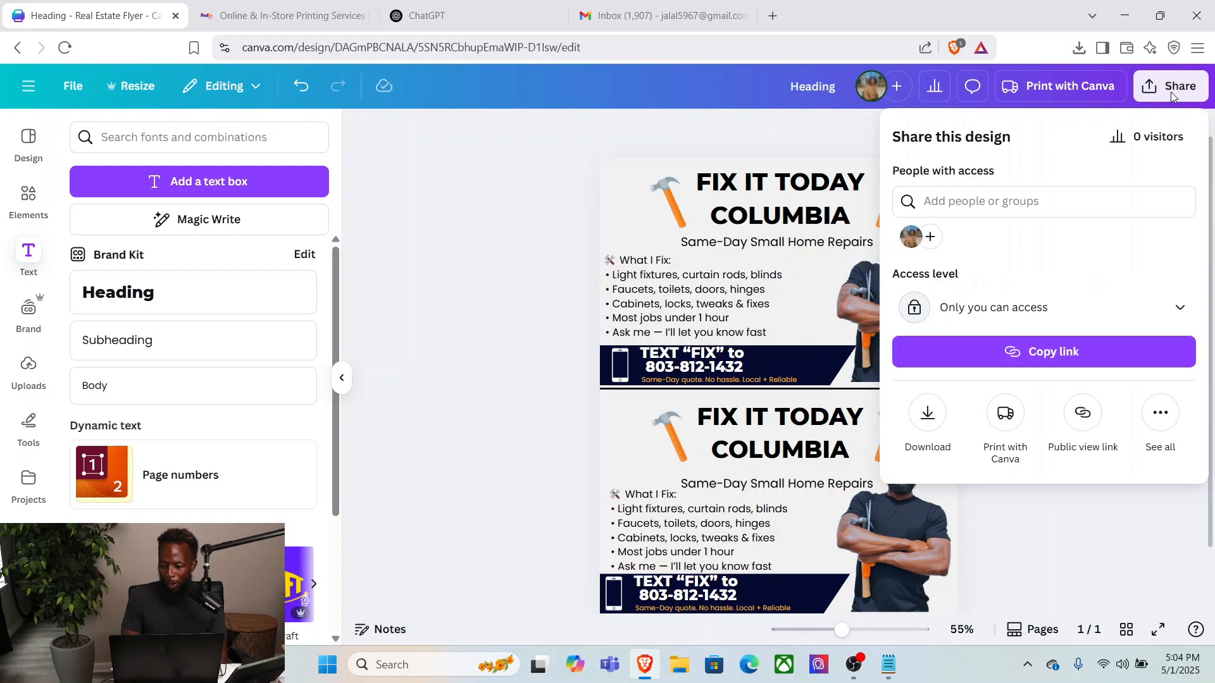
pyautogui.click(928, 423)
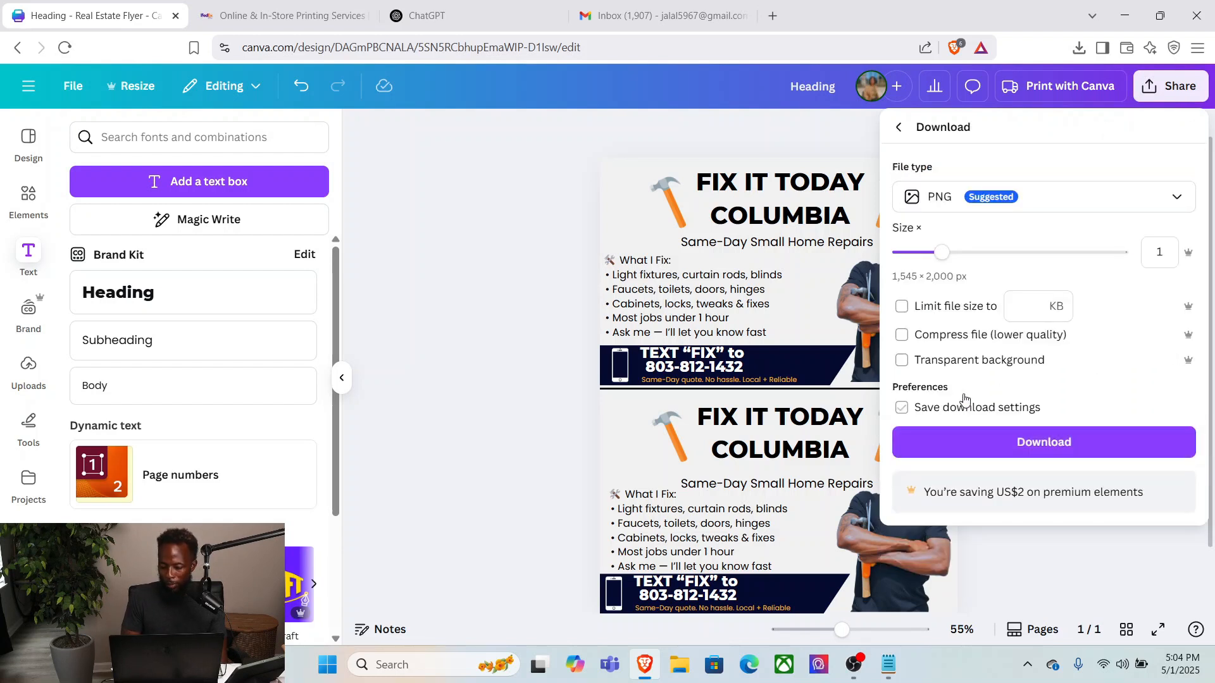
pyautogui.click(1088, 205)
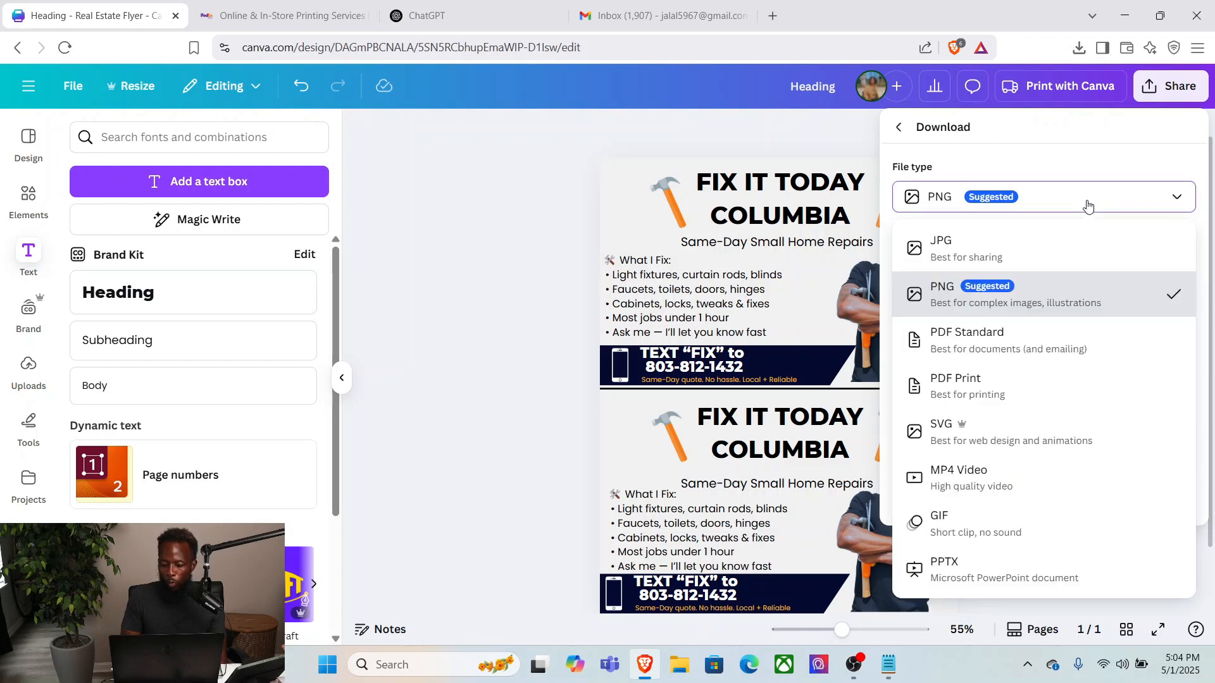
pyautogui.click(1063, 389)
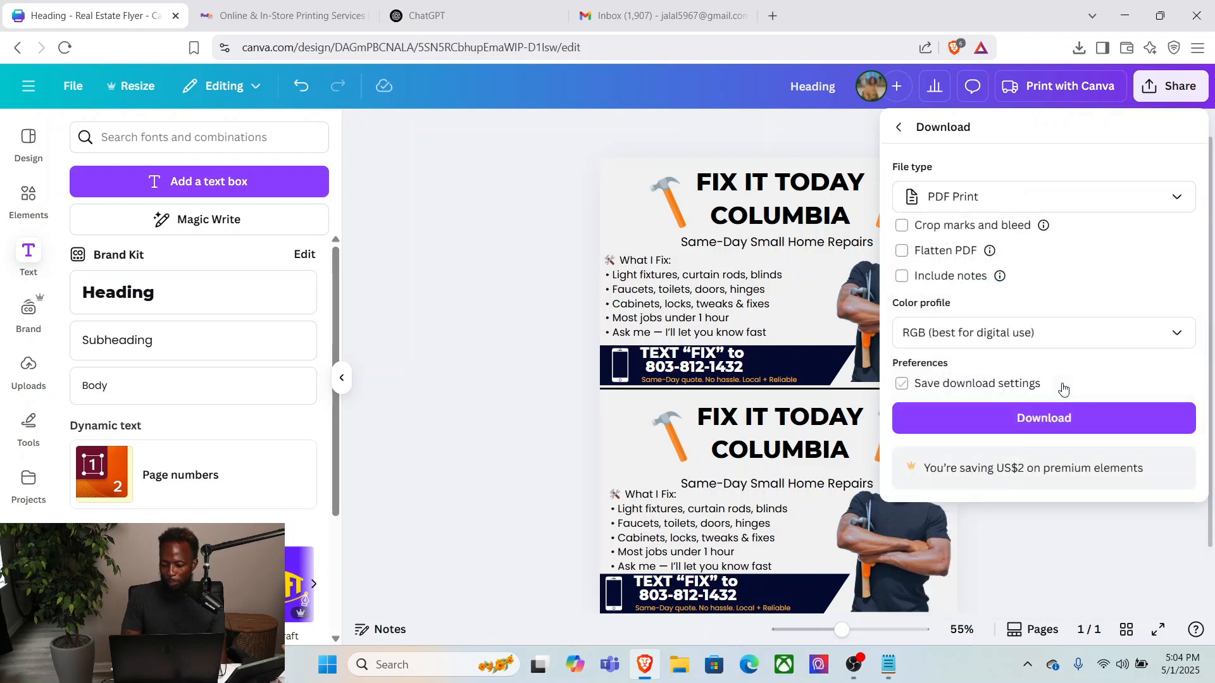
pyautogui.click(1069, 334)
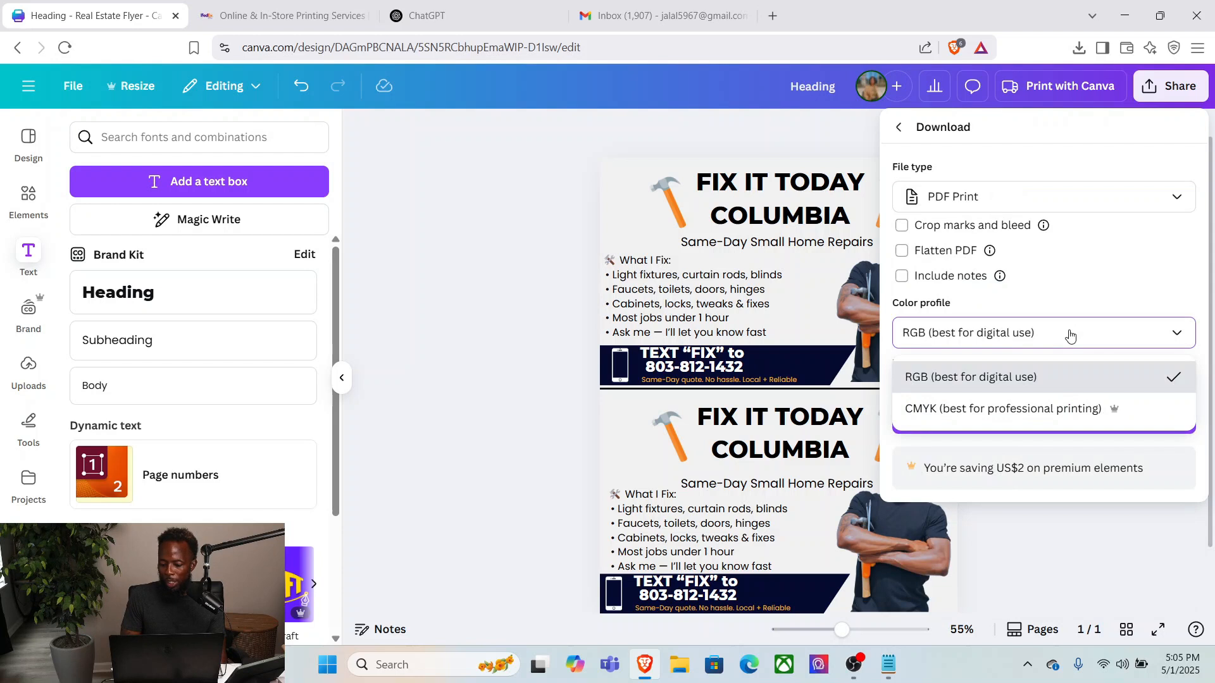
pyautogui.click(1056, 427)
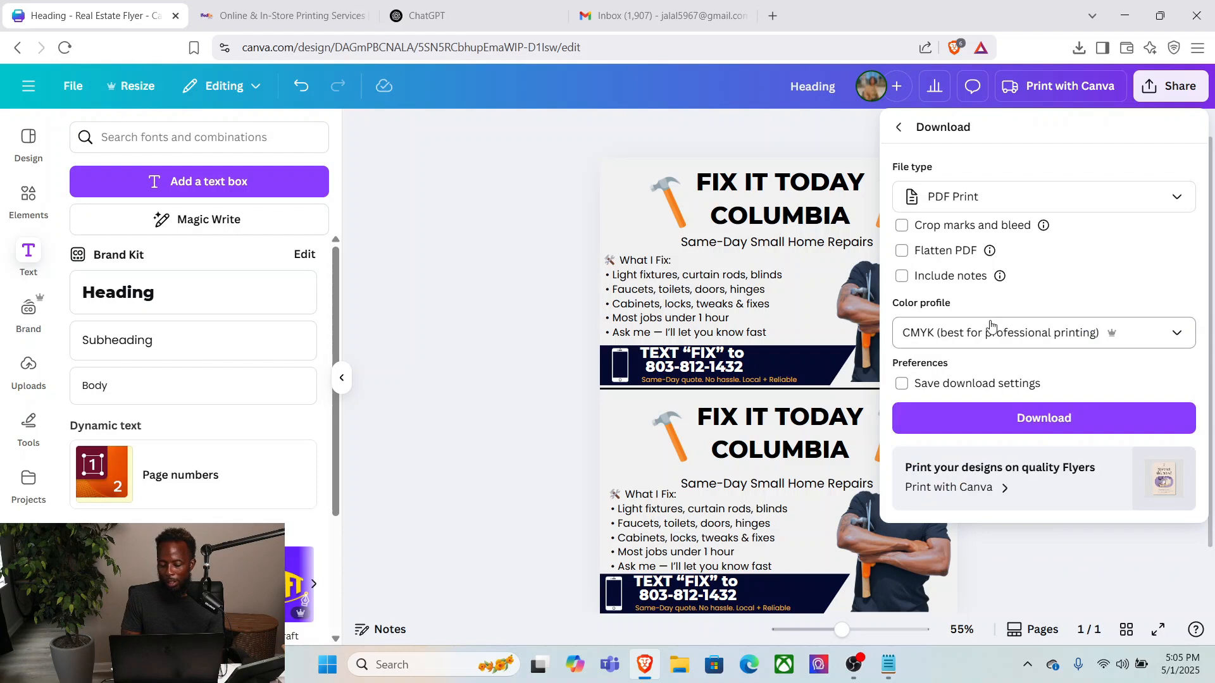
pyautogui.click(901, 252)
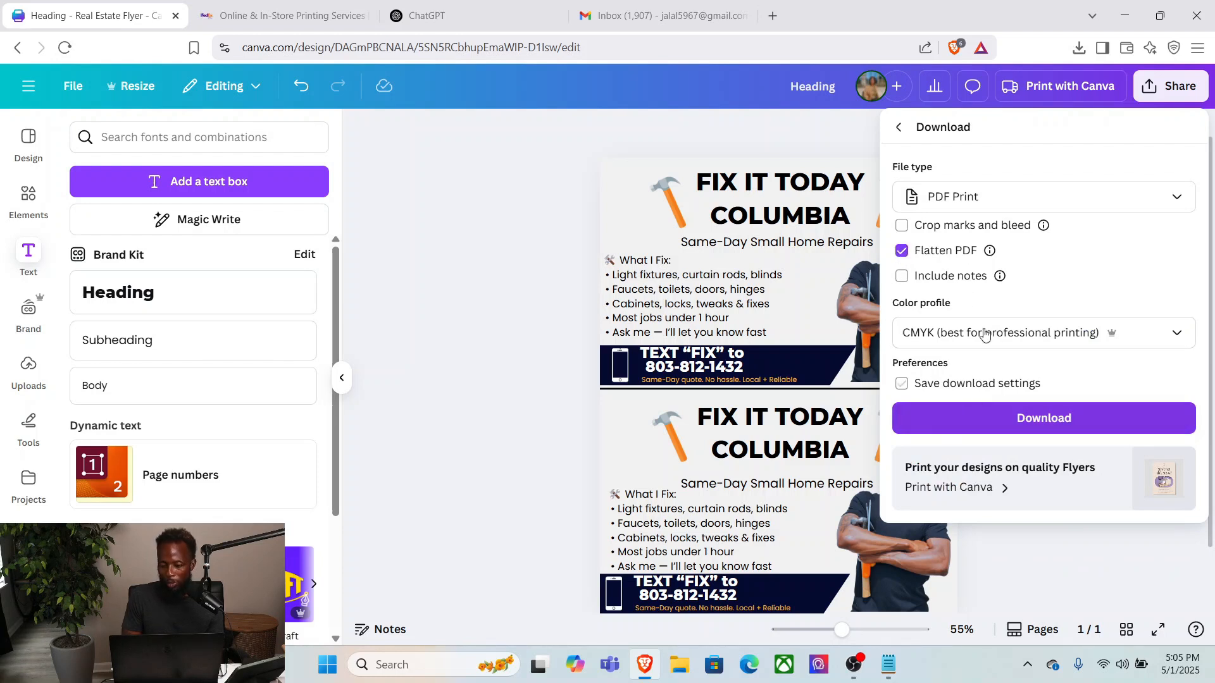
# Rename the design "Beautiful Flyer That's going to bring us clients".
pyautogui.click(821, 87)
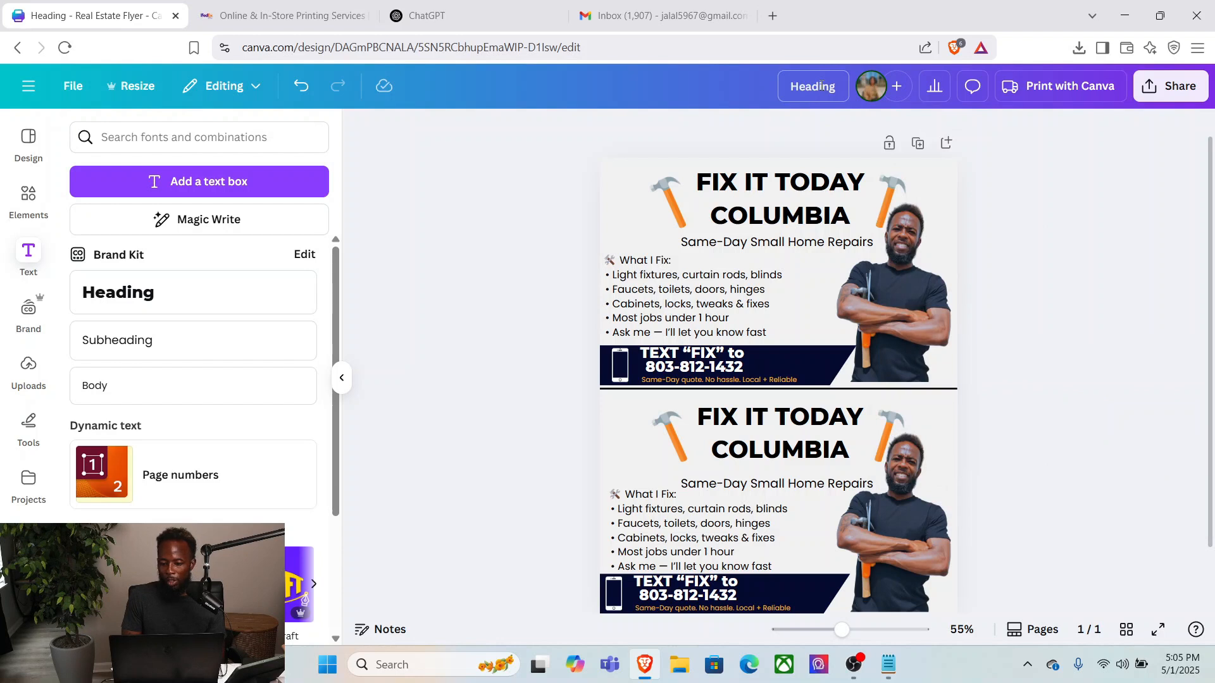
pyautogui.click(846, 87)
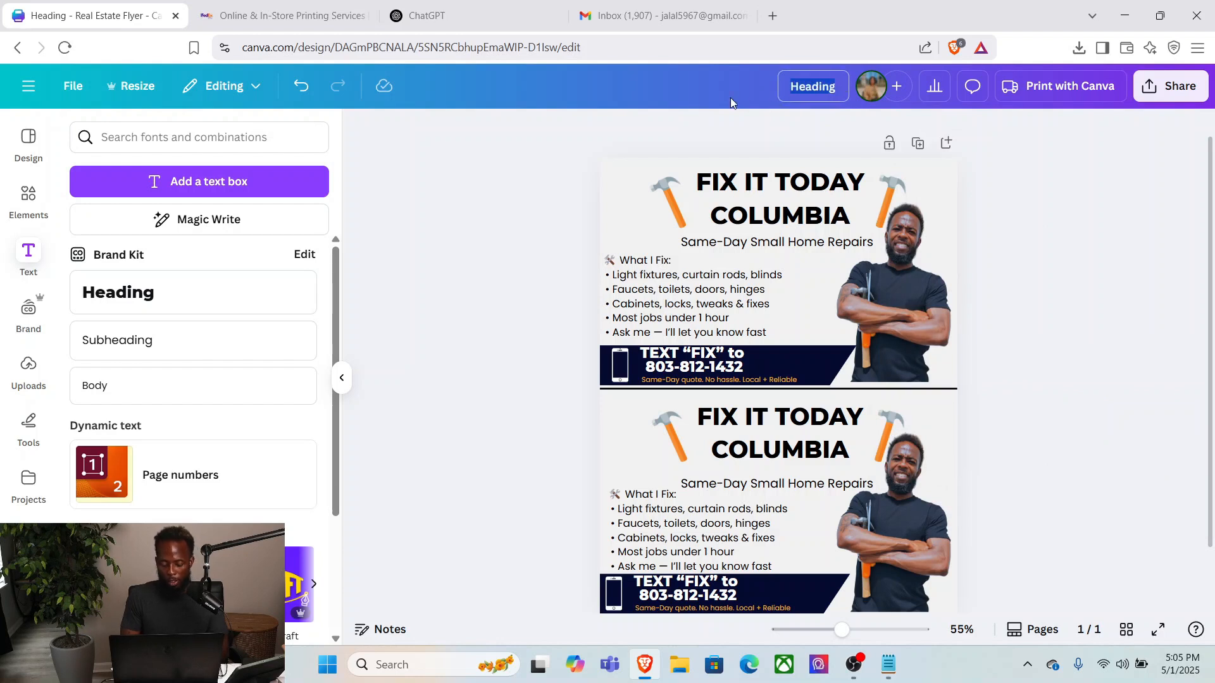
pyautogui.write('Beayt')
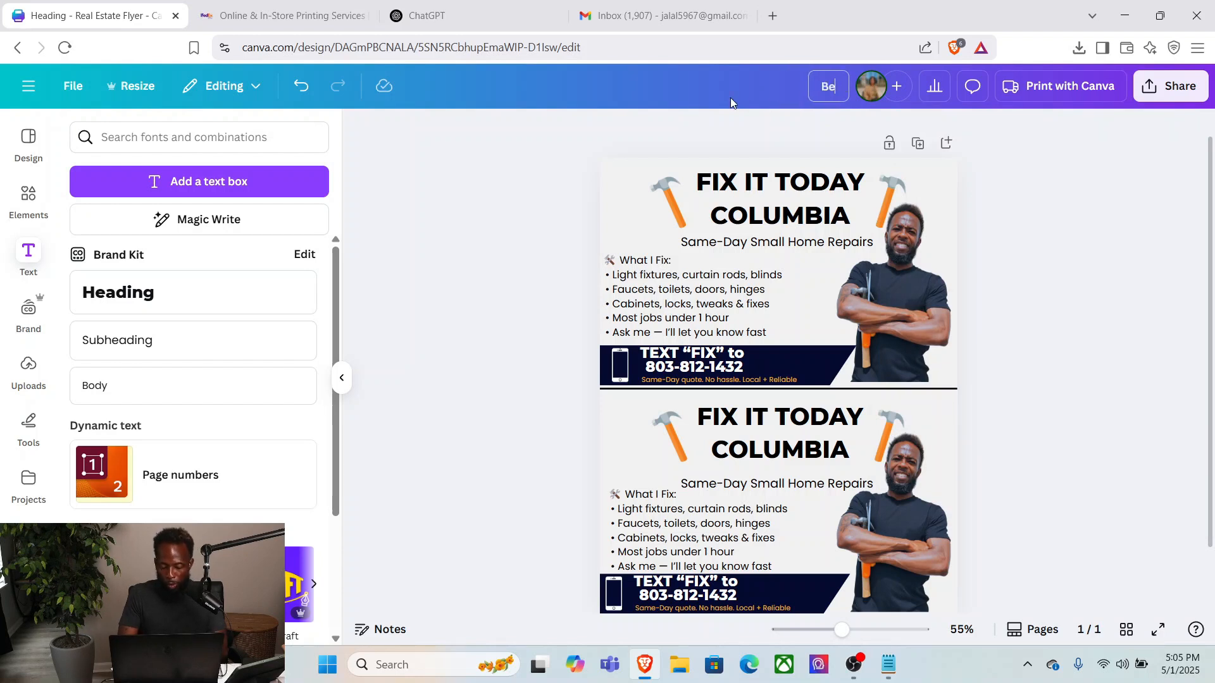
pyautogui.press('BackSpace')
pyautogui.press('BackSpace')
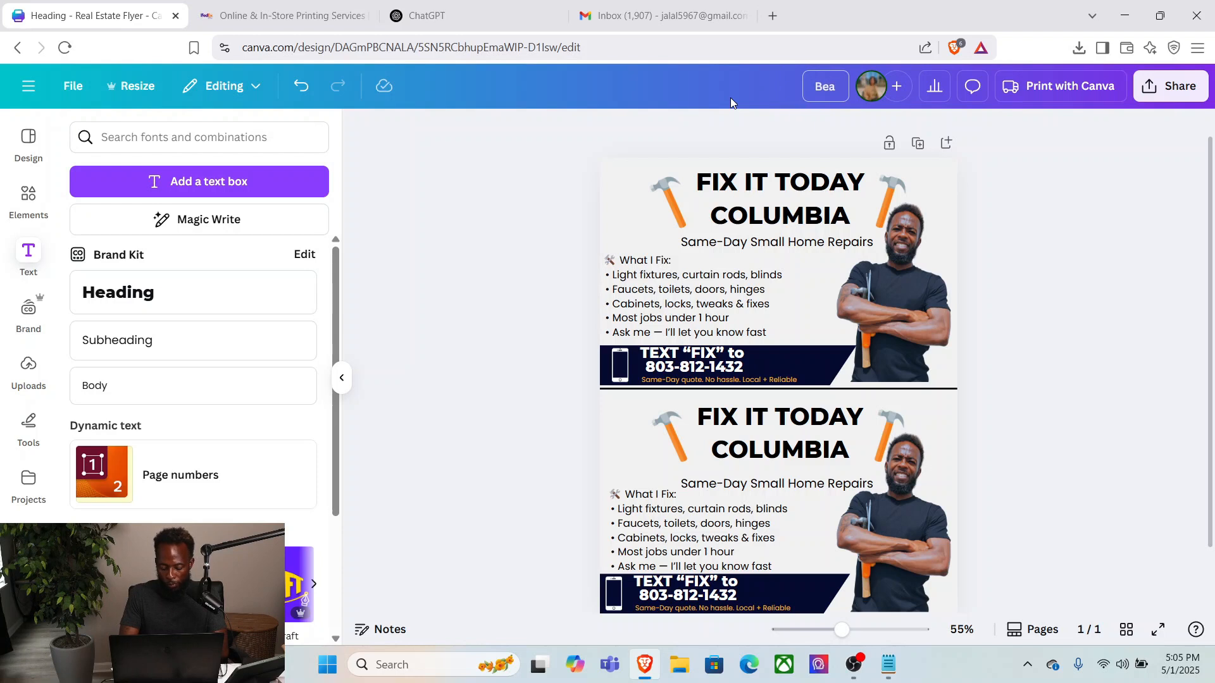
pyautogui.write('utifuy')
pyautogui.press('BackSpace')
pyautogui.write('l')
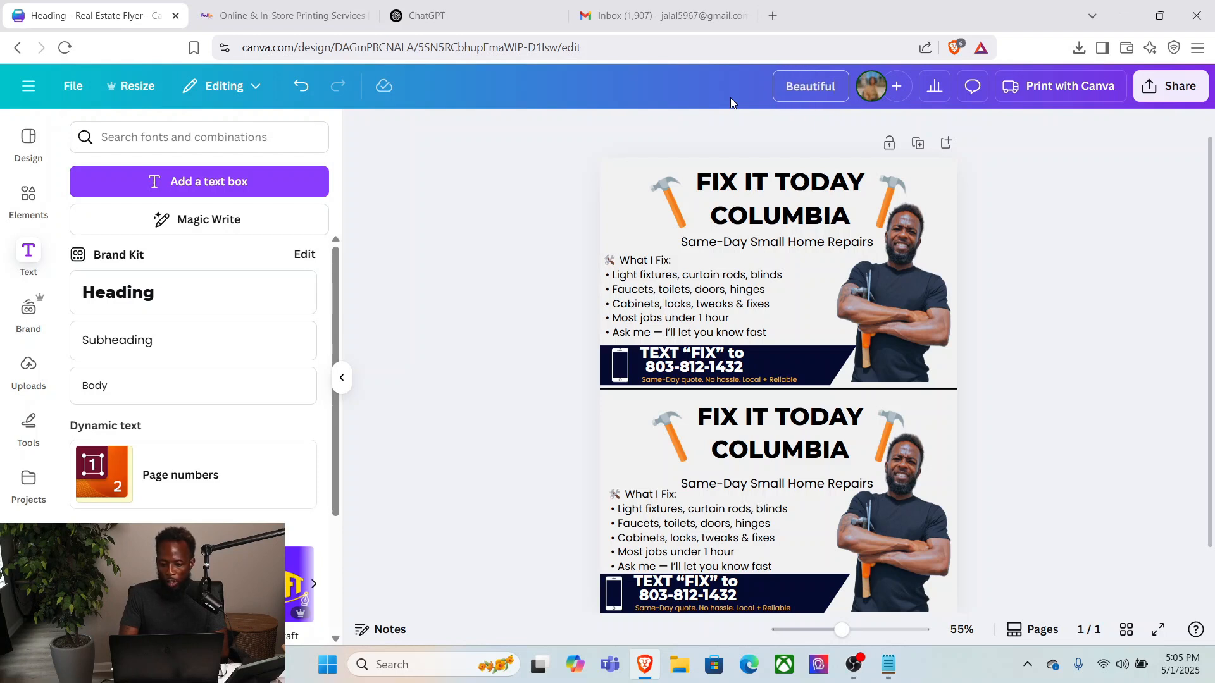
pyautogui.write(' Flyer T')
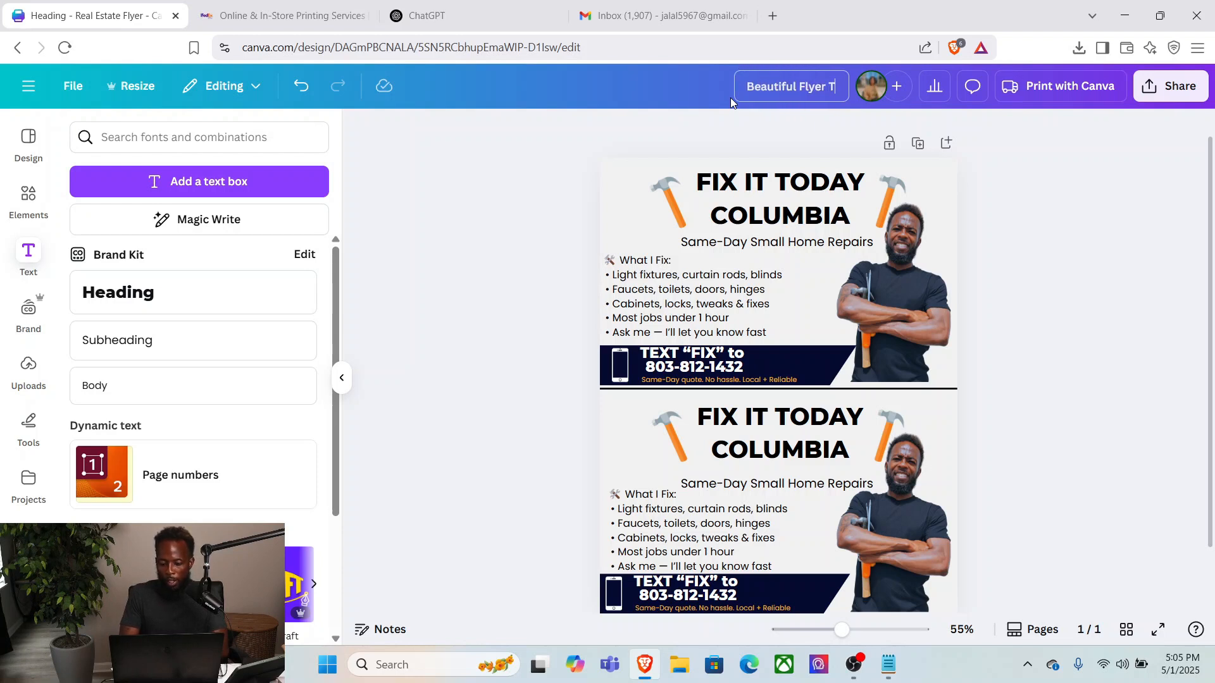
pyautogui.write("hat's")
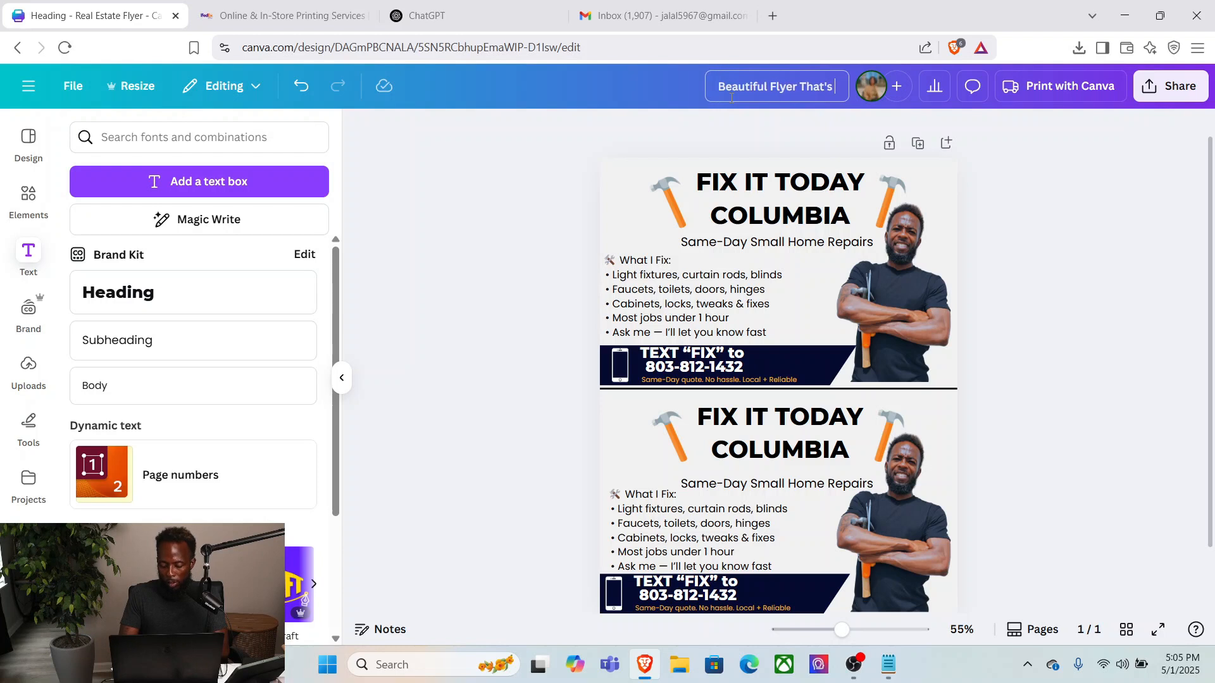
pyautogui.write(' going to brin')
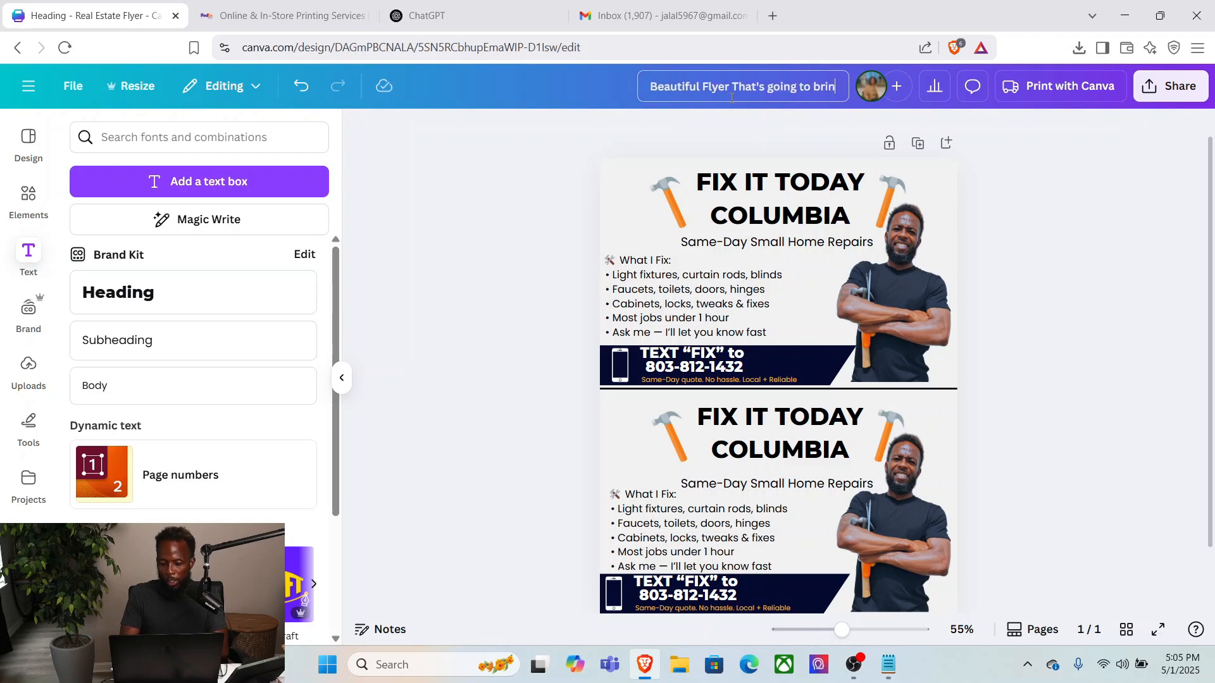
pyautogui.write('g us clients')
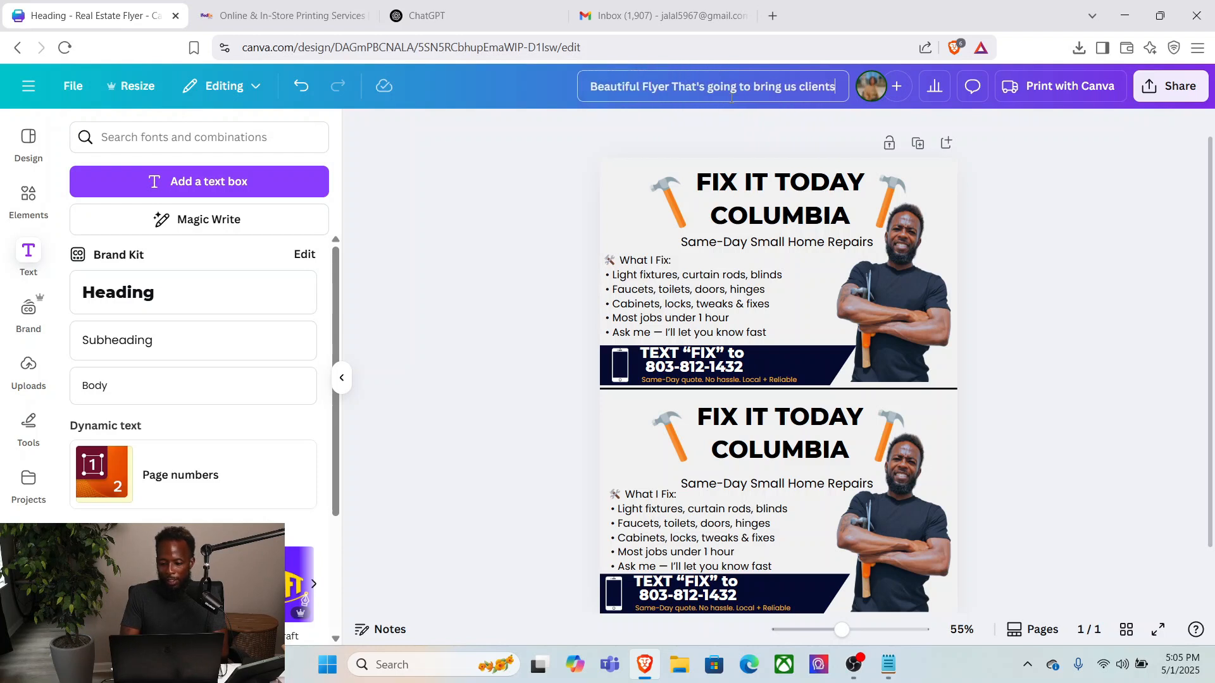
# Download the flyer as a PDF Print file with Flatten PDF enabled and the CMYK color profile.
pyautogui.press('BackSpace')
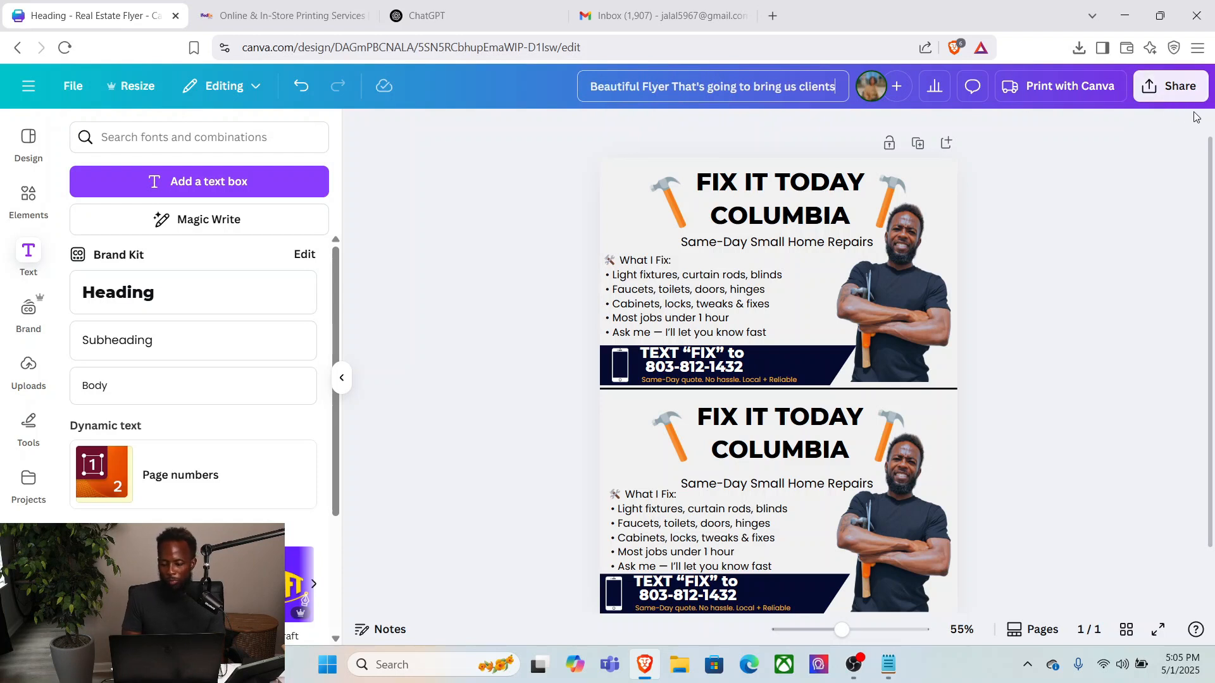
pyautogui.click(1181, 89)
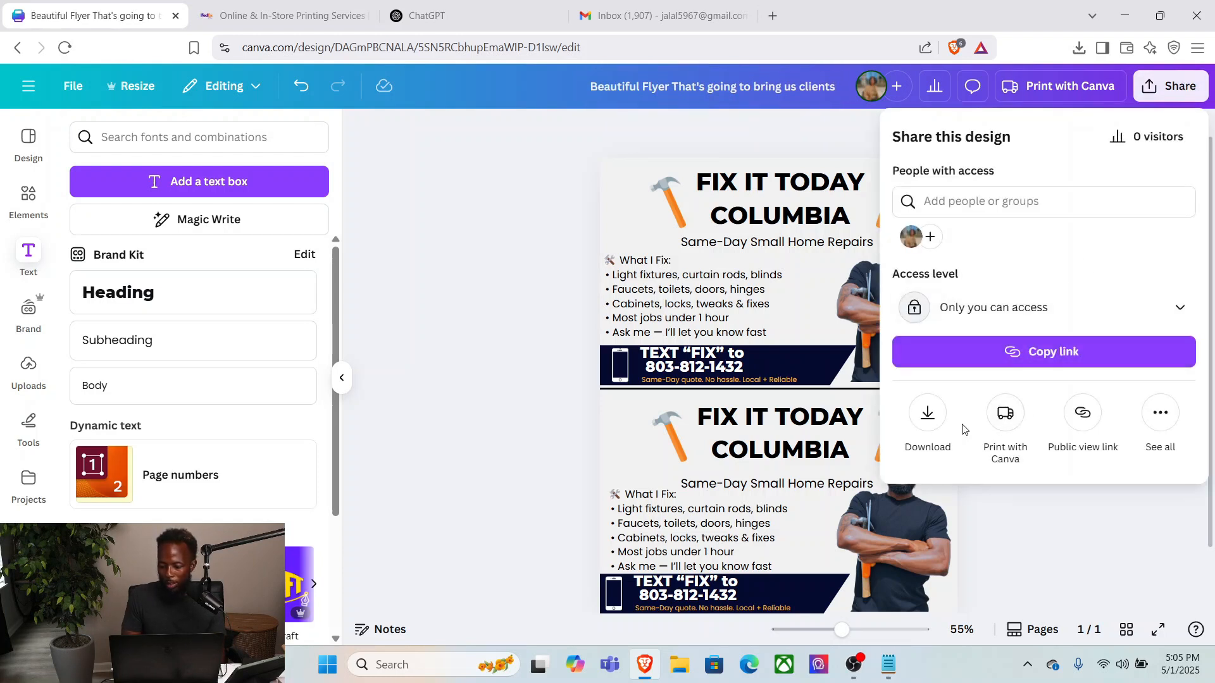
pyautogui.click(927, 415)
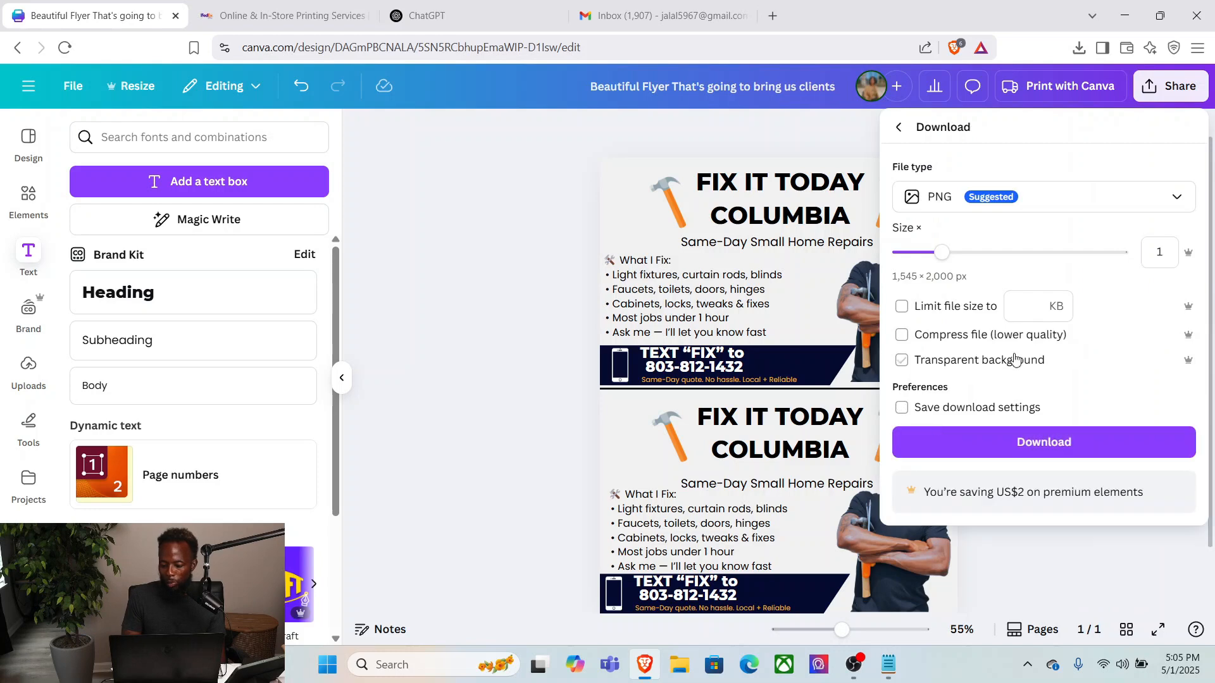
pyautogui.click(1076, 203)
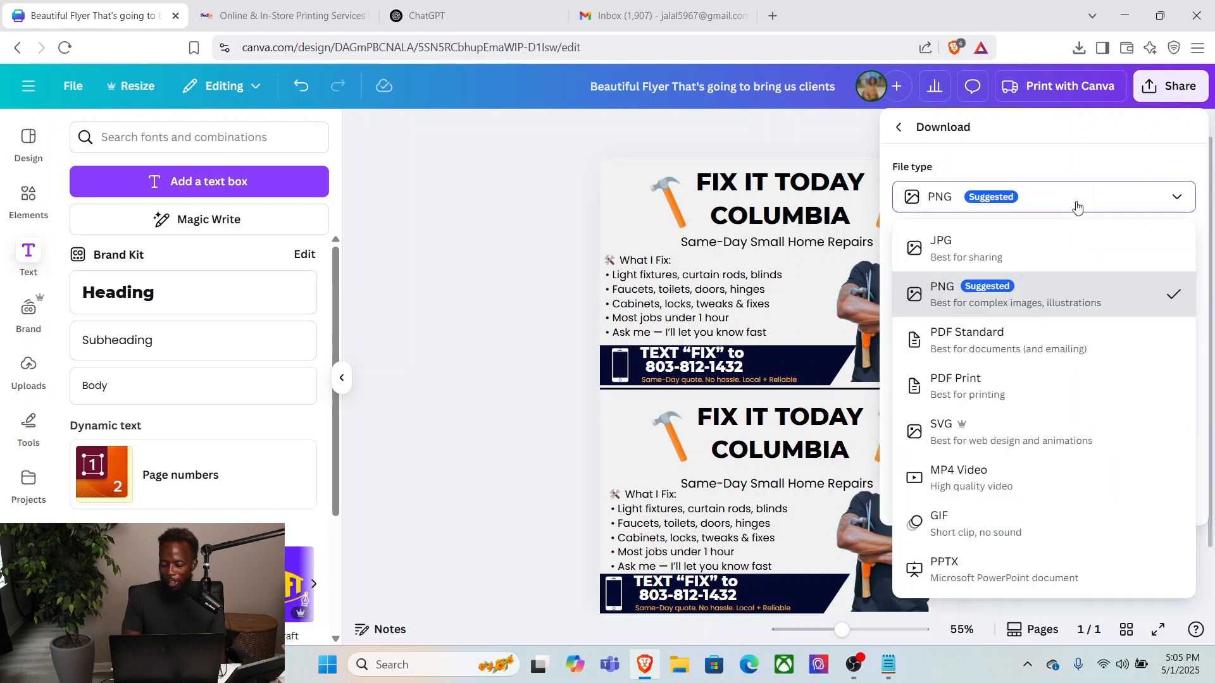
pyautogui.click(1024, 402)
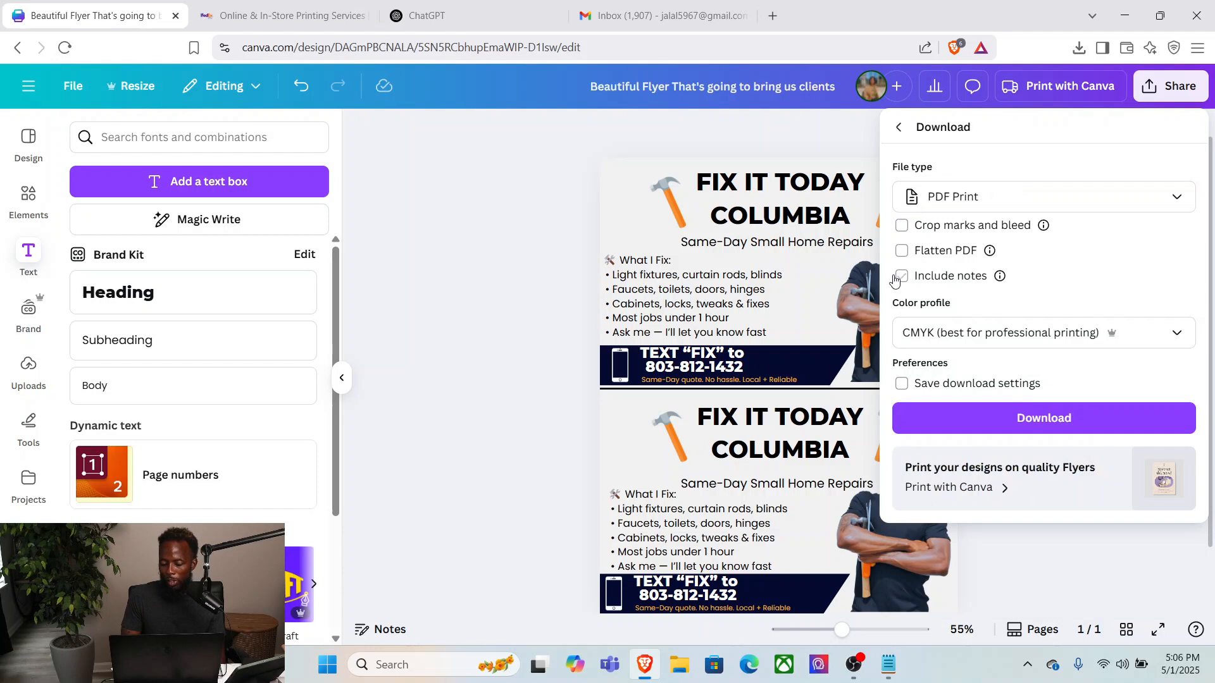
pyautogui.click(902, 250)
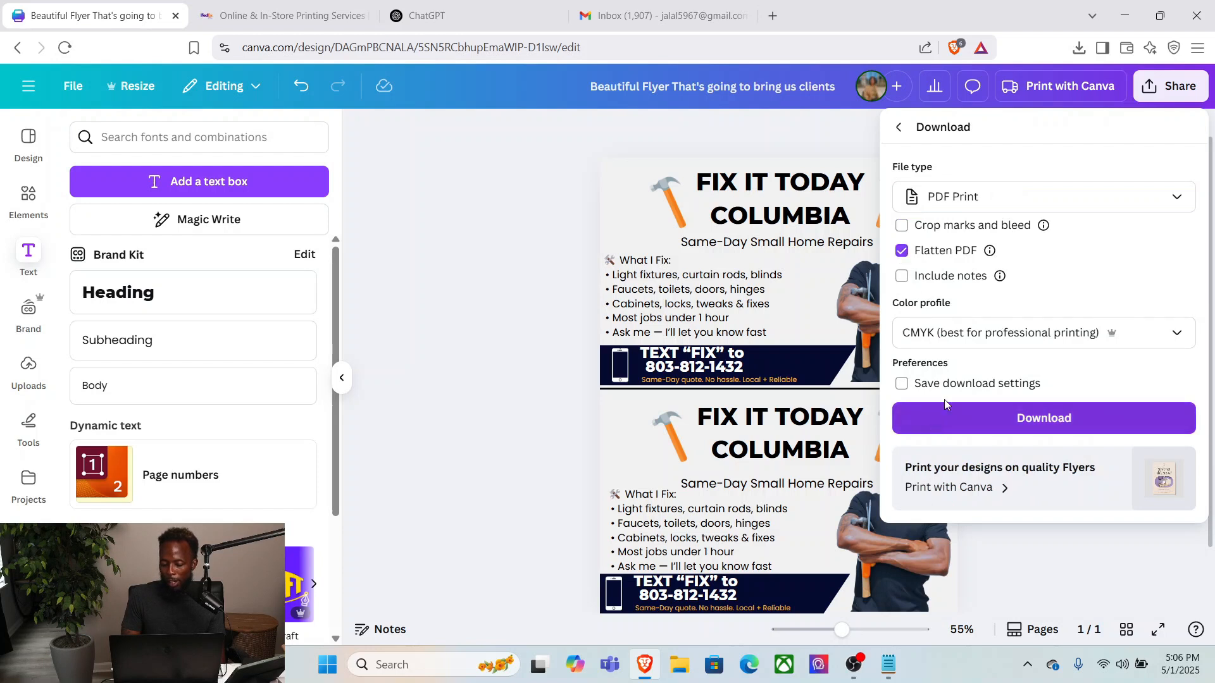
pyautogui.click(1002, 420)
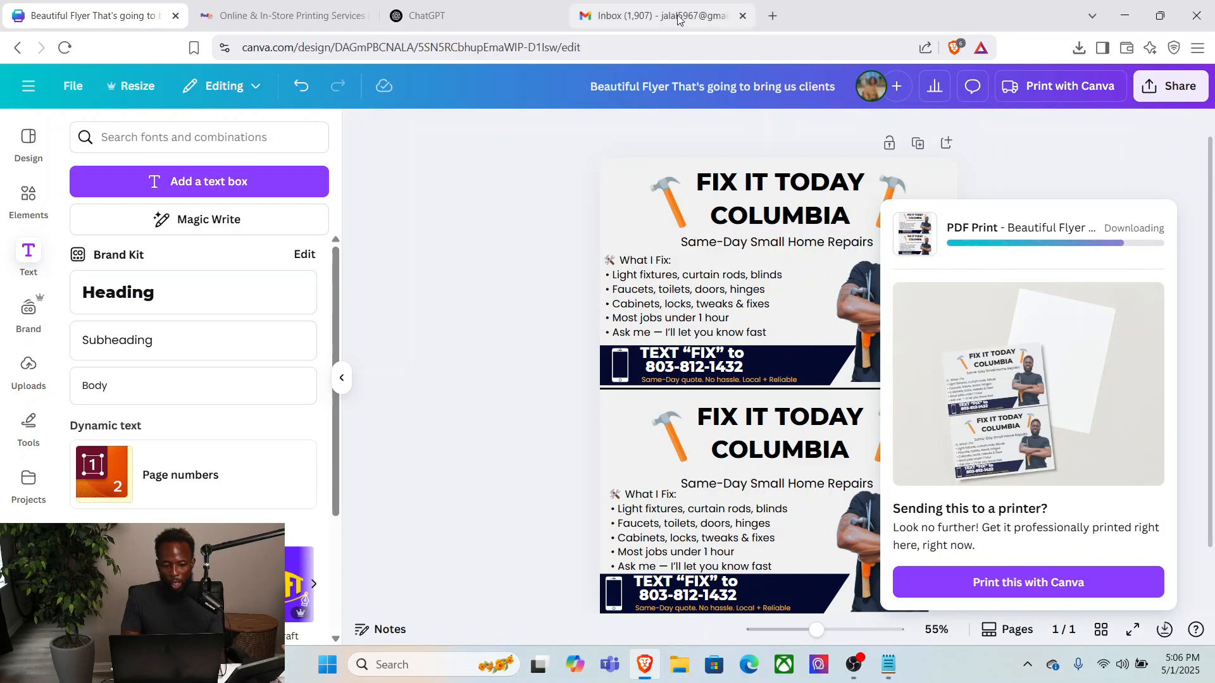
# Switch to the FedEx Office site, dismissing its expired-session notice, and save the exported flyer PDF to the Desktop.
pyautogui.click(251, 22)
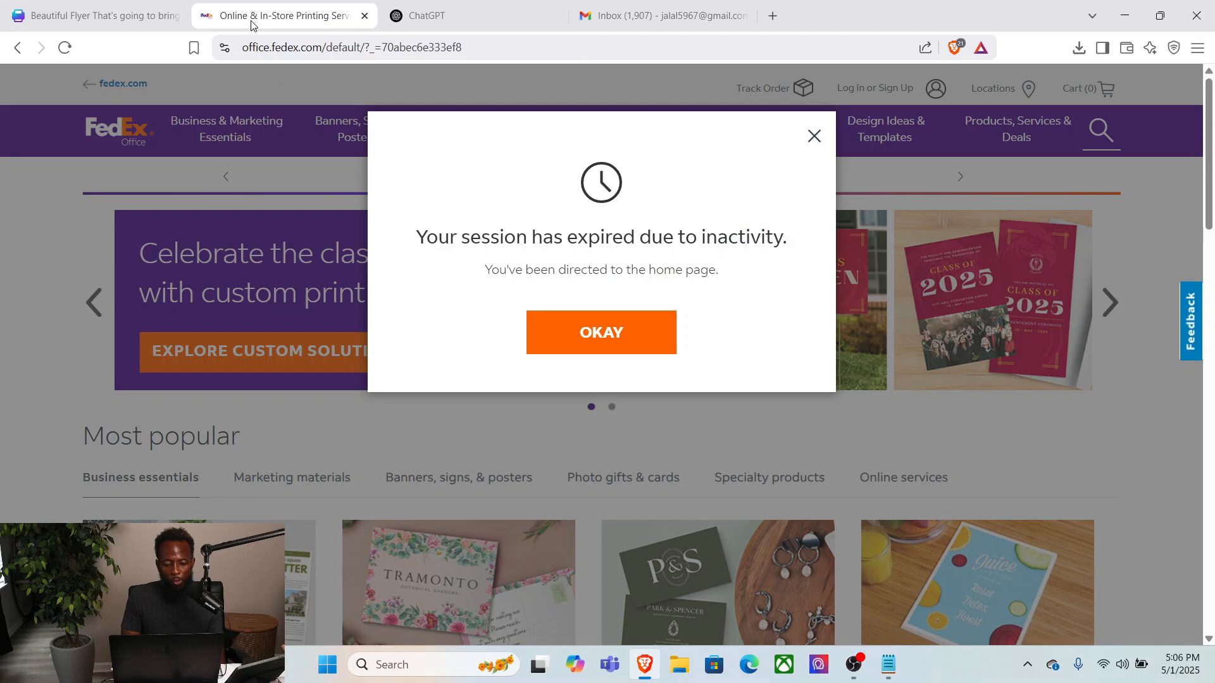
pyautogui.click(644, 335)
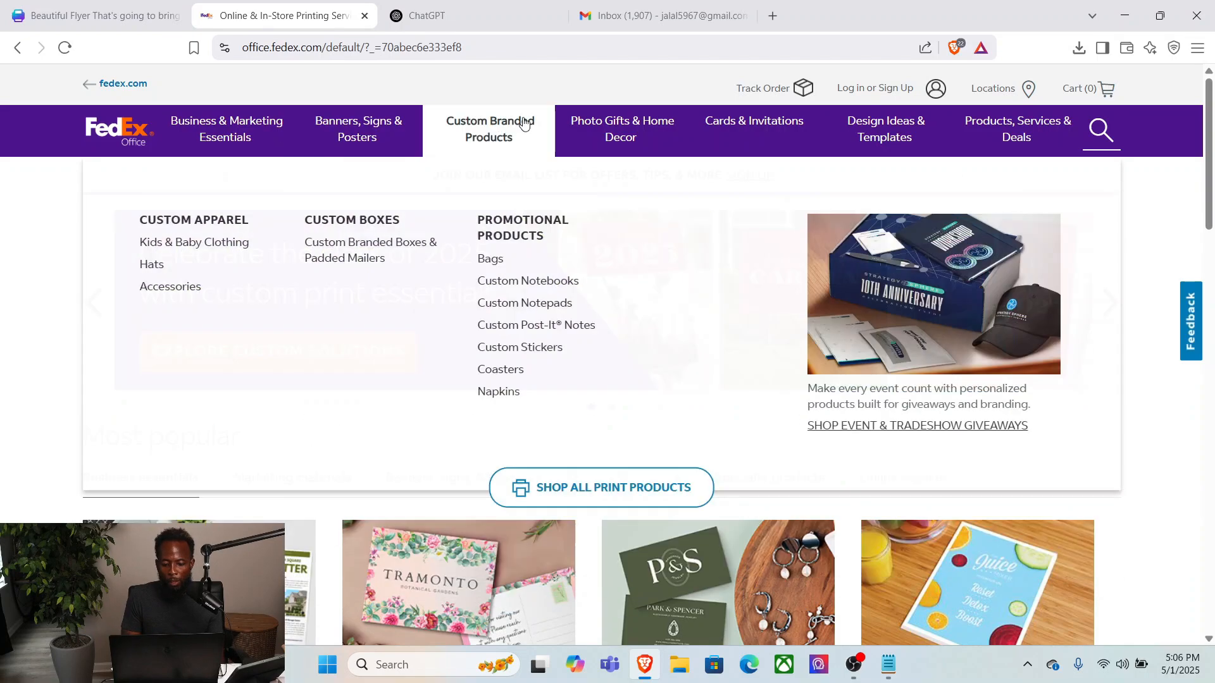
pyautogui.moveTo(637, 114)
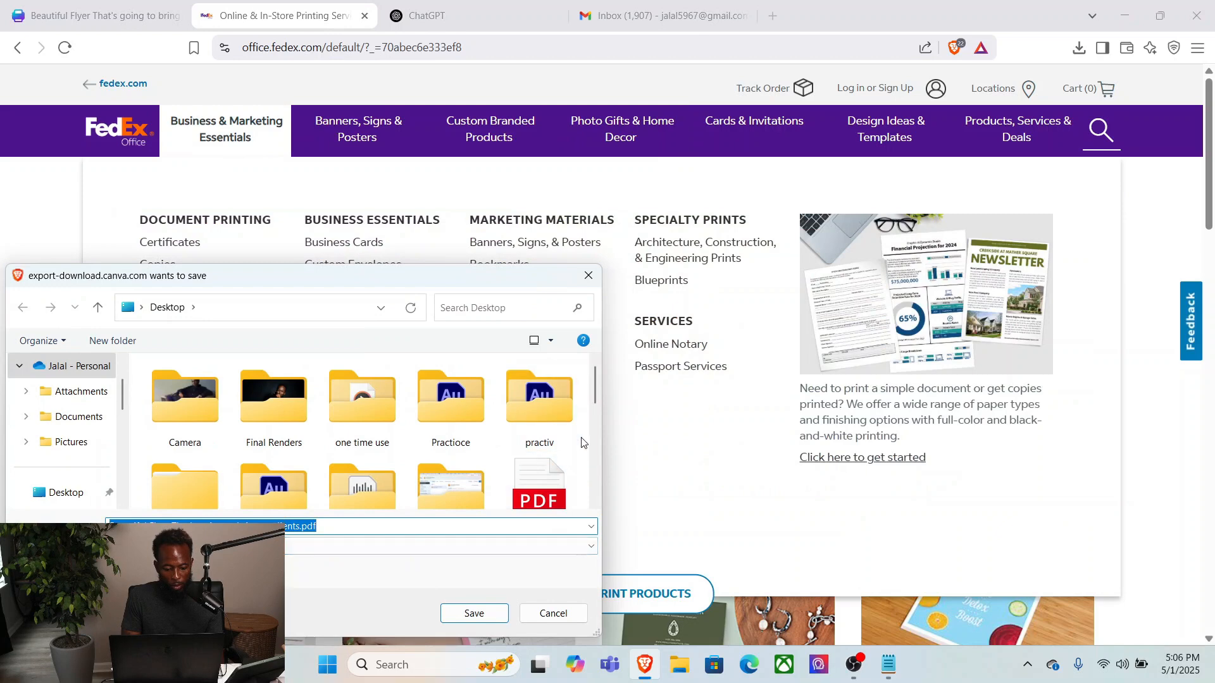
pyautogui.click(494, 617)
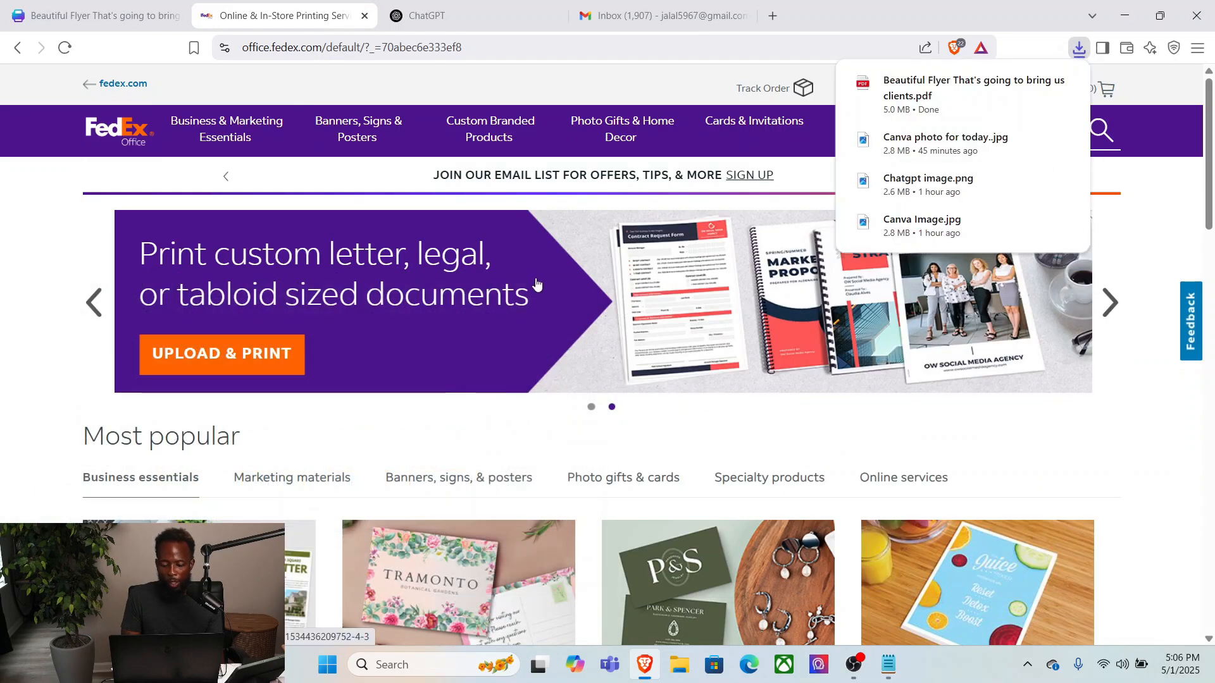
# Open the Upload & Print workspace and start a new project without uploading a file.
pyautogui.click(277, 358)
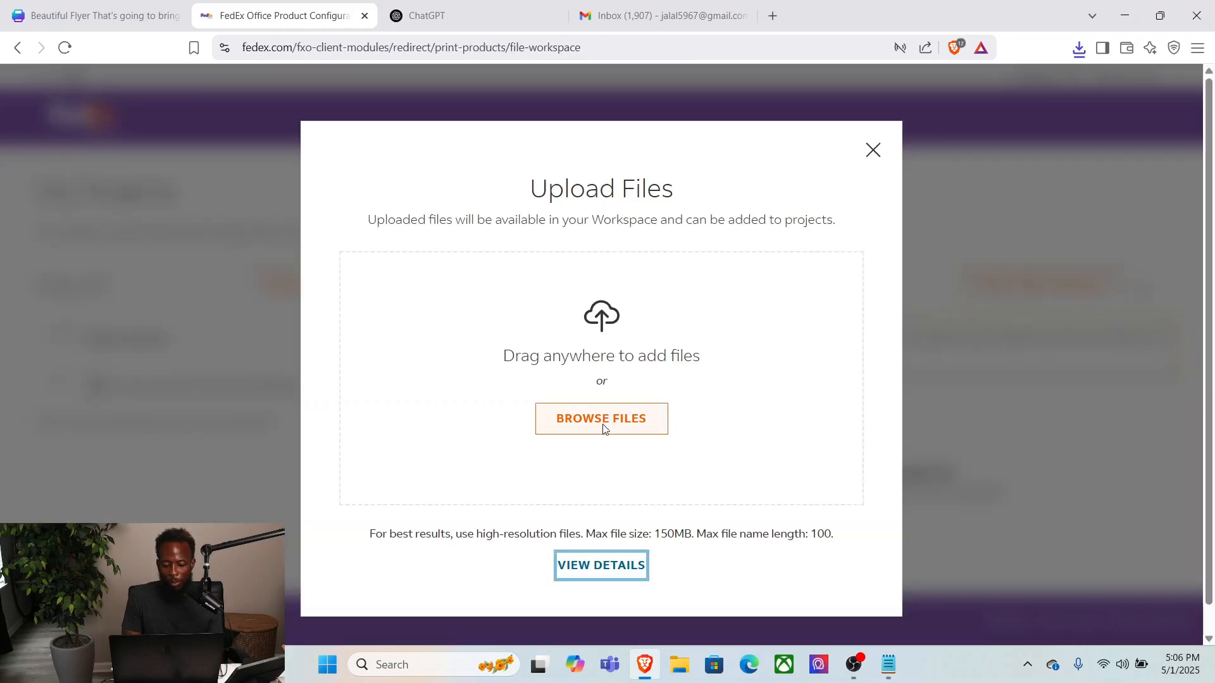
pyautogui.click(603, 426)
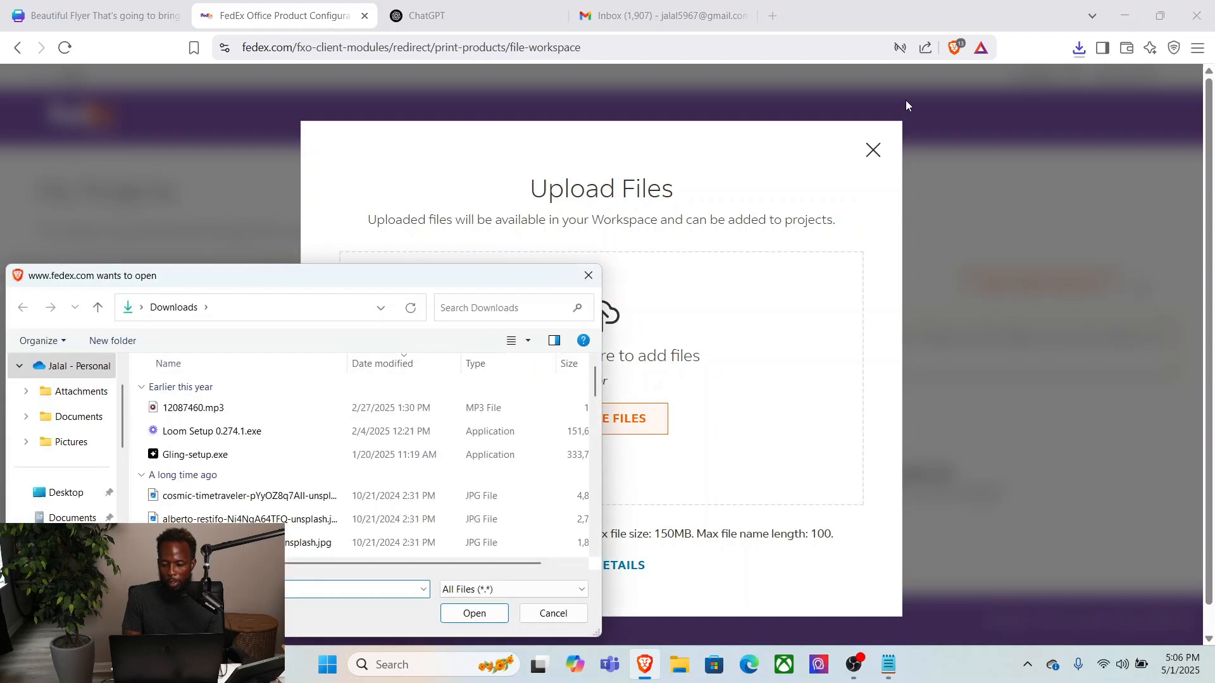
pyautogui.click(589, 276)
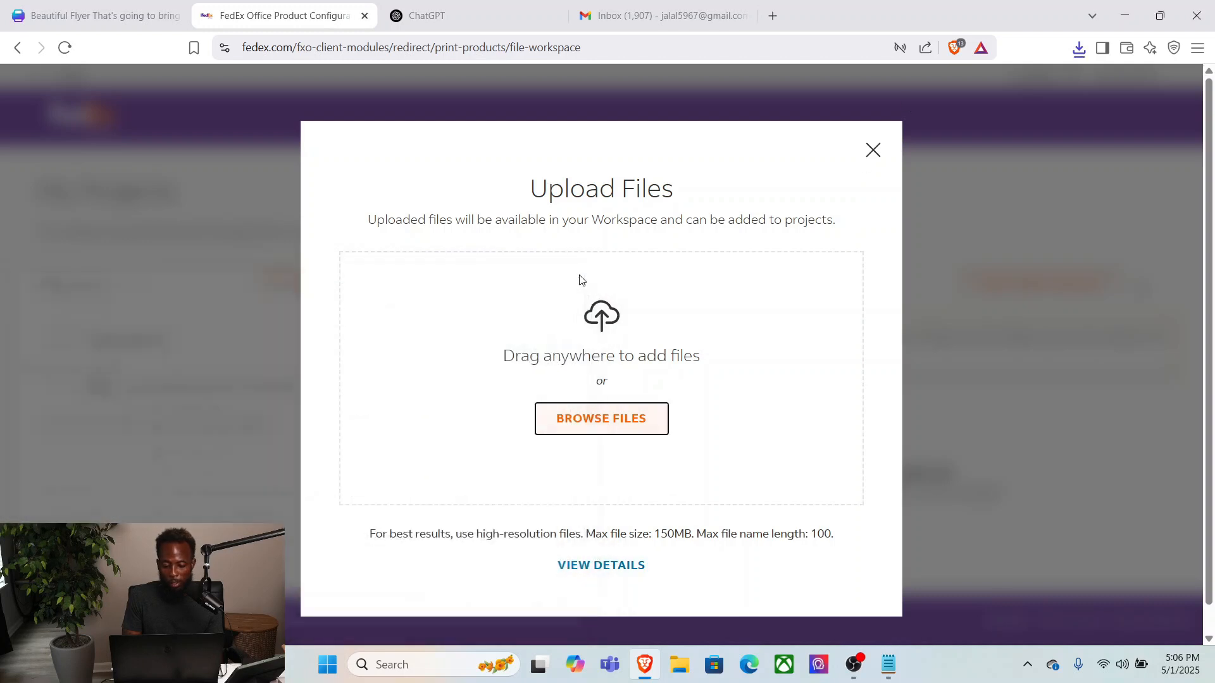
pyautogui.click(881, 157)
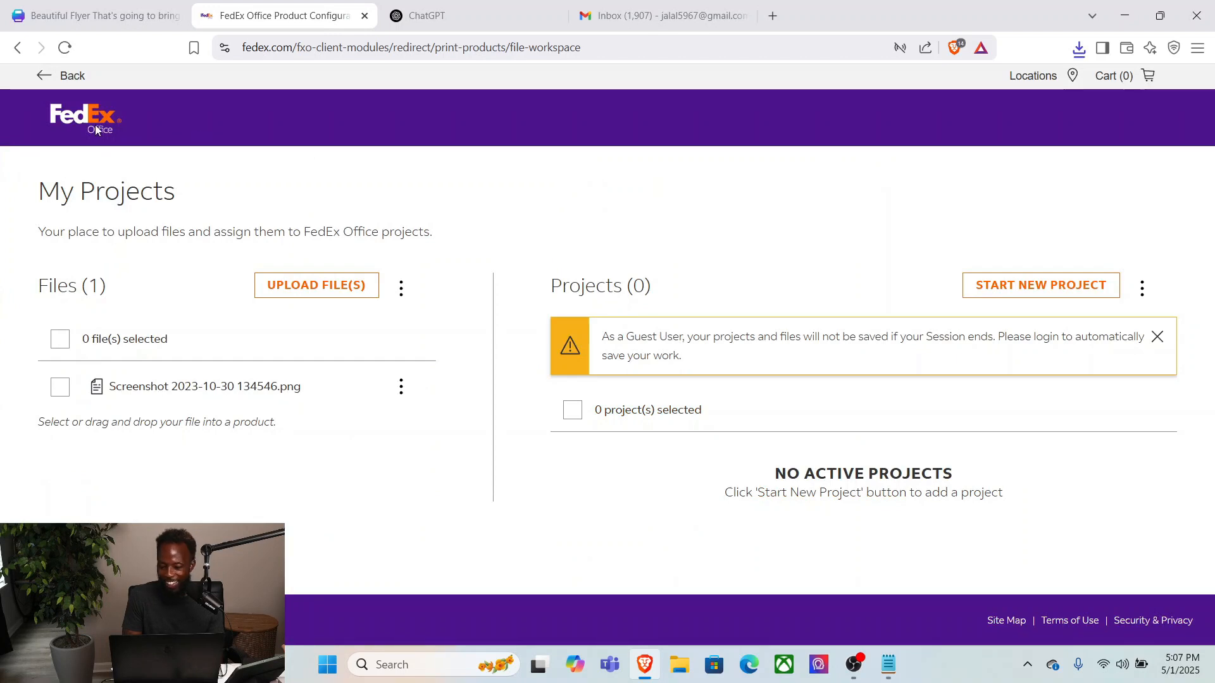
pyautogui.click(996, 285)
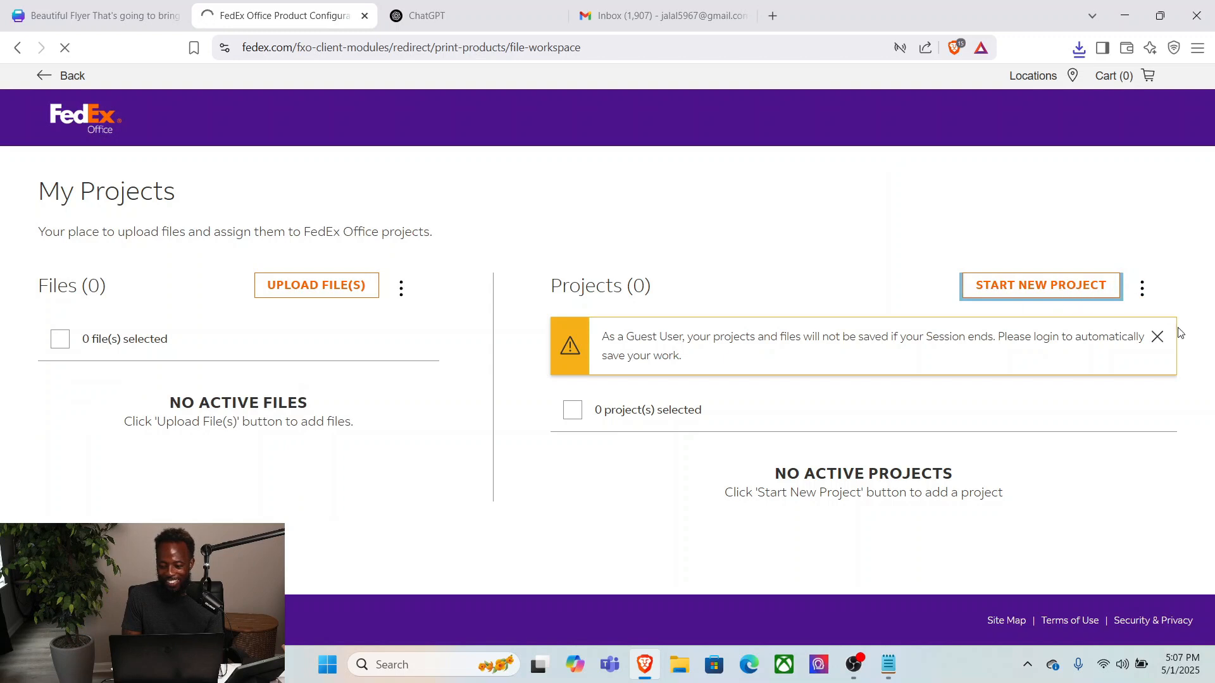
pyautogui.click(1157, 337)
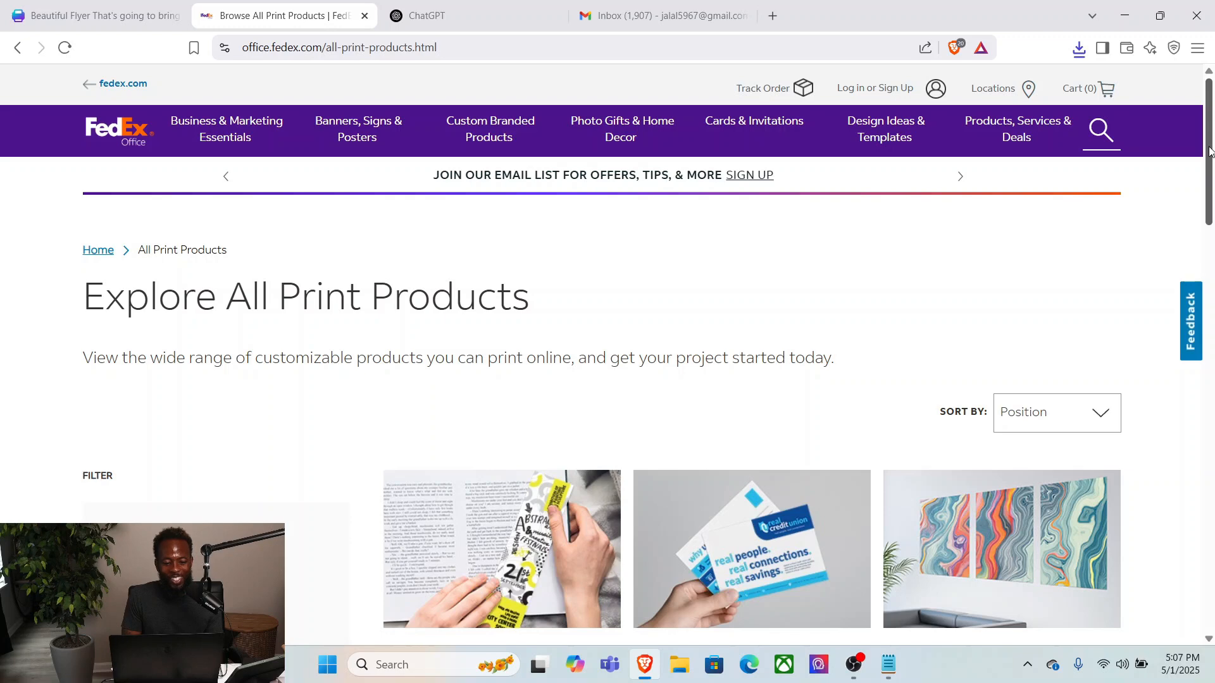
# Filter the print products to those available for in-store pickup and open Copies & Custom Documents.
pyautogui.moveTo(1210, 152); pyautogui.dragTo(1209, 236)
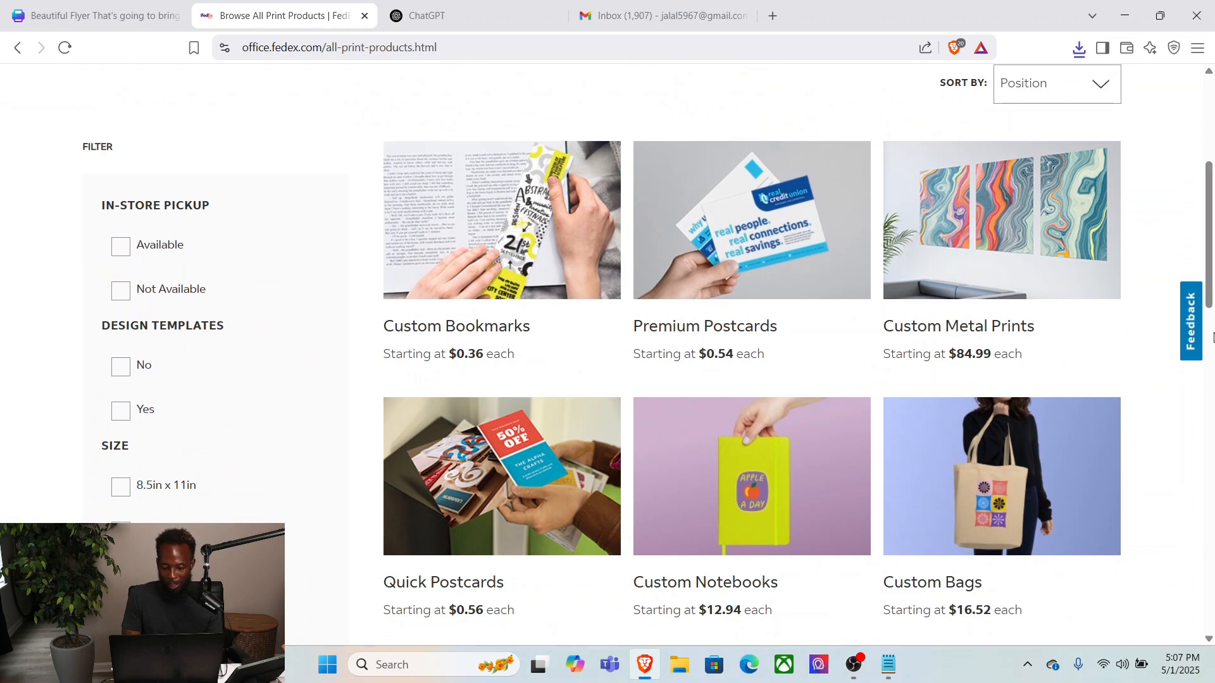
pyautogui.moveTo(1210, 291)
pyautogui.mouseDown()
pyautogui.moveTo(1213, 482)
pyautogui.moveTo(1212, 293)
pyautogui.moveTo(1212, 309)
pyautogui.mouseUp()
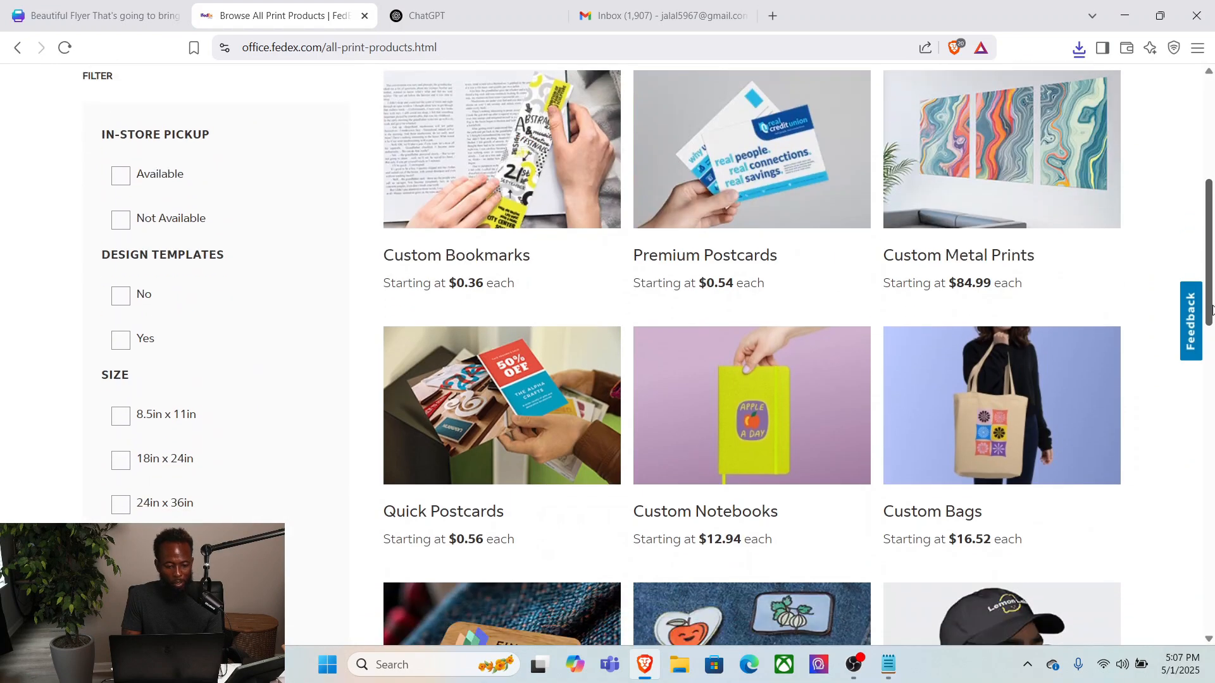
pyautogui.click(121, 184)
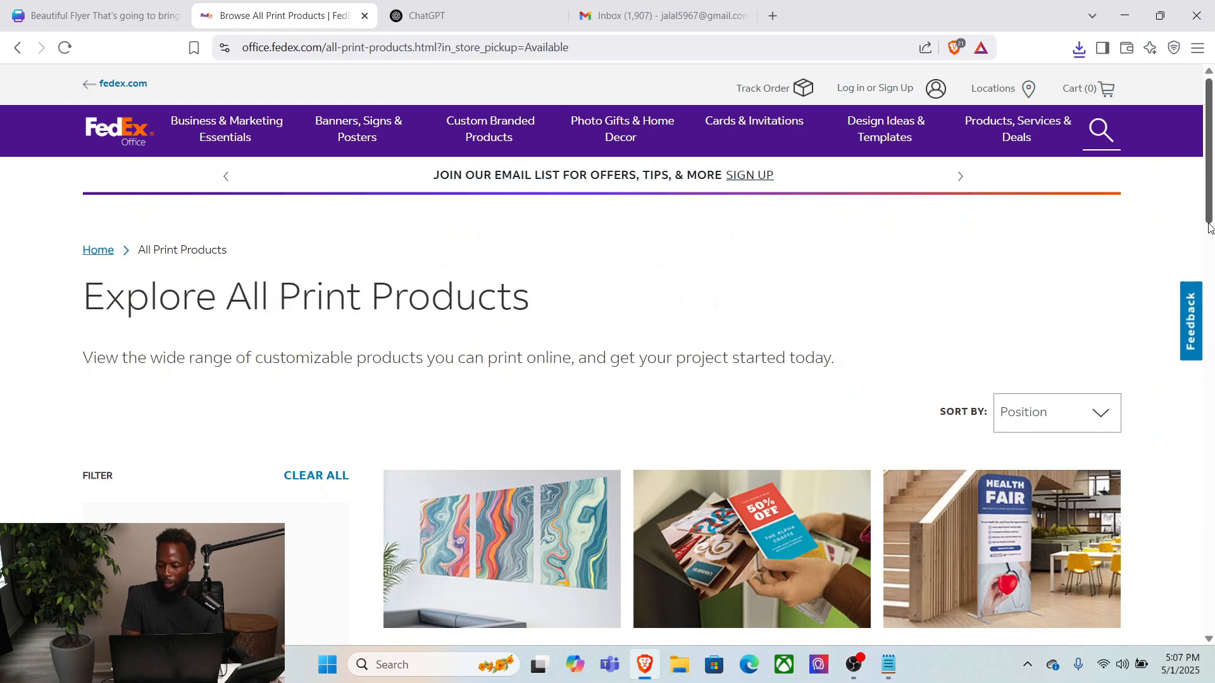
pyautogui.moveTo(1210, 201); pyautogui.dragTo(1213, 448)
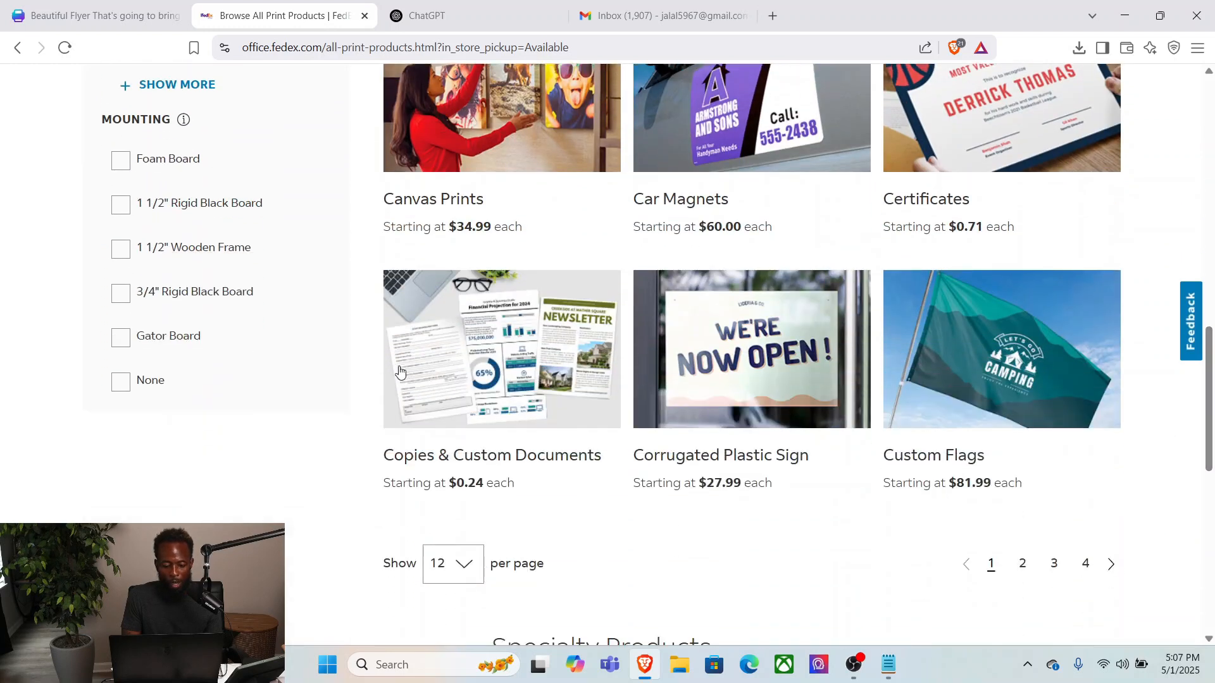
pyautogui.click(499, 375)
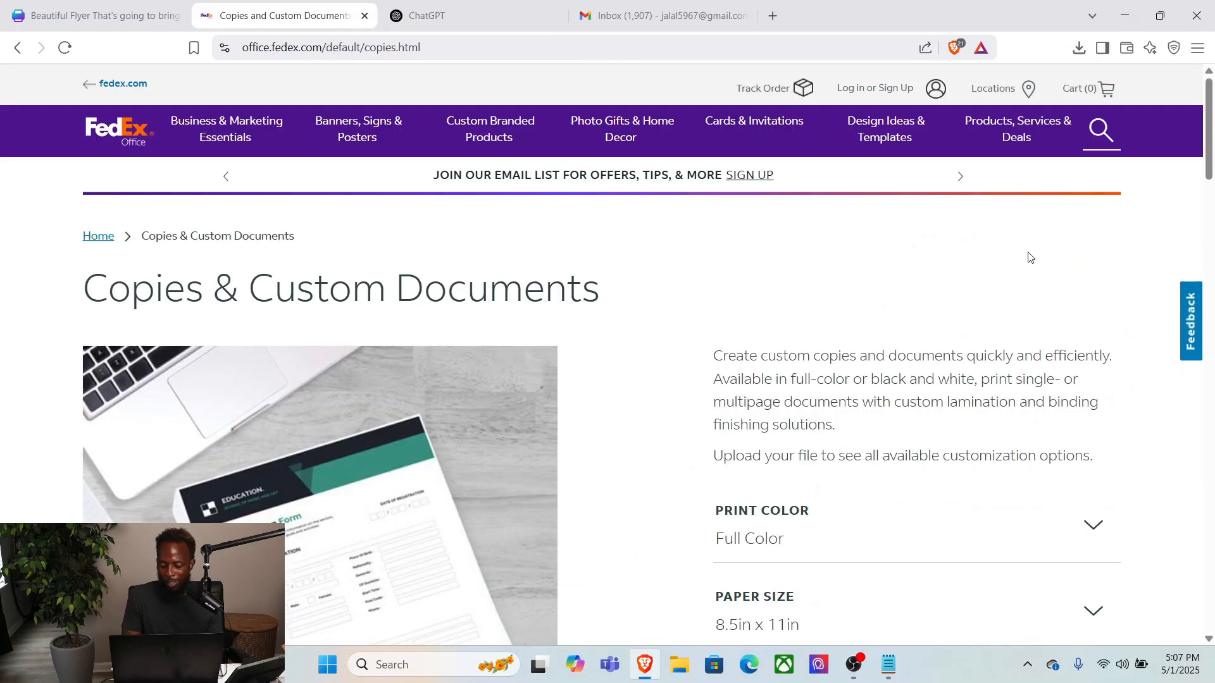
# Set the document's print color to Black & White and its paper type to Laser (80 lb.).
pyautogui.moveTo(1208, 148); pyautogui.dragTo(1213, 201)
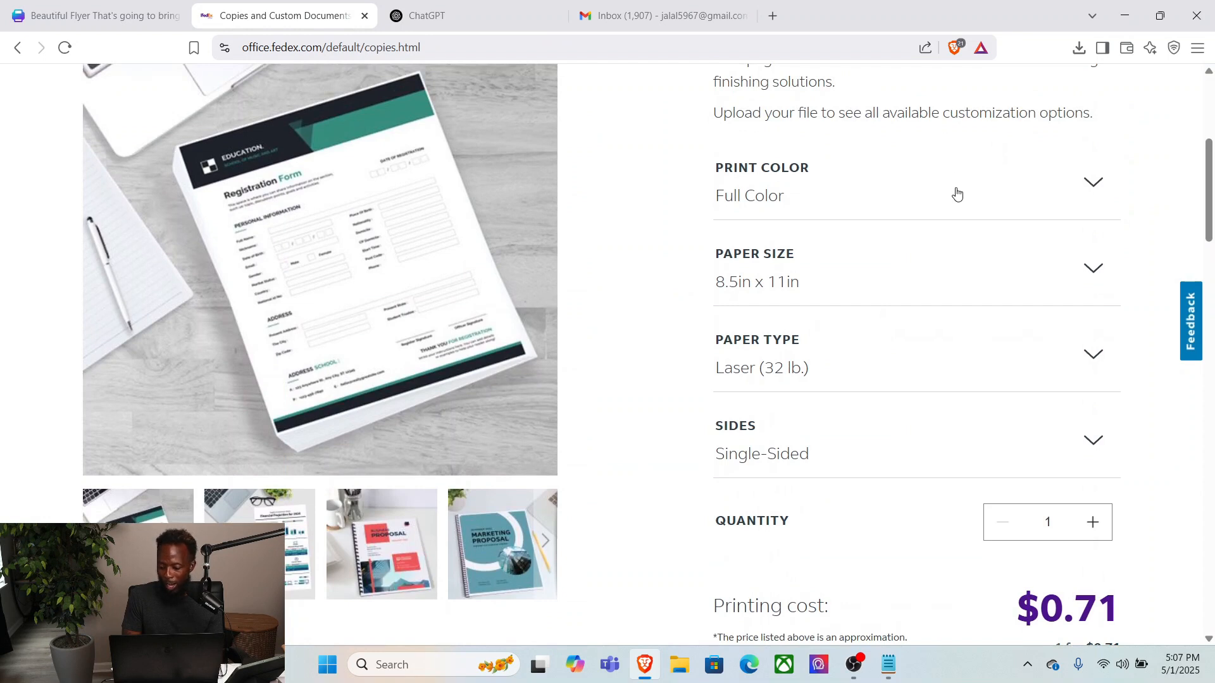
pyautogui.click(934, 188)
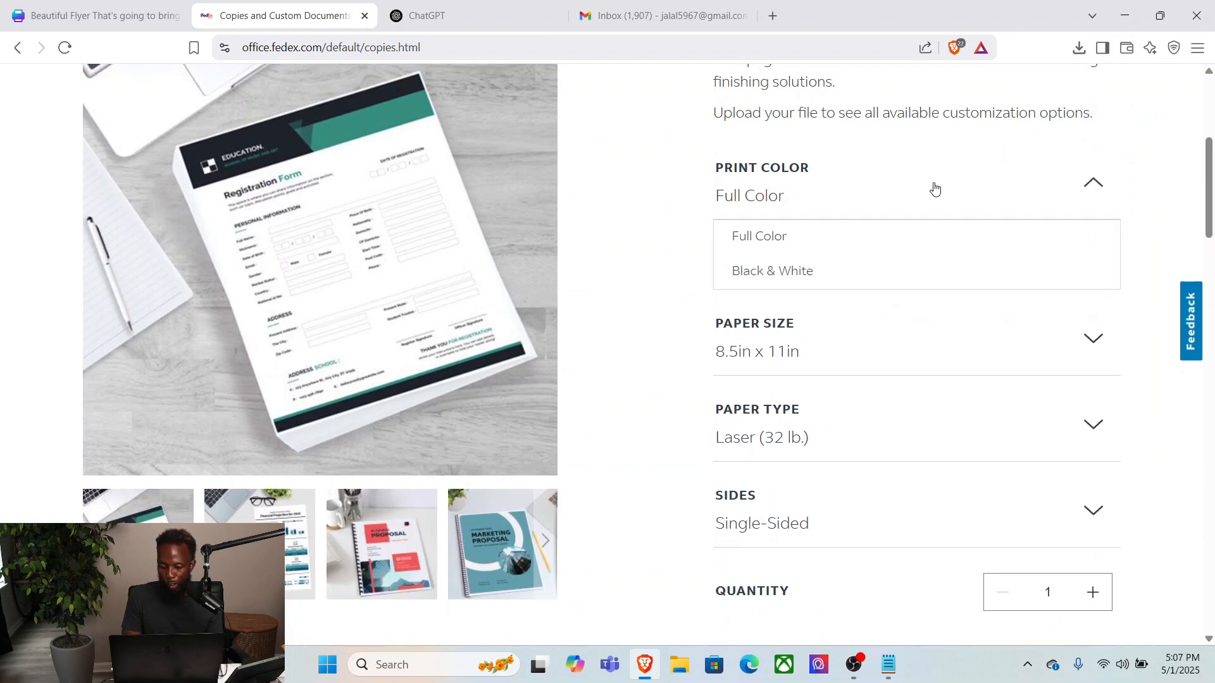
pyautogui.click(835, 277)
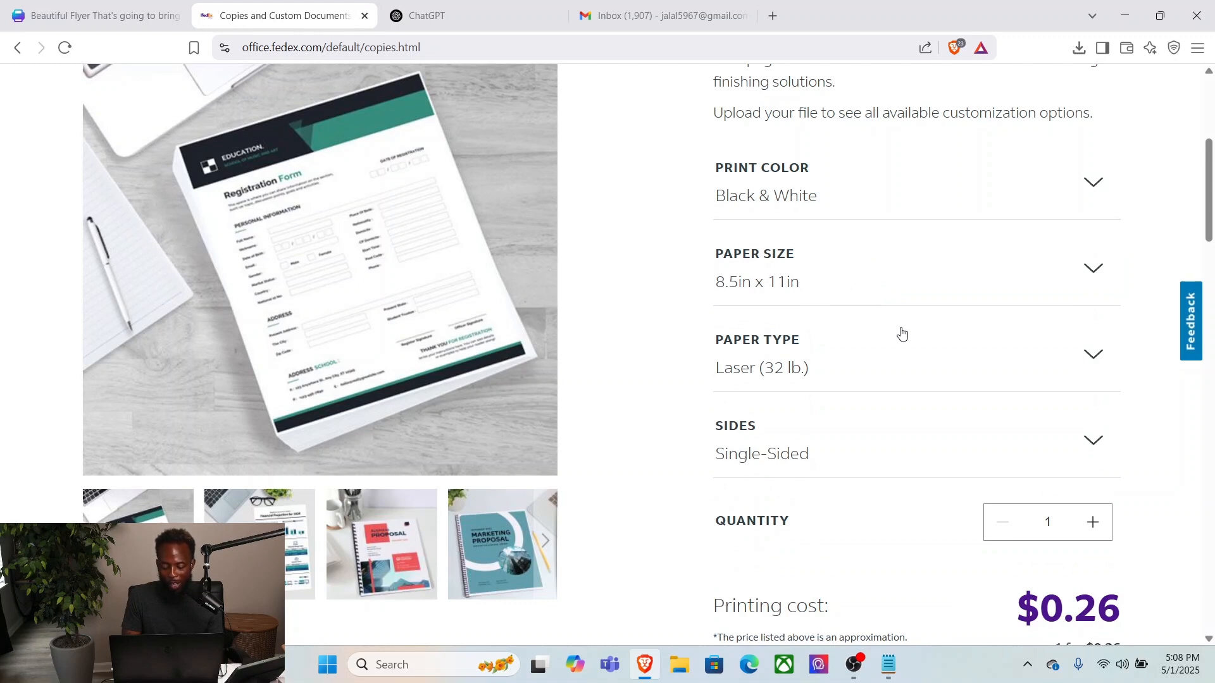
pyautogui.click(946, 366)
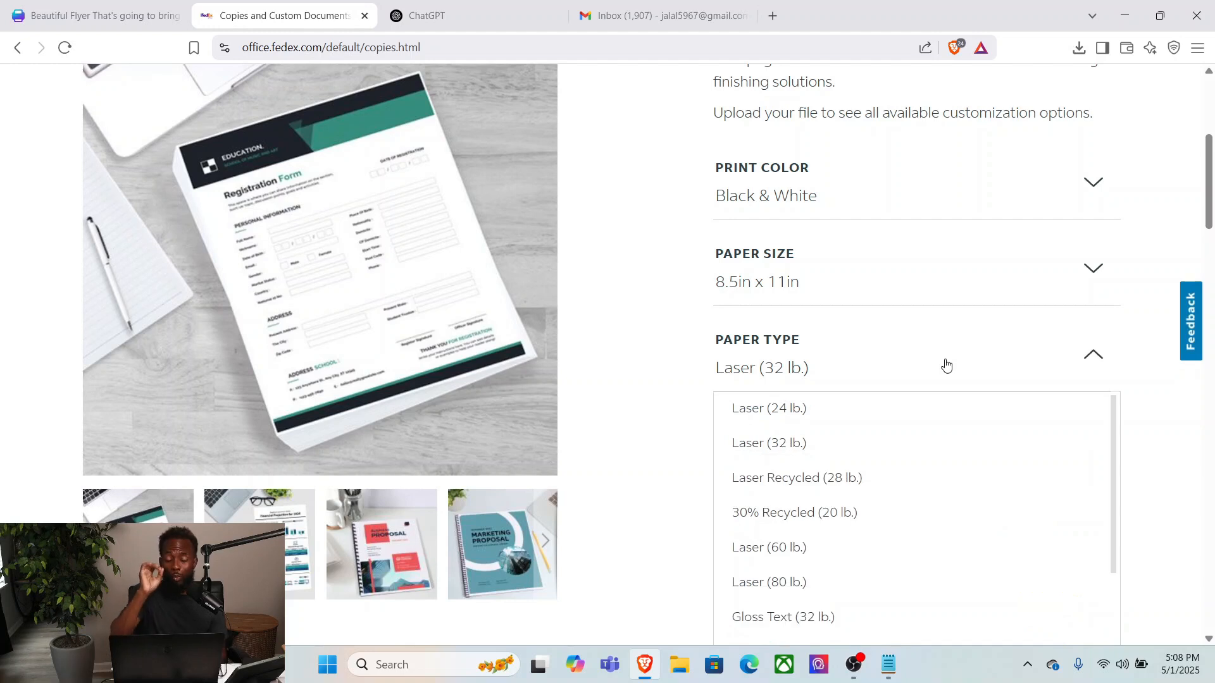
pyautogui.click(771, 582)
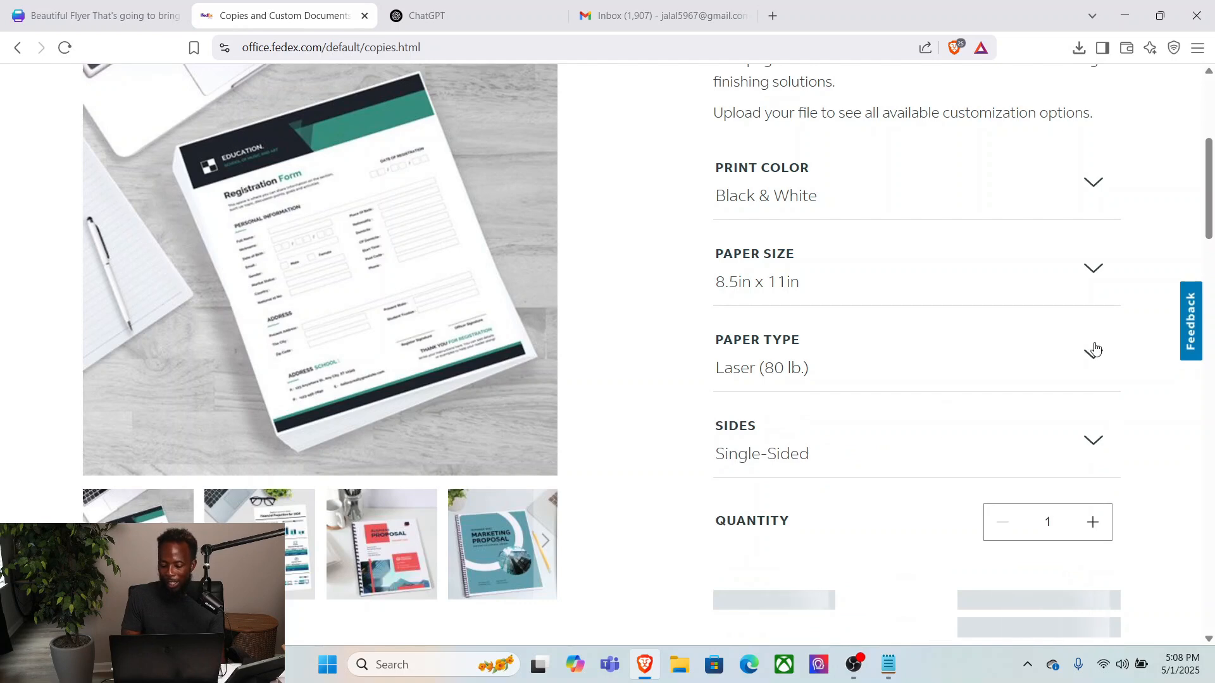
# Set the print quantity to 100 and apply it to the printing cost.
pyautogui.moveTo(1214, 204); pyautogui.dragTo(1211, 243)
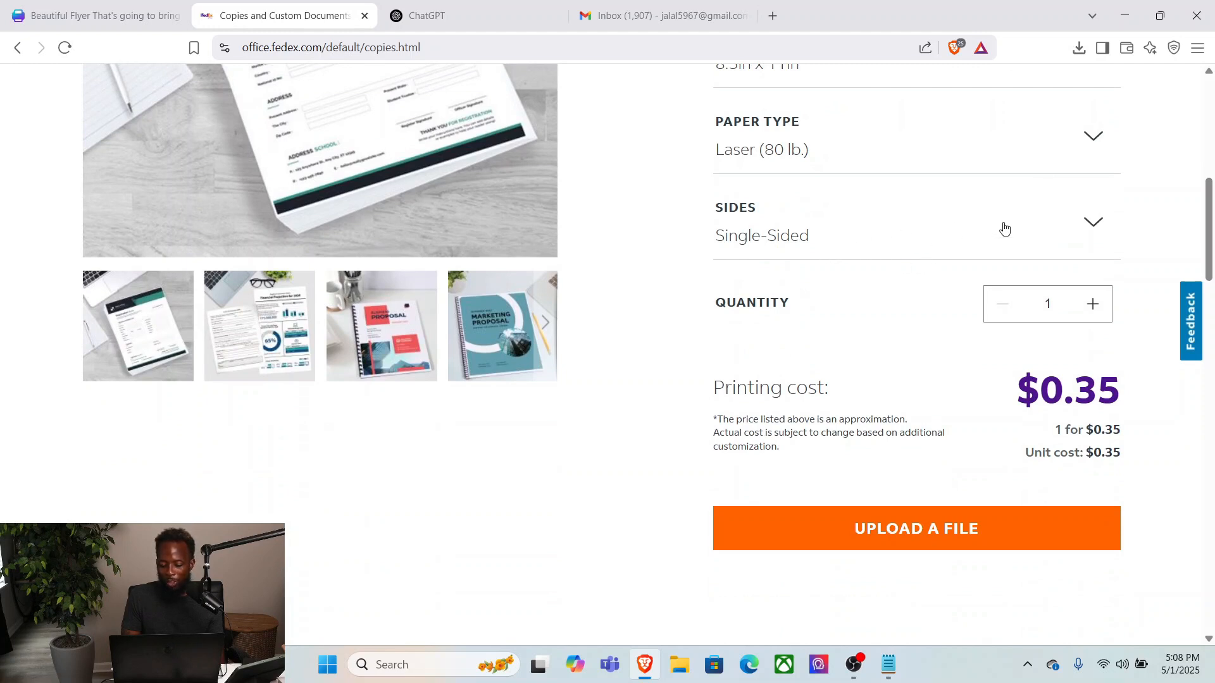
pyautogui.click(1064, 305)
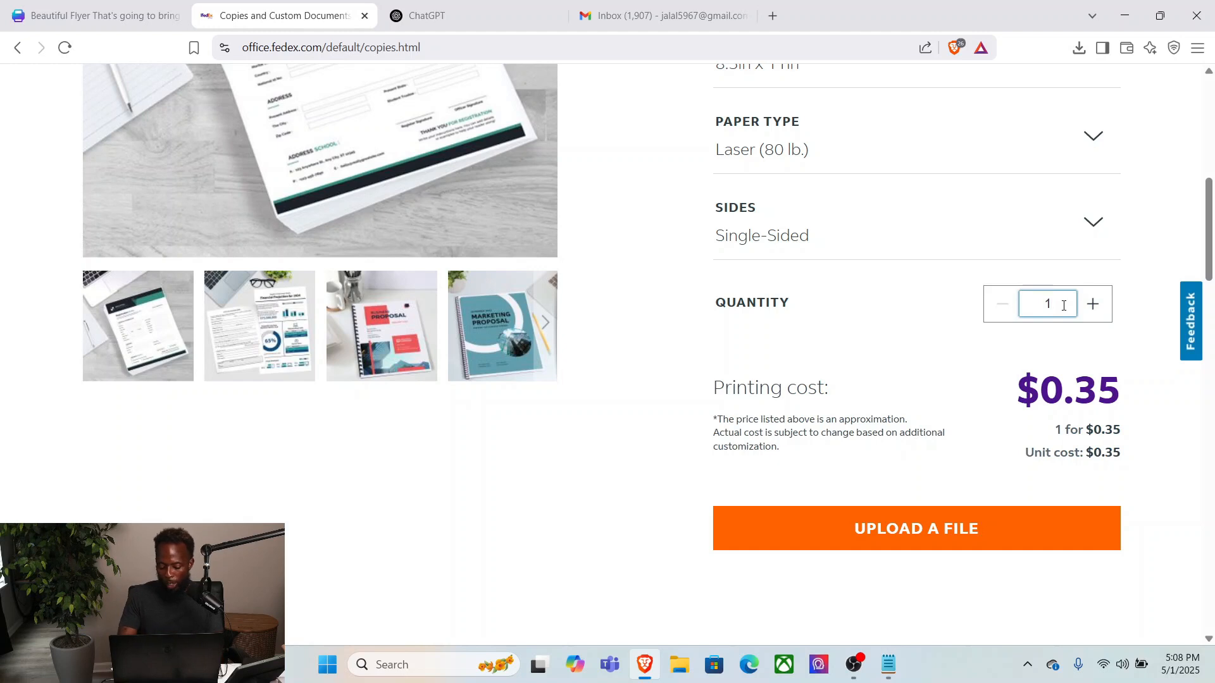
pyautogui.write('00')
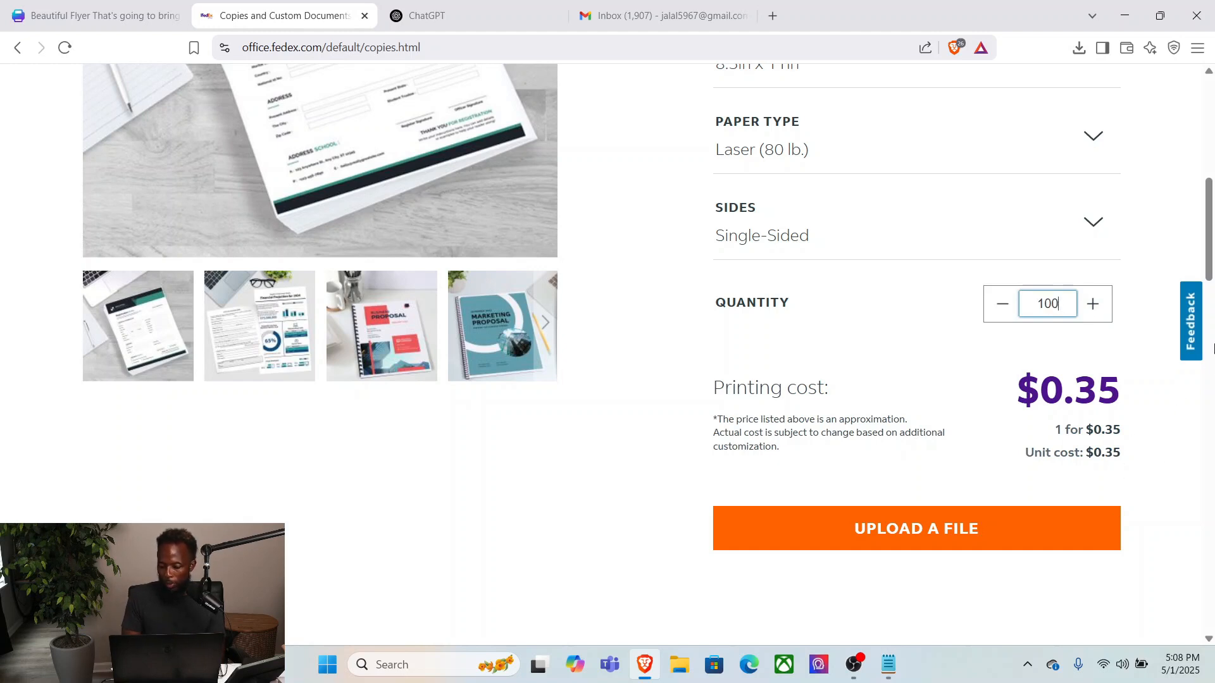
pyautogui.click(1186, 457)
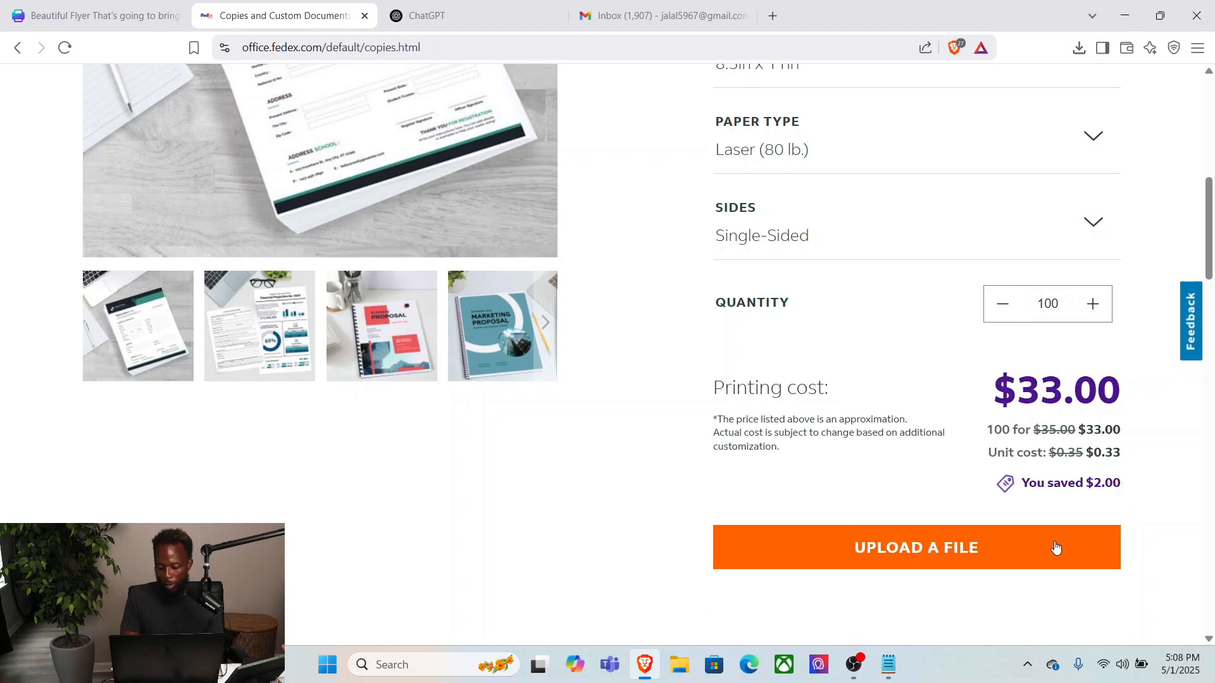
# Start the file upload for the print order and open the file browser.
pyautogui.click(994, 563)
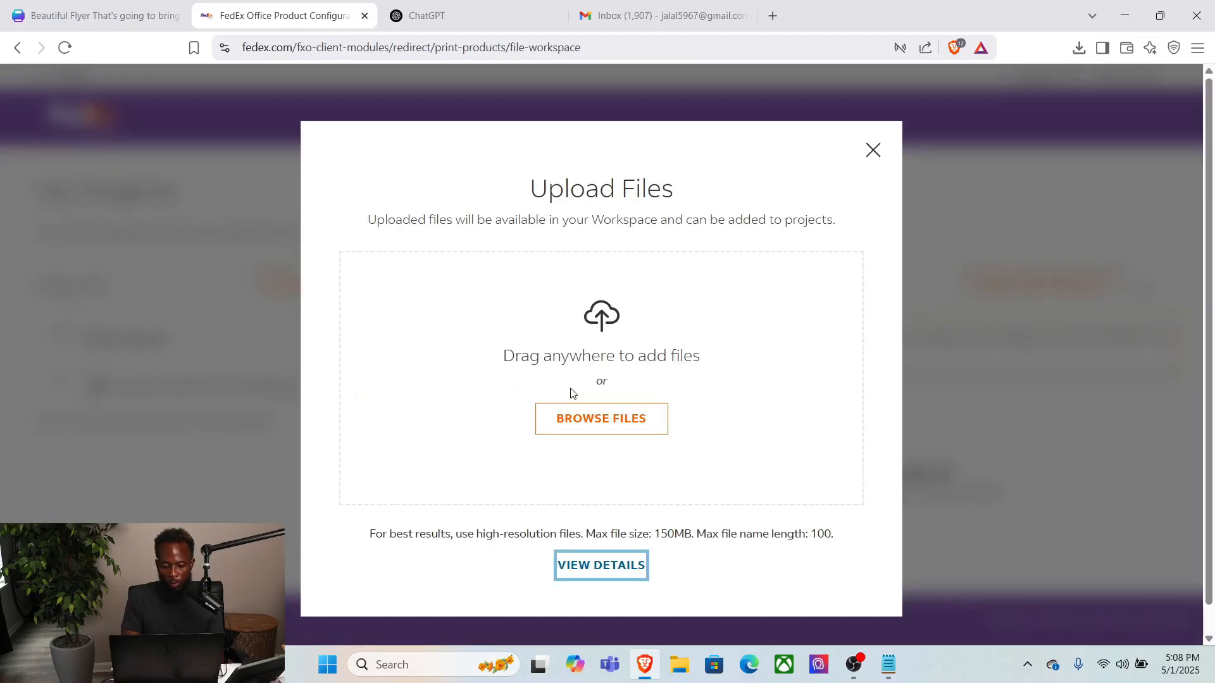
pyautogui.click(583, 434)
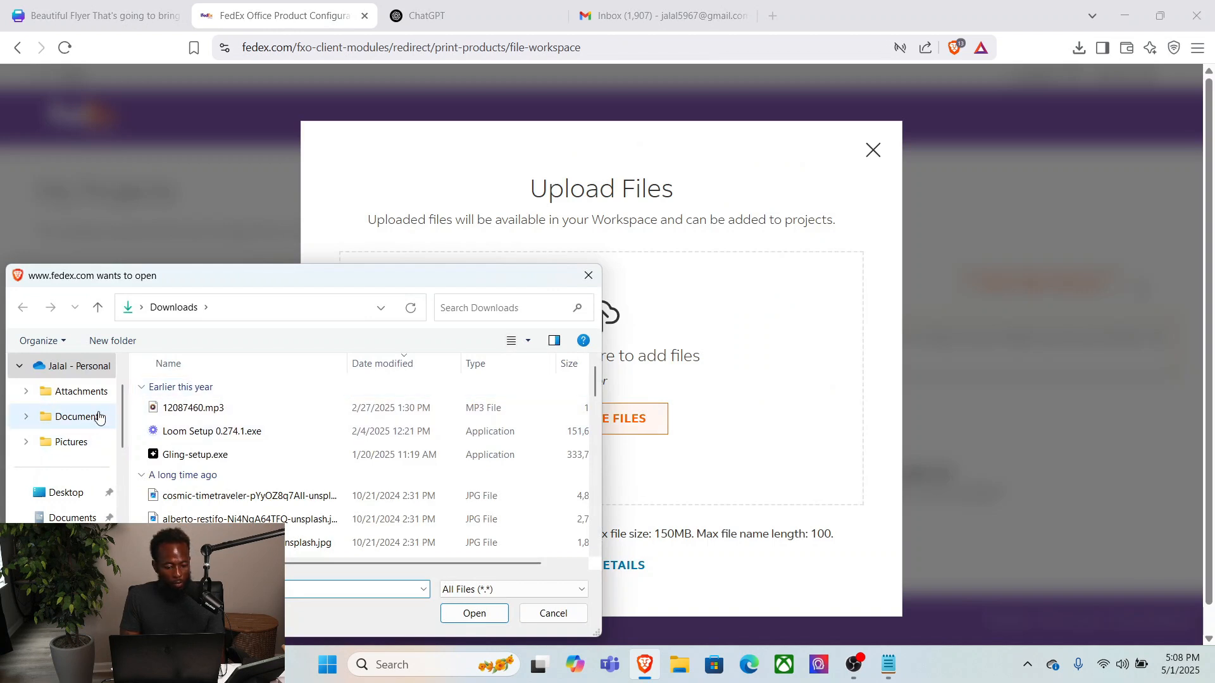
pyautogui.click(485, 302)
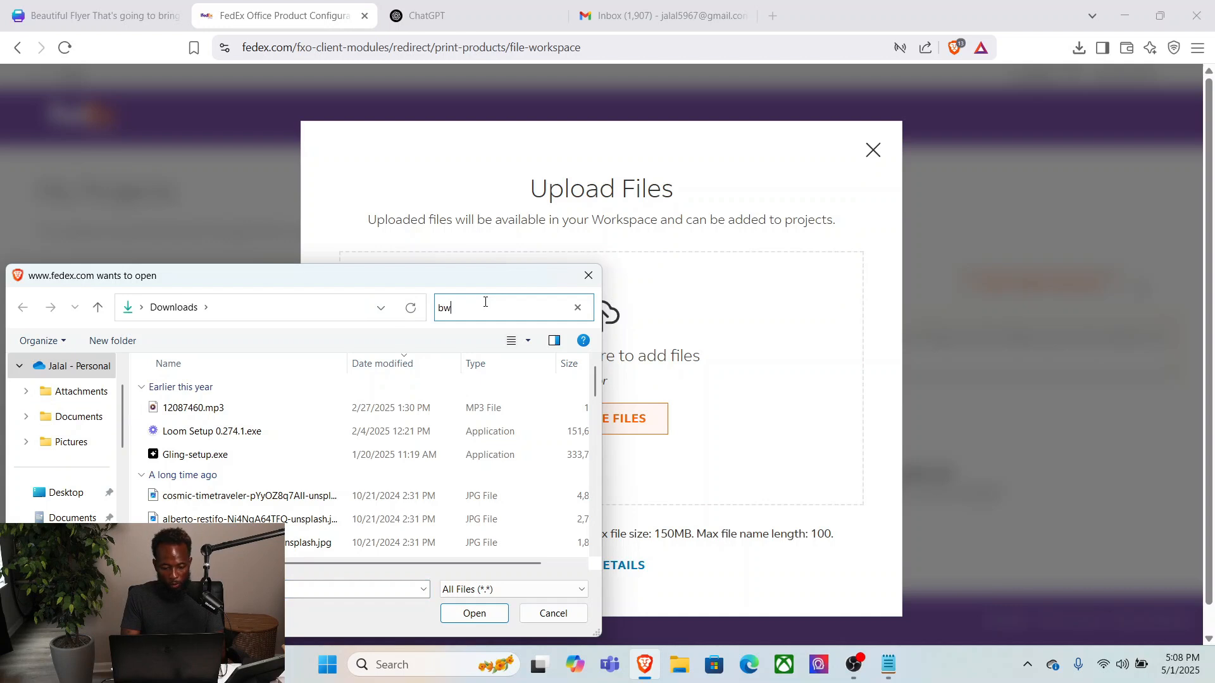
pyautogui.write('beat')
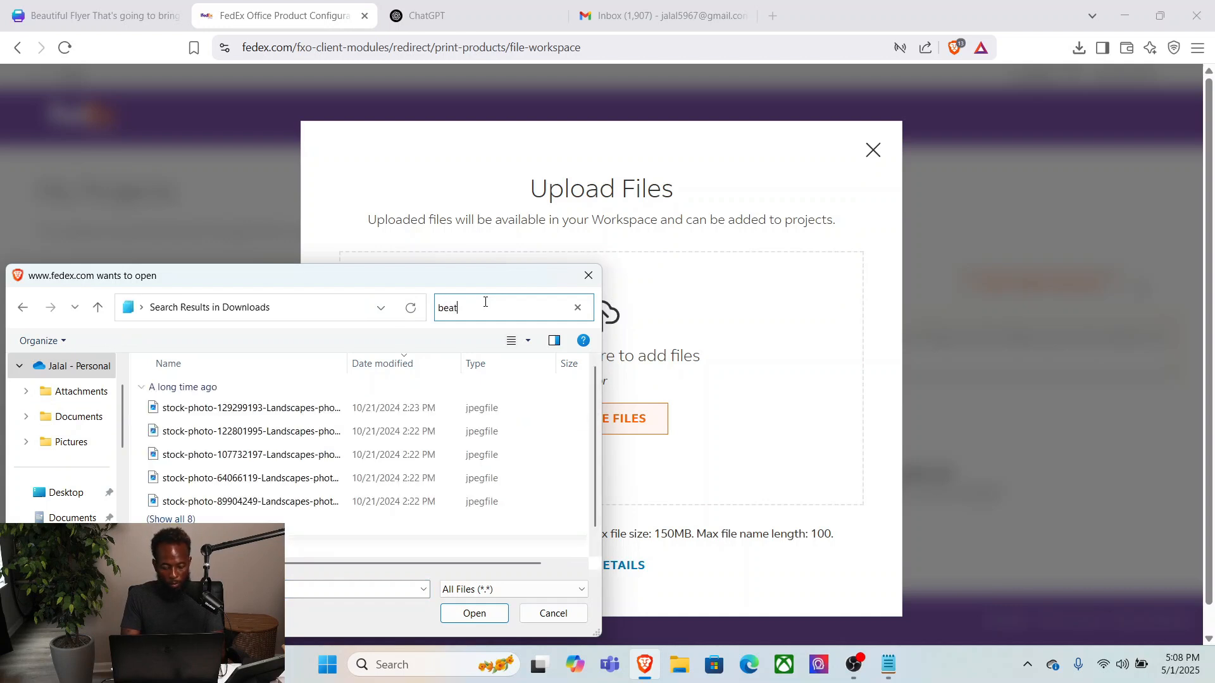
pyautogui.press('BackSpace')
pyautogui.write('u')
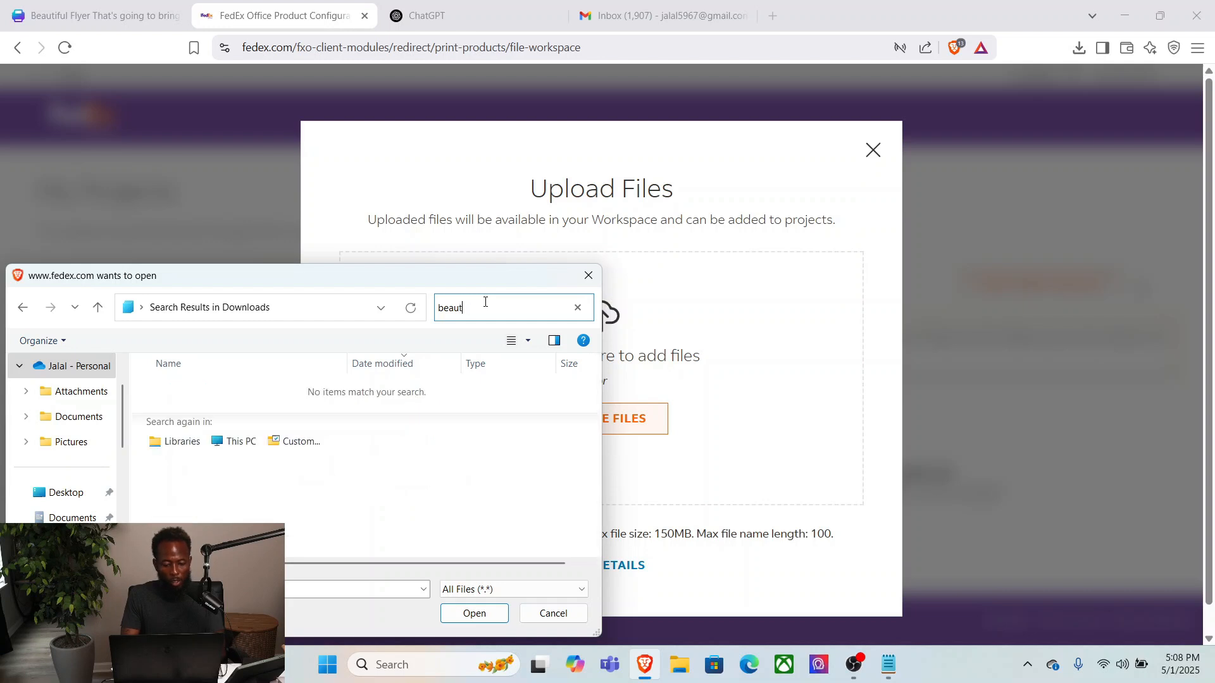
pyautogui.press('BackSpace')
pyautogui.press('BackSpace')
pyautogui.press('BackSpace')
pyautogui.press('BackSpace')
pyautogui.press('BackSpace')
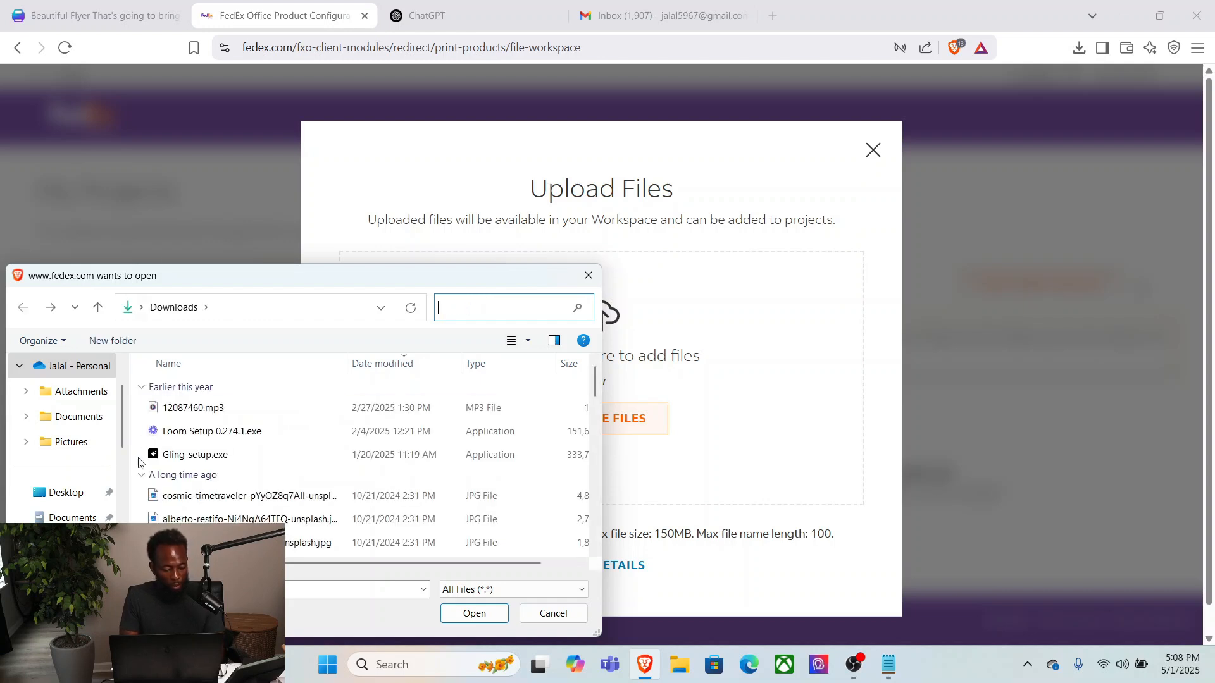
# Upload "Beautiful Flyer That's going to bring us clients.pdf" from the Desktop folder.
pyautogui.click(78, 494)
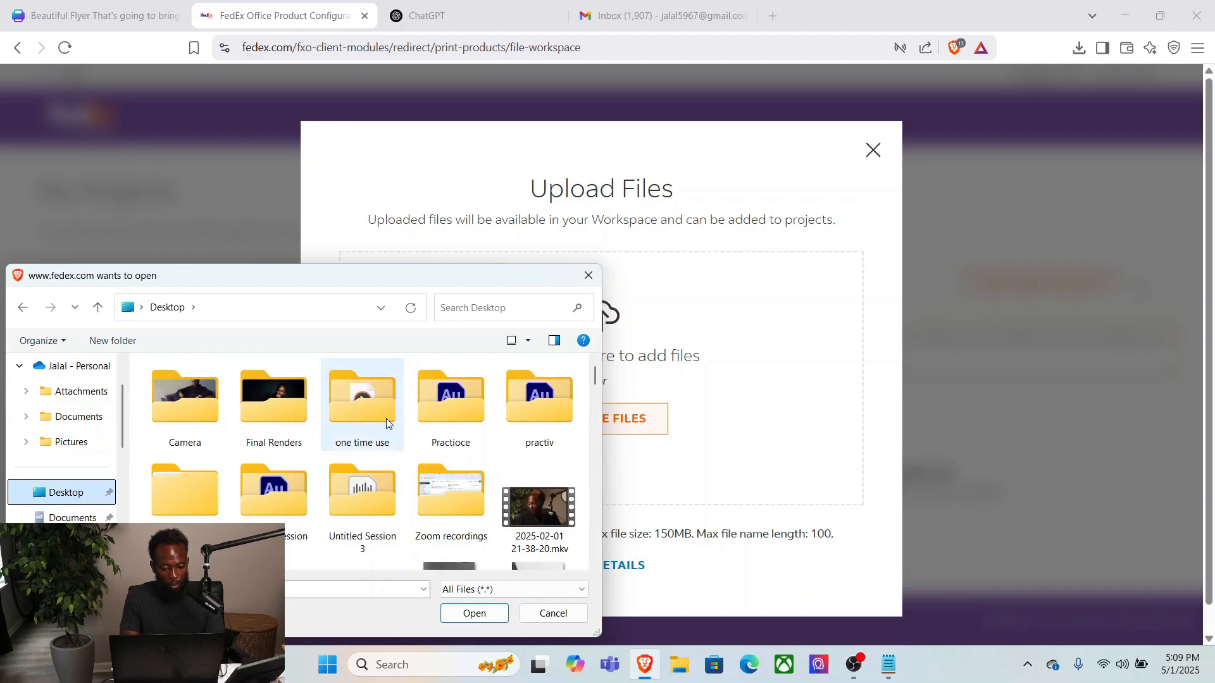
pyautogui.moveTo(596, 374); pyautogui.dragTo(587, 412)
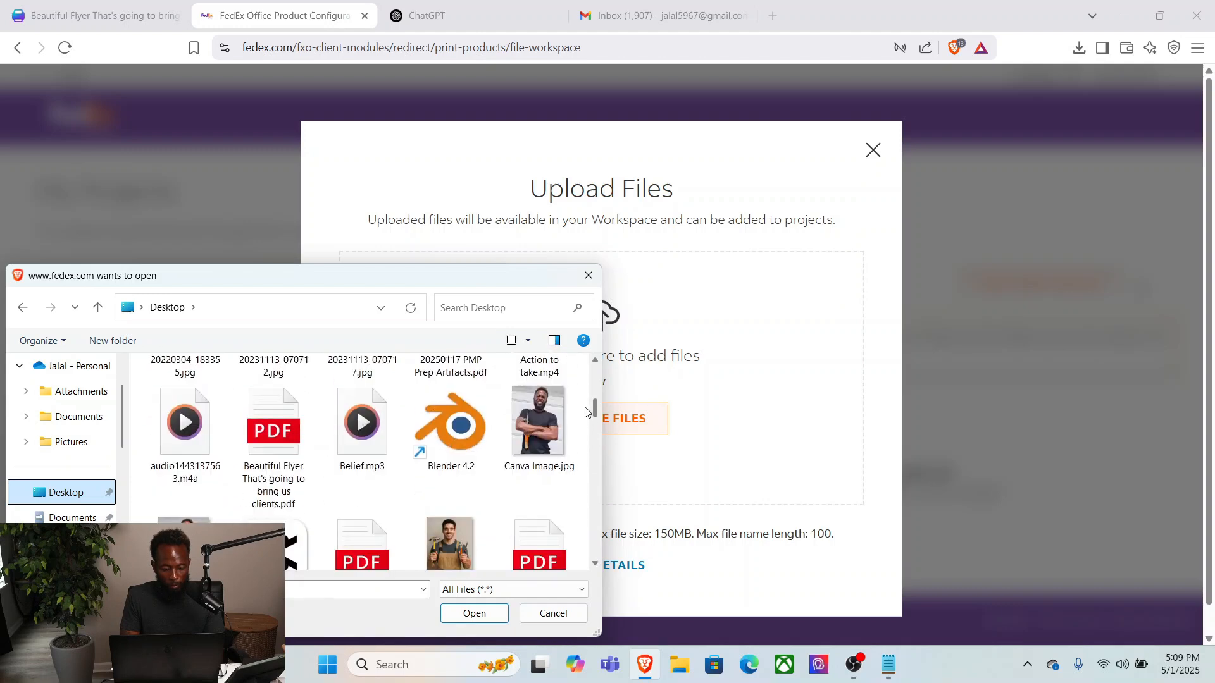
pyautogui.click(276, 447)
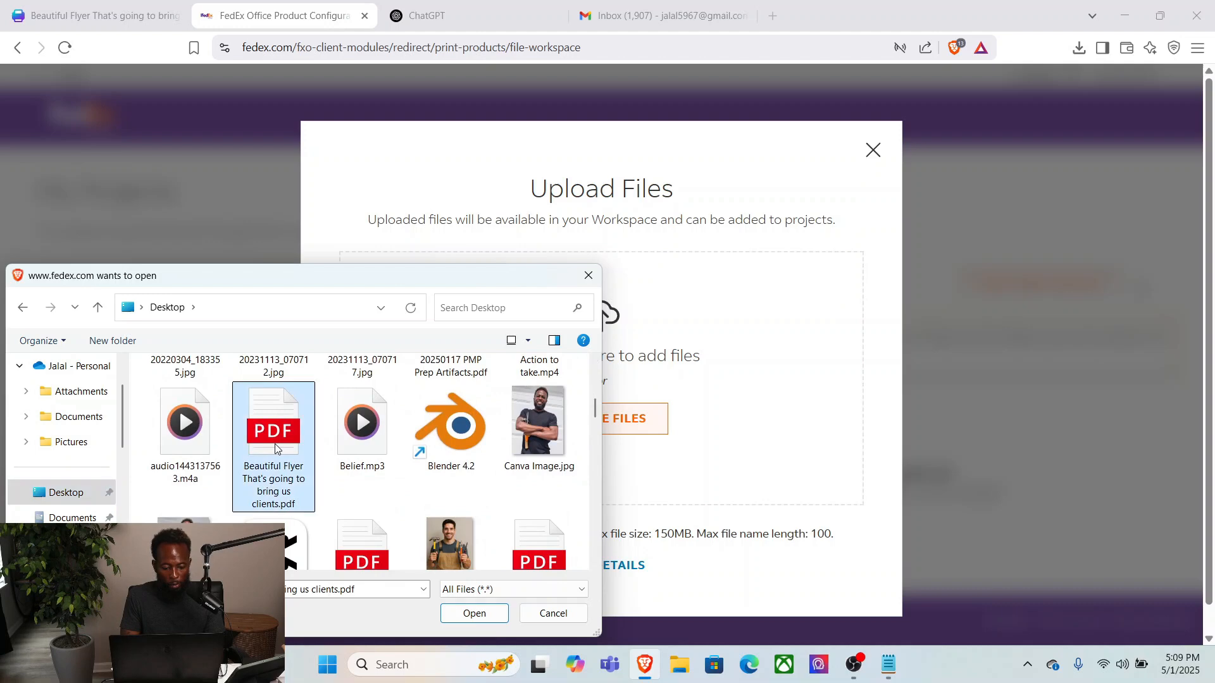
pyautogui.click(466, 614)
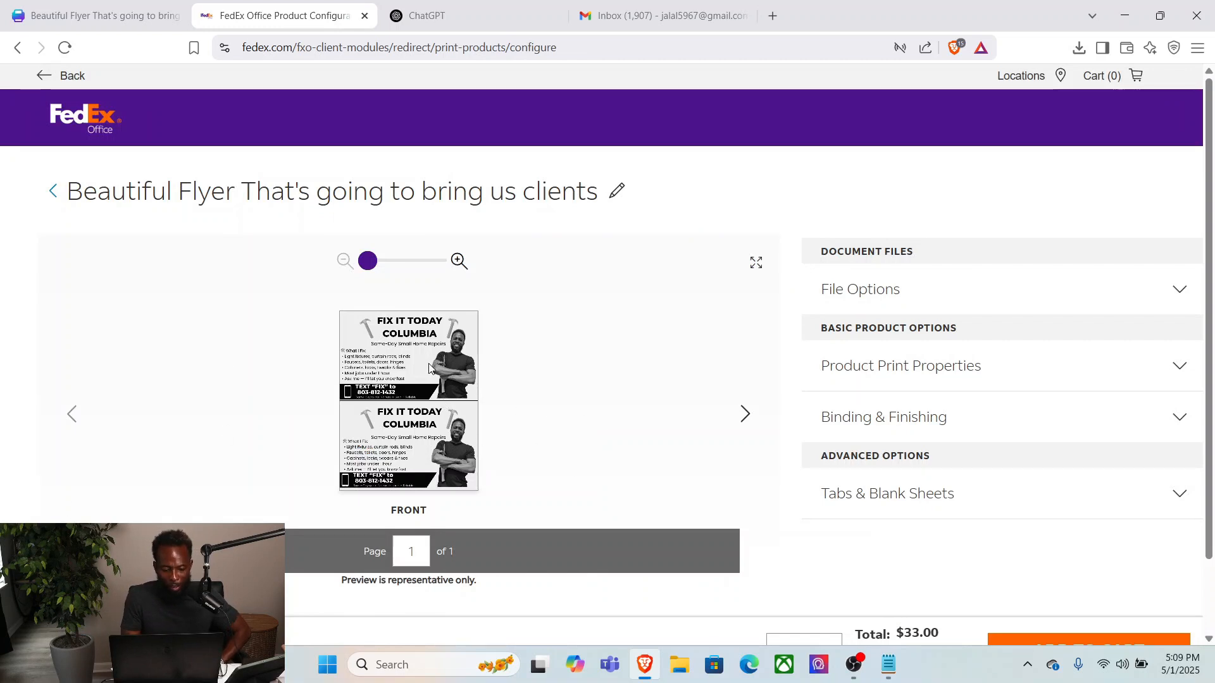
# Examine the uploaded flyer's preview up close and review its Product Print Properties.
pyautogui.click(459, 260)
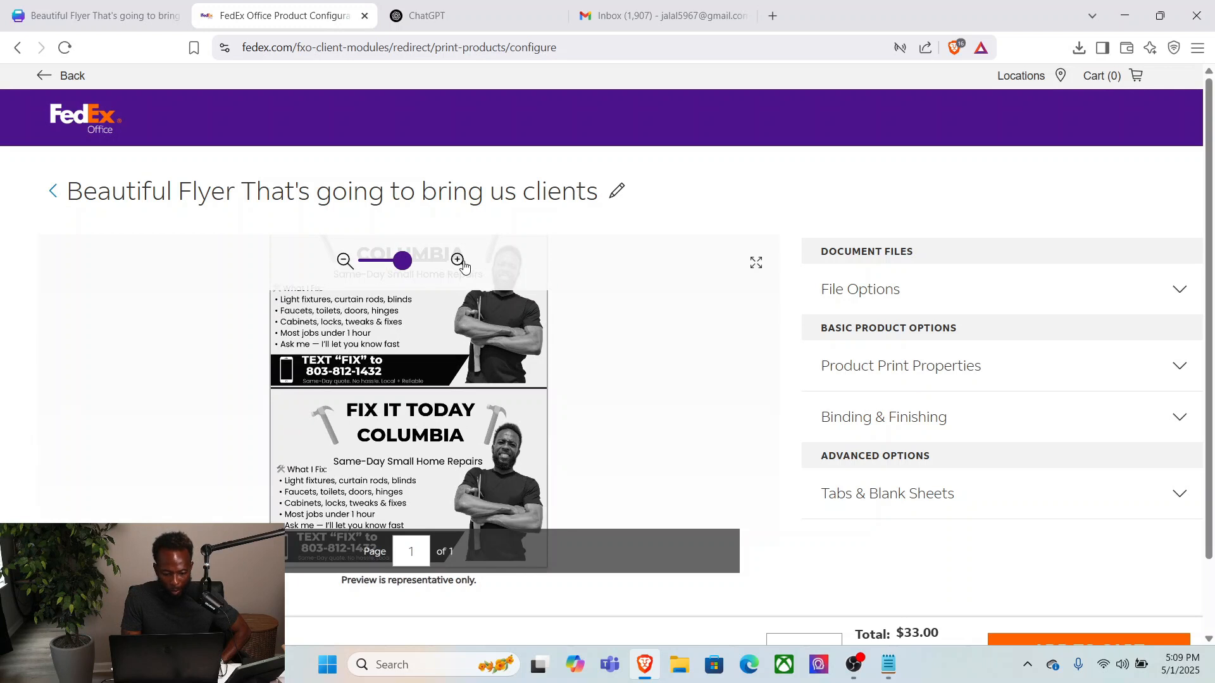
pyautogui.click(343, 261)
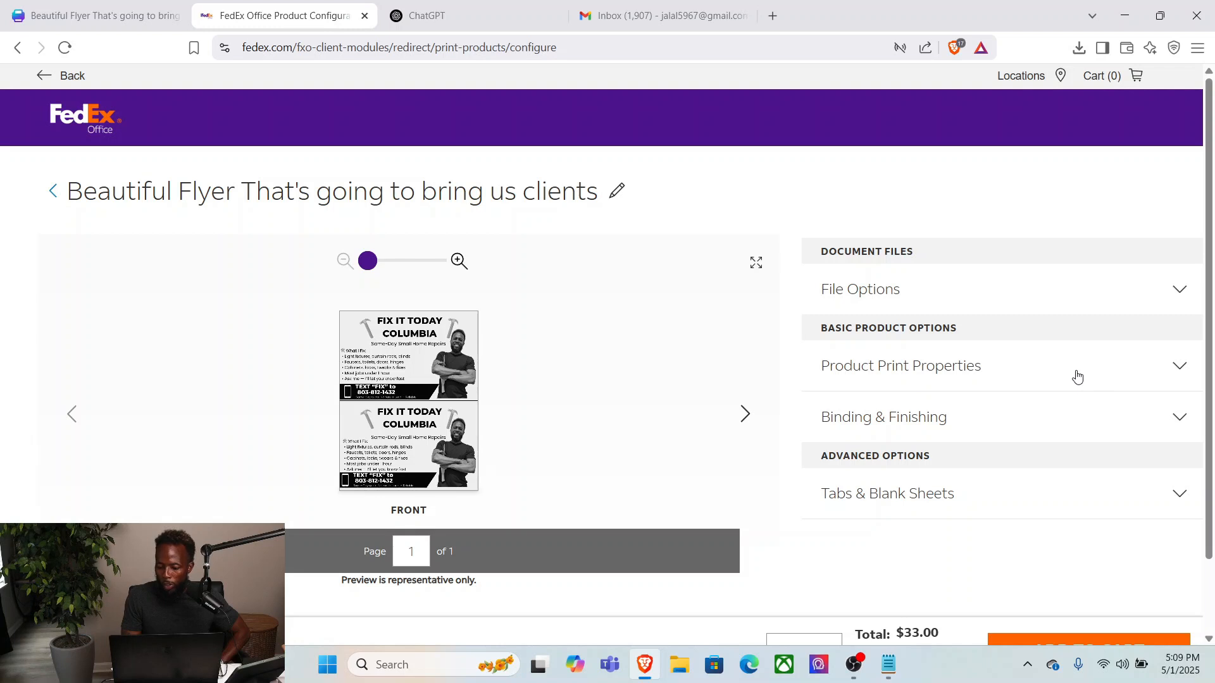
pyautogui.click(1133, 301)
pyautogui.click(1132, 302)
pyautogui.click(1101, 374)
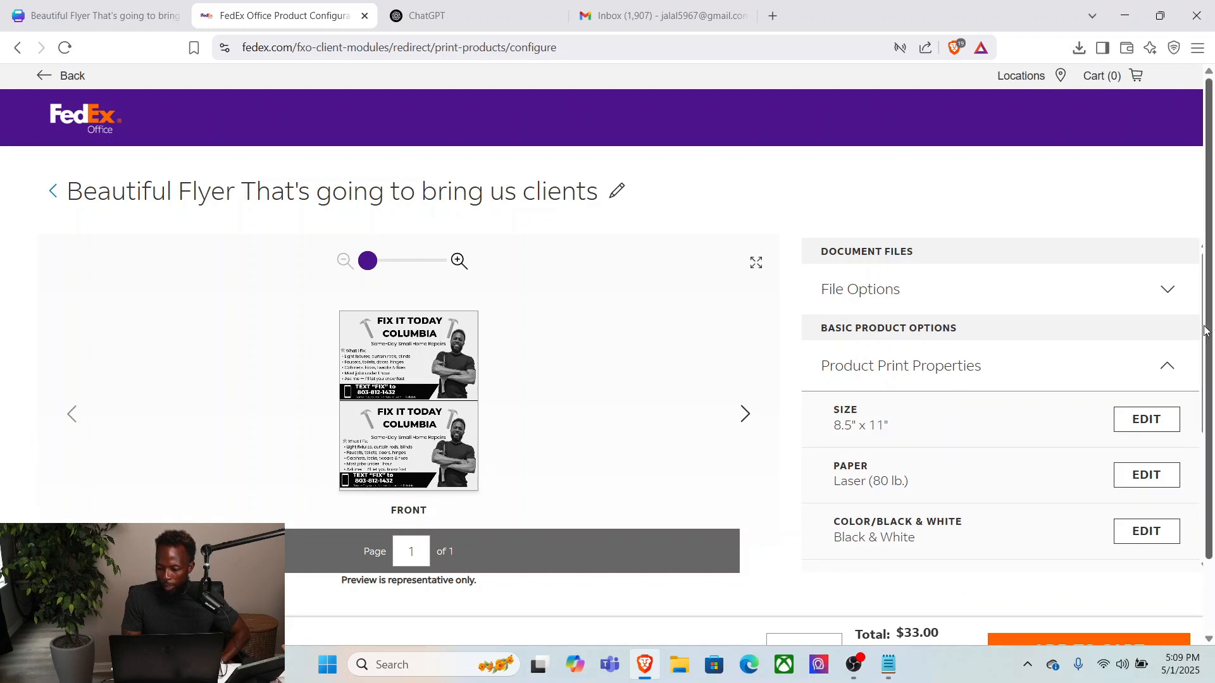
pyautogui.scroll(-2, 1199, 355)
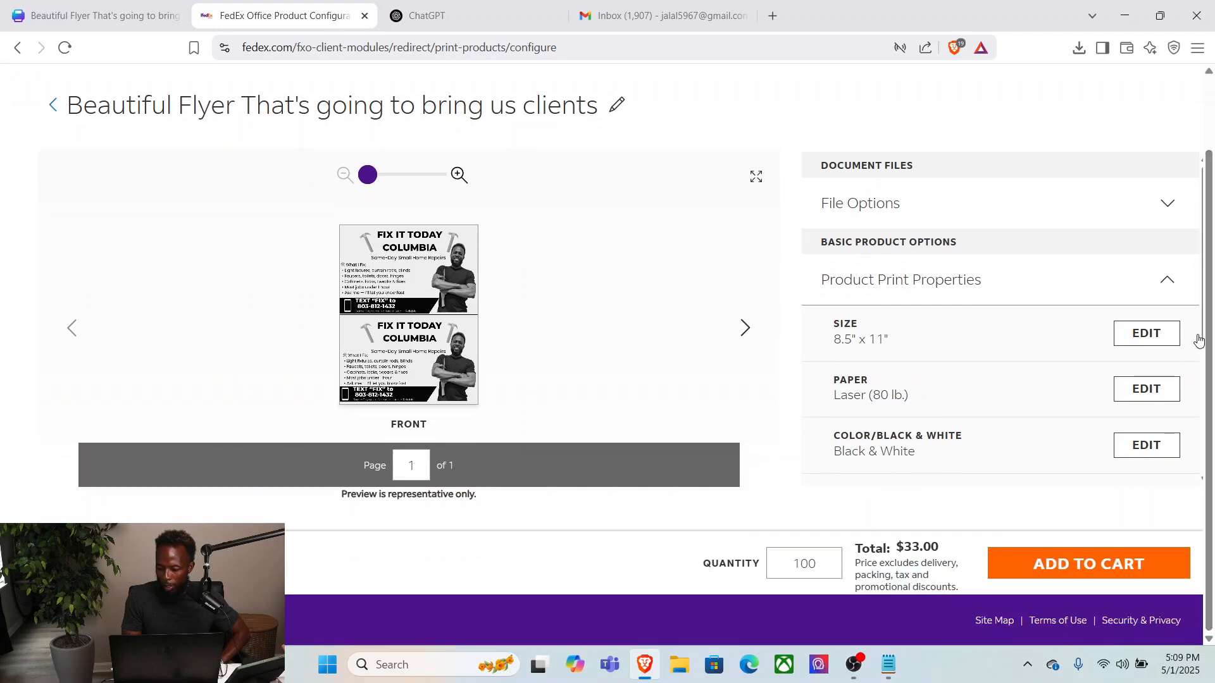
pyautogui.moveTo(1205, 344); pyautogui.dragTo(1204, 465)
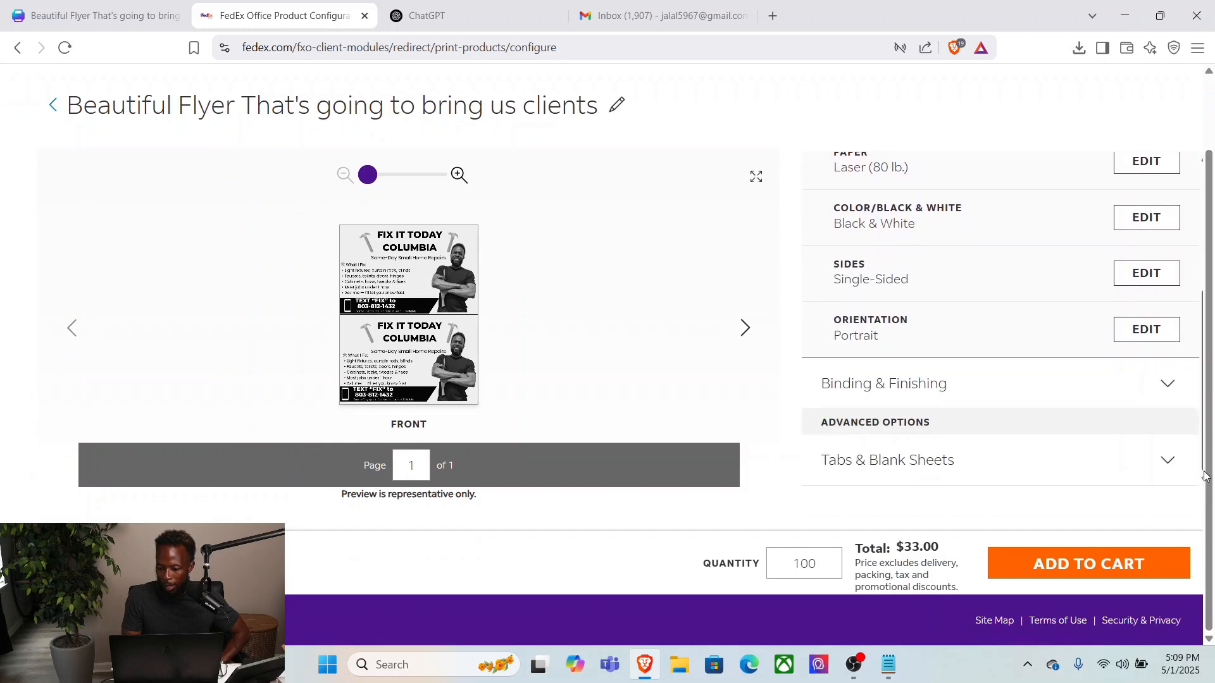
# Set the Cutting option in the flyer's Binding & Finishing settings to Half Horizontal.
pyautogui.click(1170, 386)
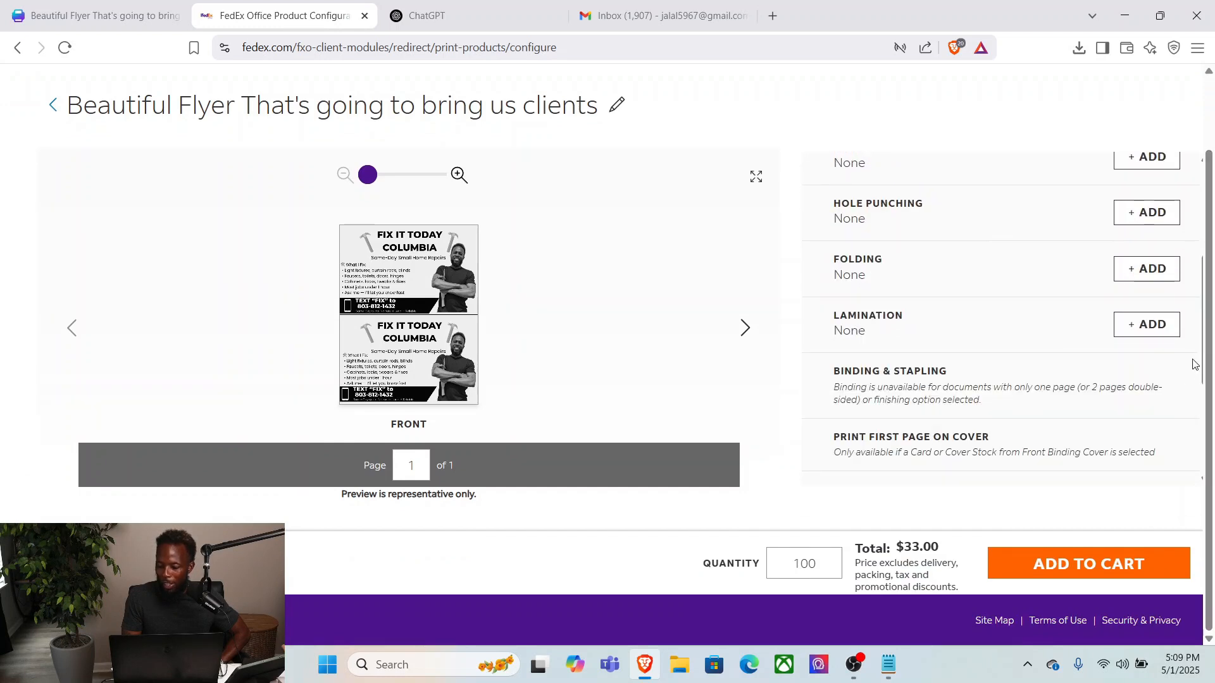
pyautogui.moveTo(1201, 357); pyautogui.dragTo(1213, 457)
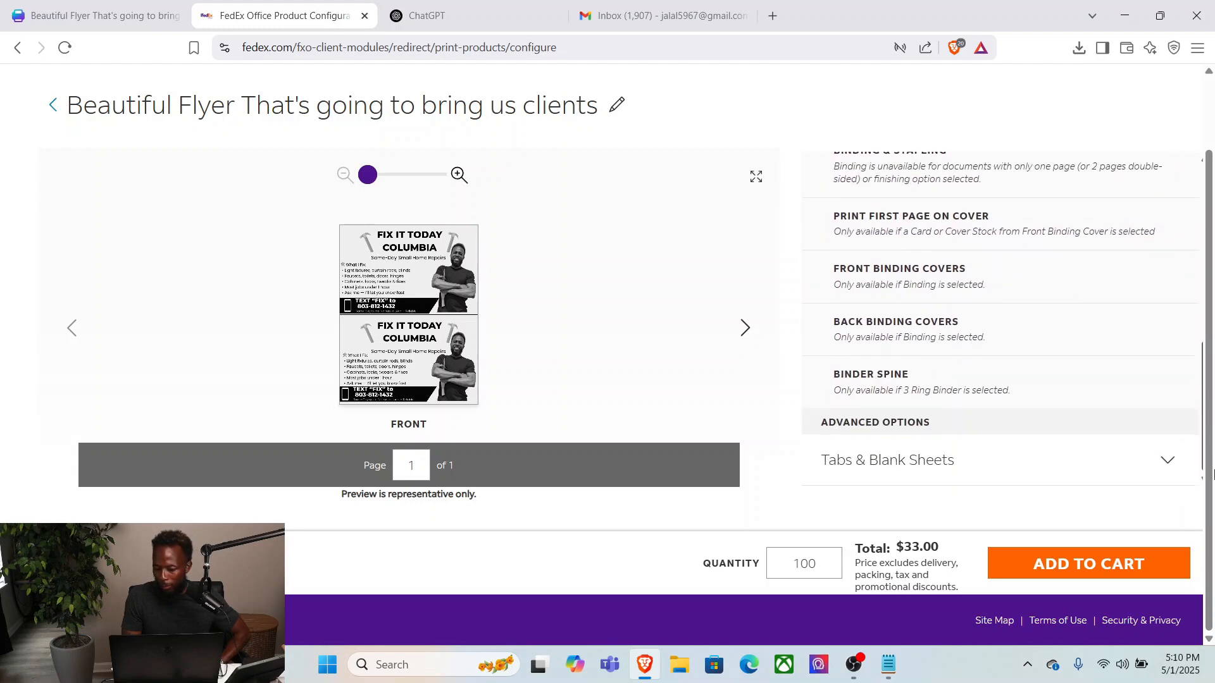
pyautogui.scroll(5, 1181, 326)
pyautogui.scroll(2, 1179, 310)
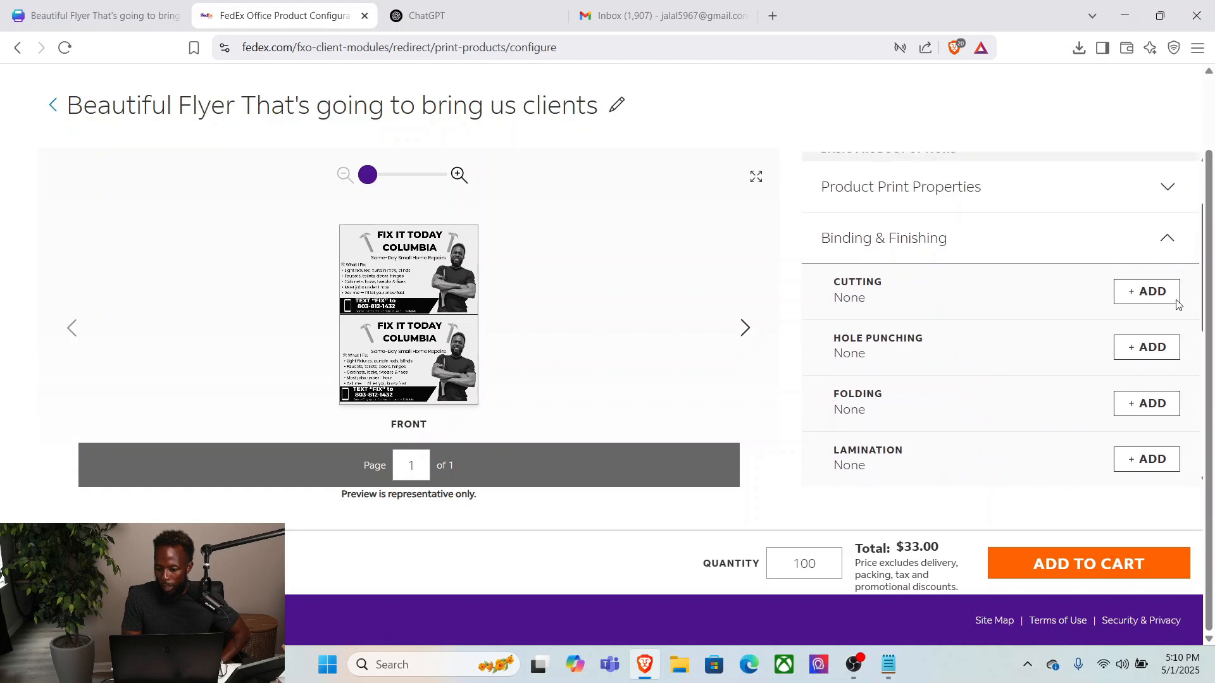
pyautogui.scroll(-1, 1176, 290)
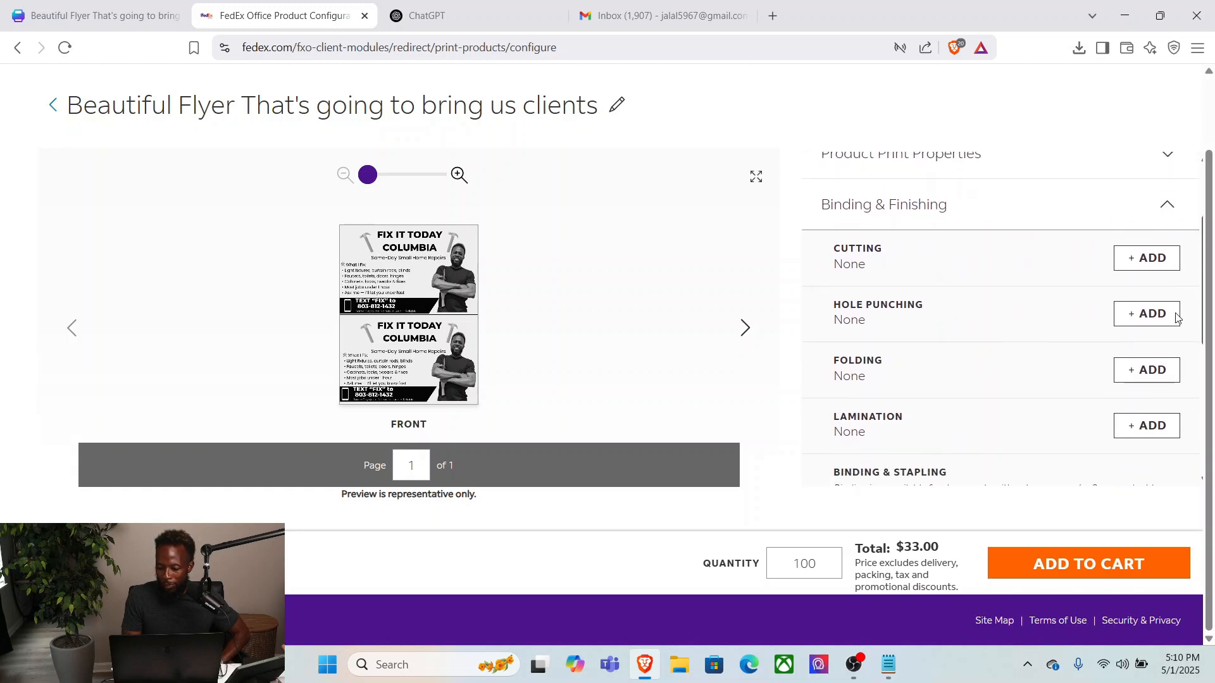
pyautogui.scroll(1, 1179, 307)
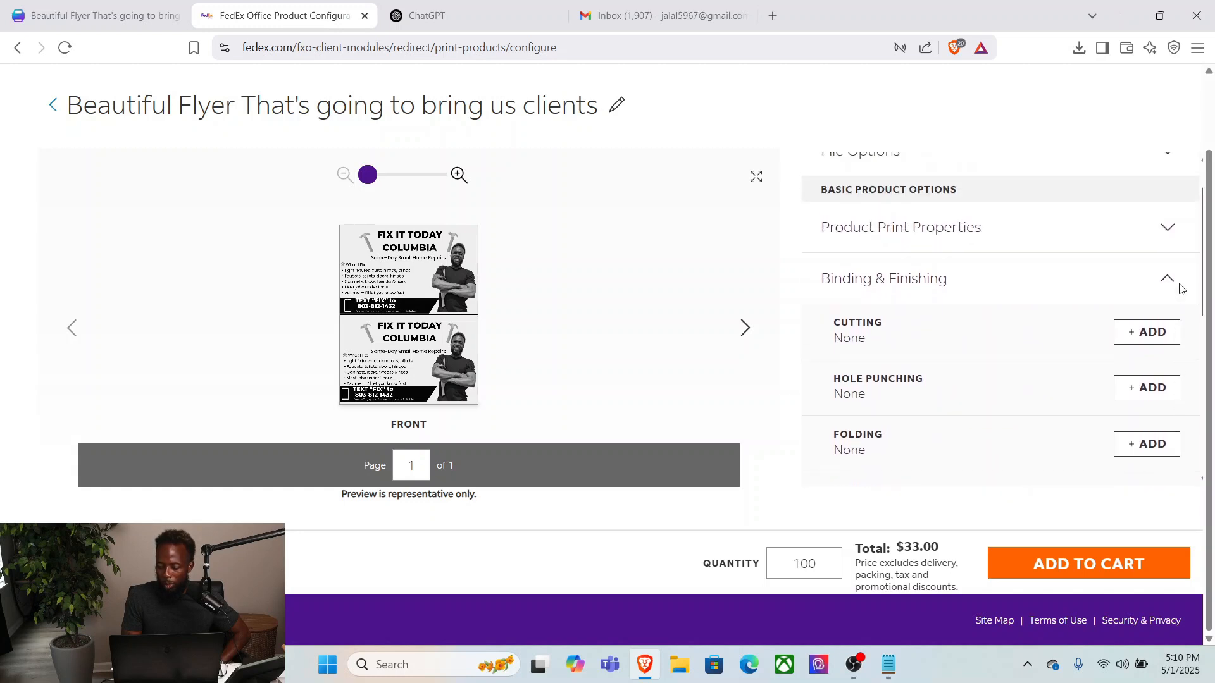
pyautogui.scroll(-2, 1181, 289)
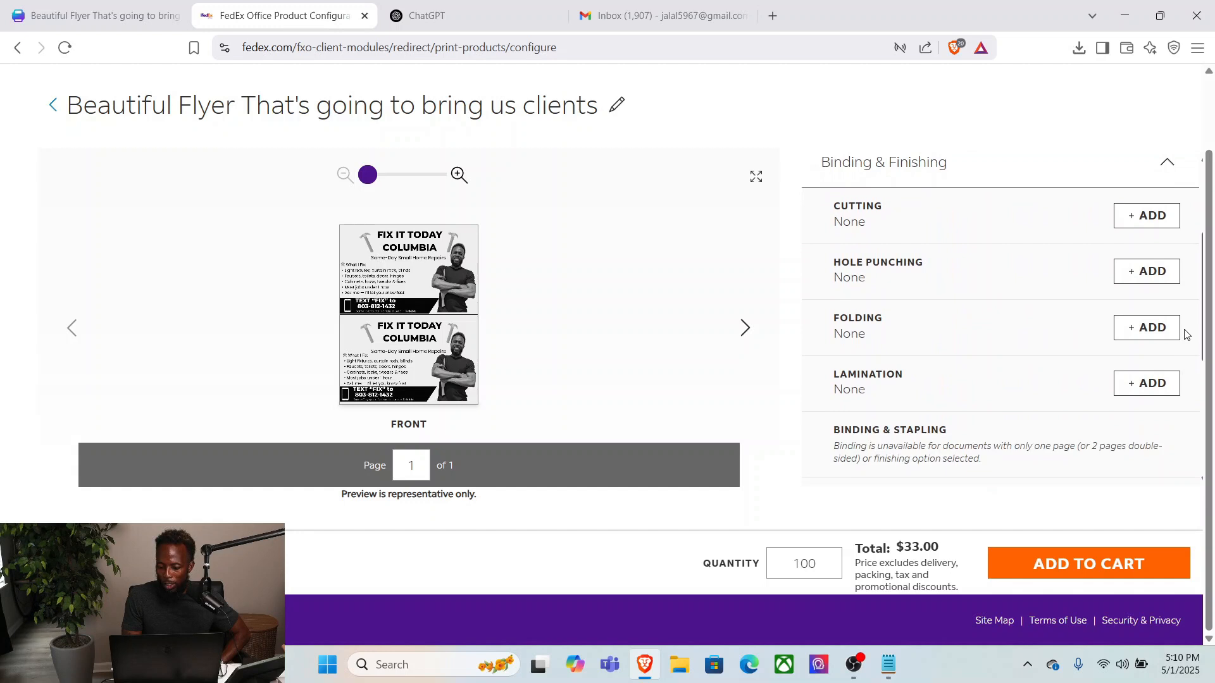
pyautogui.click(1138, 219)
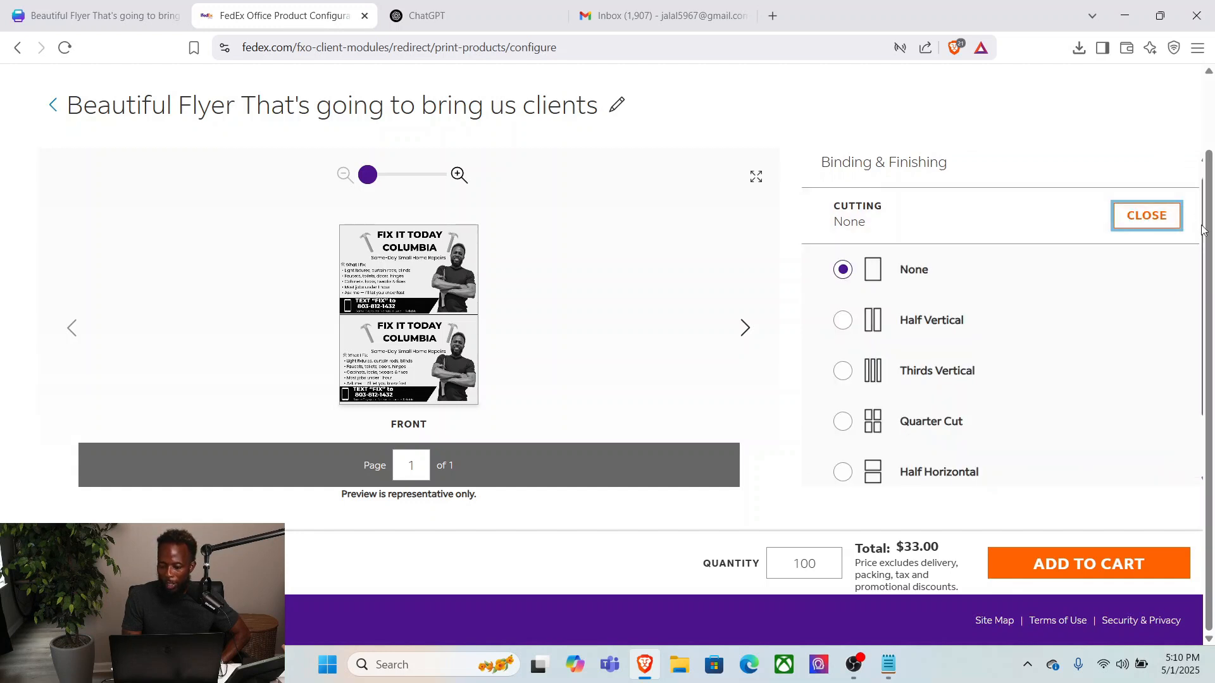
pyautogui.moveTo(1205, 236); pyautogui.dragTo(1205, 319)
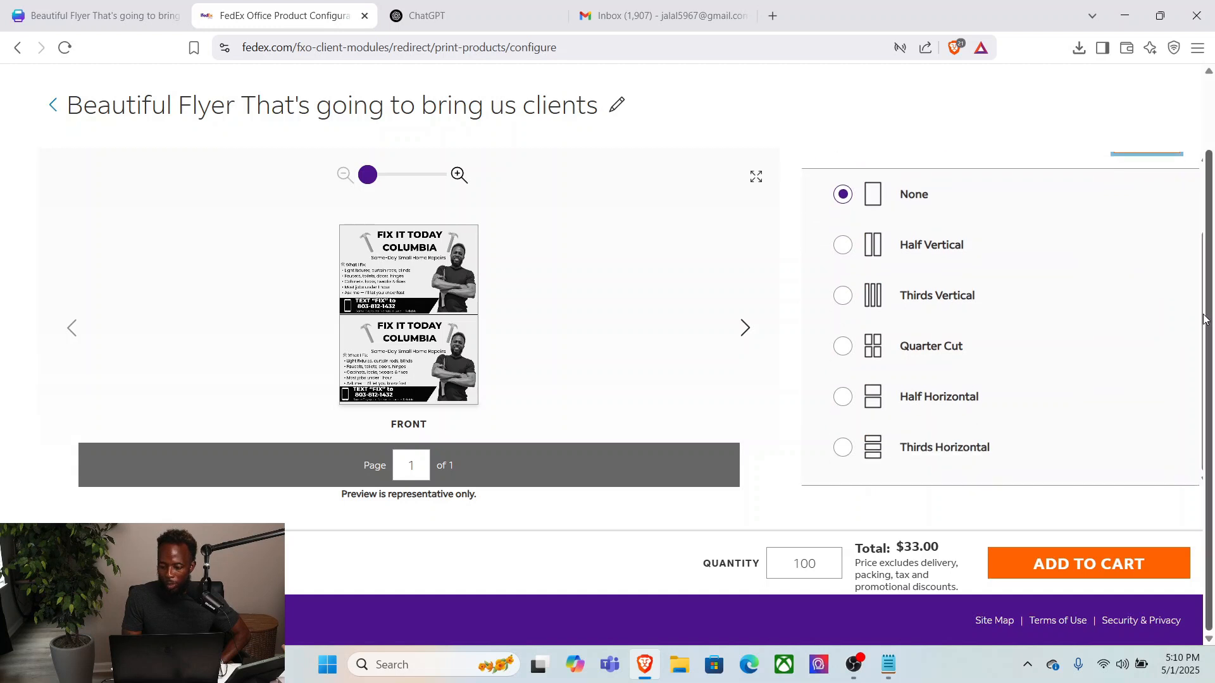
pyautogui.click(843, 398)
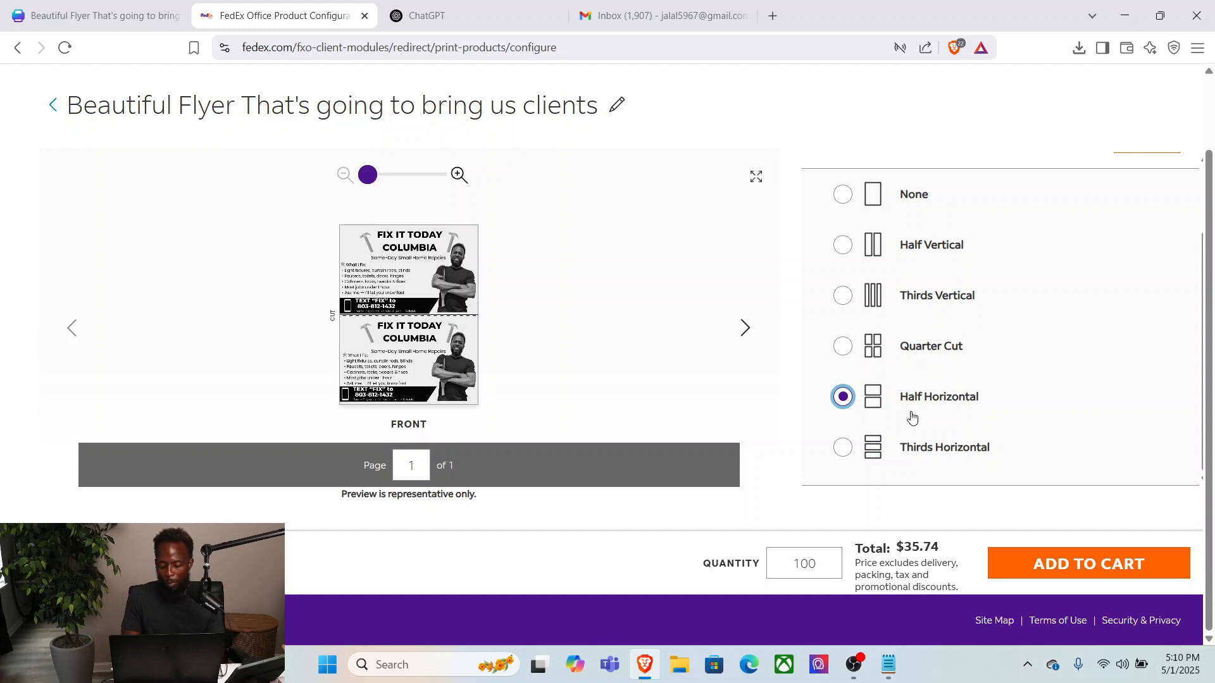
# Add the configured flyer to the cart and review the cart summary and its delivery methods.
pyautogui.click(1131, 567)
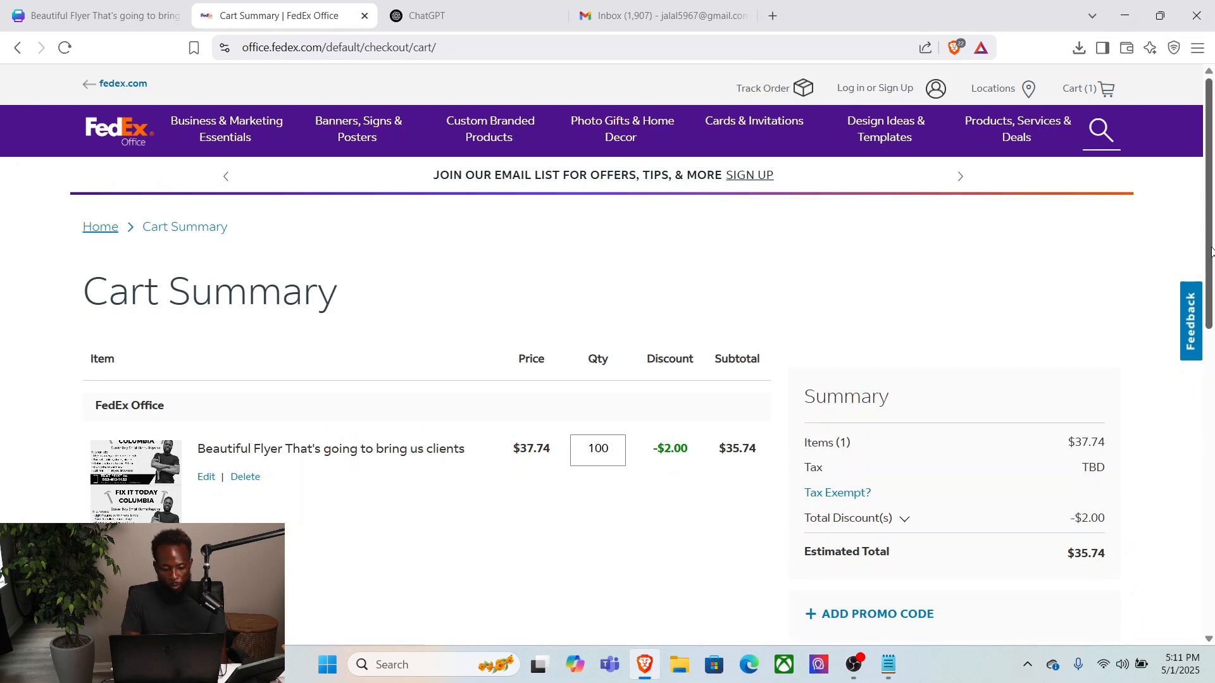
pyautogui.moveTo(1204, 255); pyautogui.dragTo(1213, 381)
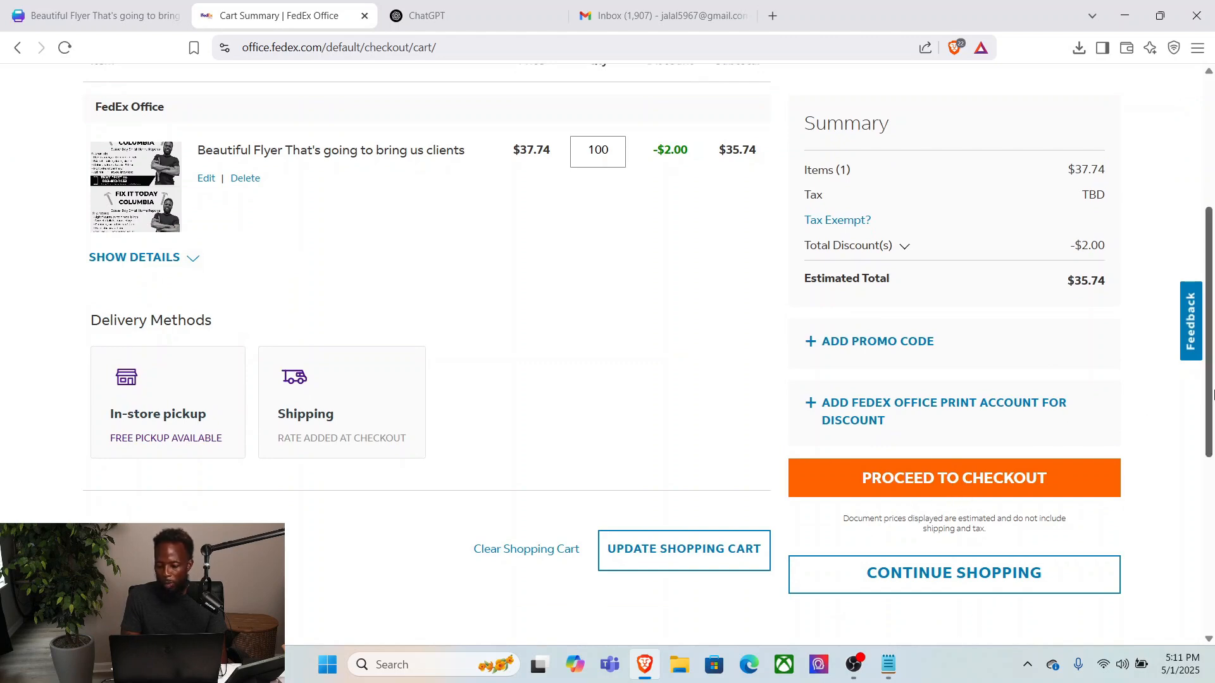
pyautogui.moveTo(1210, 405); pyautogui.dragTo(1210, 206)
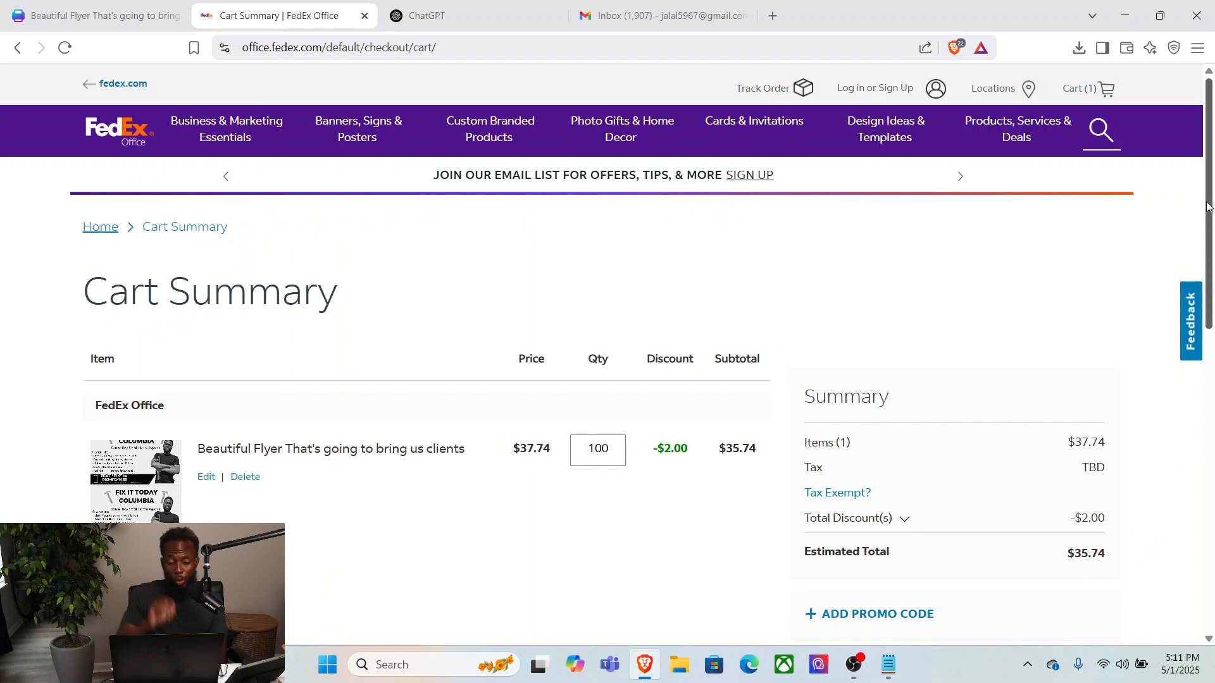
# Switch to the flyer design in Canva, dismiss the download notice, and delete the divider line between the two flyer copies.
pyautogui.click(81, 13)
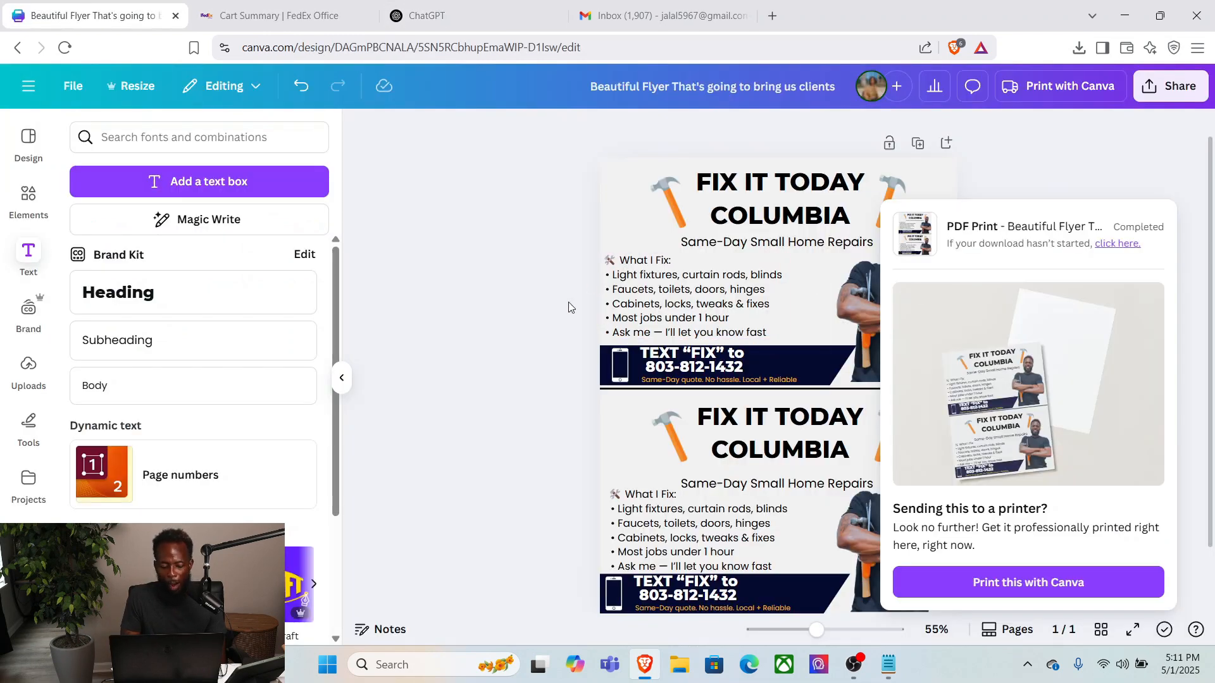
pyautogui.click(548, 324)
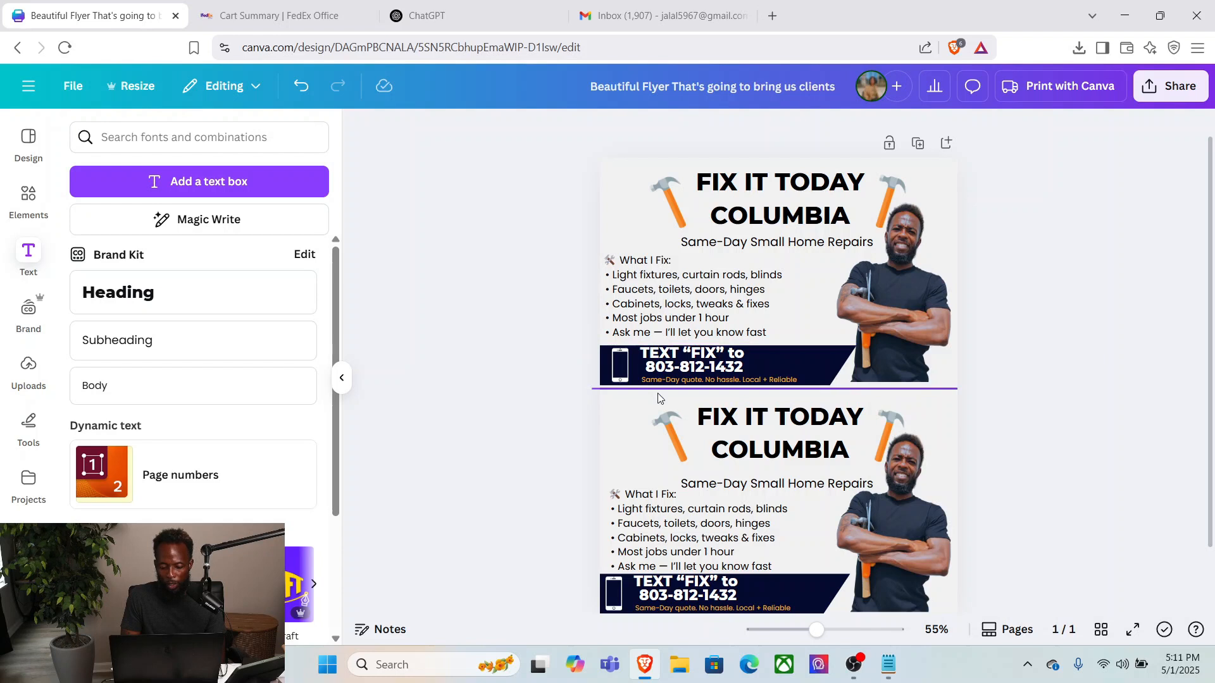
pyautogui.click(658, 390)
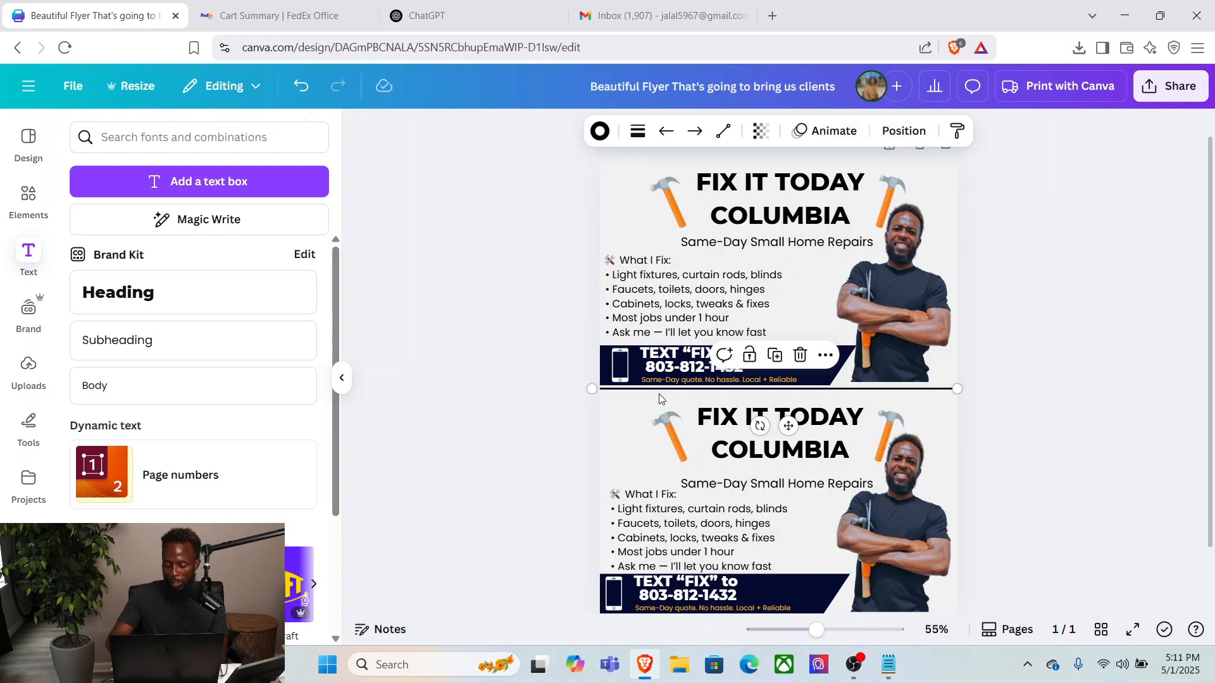
pyautogui.press('Delete')
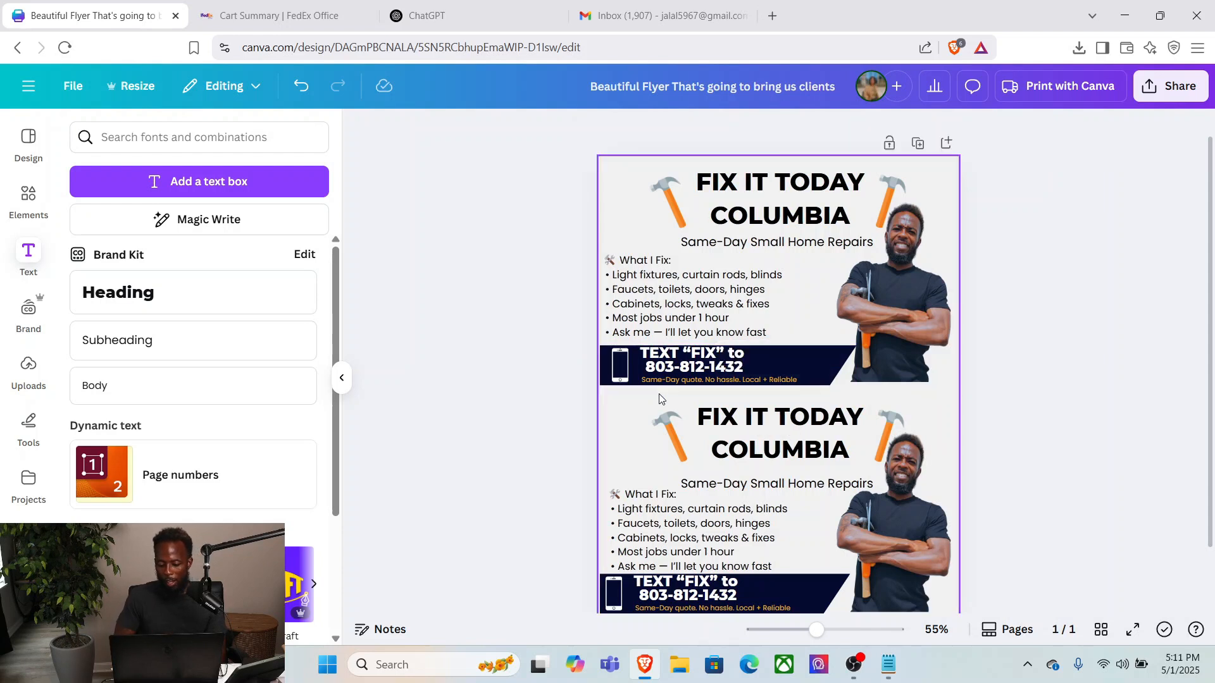